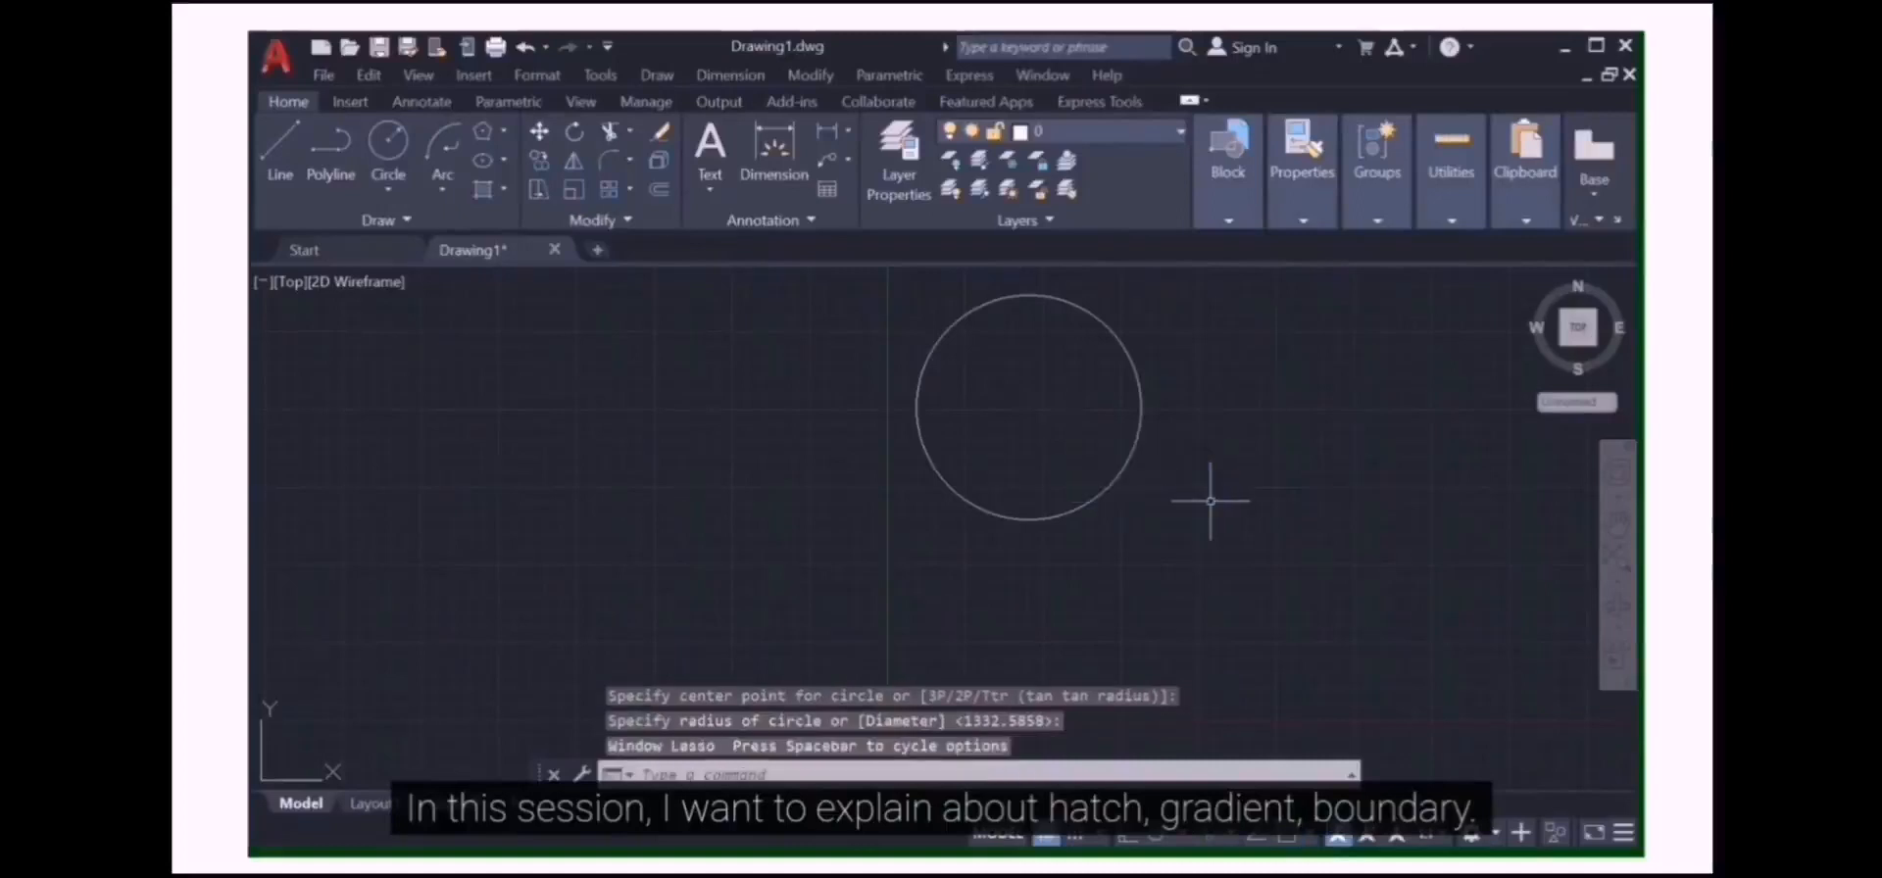
- Draw a smaller circle with a radius of about 31 concentric with the existing circle
click(395, 177)
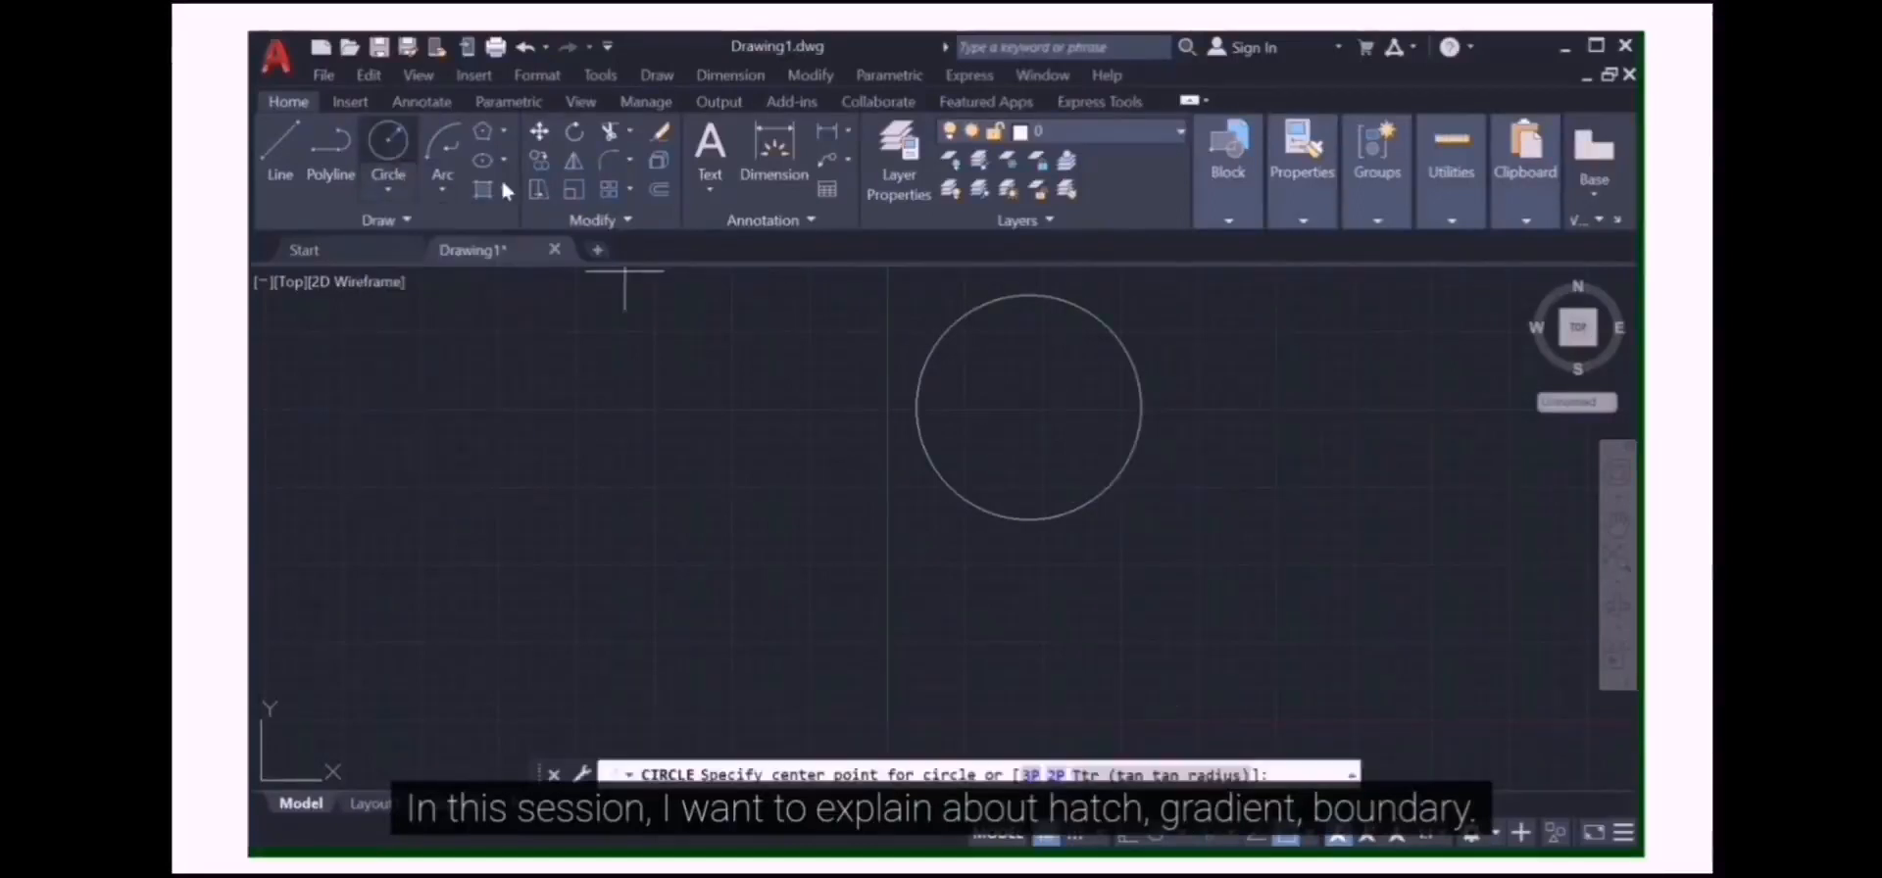
click(1029, 408)
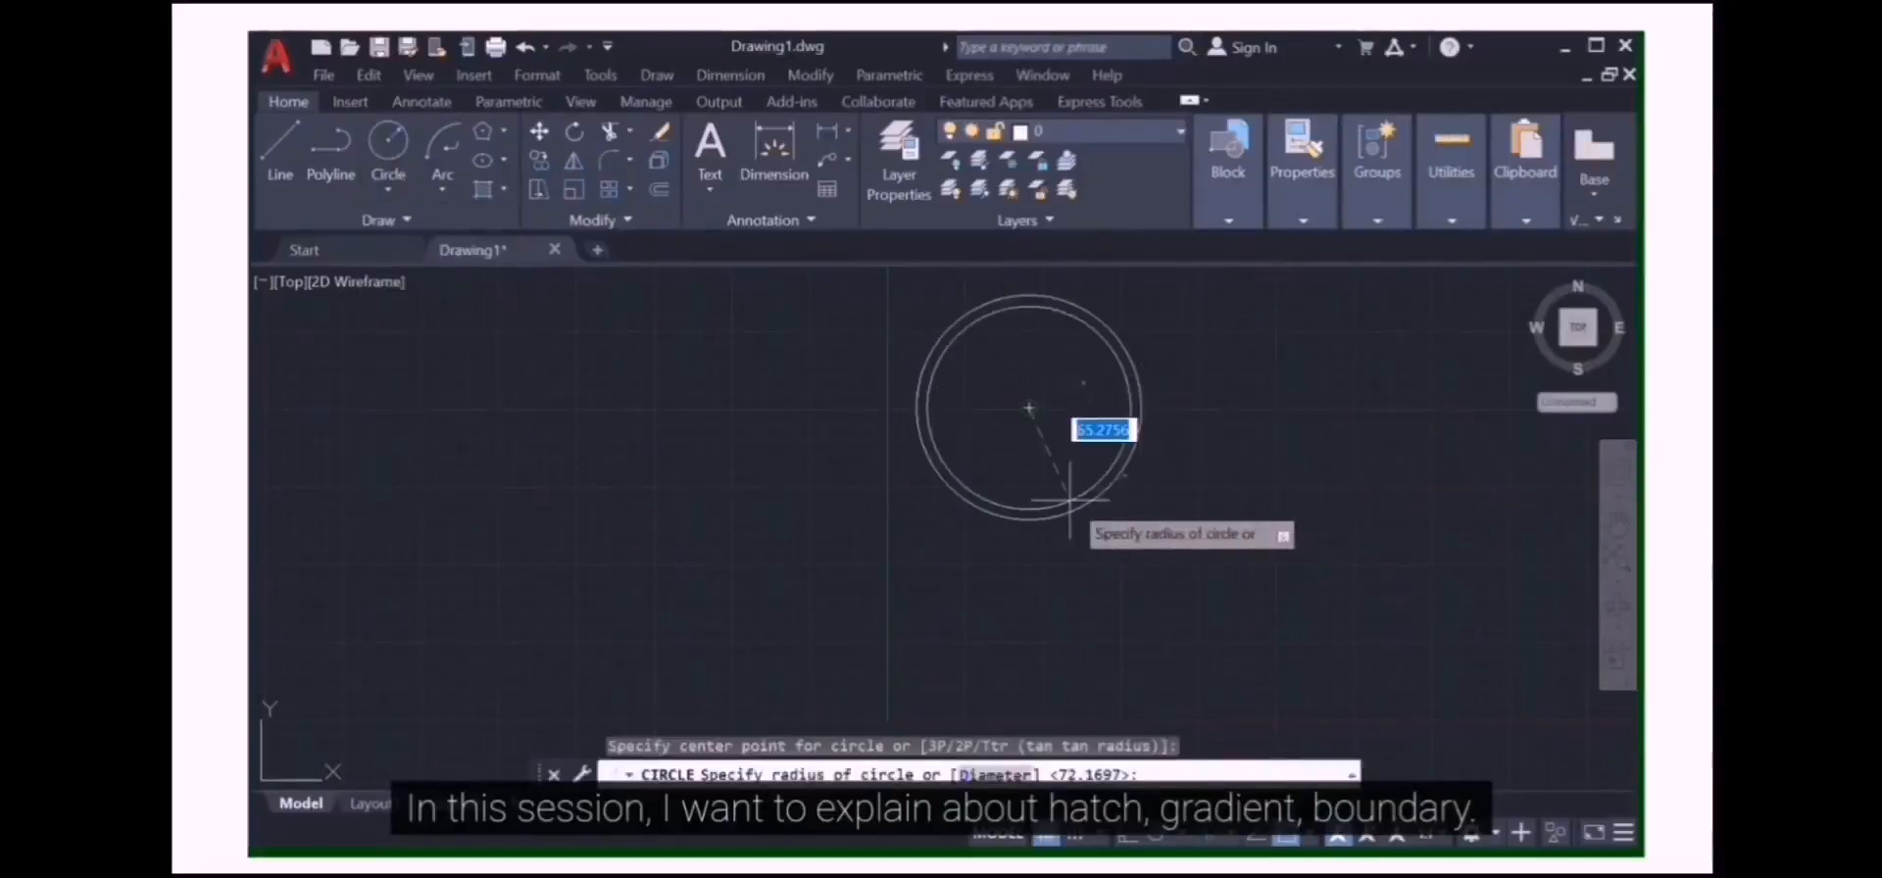
click(1064, 443)
click(1152, 508)
drag(1153, 508, 1072, 525)
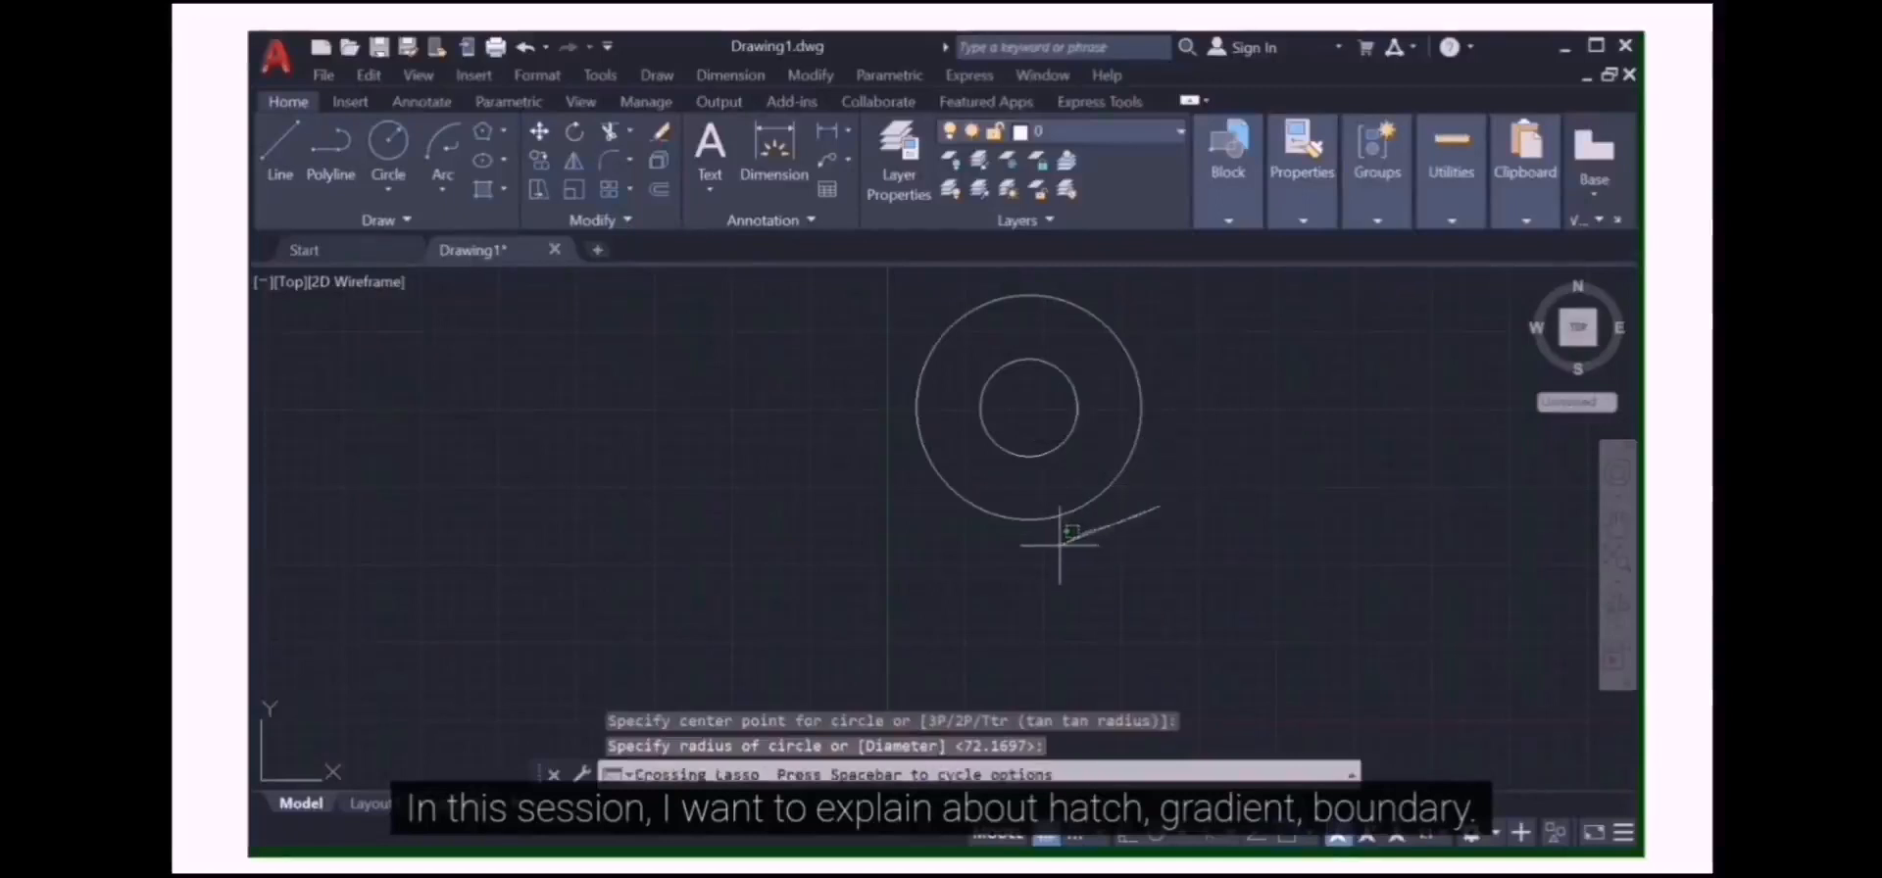
- Draw a zigzag of three connected line segments crossing both concentric circles, extending beyond the outer circle
click(281, 157)
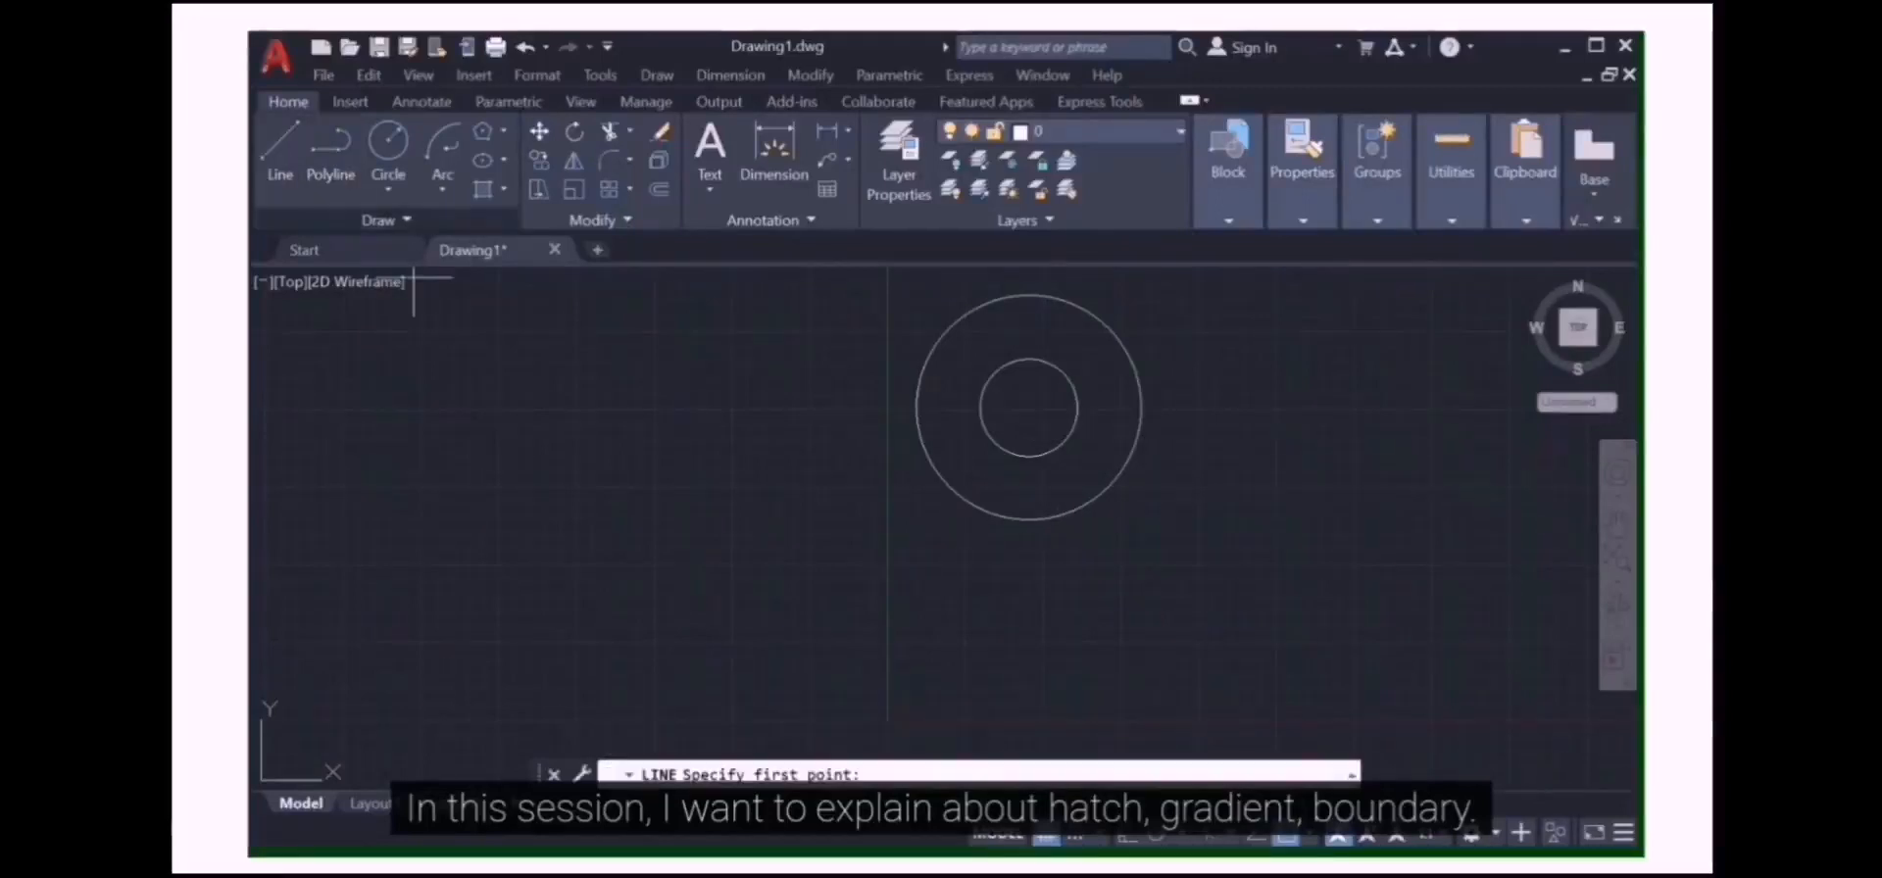
click(922, 487)
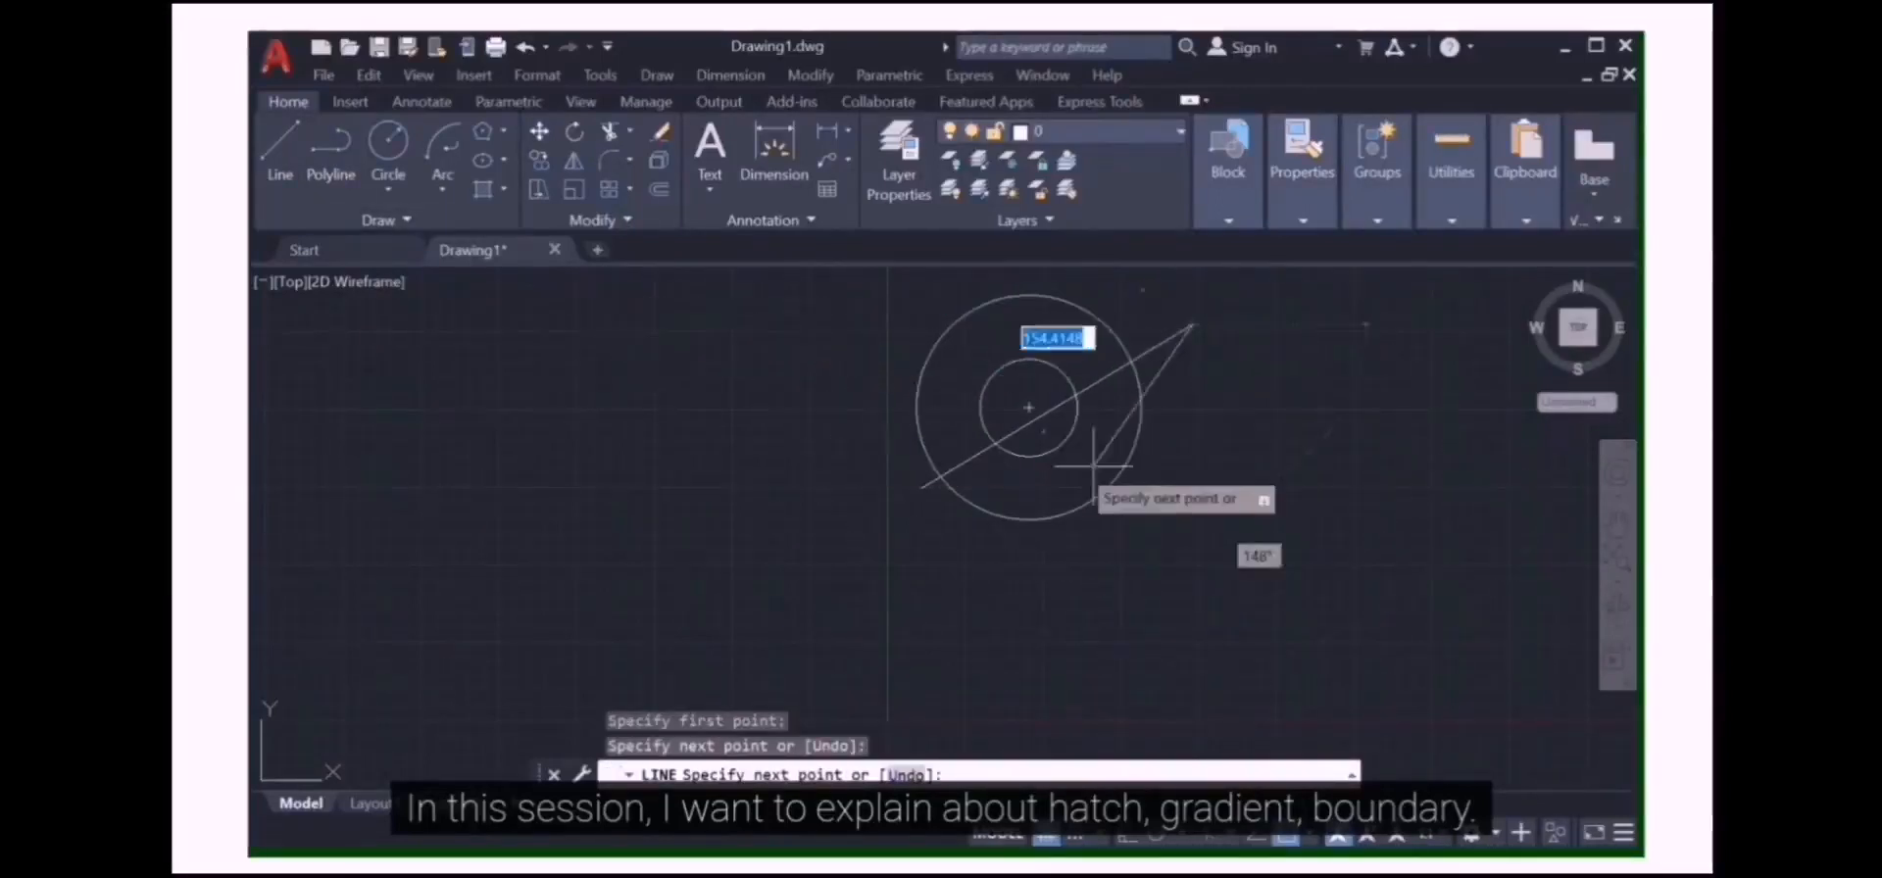
click(857, 365)
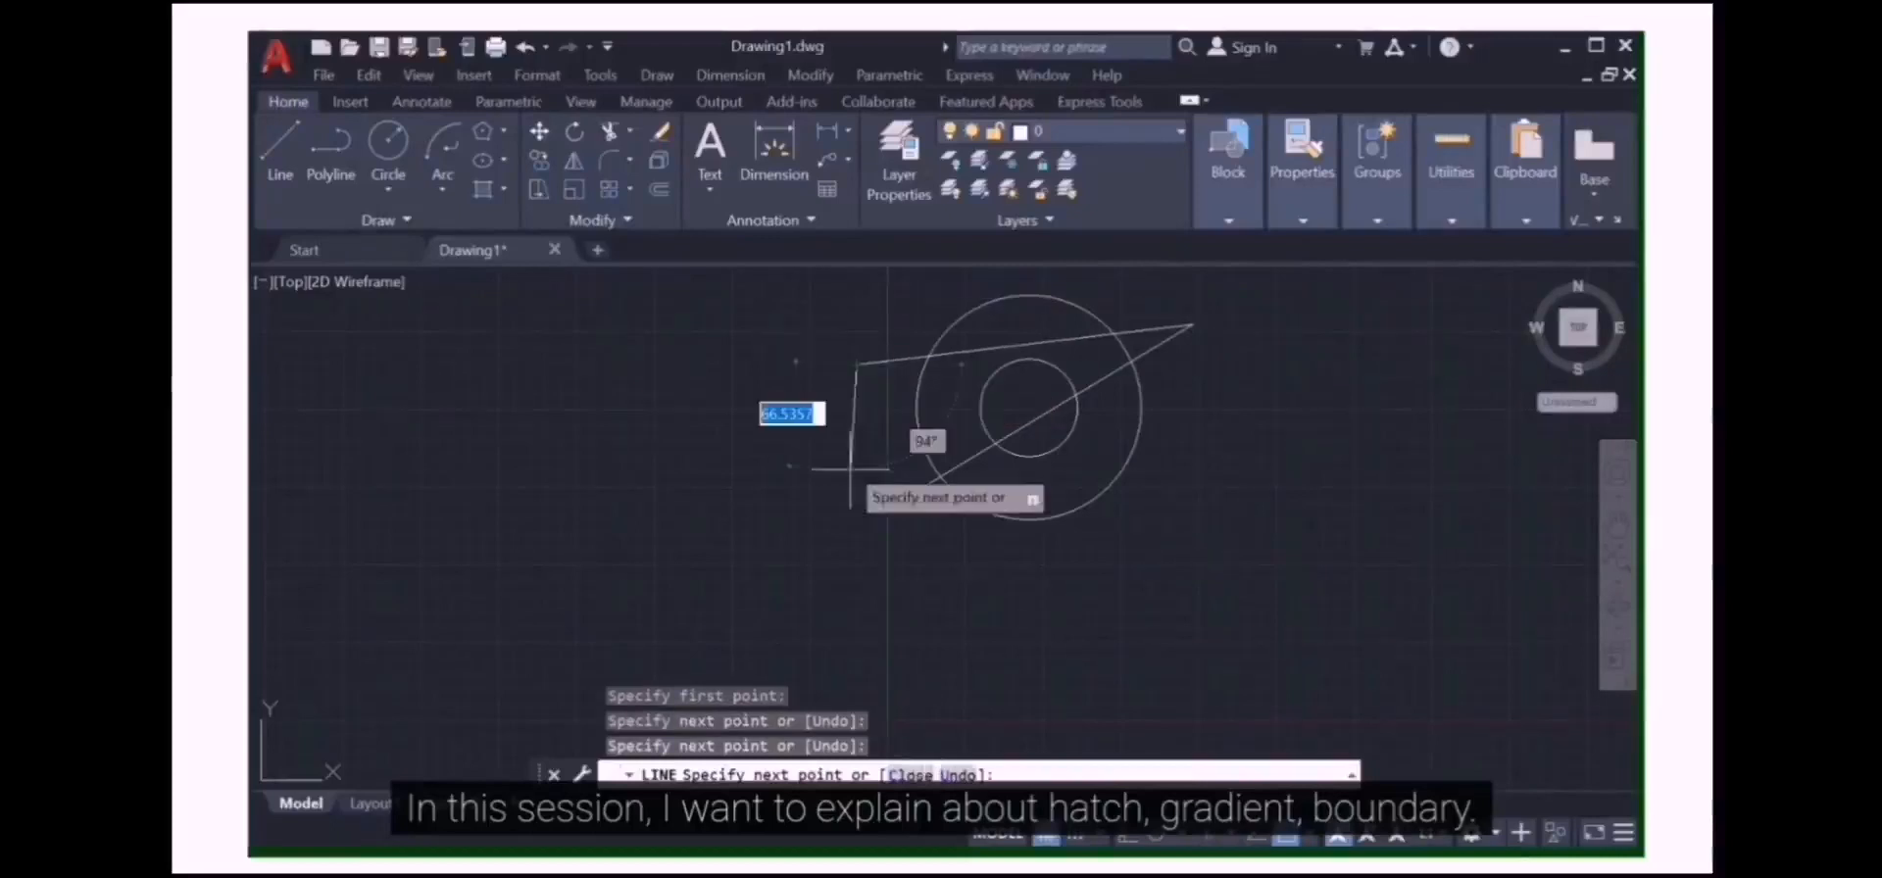
click(1276, 561)
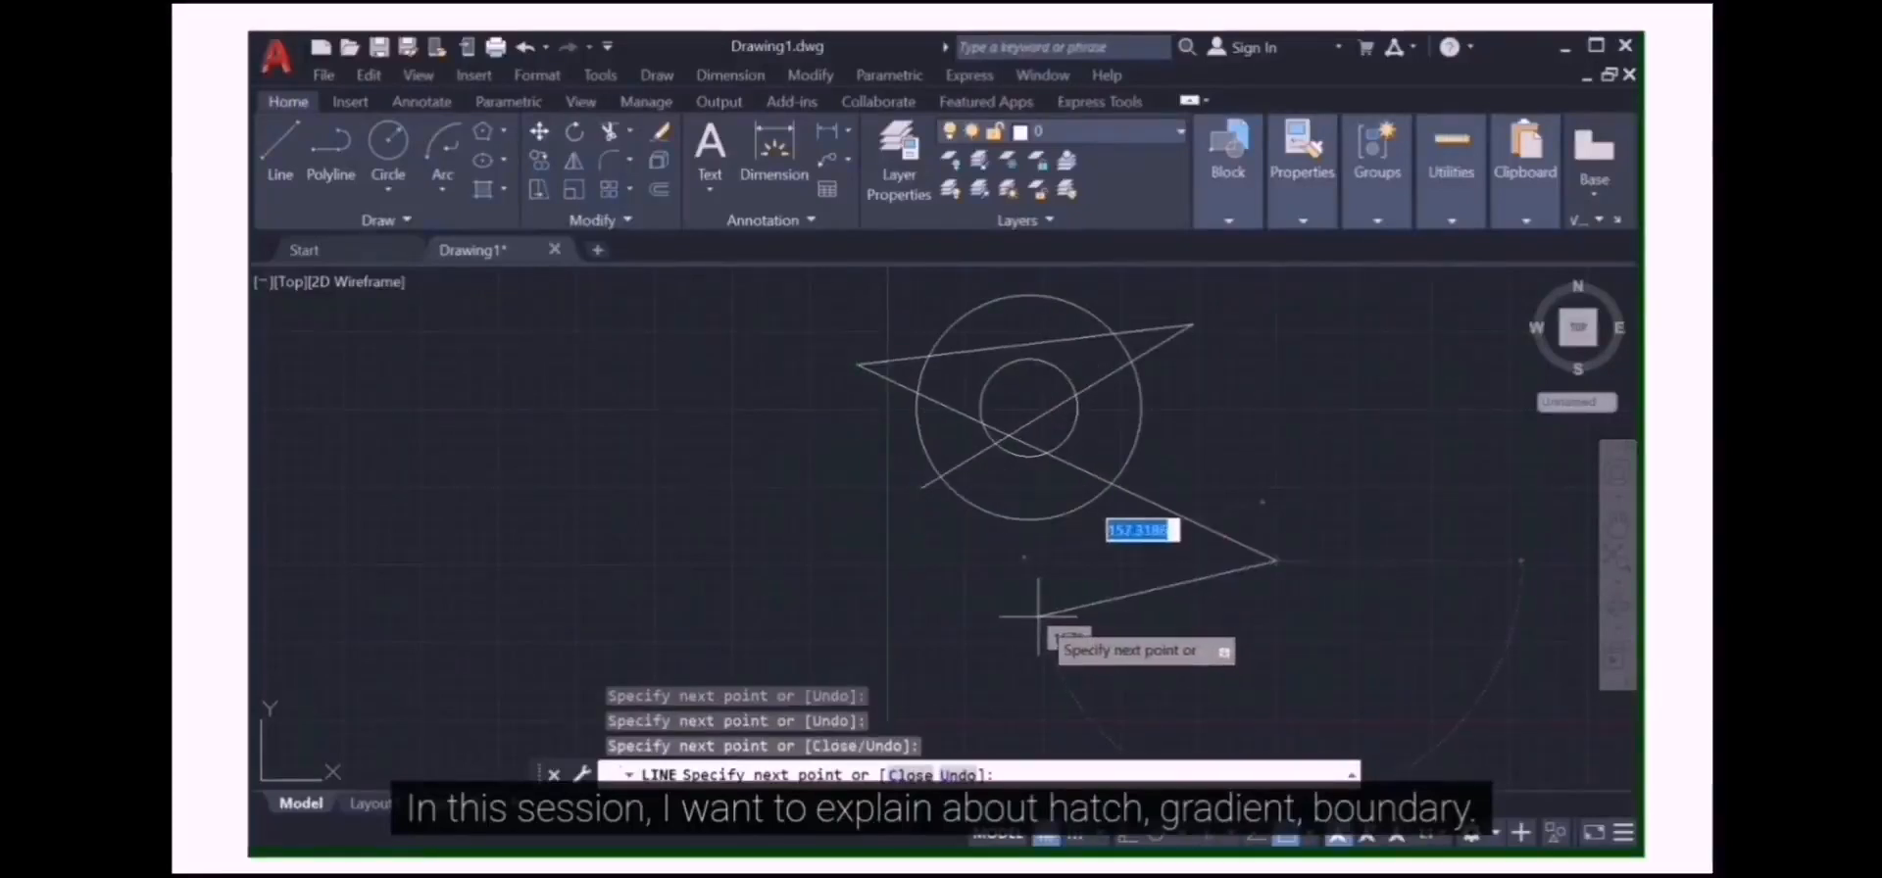
key(Return)
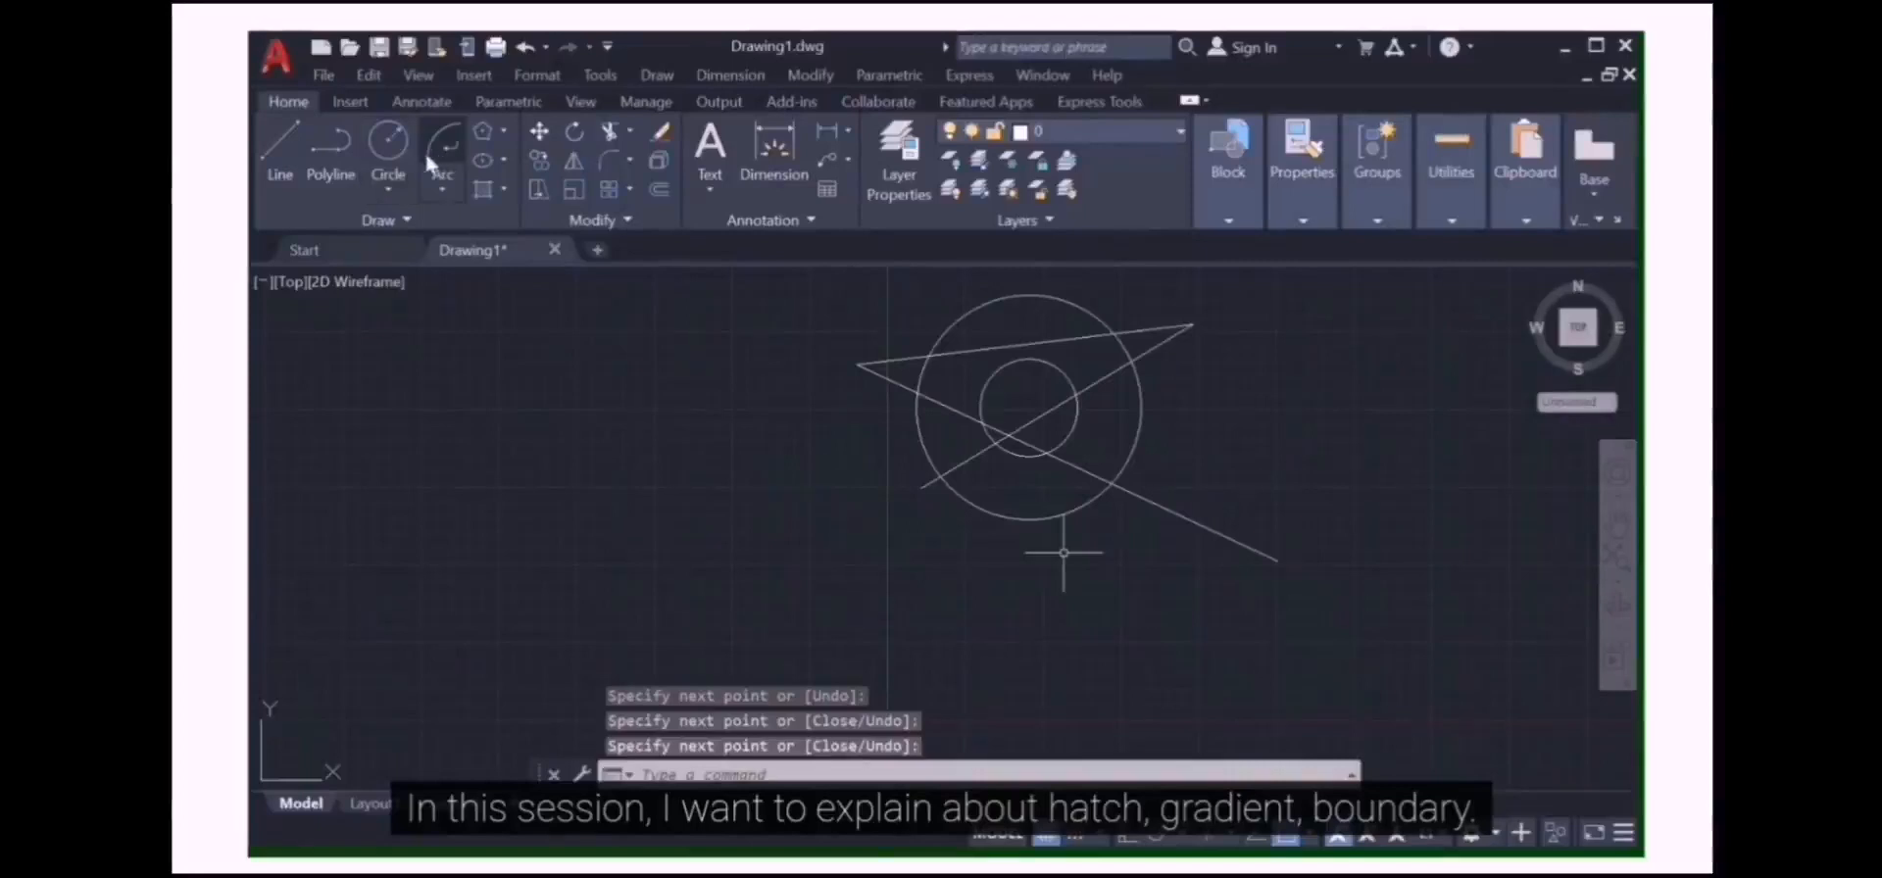
- Draw a larger circle at the lower right of the concentric circles, overlapping the outer one, and clear any selection
click(400, 162)
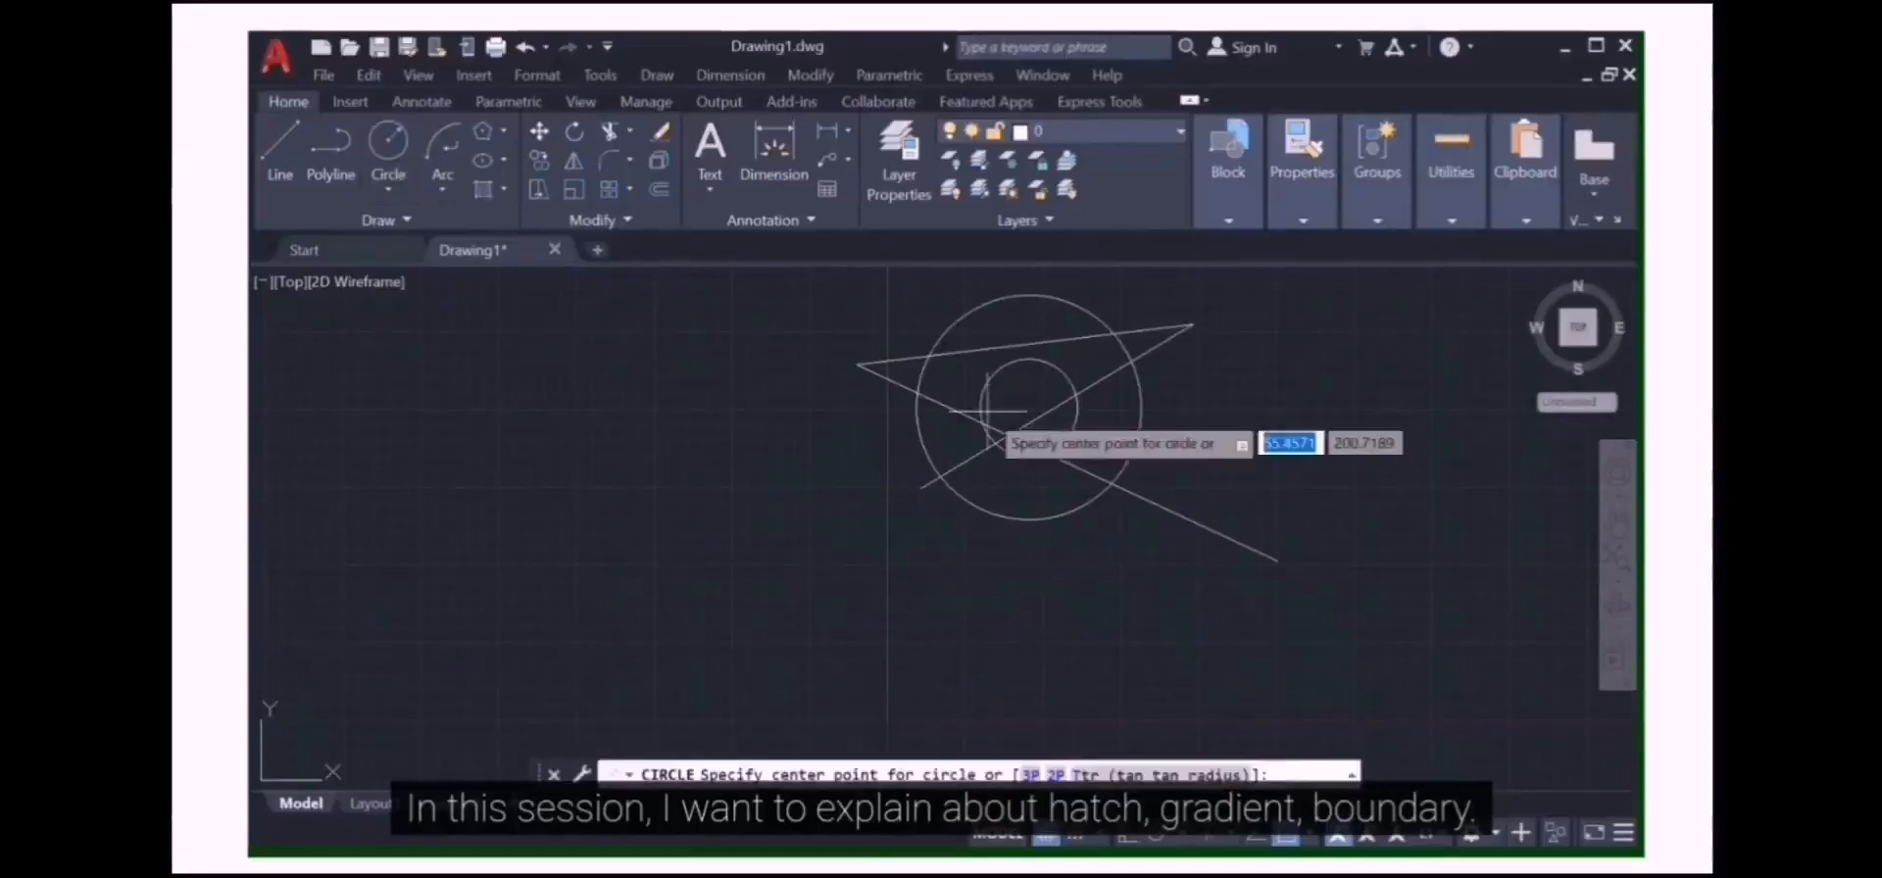
click(1212, 497)
click(1066, 473)
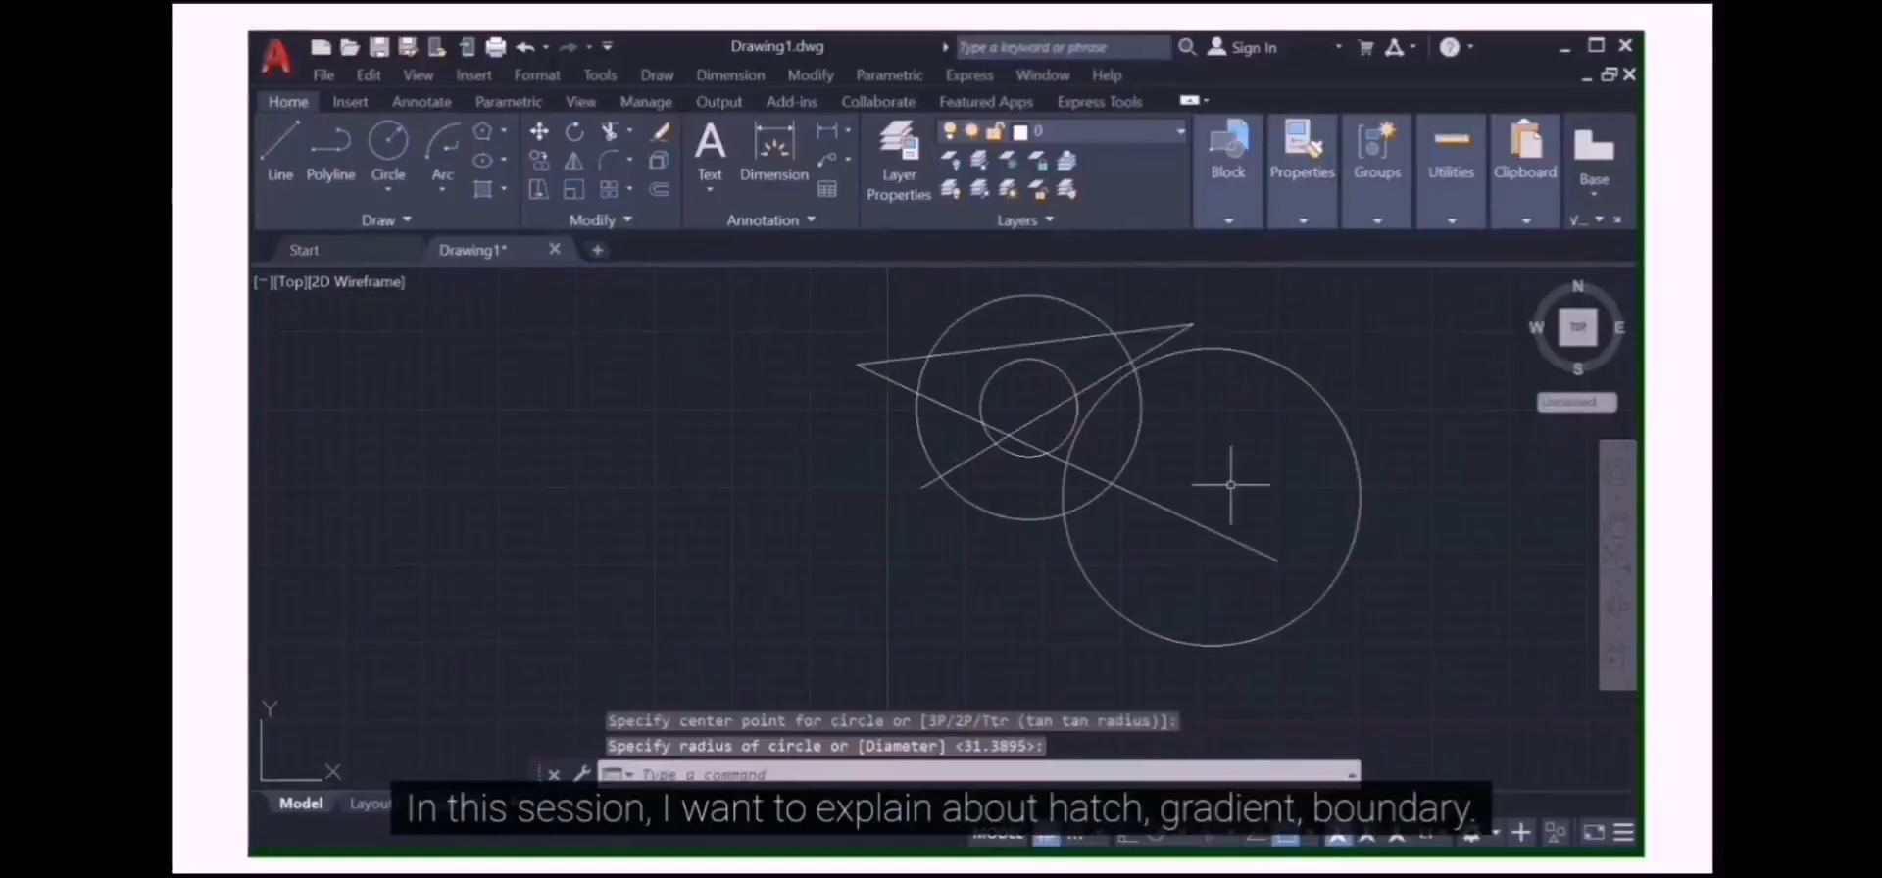
mouse_move(1231, 485)
mouse_down()
mouse_move(1180, 496)
mouse_move(1156, 533)
mouse_move(1237, 473)
mouse_up()
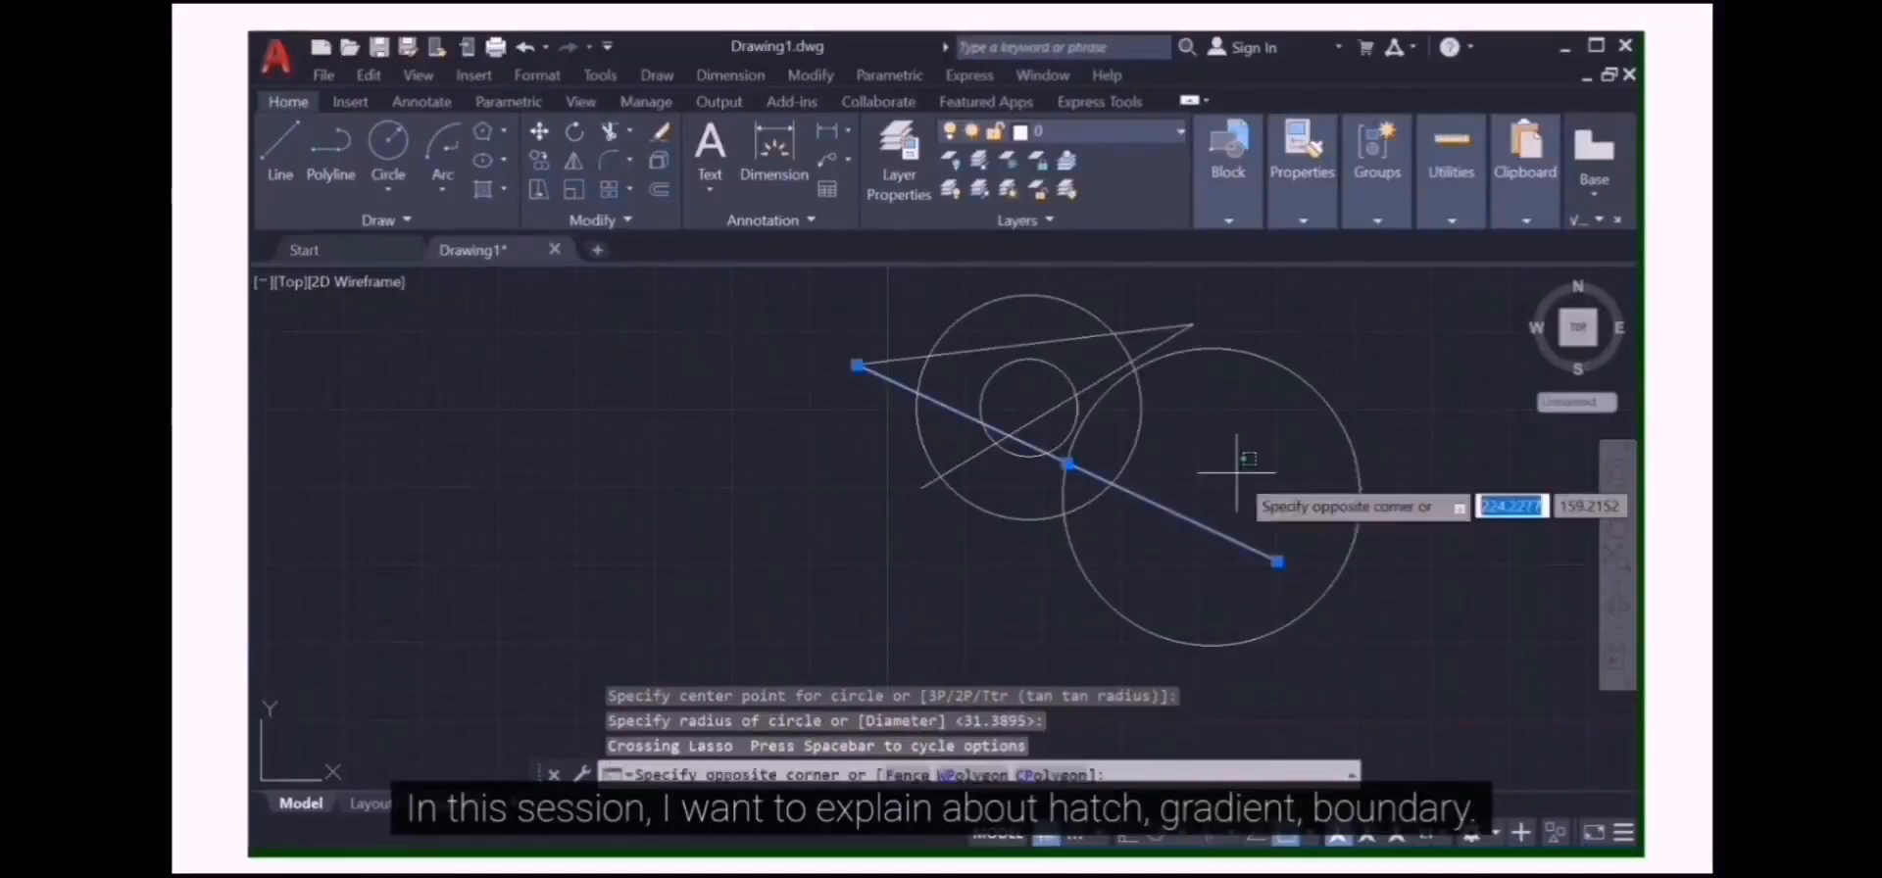
key(Escape)
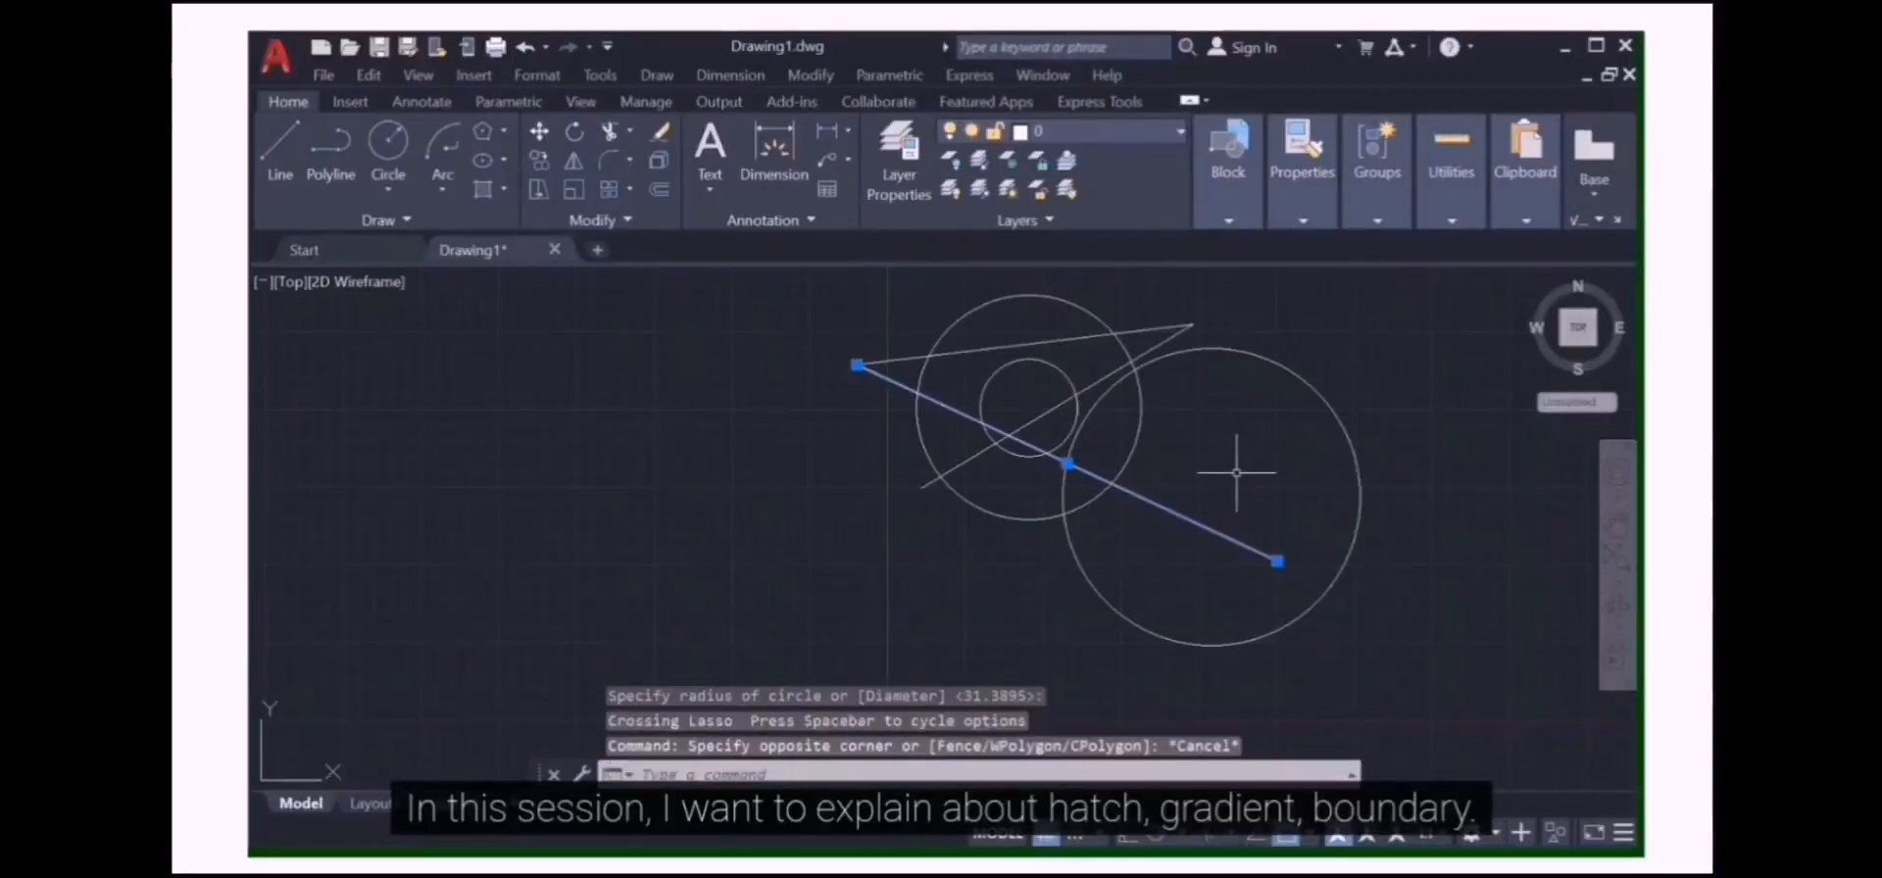
key(Escape)
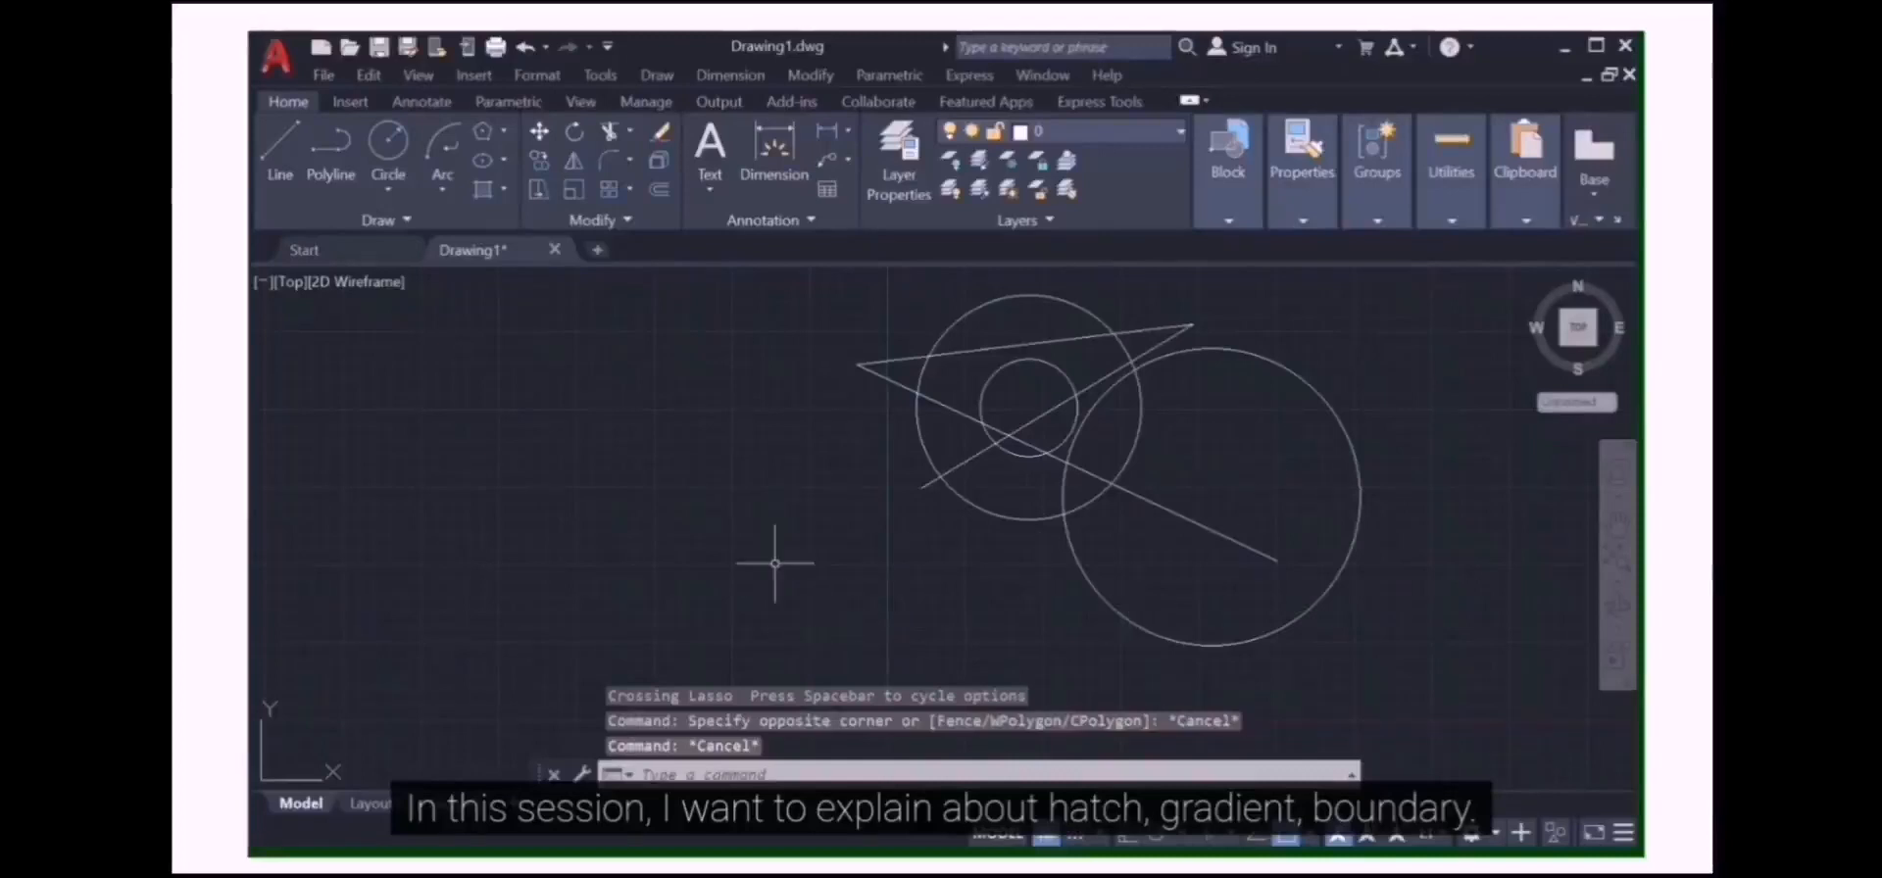
- Hatch the upper part of the smallest circle, above the diagonal line, and set the hatch transparency to 20
click(505, 192)
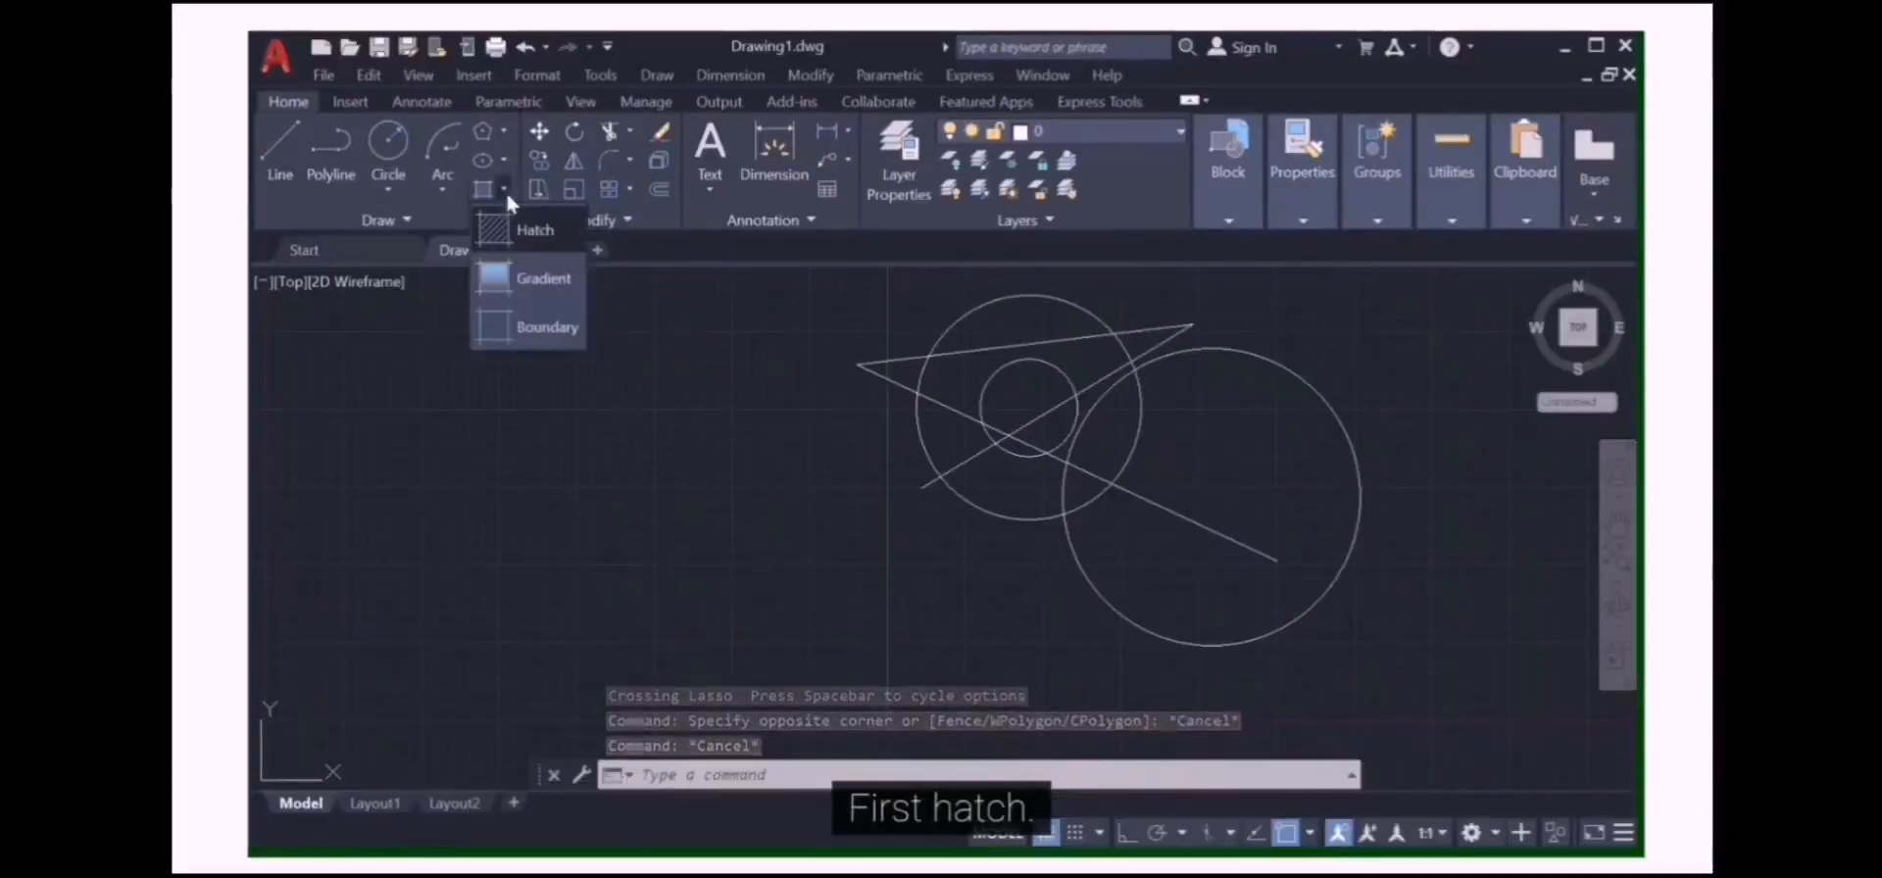
click(502, 230)
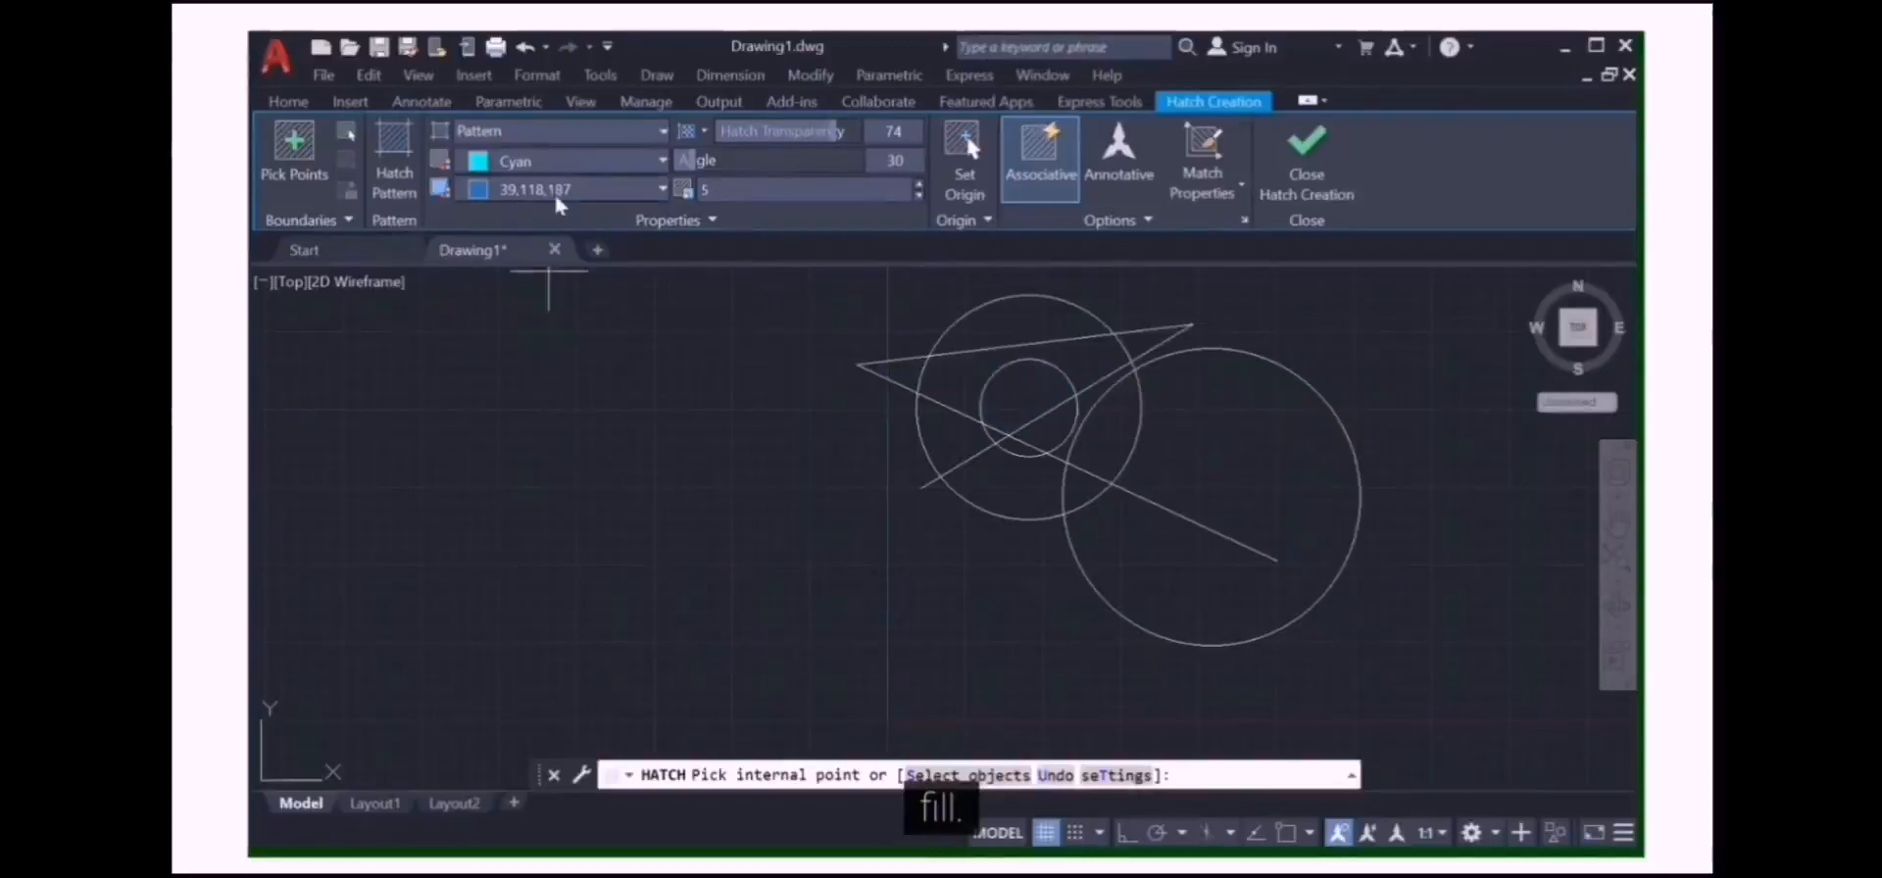
click(299, 157)
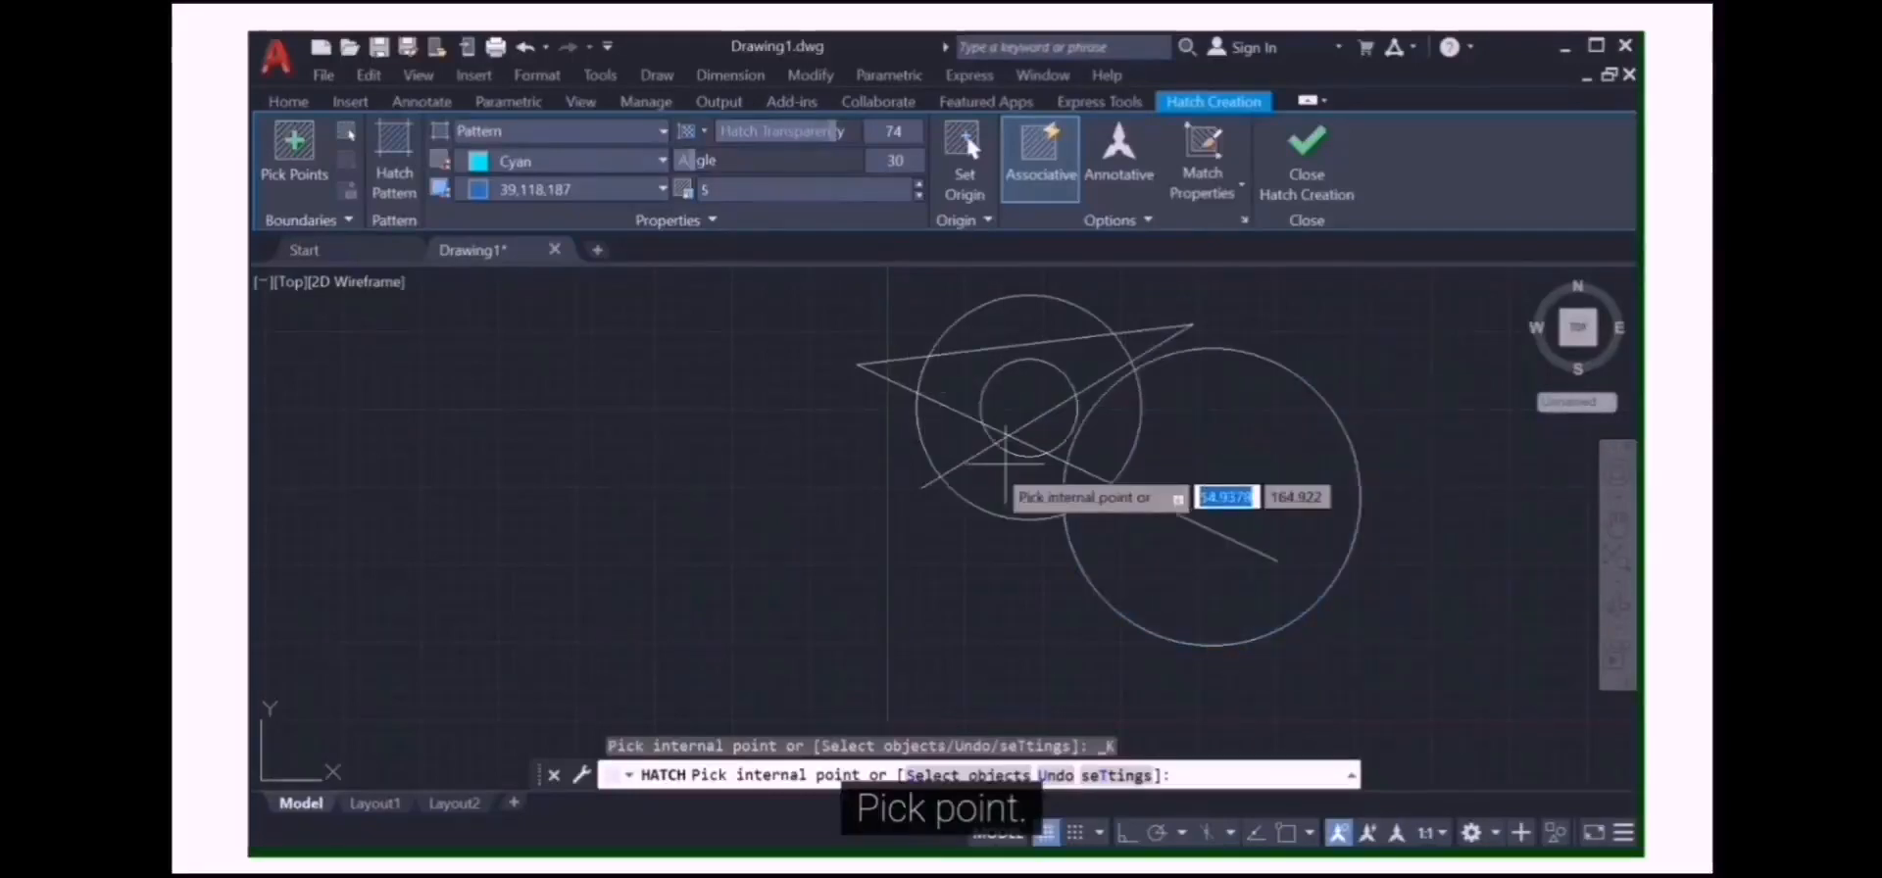
click(1020, 392)
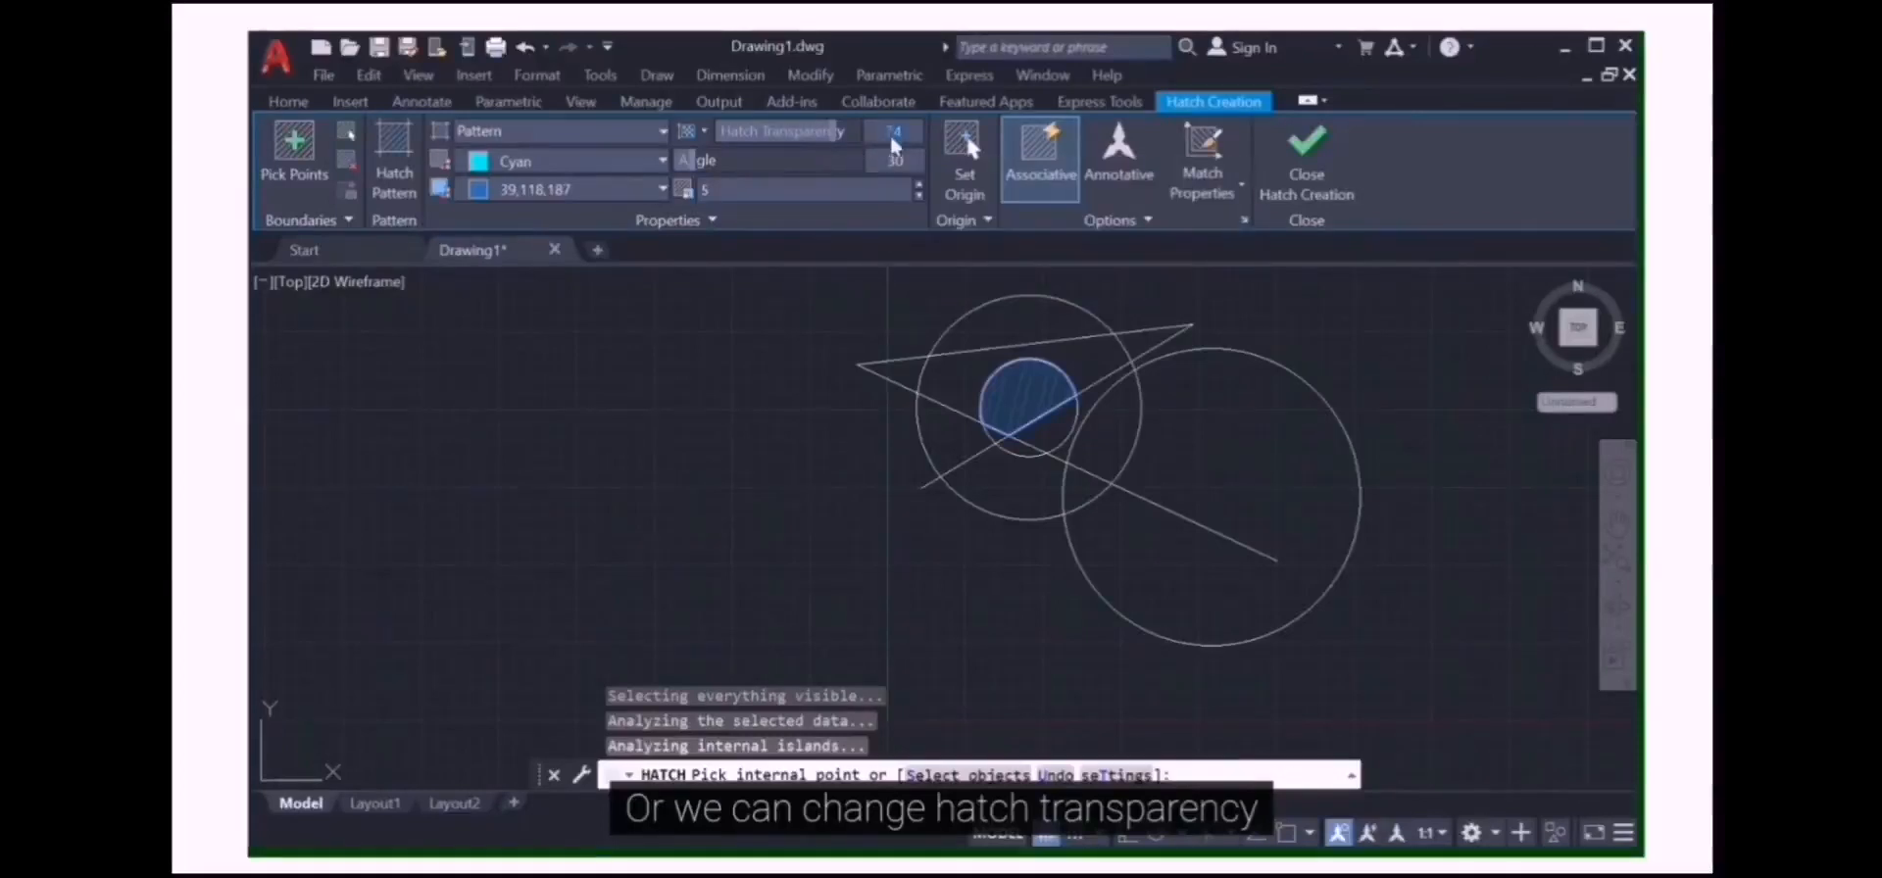
text(20)
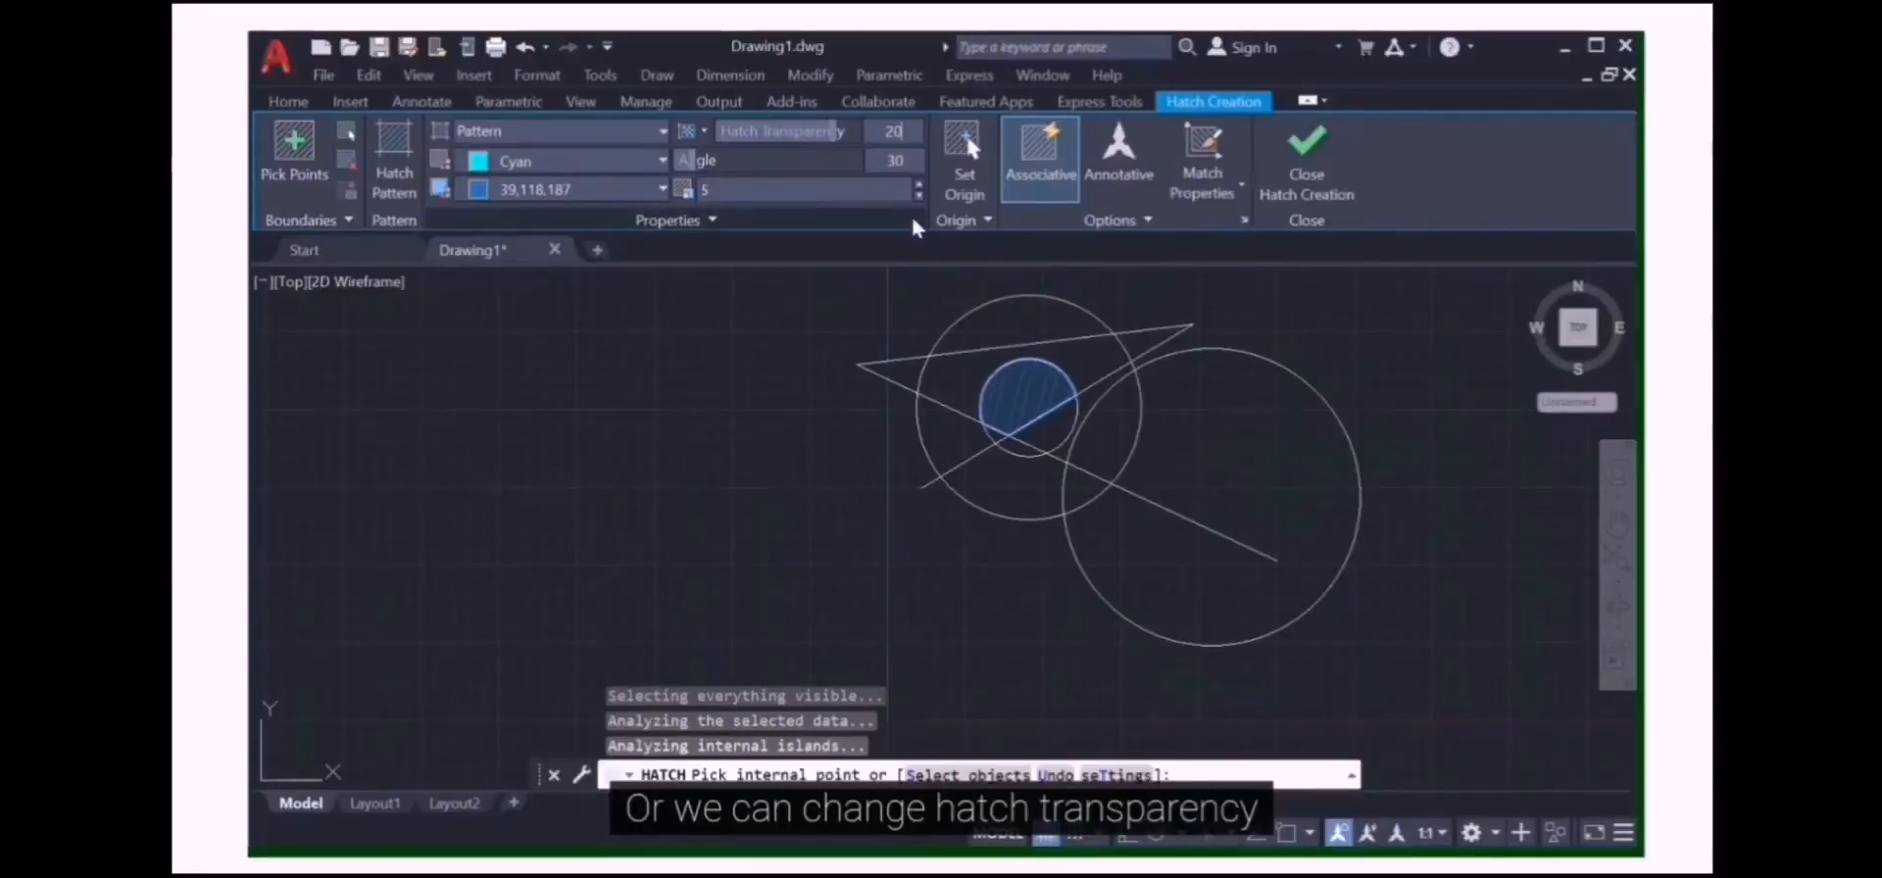
key(Return)
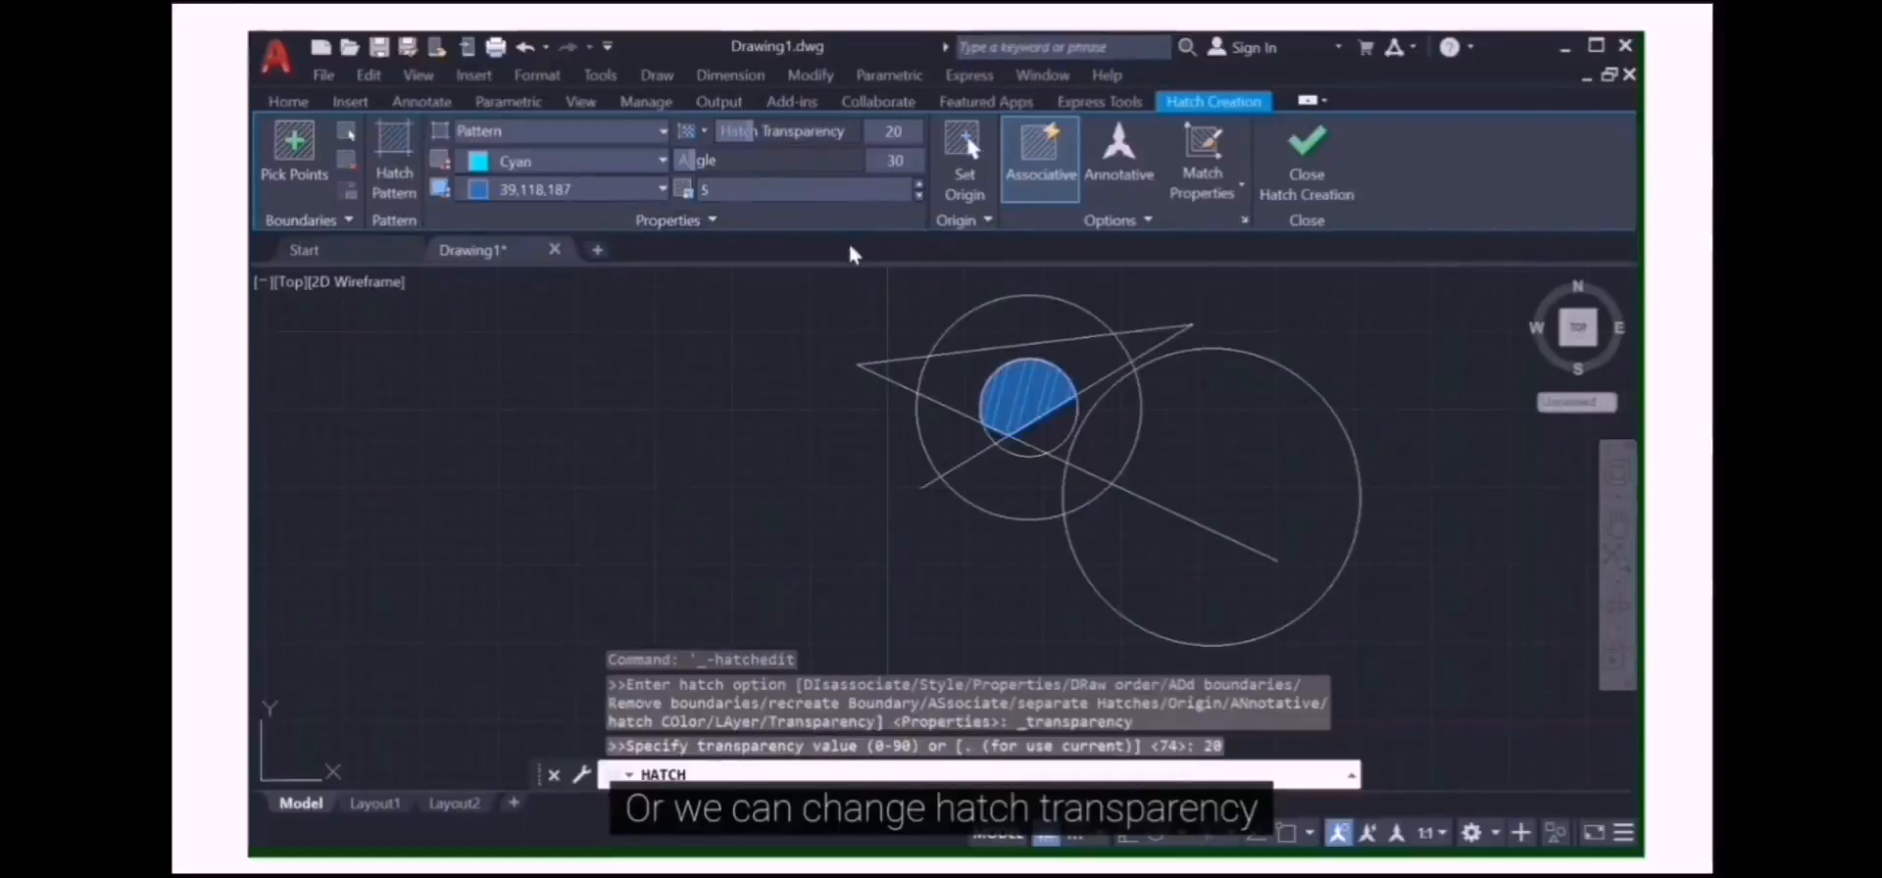
- Browse the hatch patterns and change the small circle's hatch to the EARTH pattern
click(408, 150)
click(506, 245)
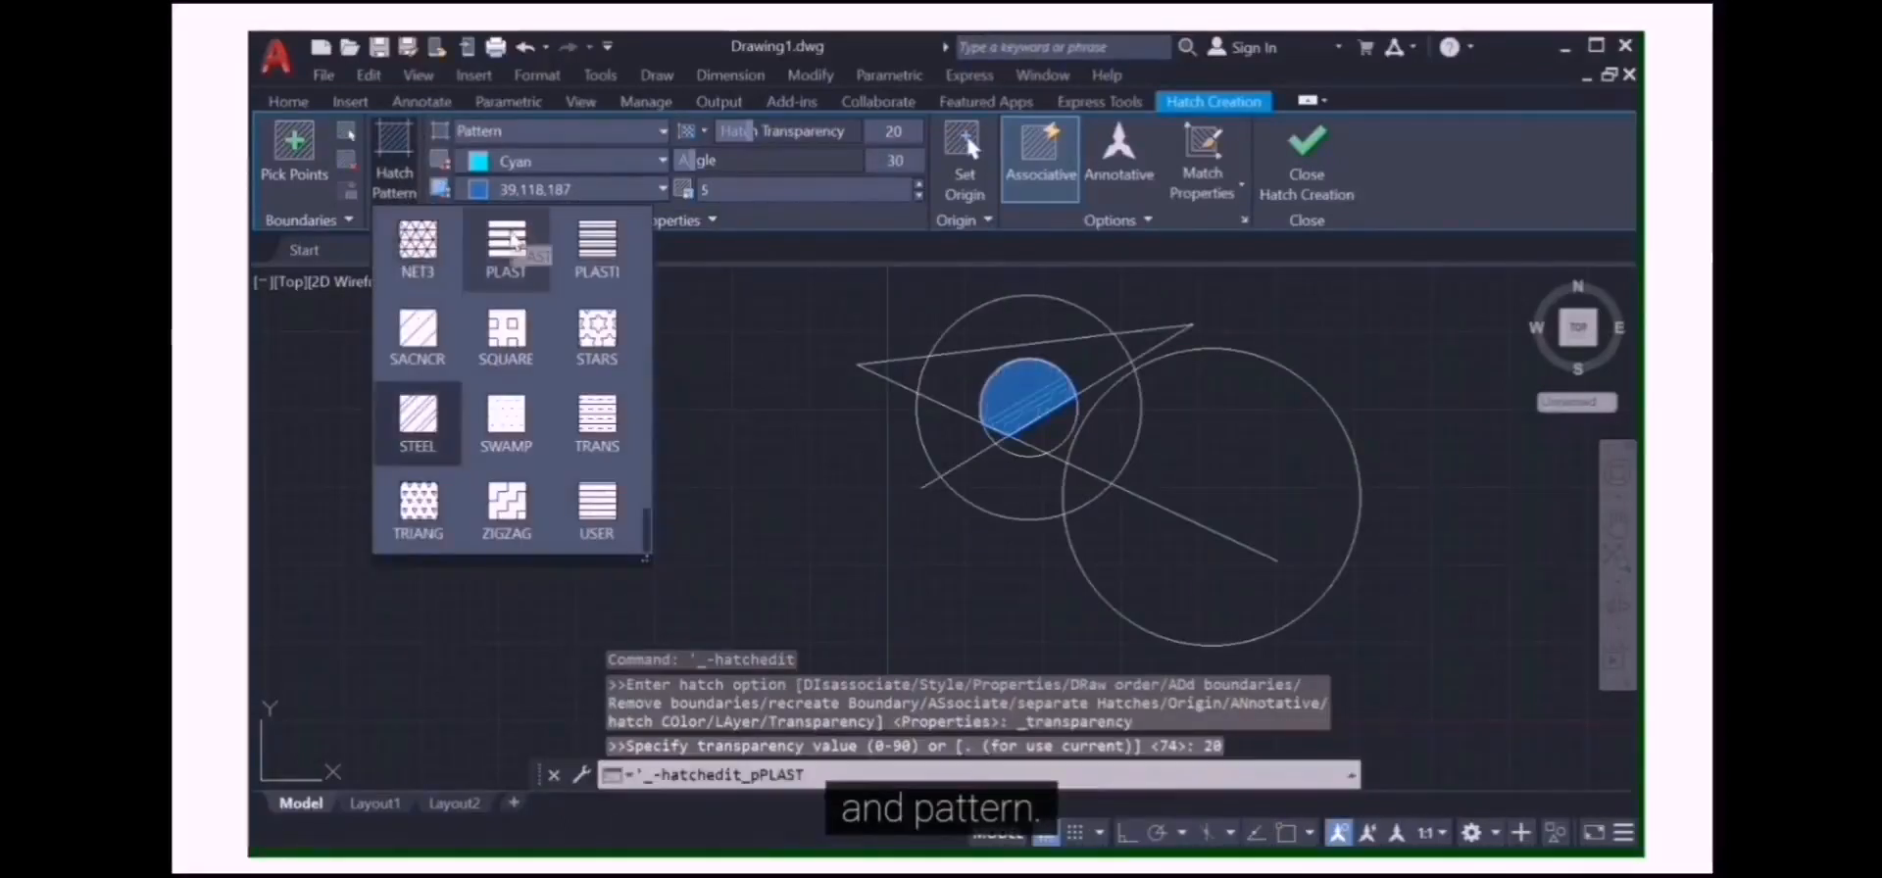
scroll(520, 324, up, 6)
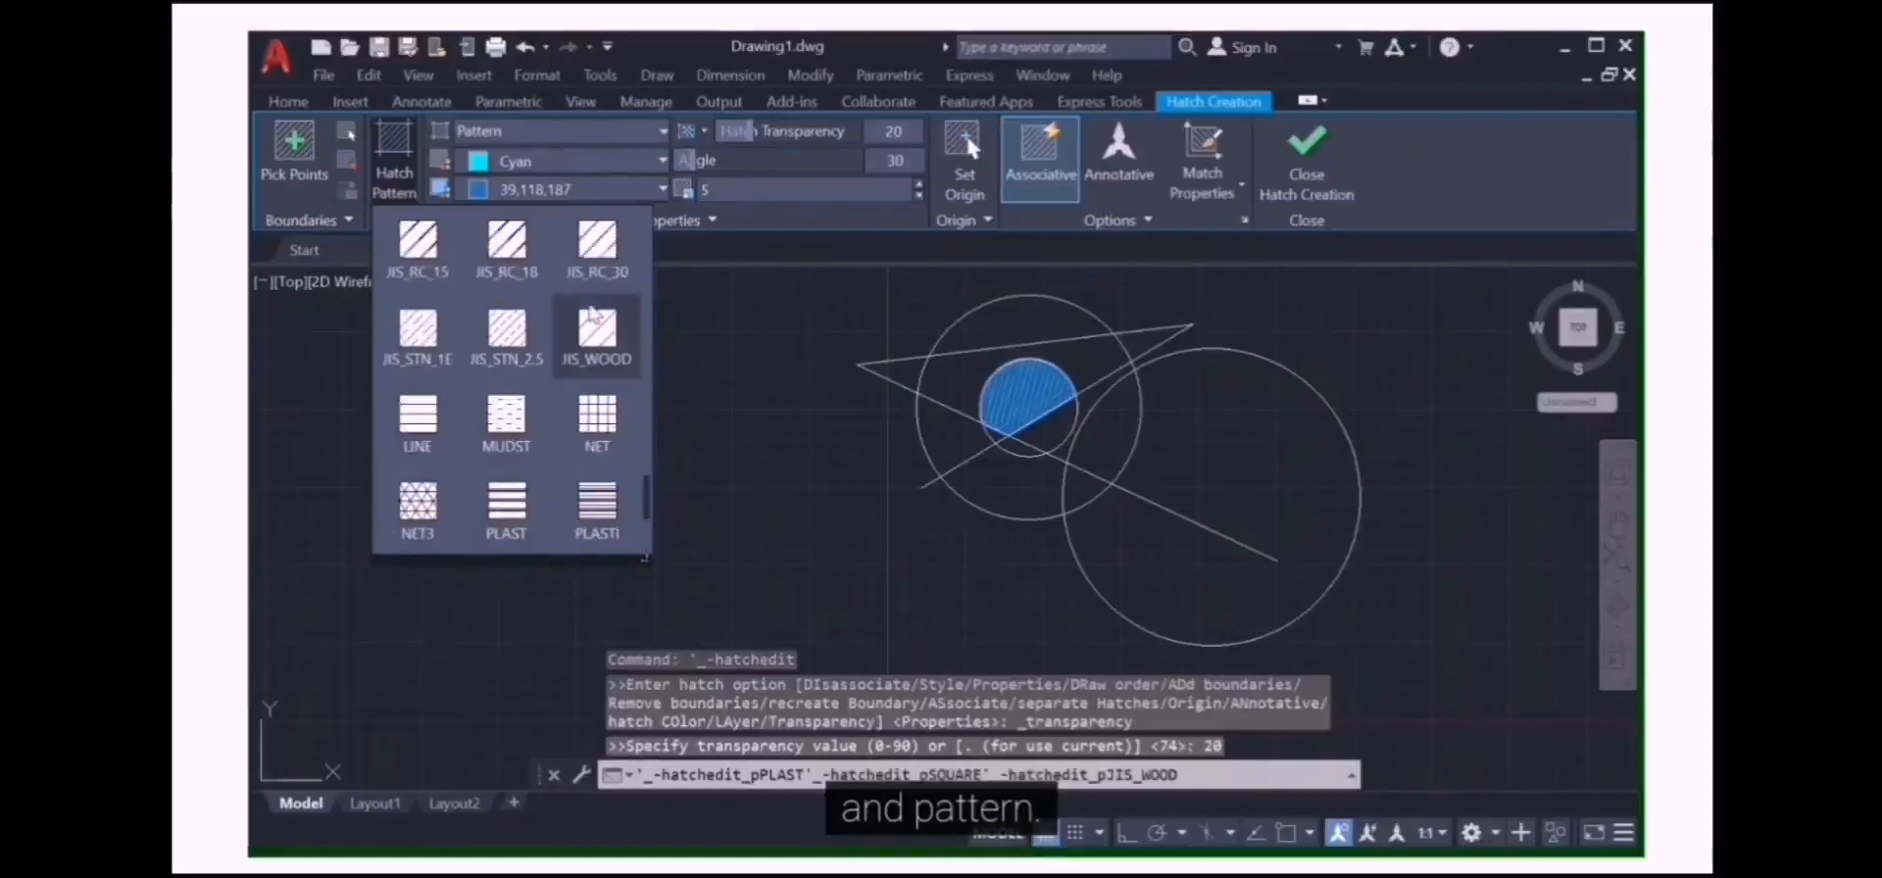
scroll(592, 309, up, 5)
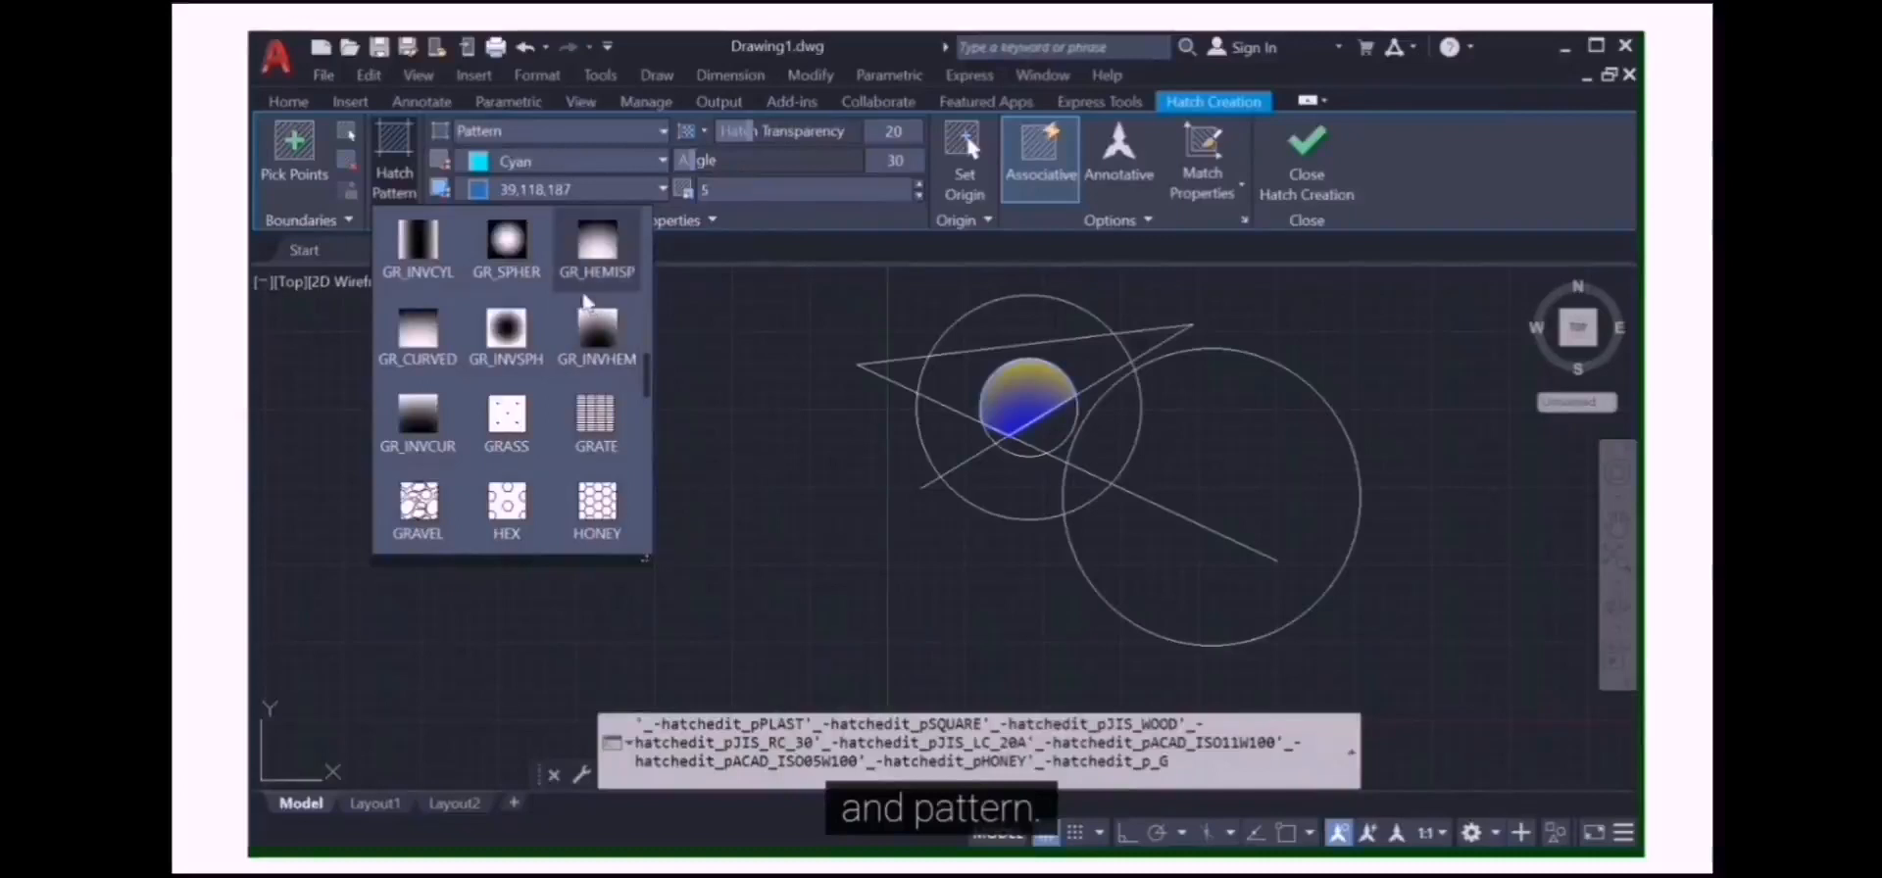
scroll(549, 313, up, 1)
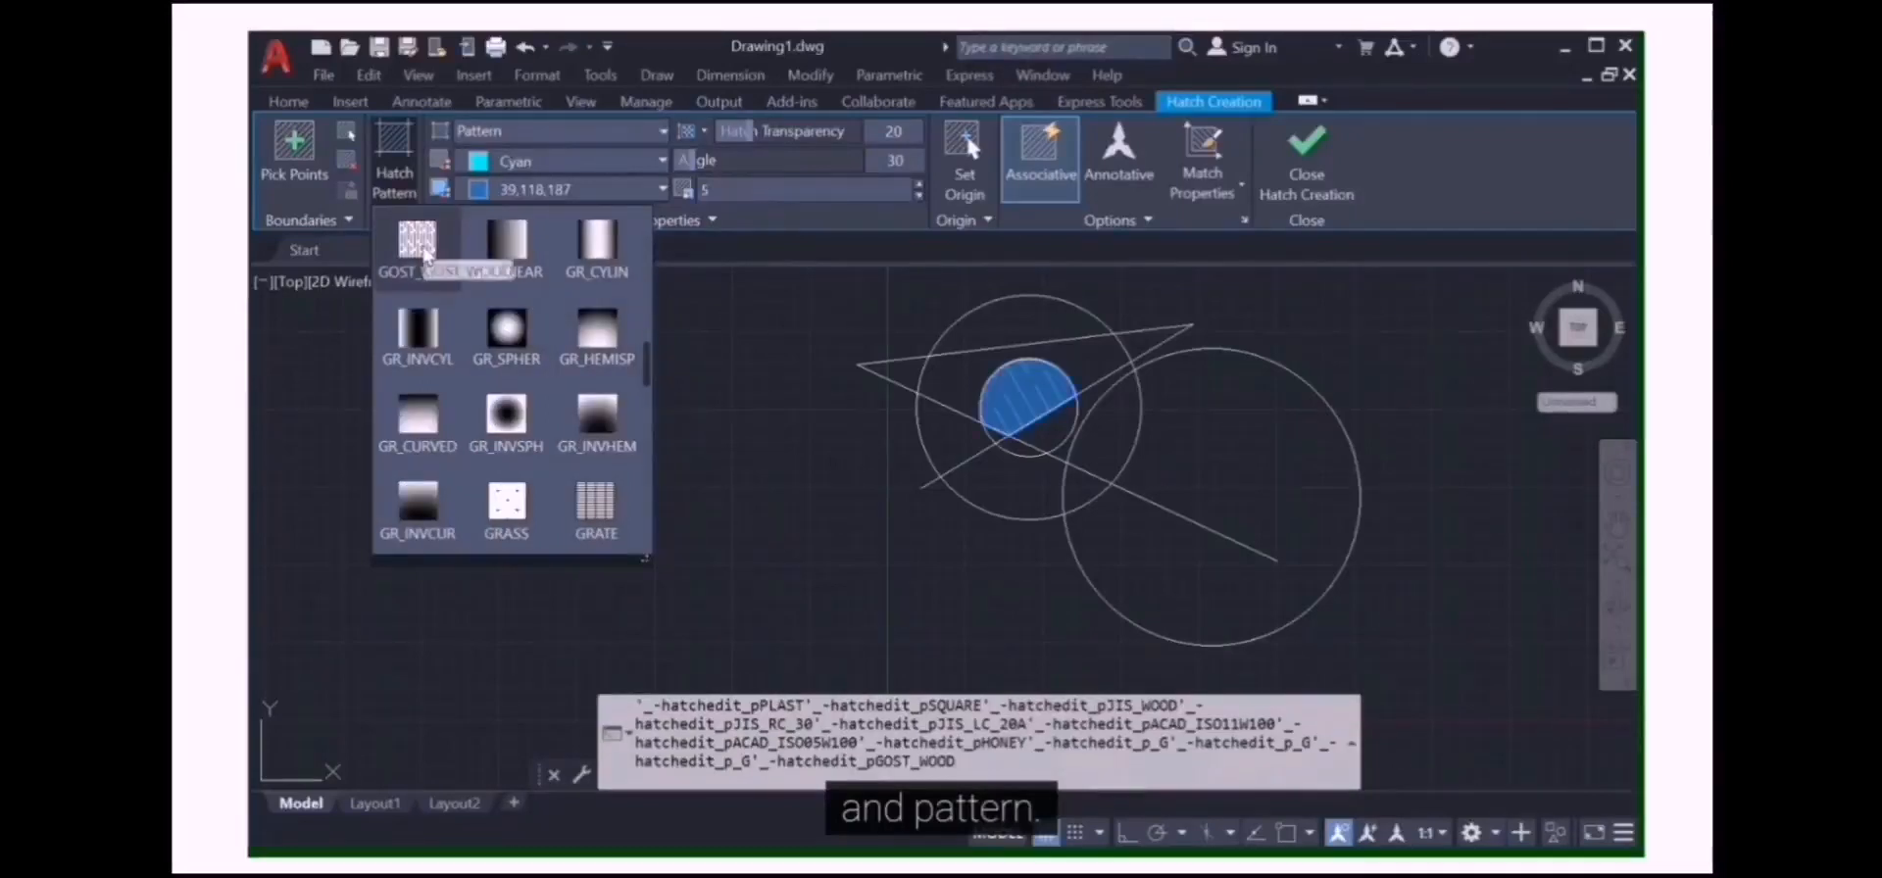
scroll(498, 252, up, 2)
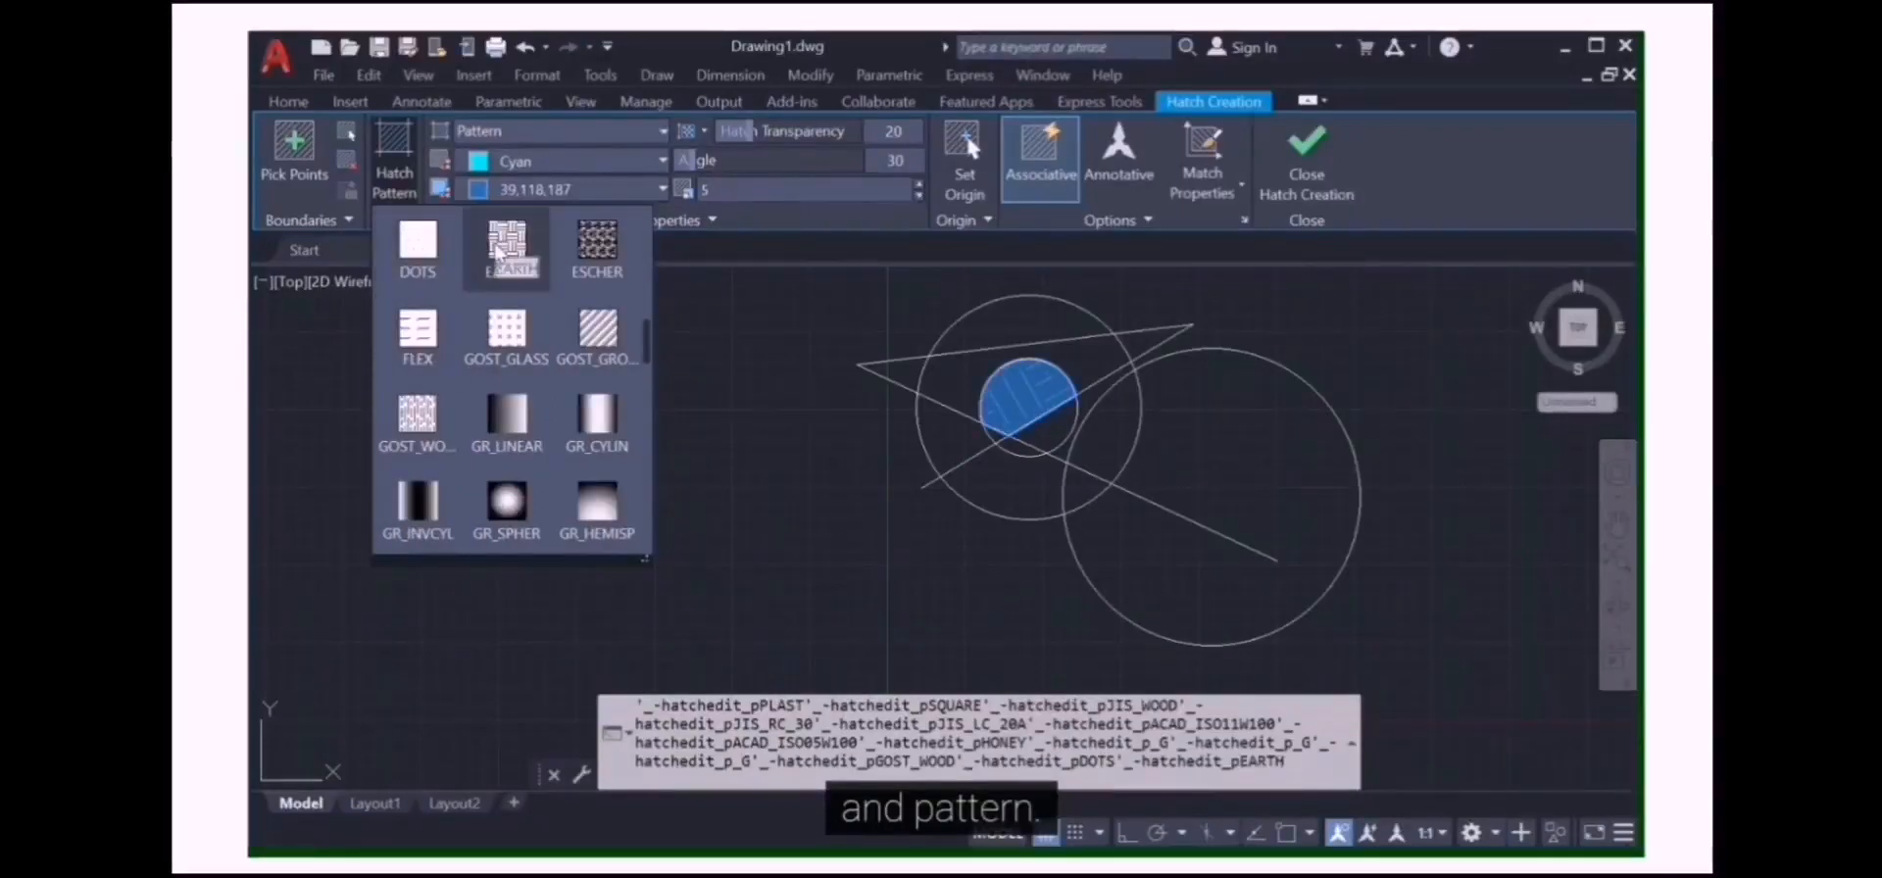
click(498, 252)
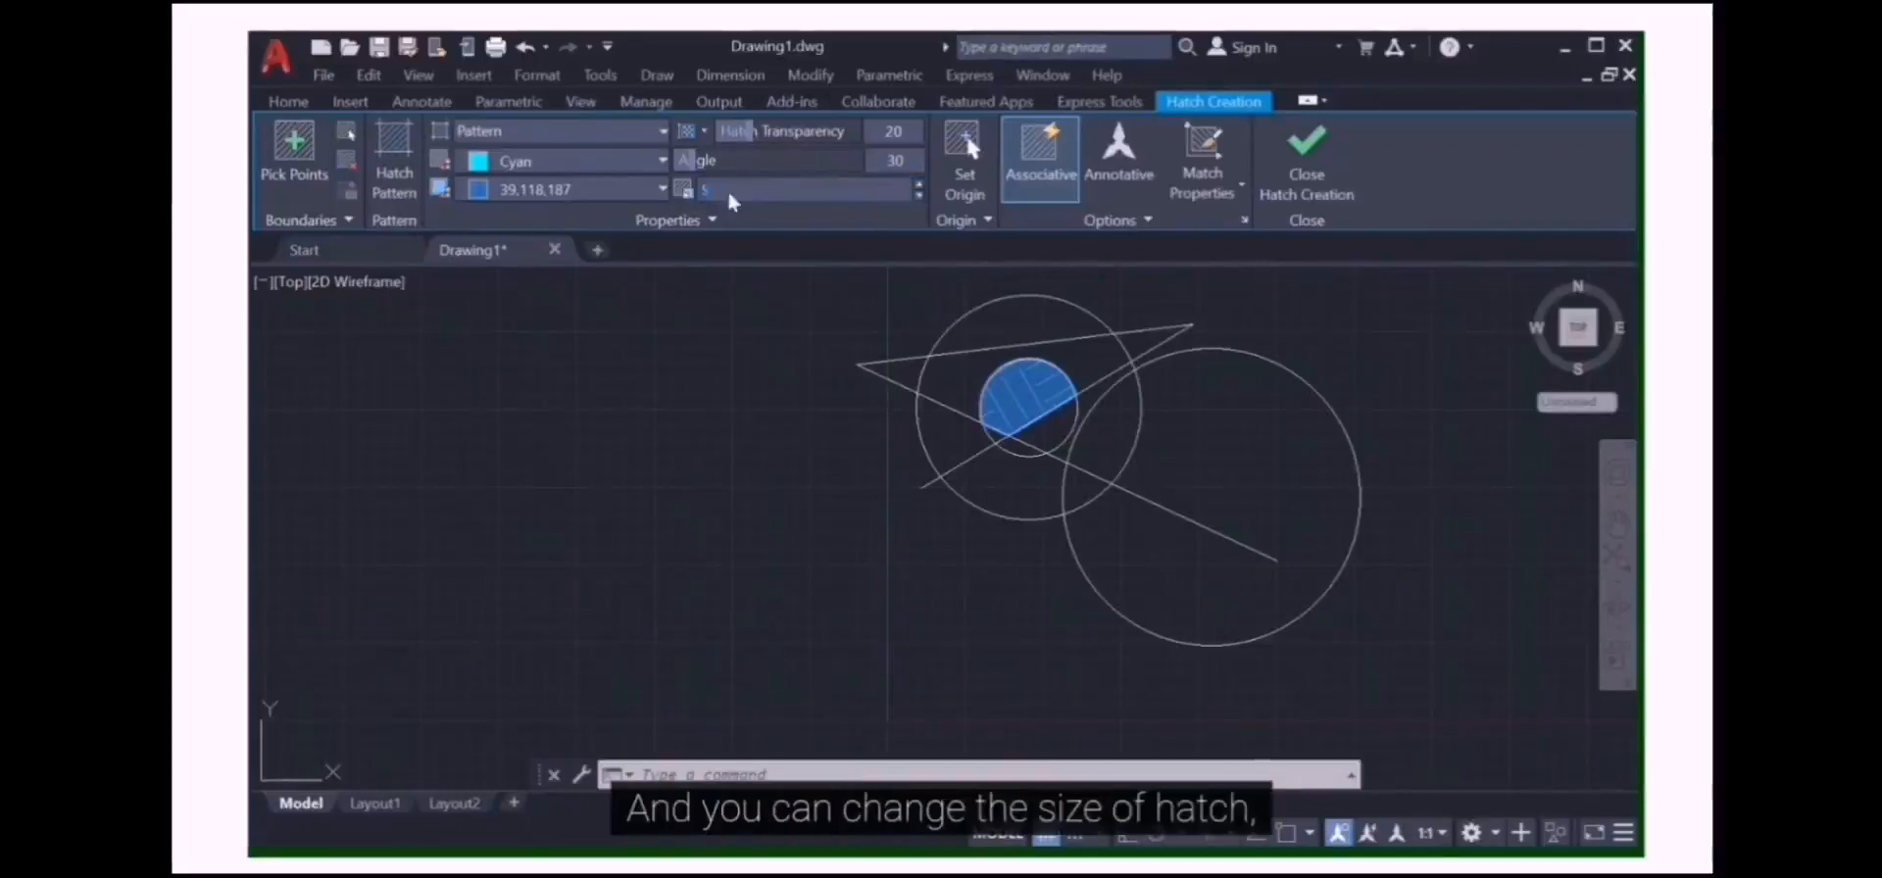
- Try pattern scales of 10 and 0.1 on the EARTH hatch
click(780, 195)
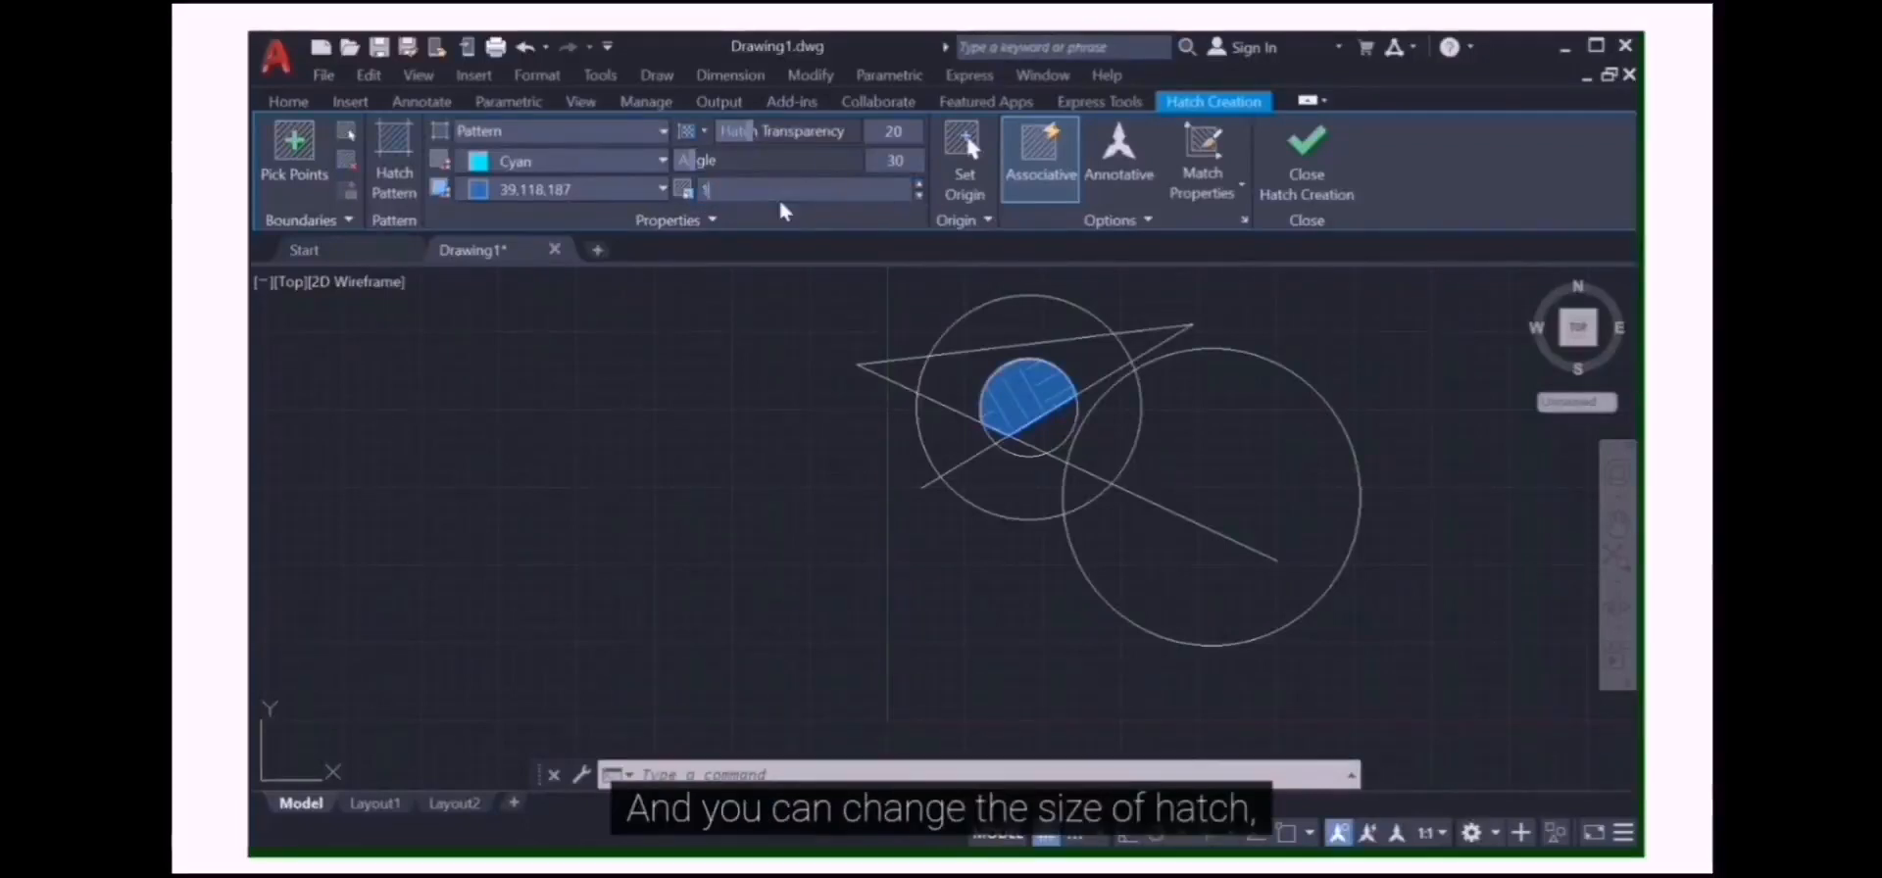
text(10)
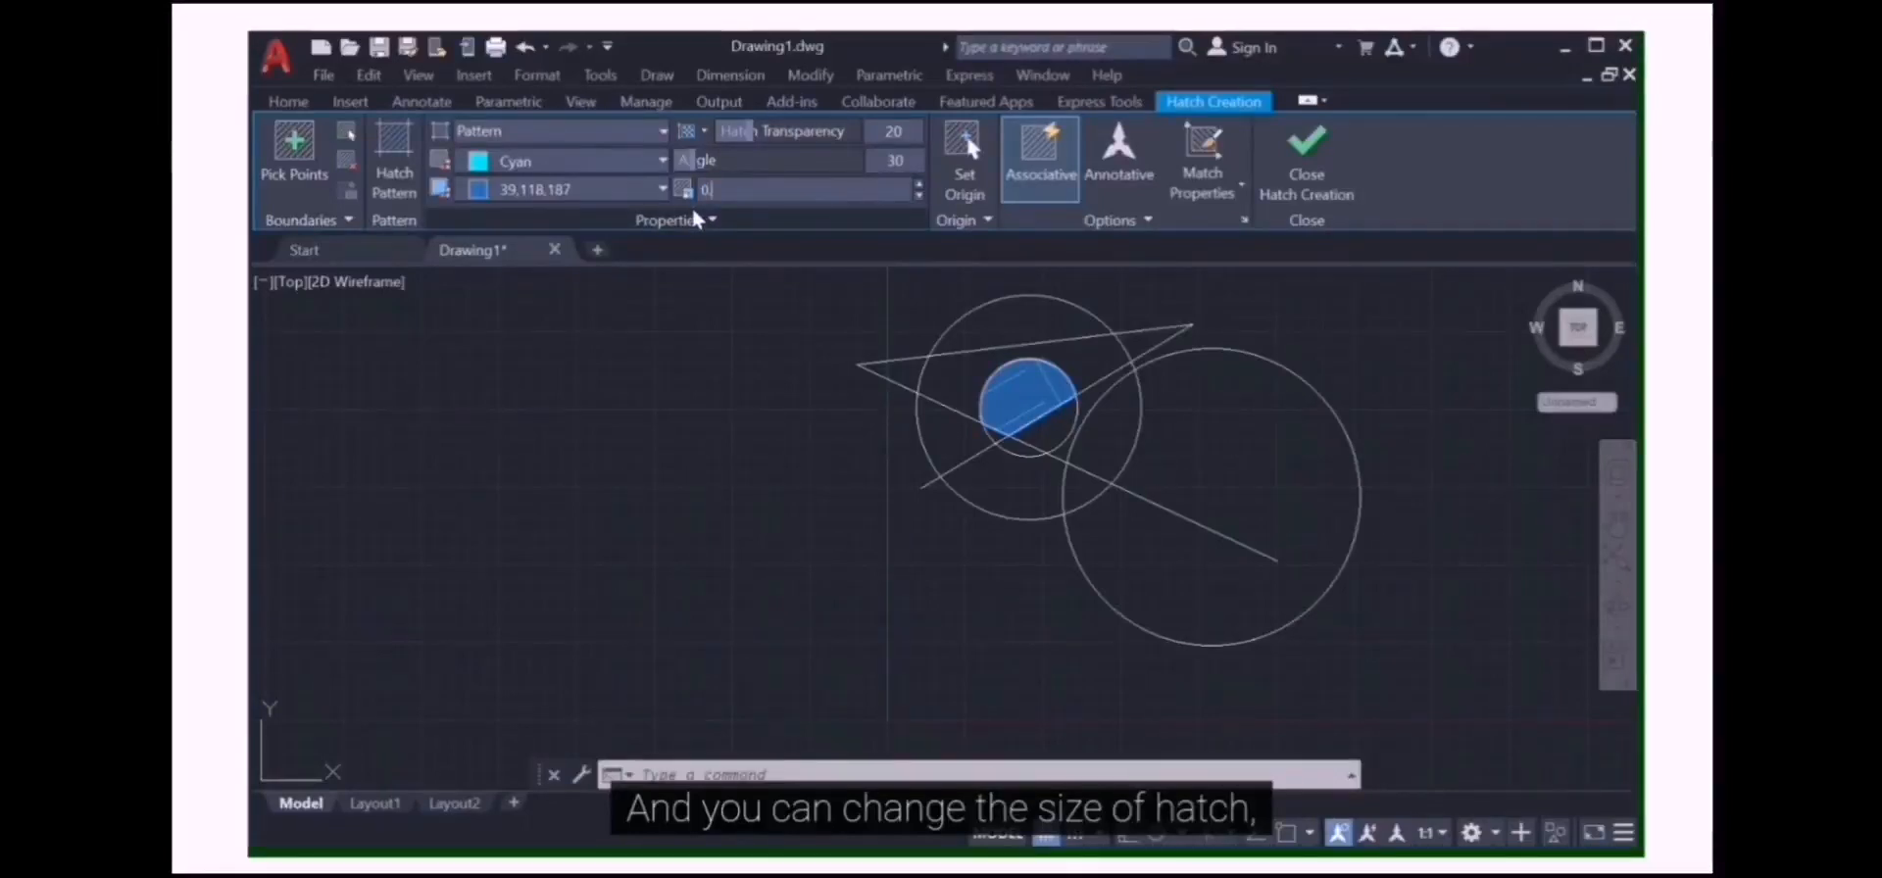
key(Return)
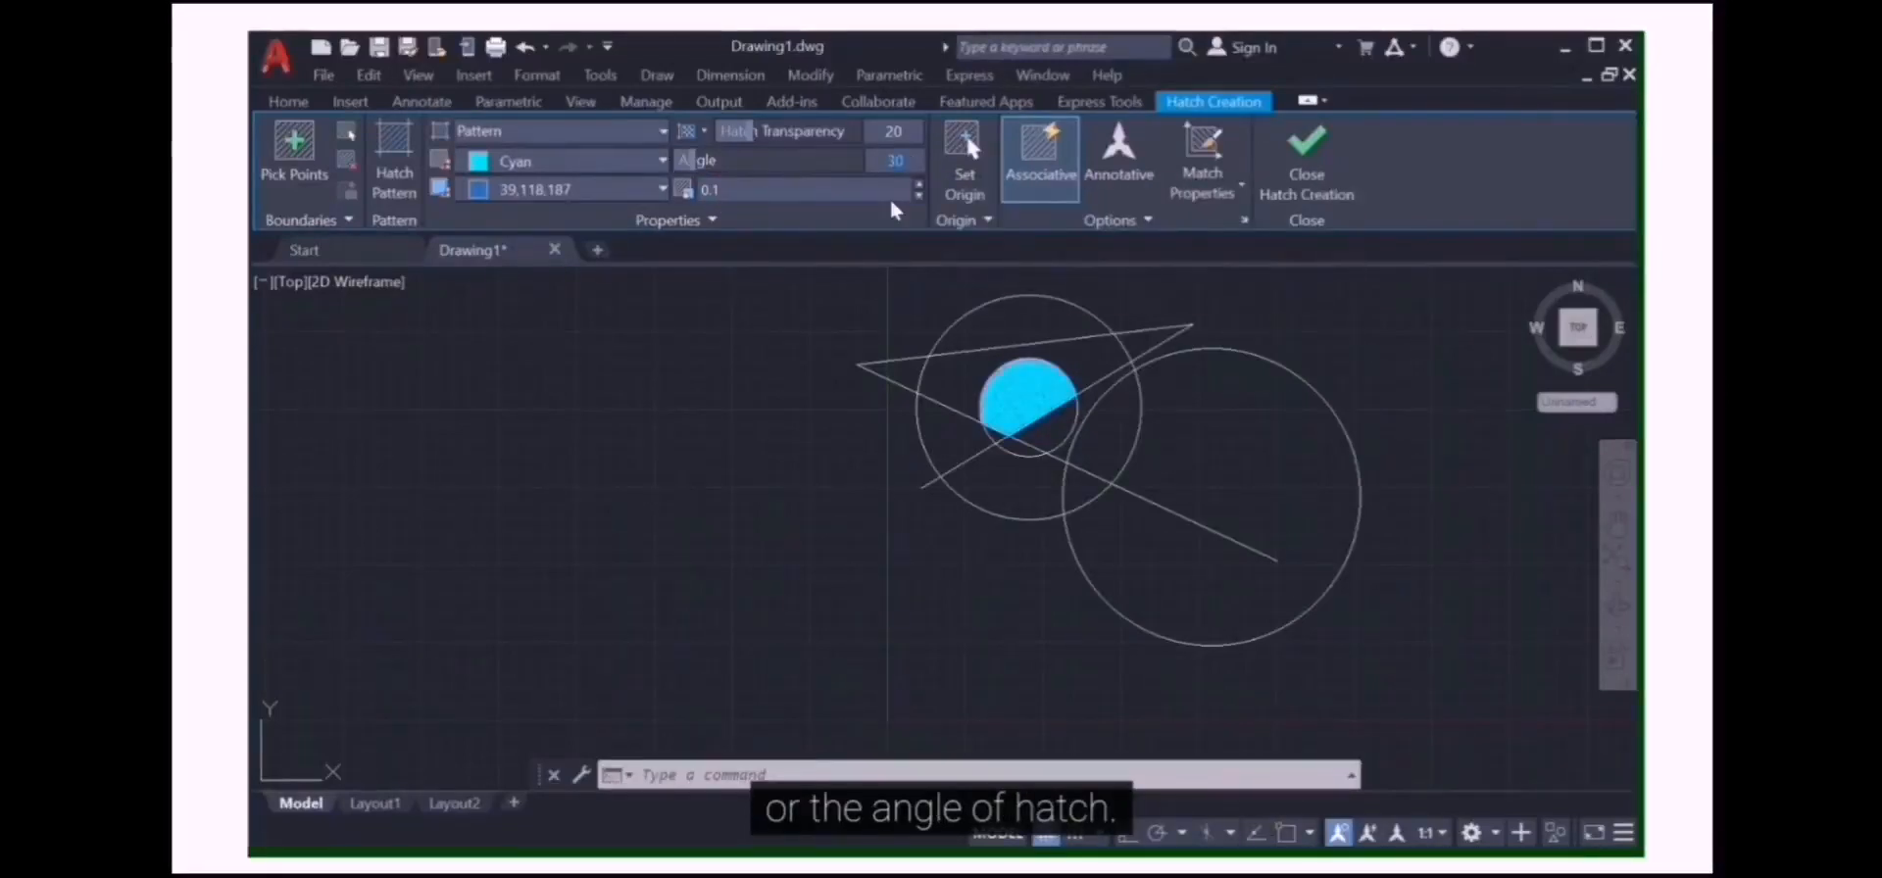
- Set the hatch angle to 10 and the pattern scale to 1, and finish editing the hatch
text(1)
key(Return)
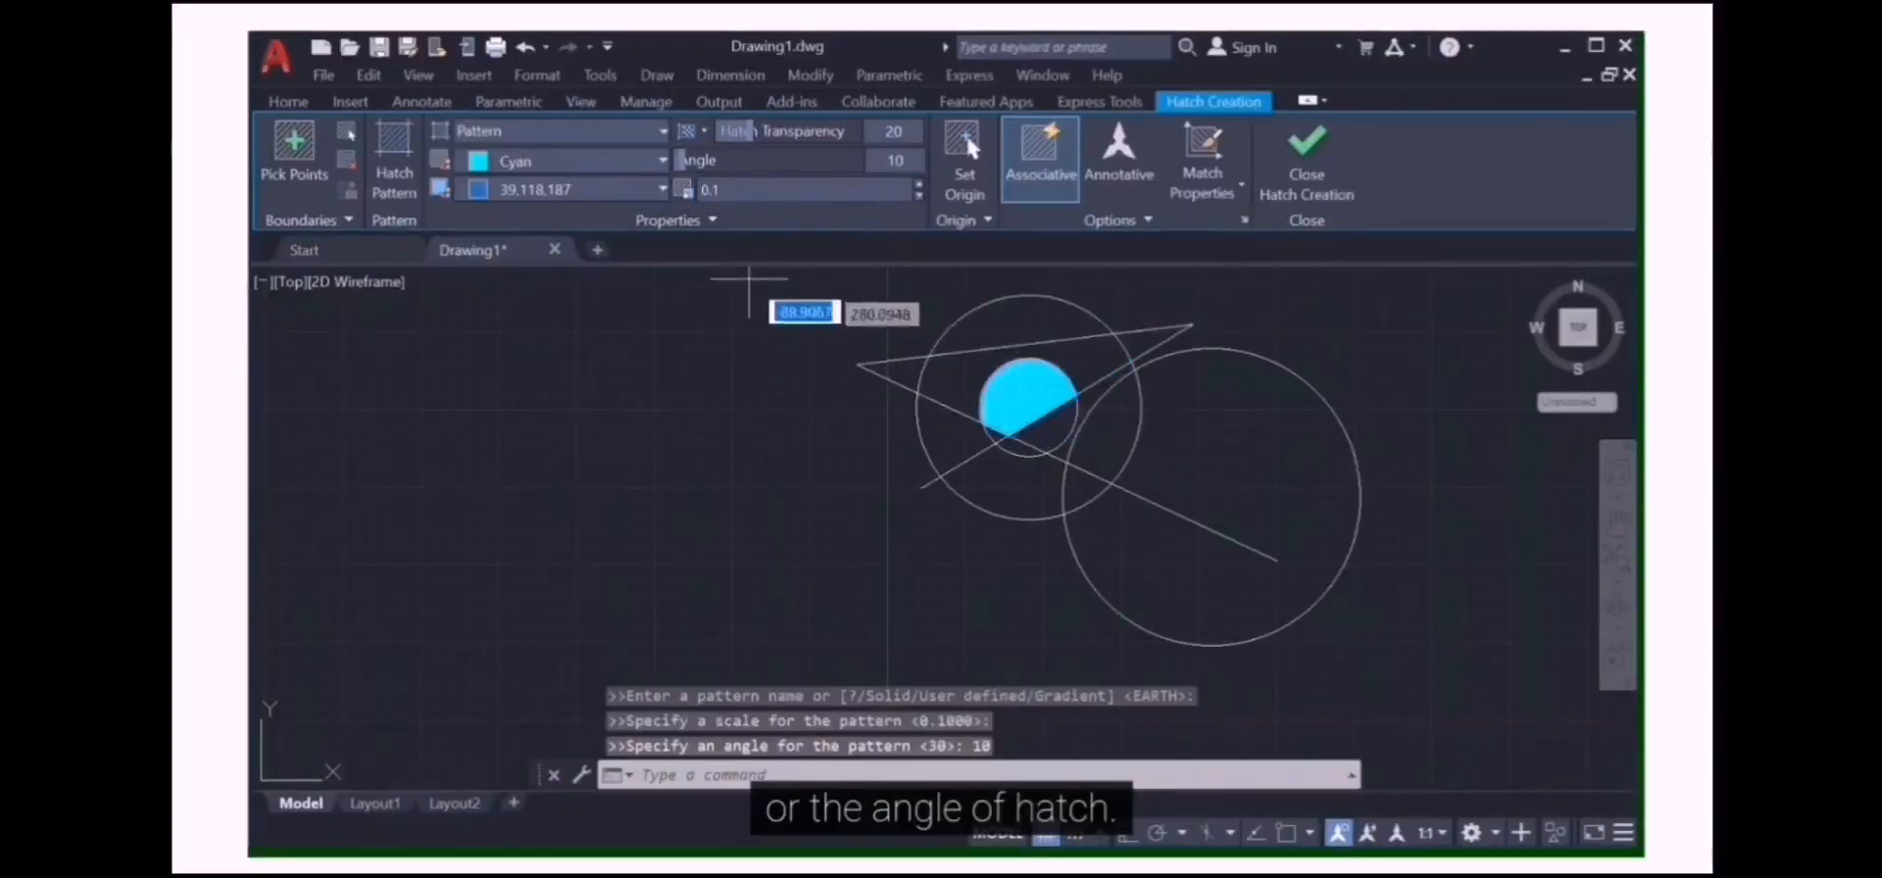
click(704, 192)
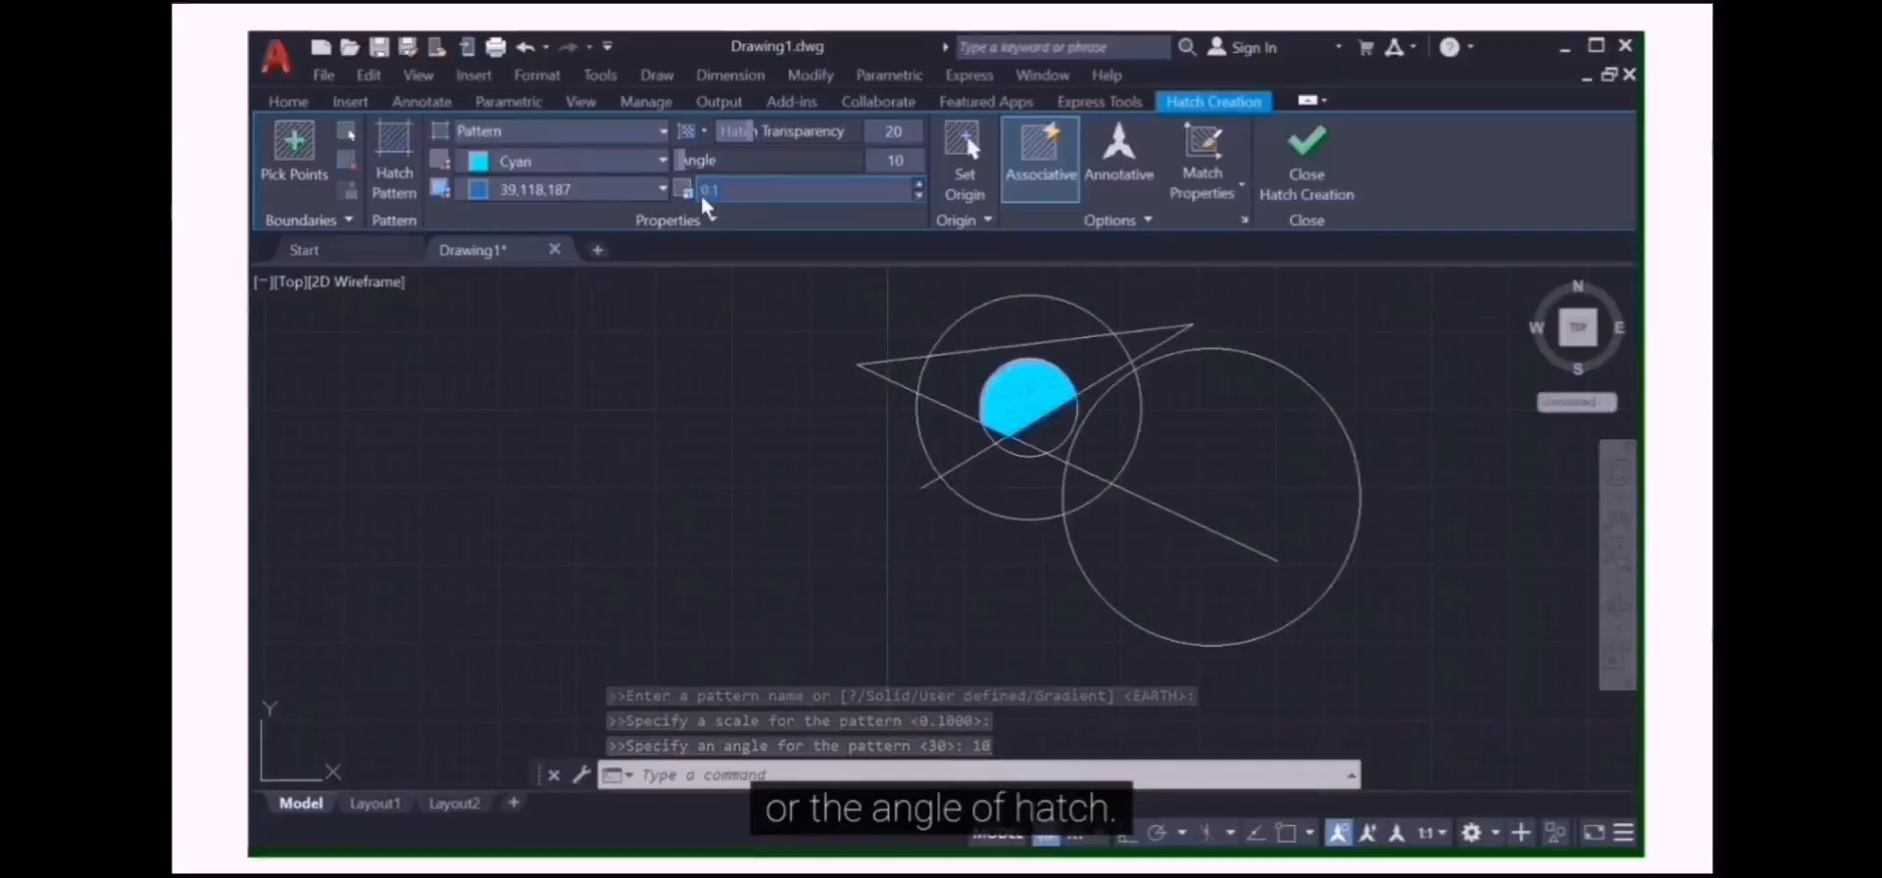
text(1)
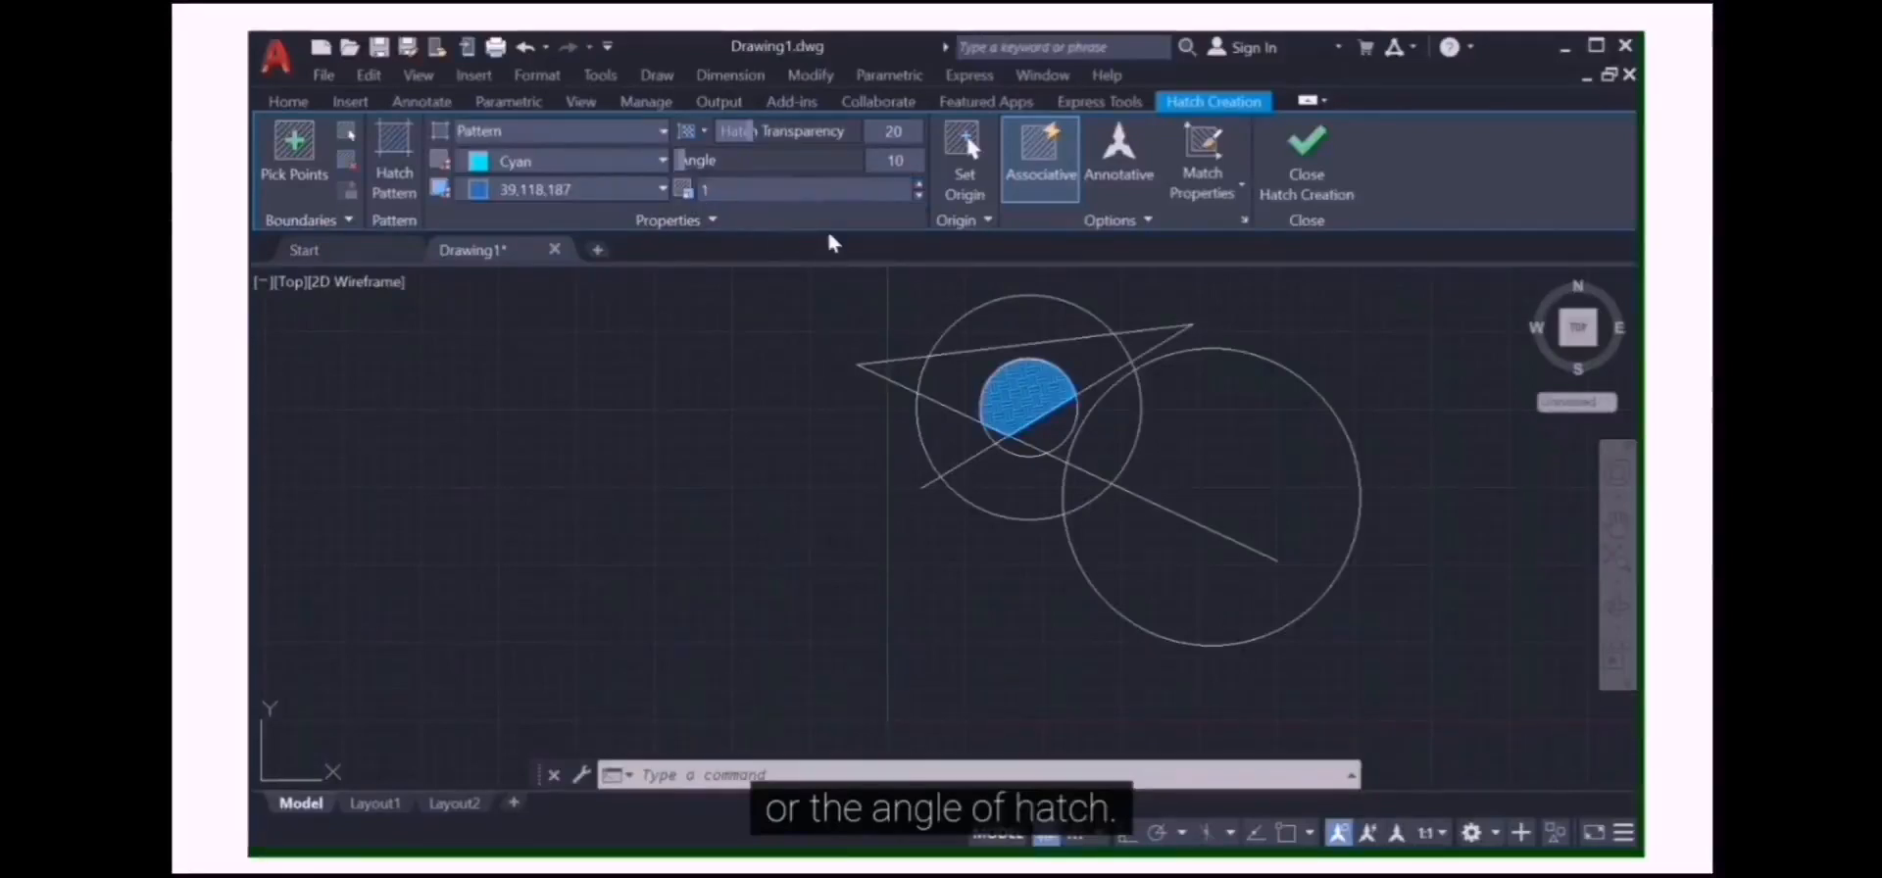
click(980, 182)
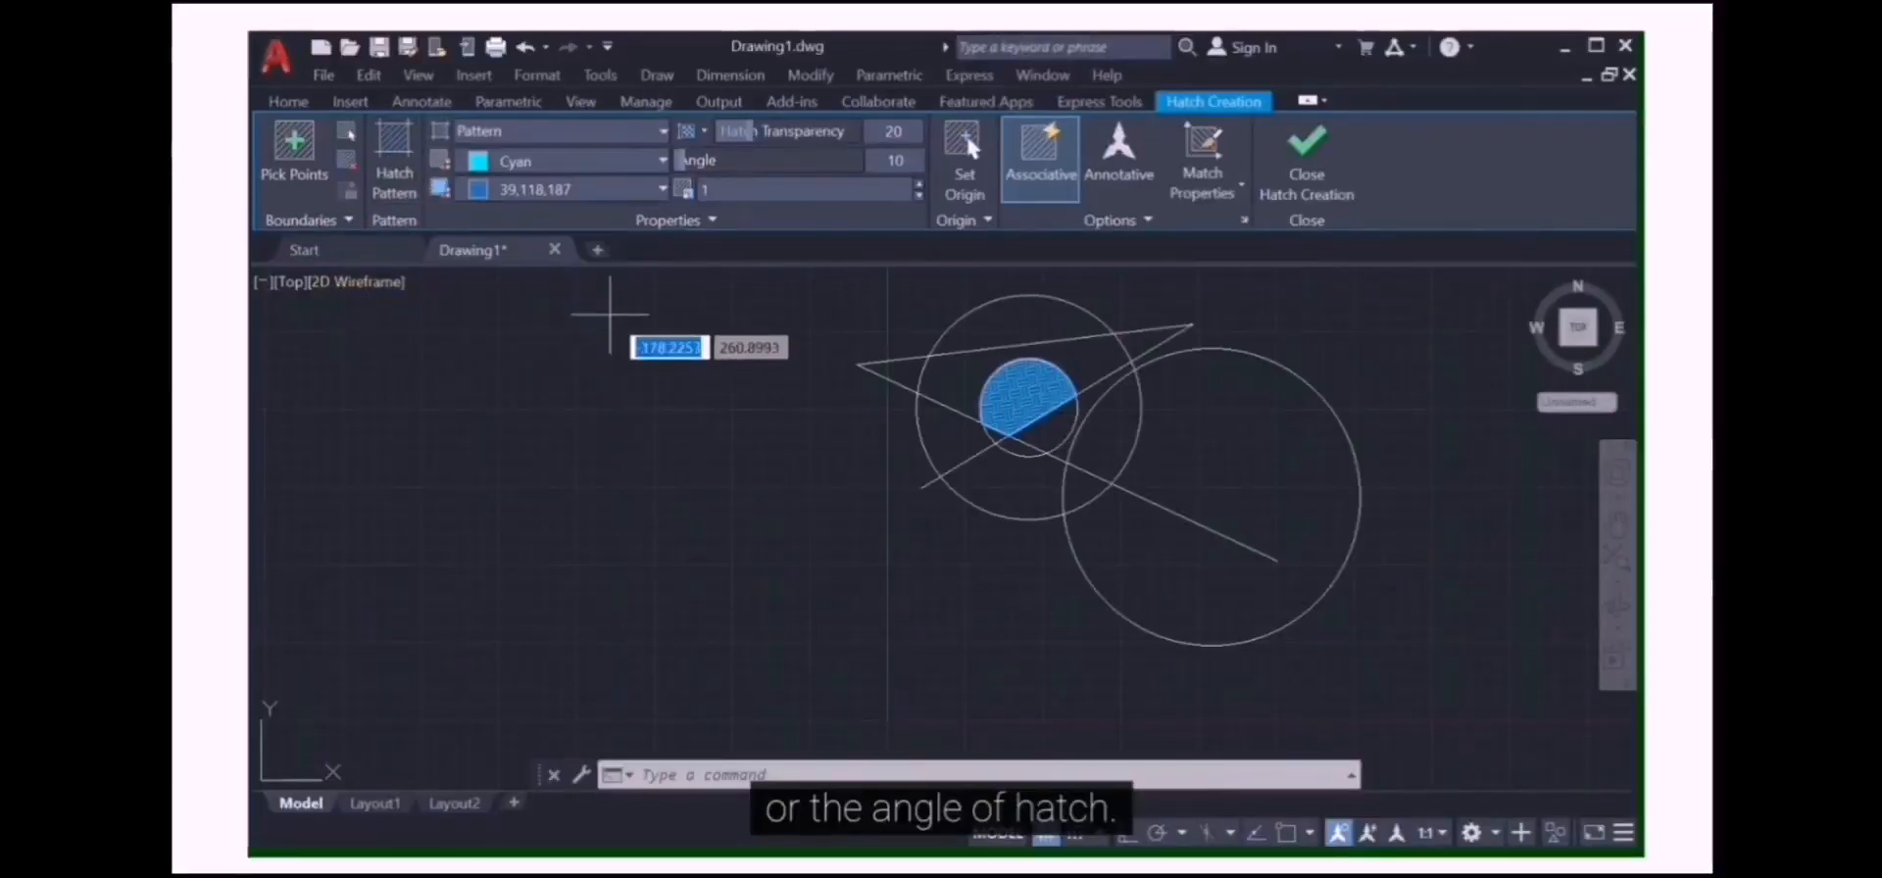
key(Escape)
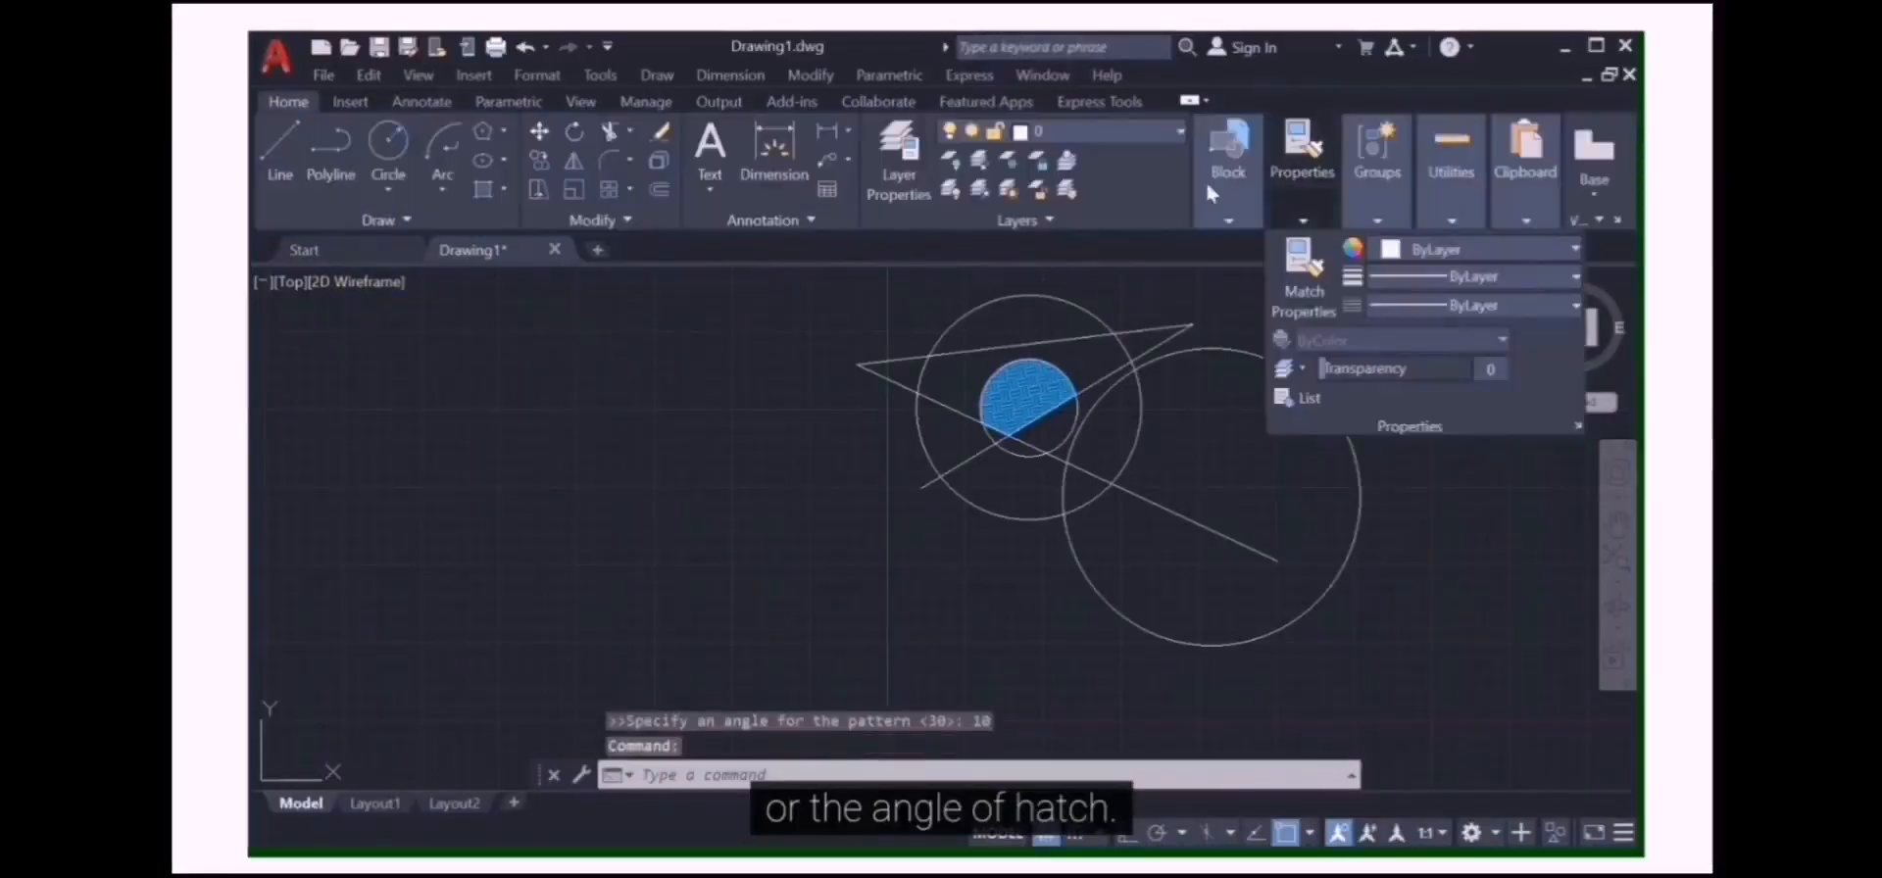
- Start a new hatch and fill the narrow pointed region between the two lines, just outside the middle circle
click(505, 191)
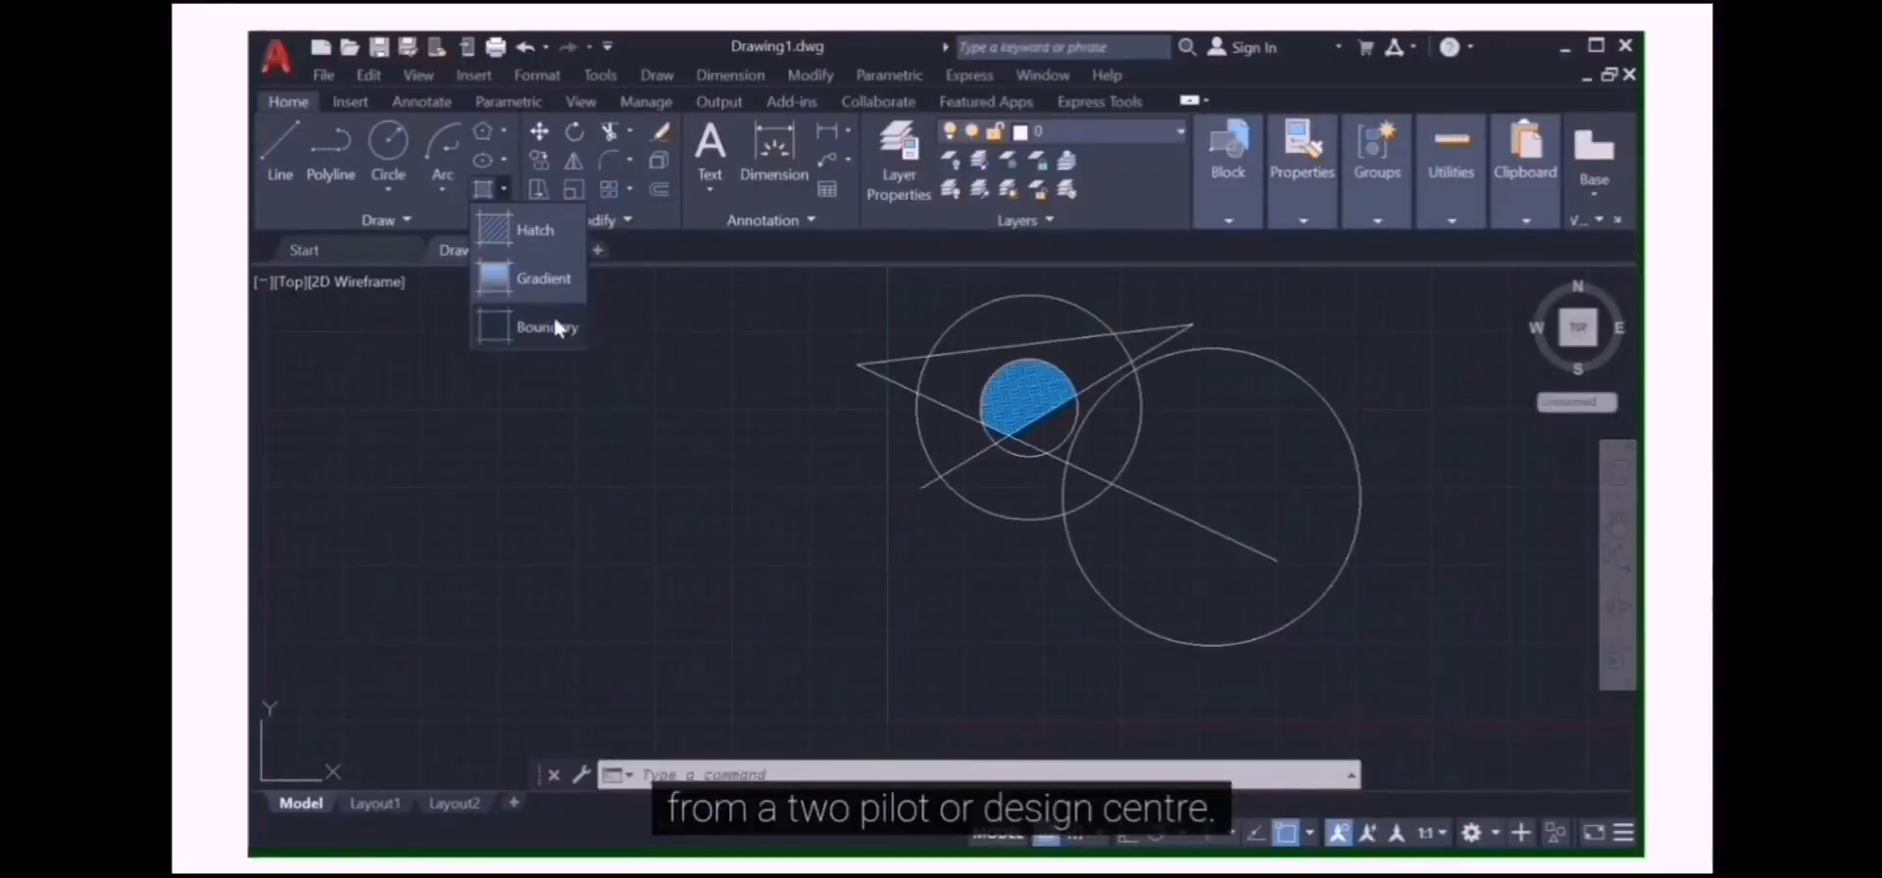
click(529, 229)
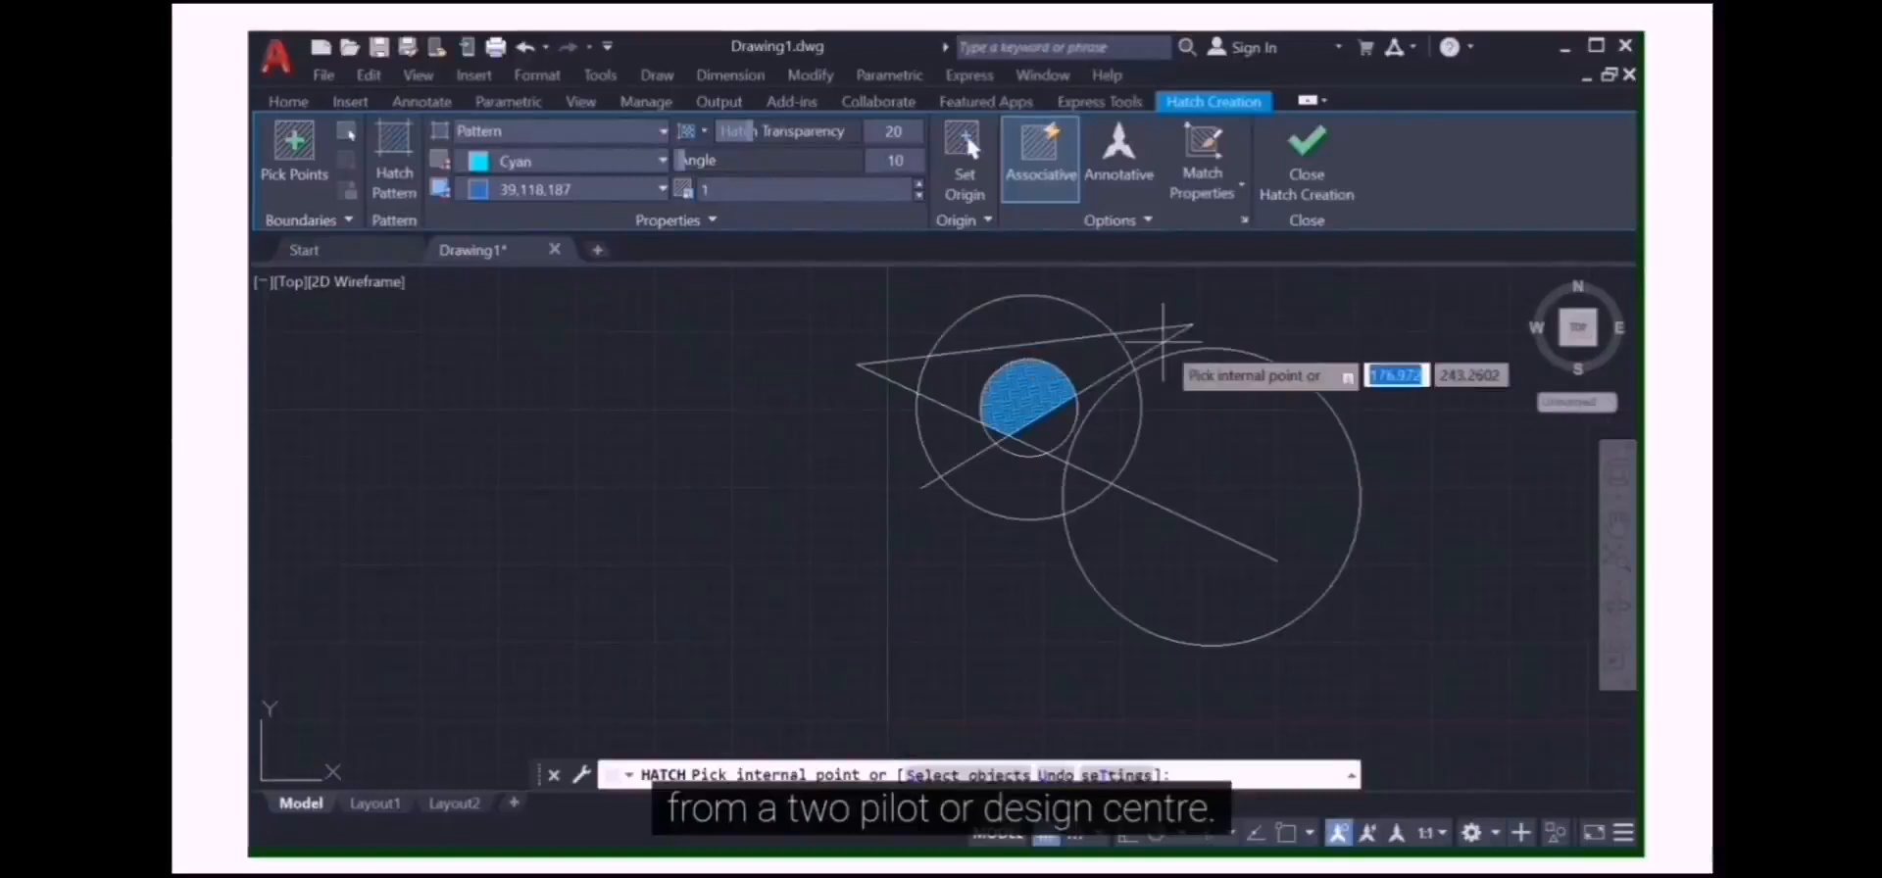
click(1145, 338)
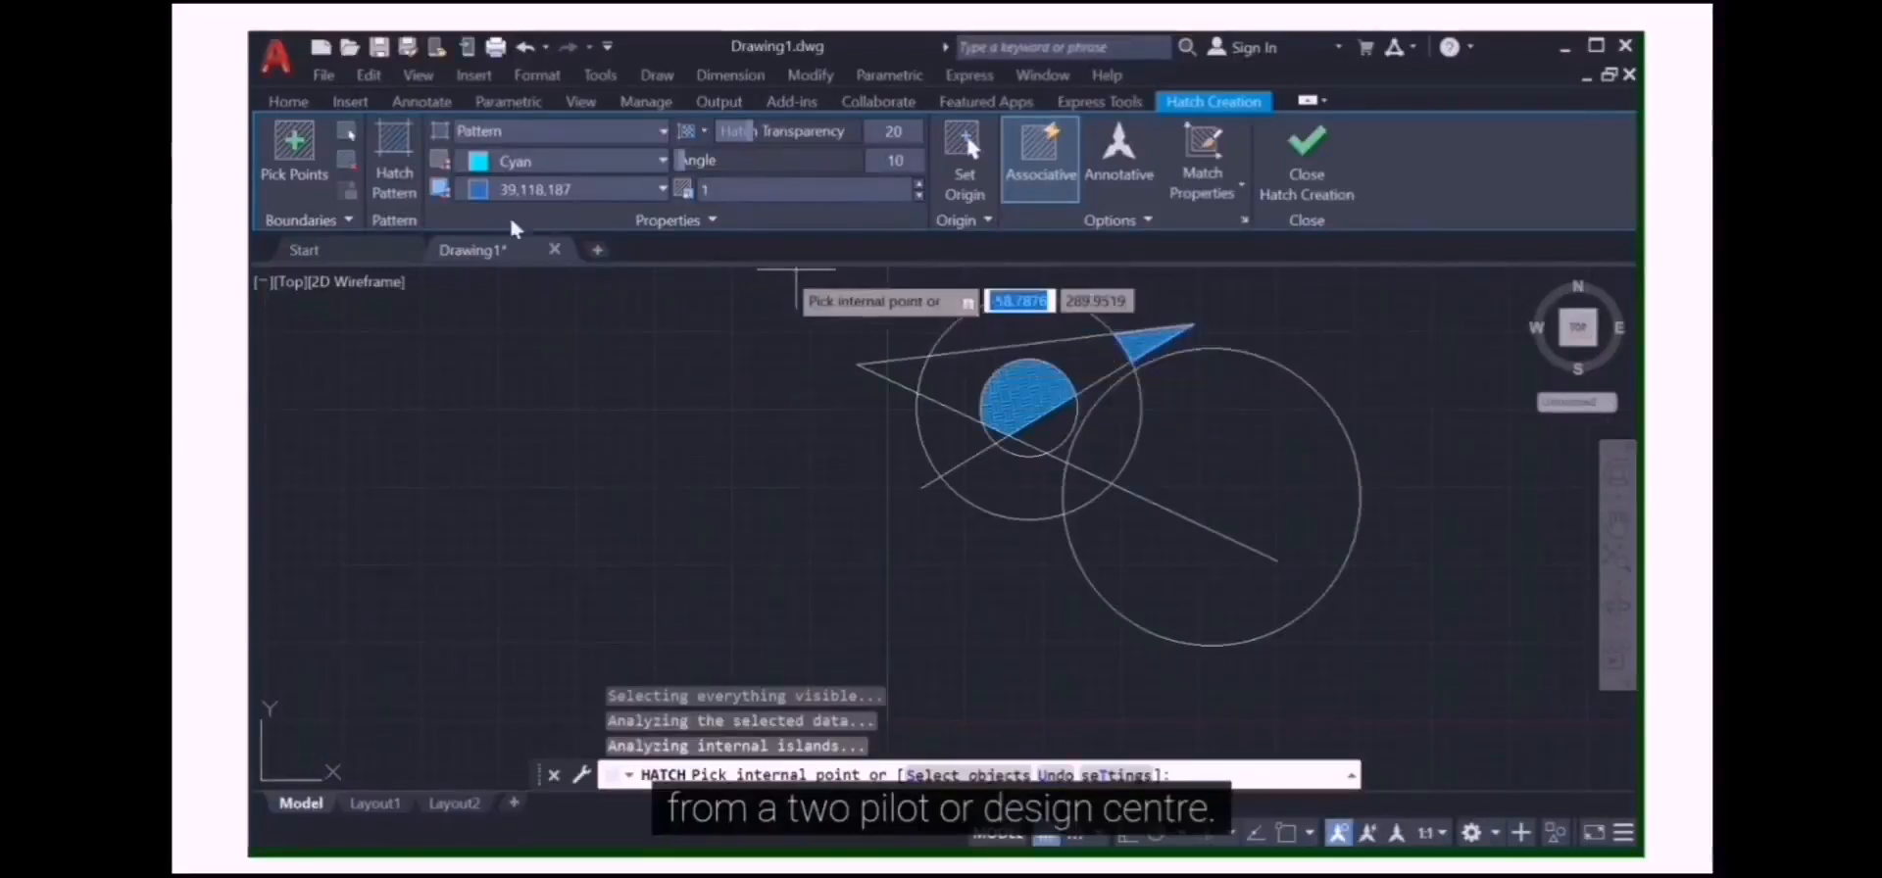
- Browse the hatch patterns, apply JIS_RC_10 to the pointed region's hatch and finish the hatch
click(394, 162)
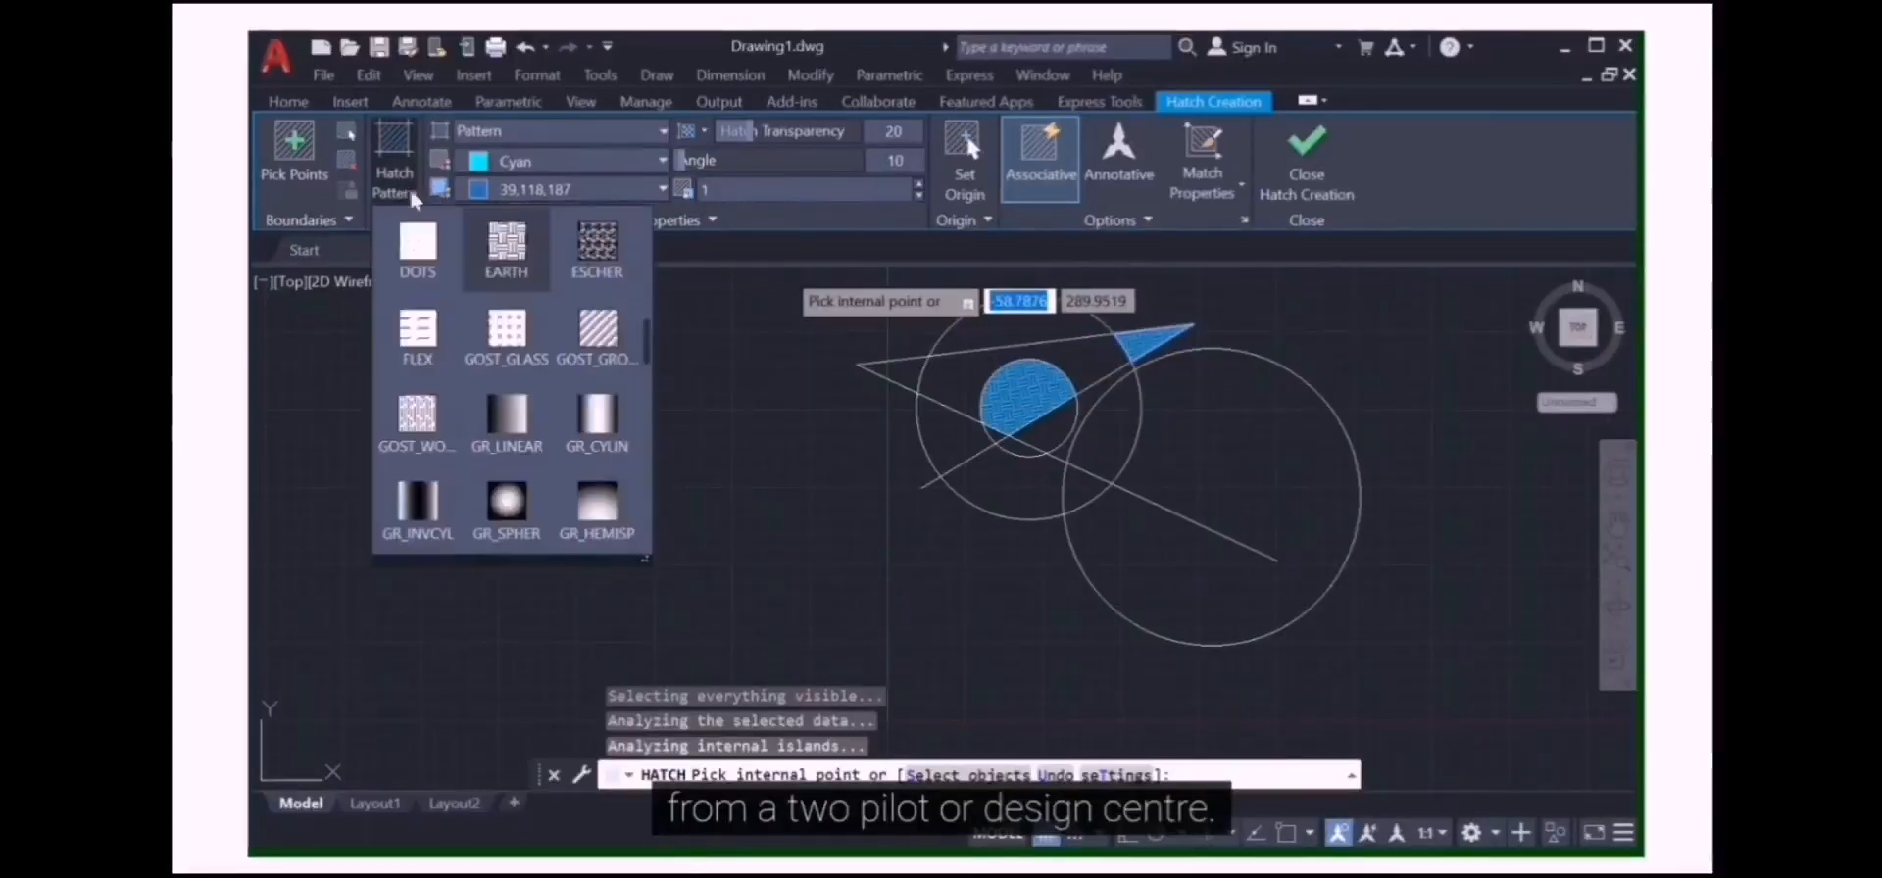
click(417, 245)
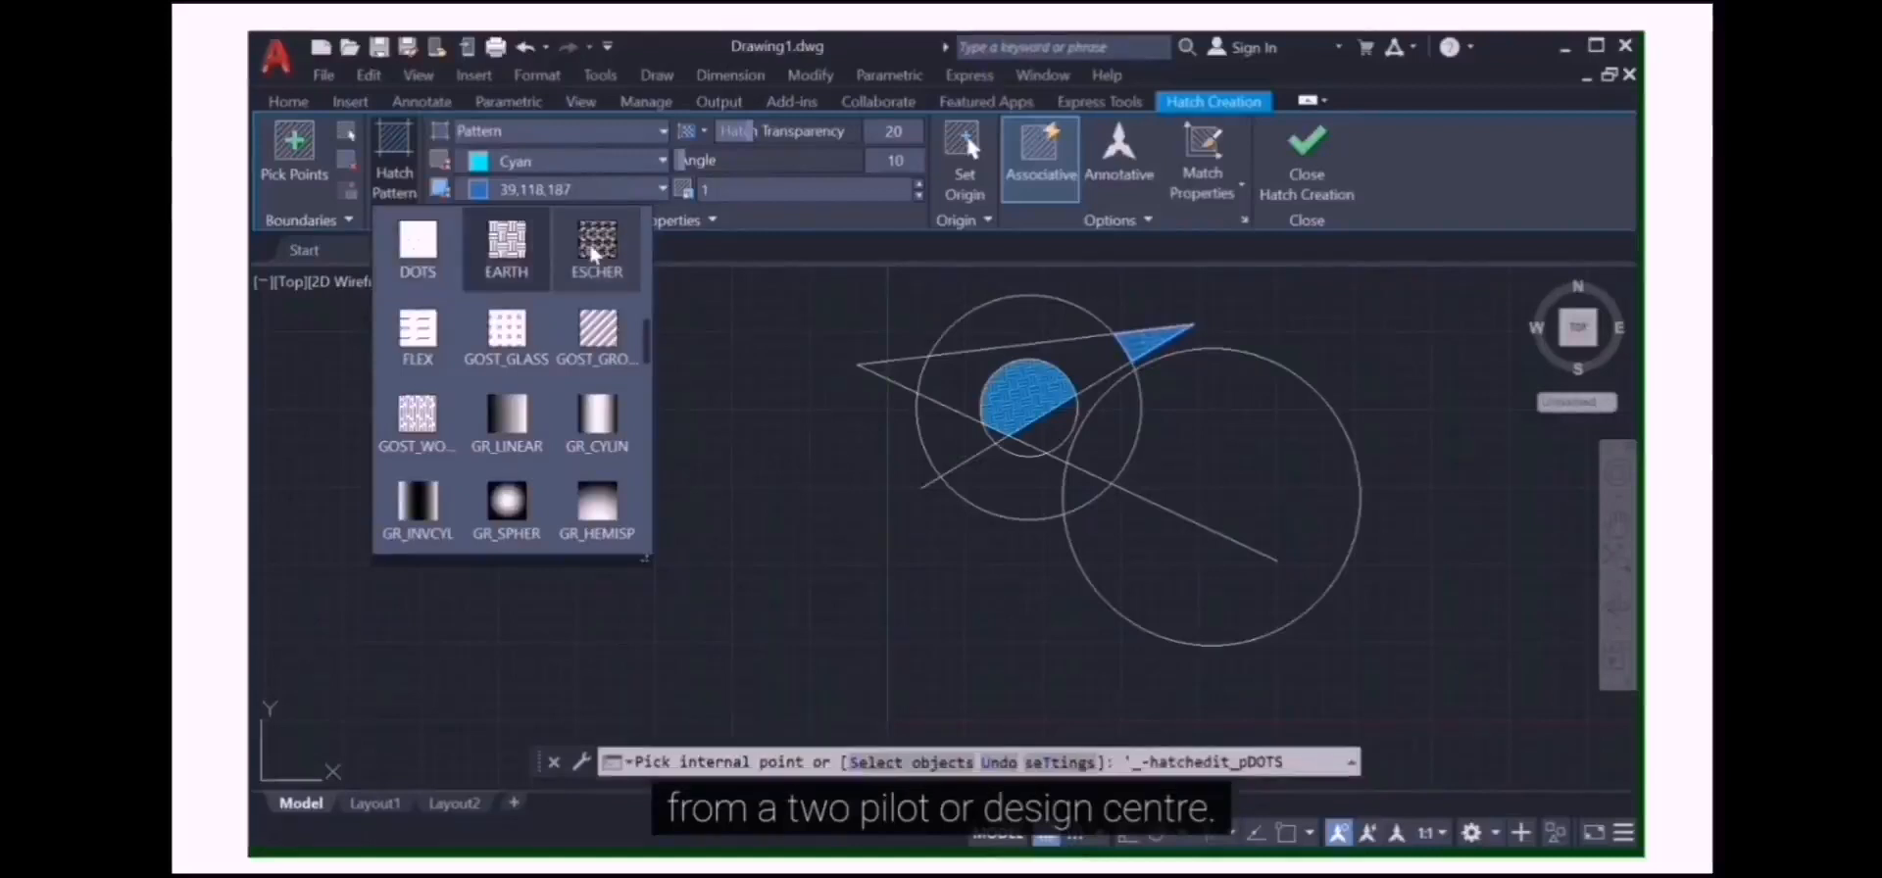
scroll(618, 412, down, 5)
scroll(628, 410, down, 6)
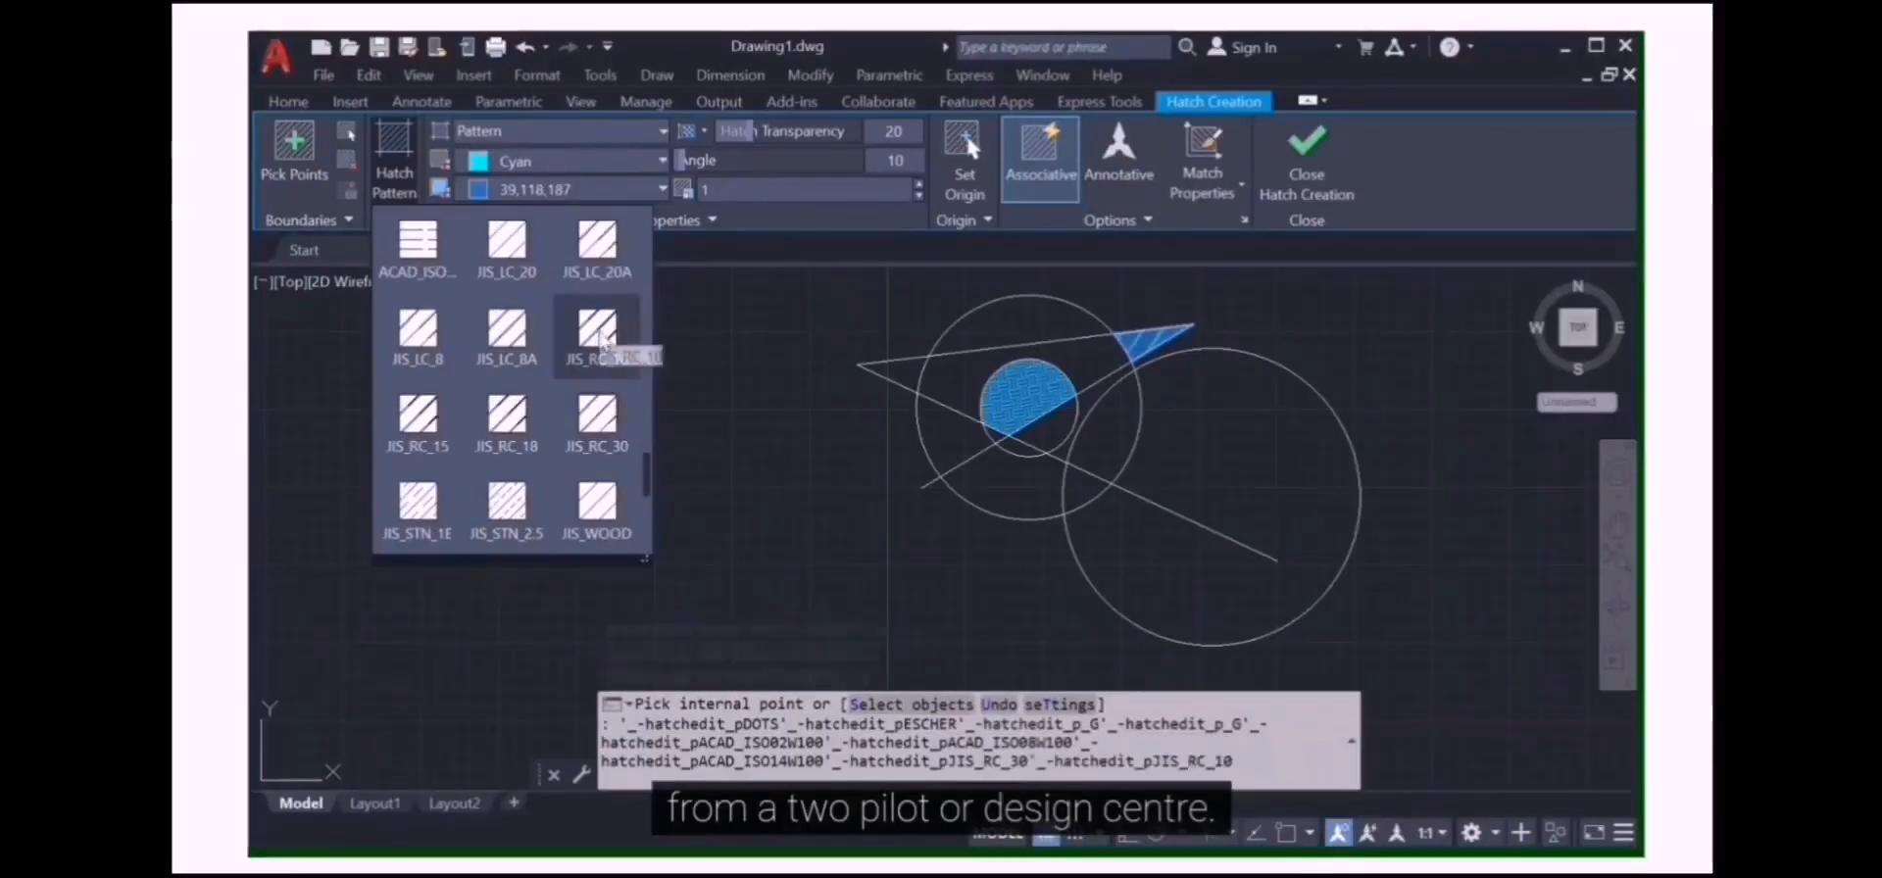
click(600, 335)
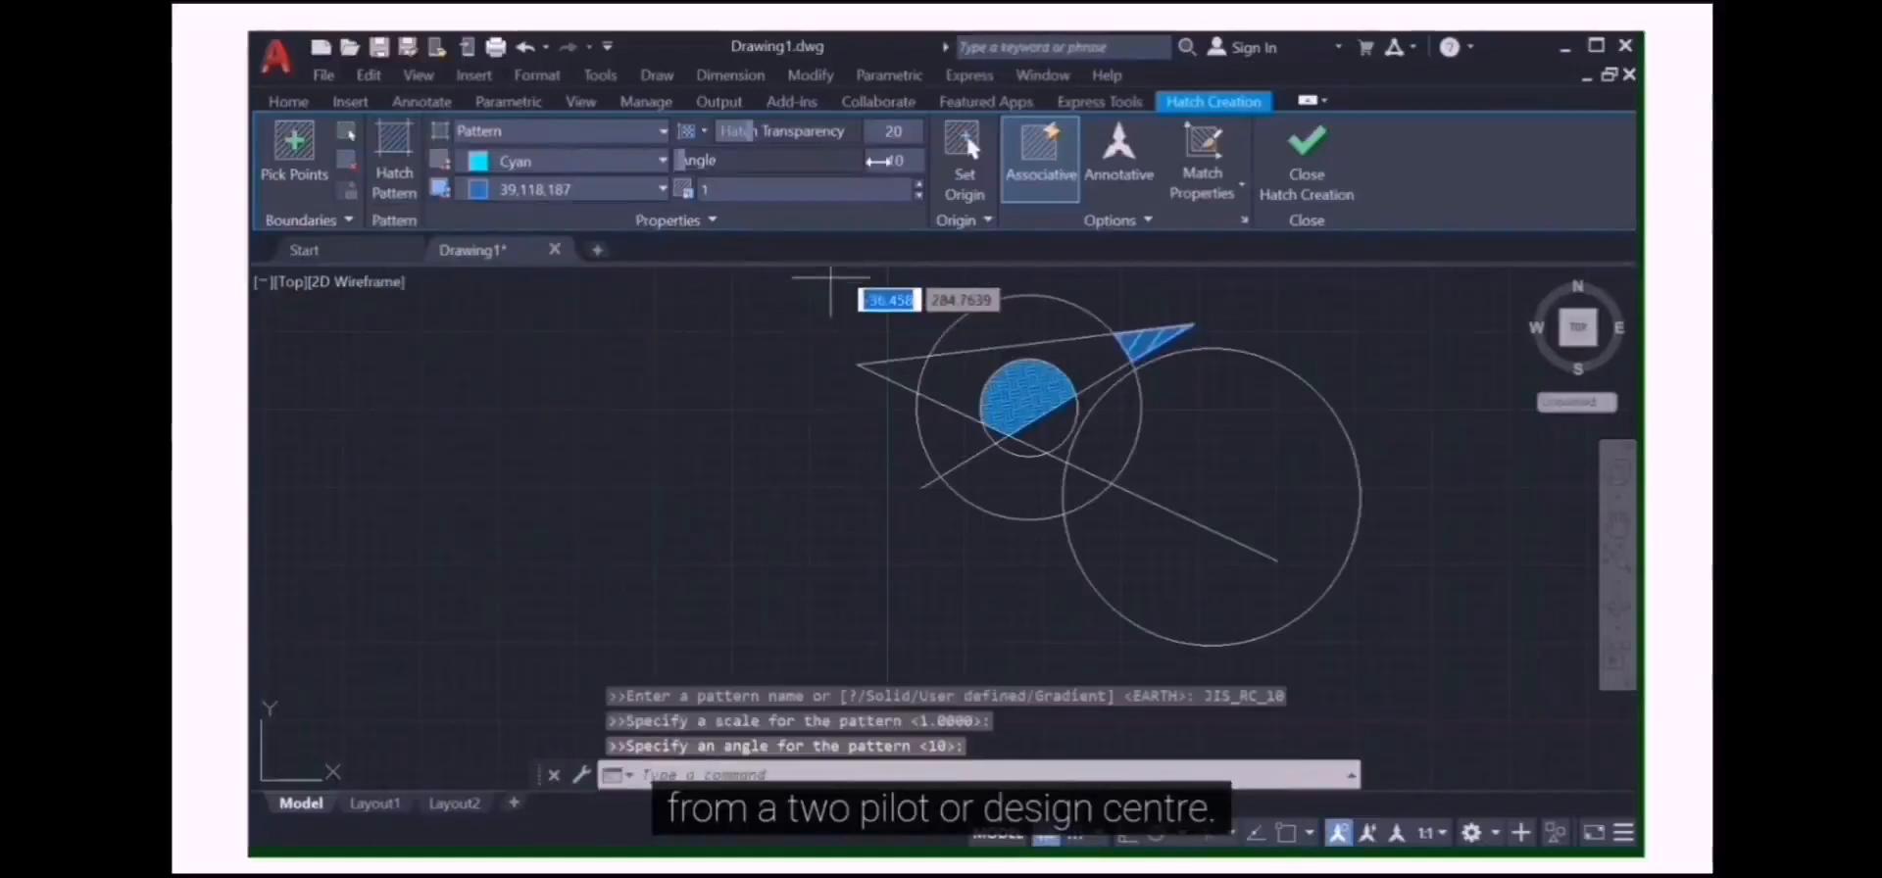
click(1288, 149)
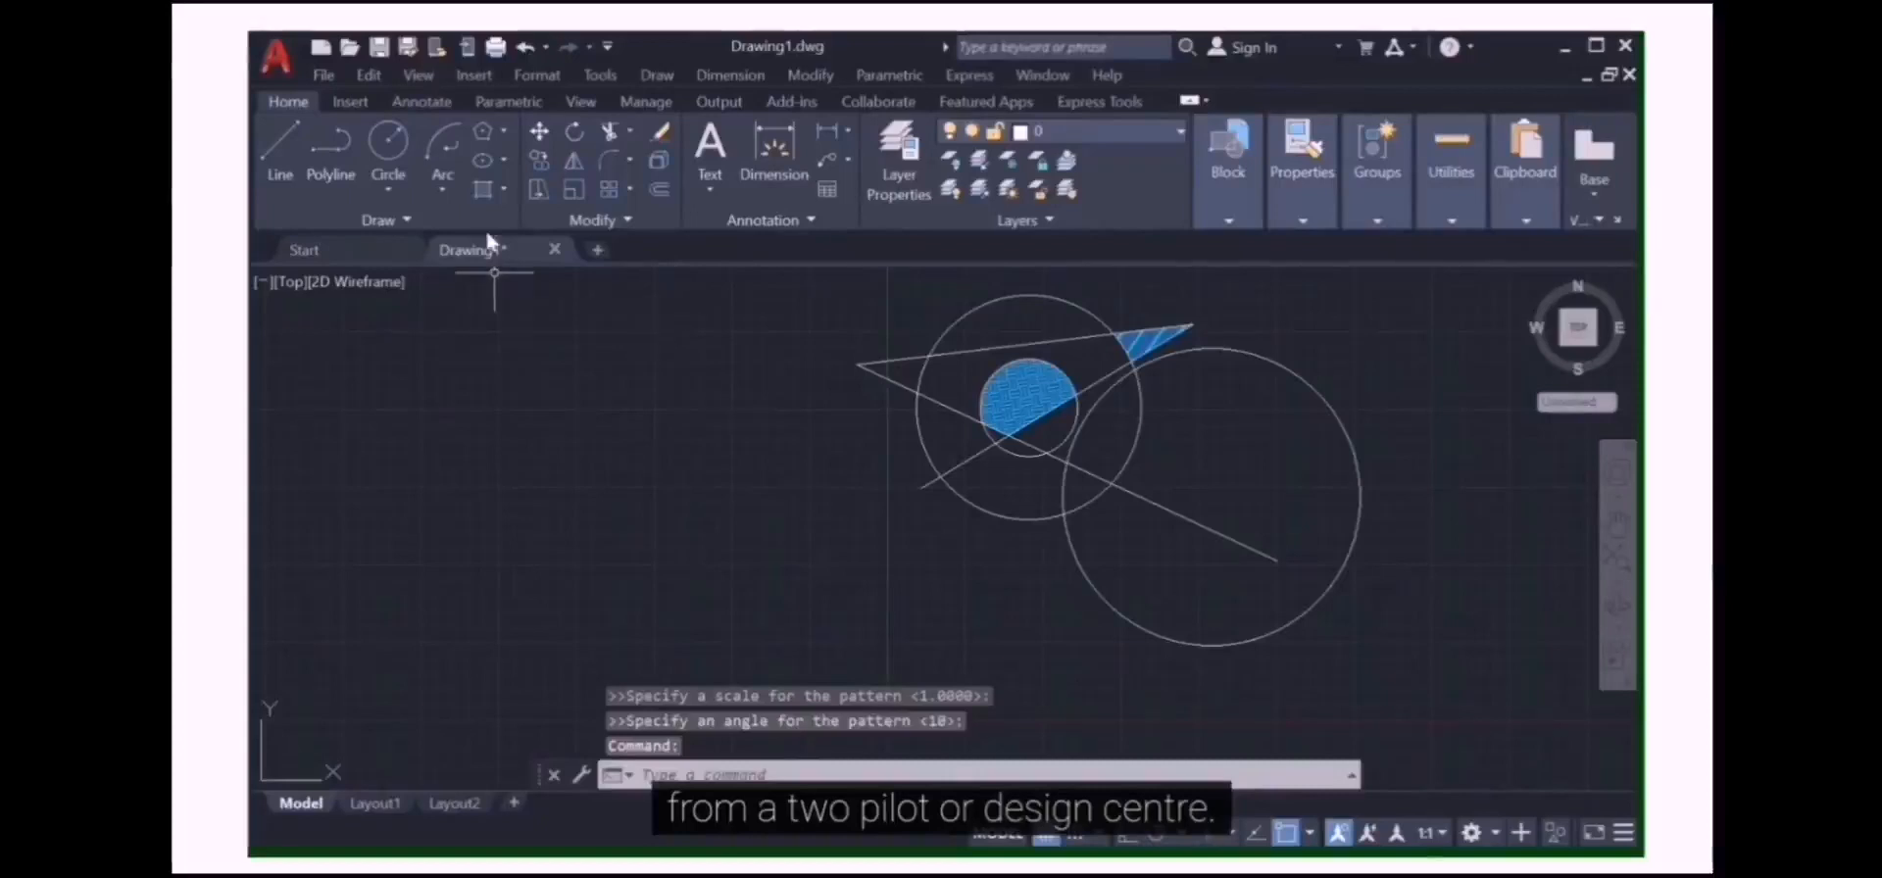
- Start a gradient fill and set its two colours to yellow 244,238,81 and orange 205,105,40
click(505, 189)
click(534, 274)
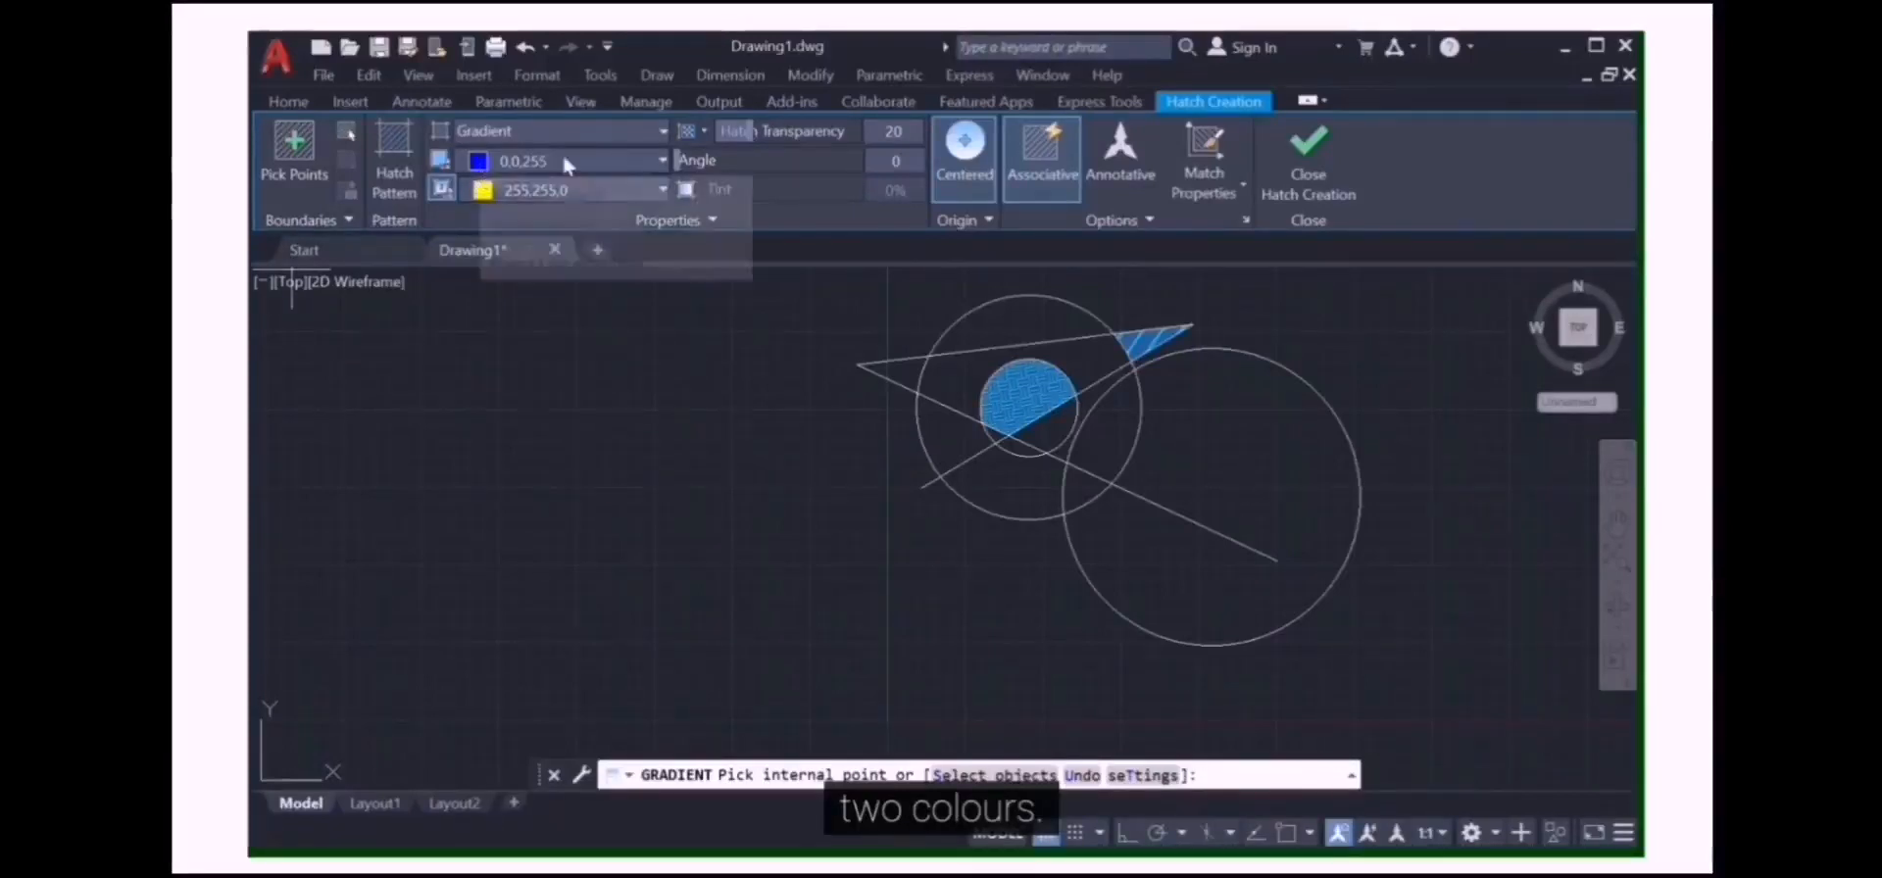
click(665, 165)
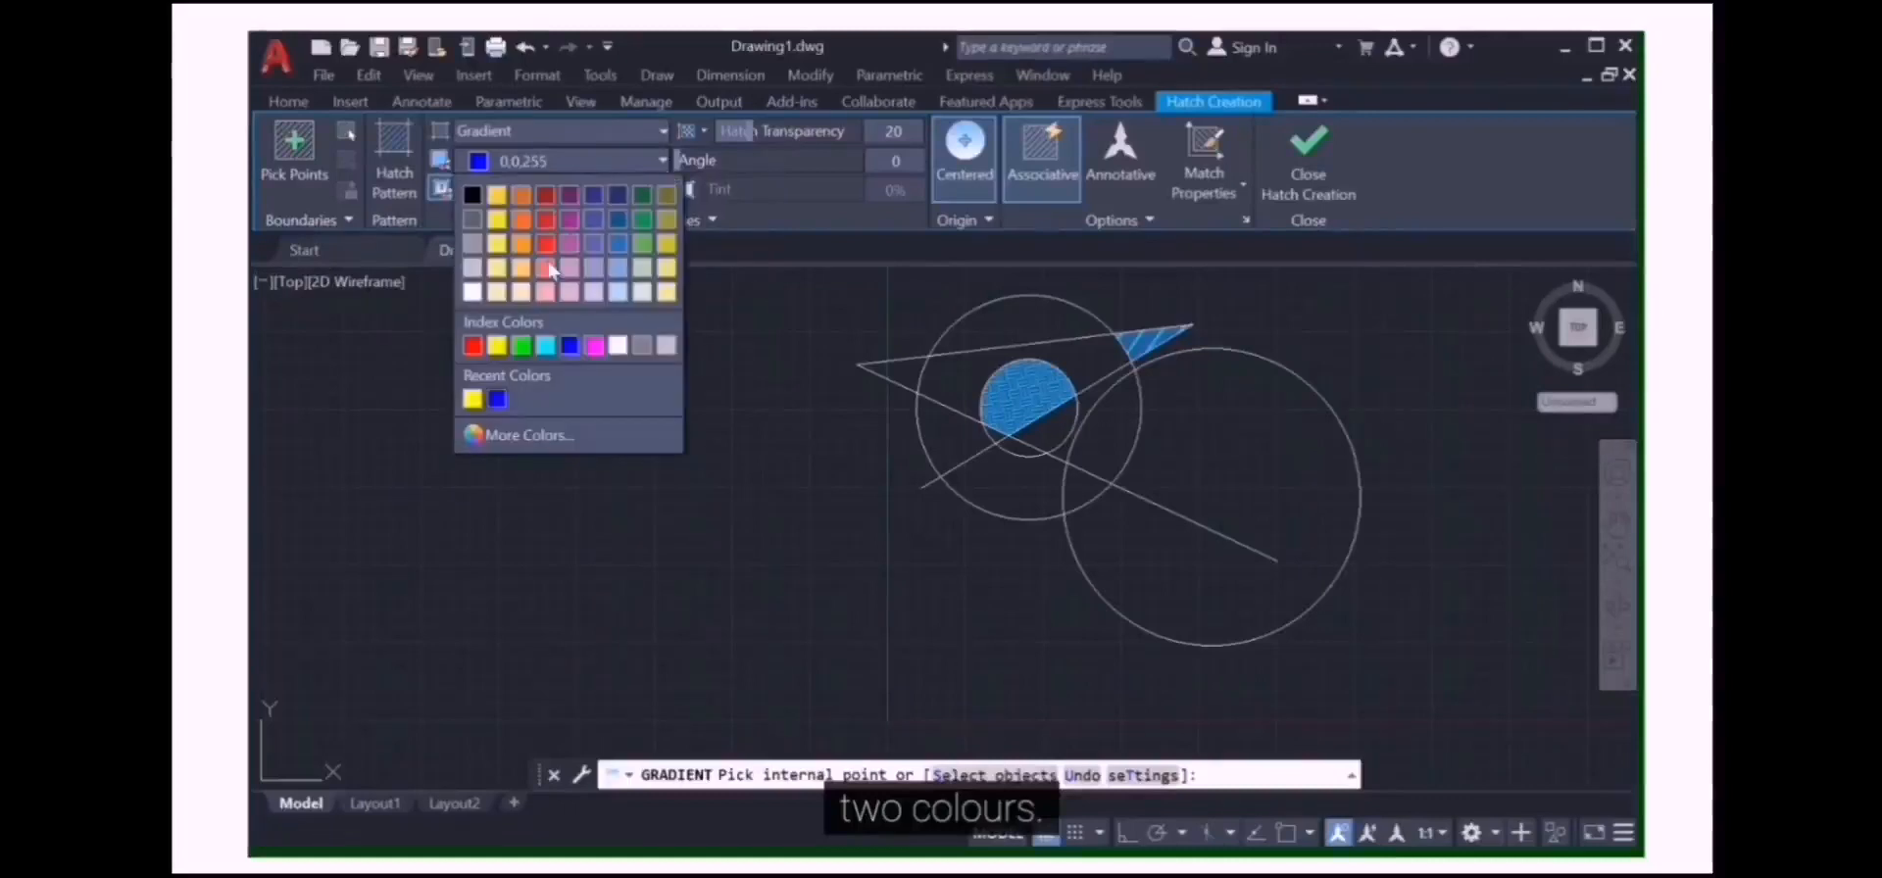
click(497, 245)
click(659, 191)
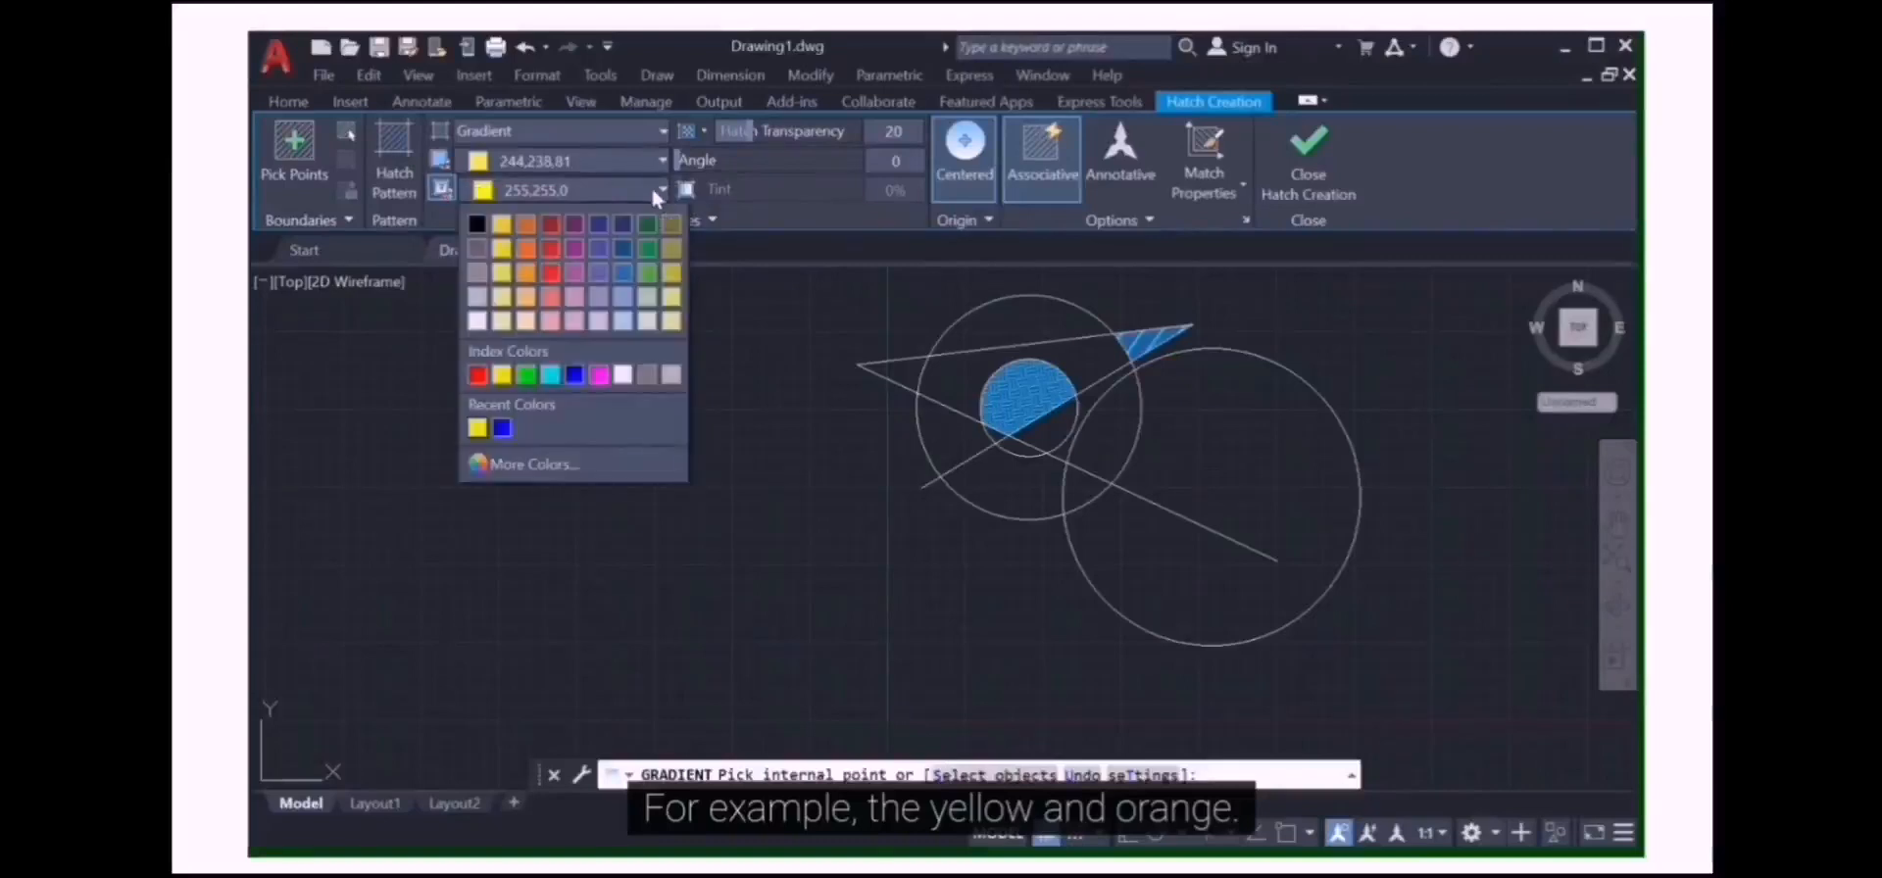
click(527, 233)
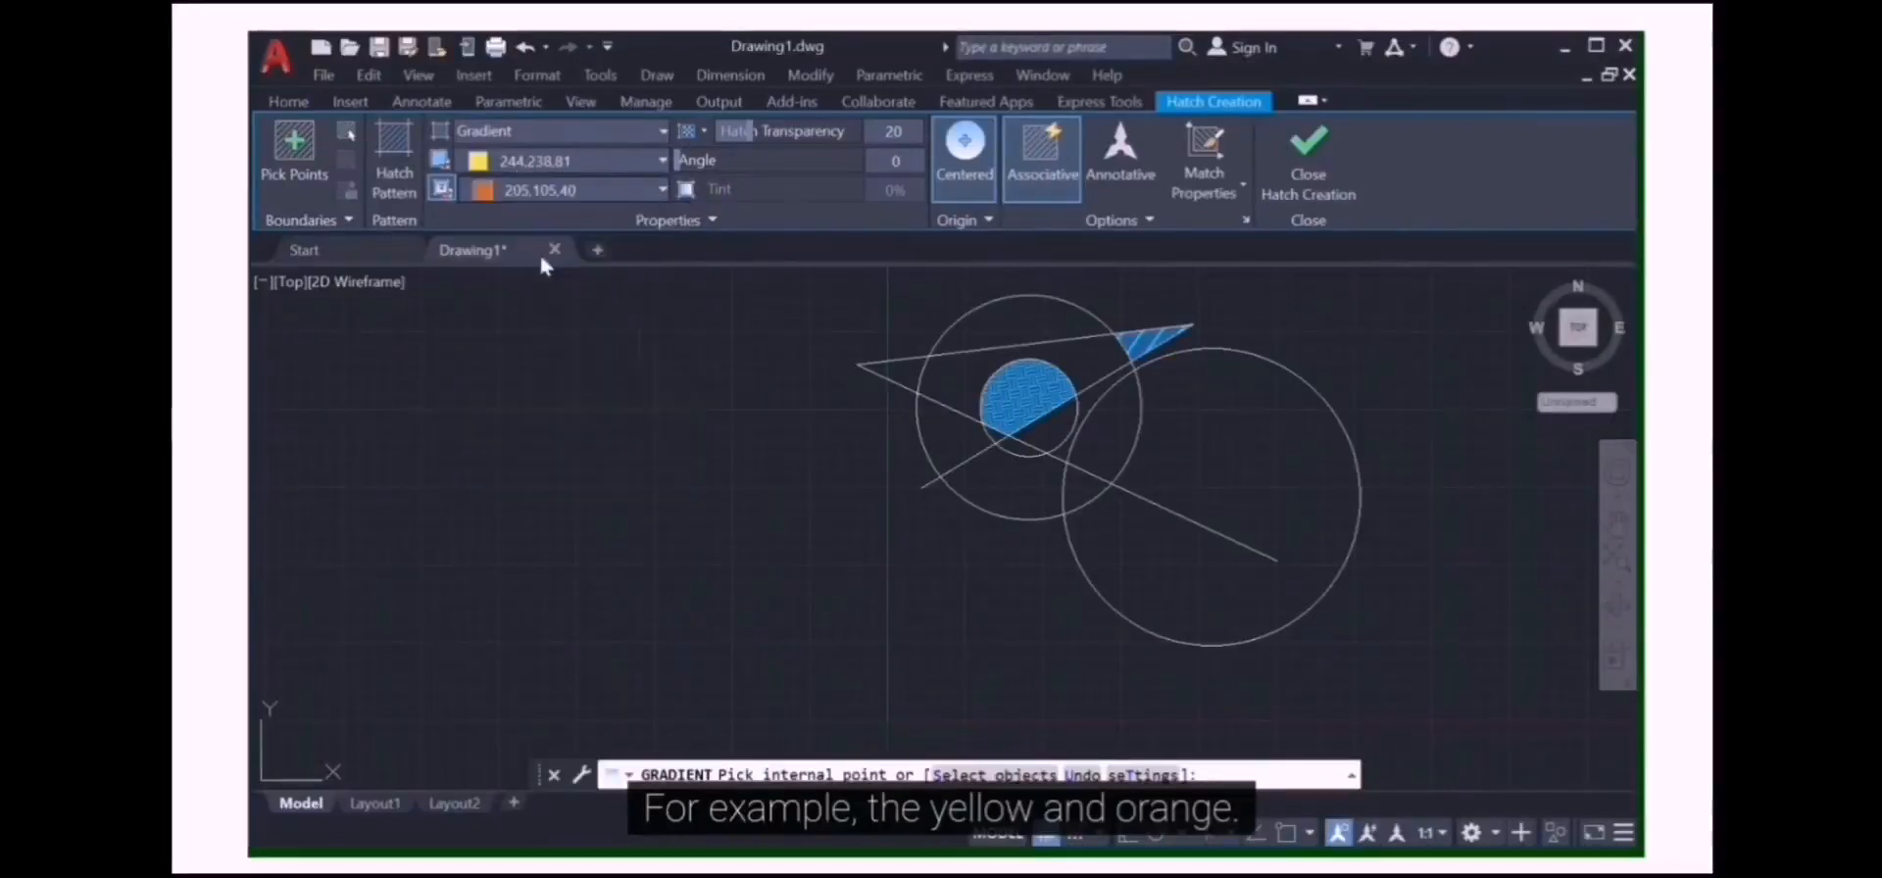
- Fill the region around the small circle's hatch, between the lines inside the middle circle, set the transparency to 50 and finish the gradient
click(1000, 365)
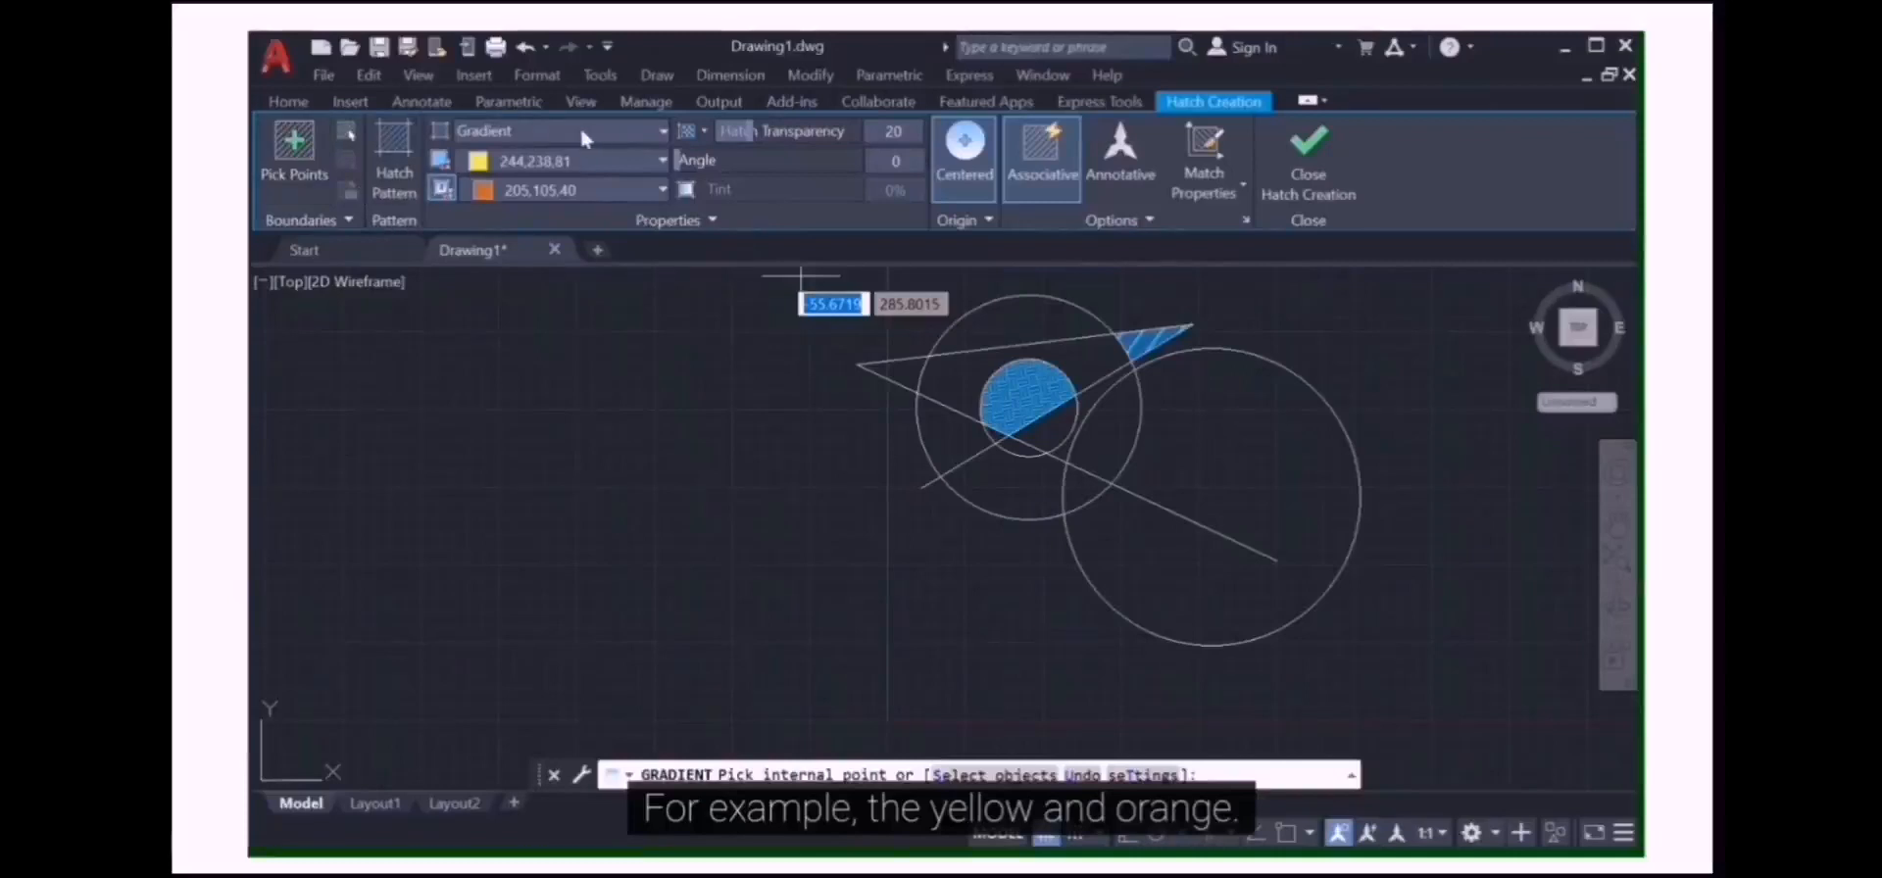
click(293, 147)
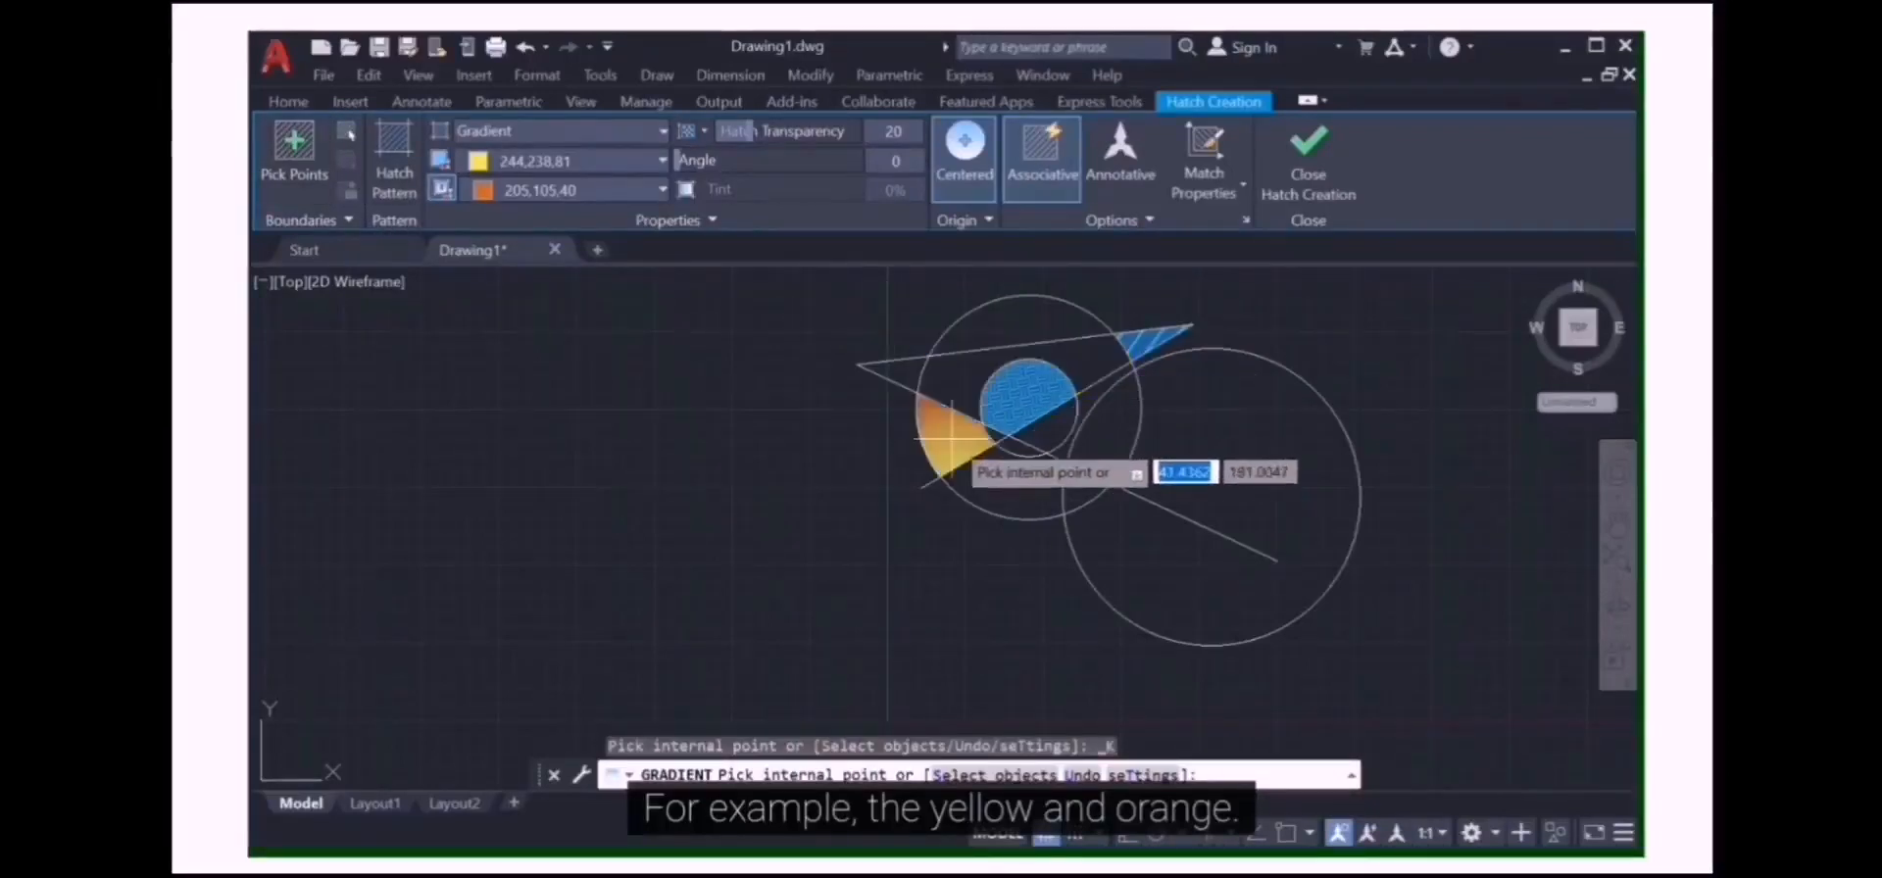
click(958, 375)
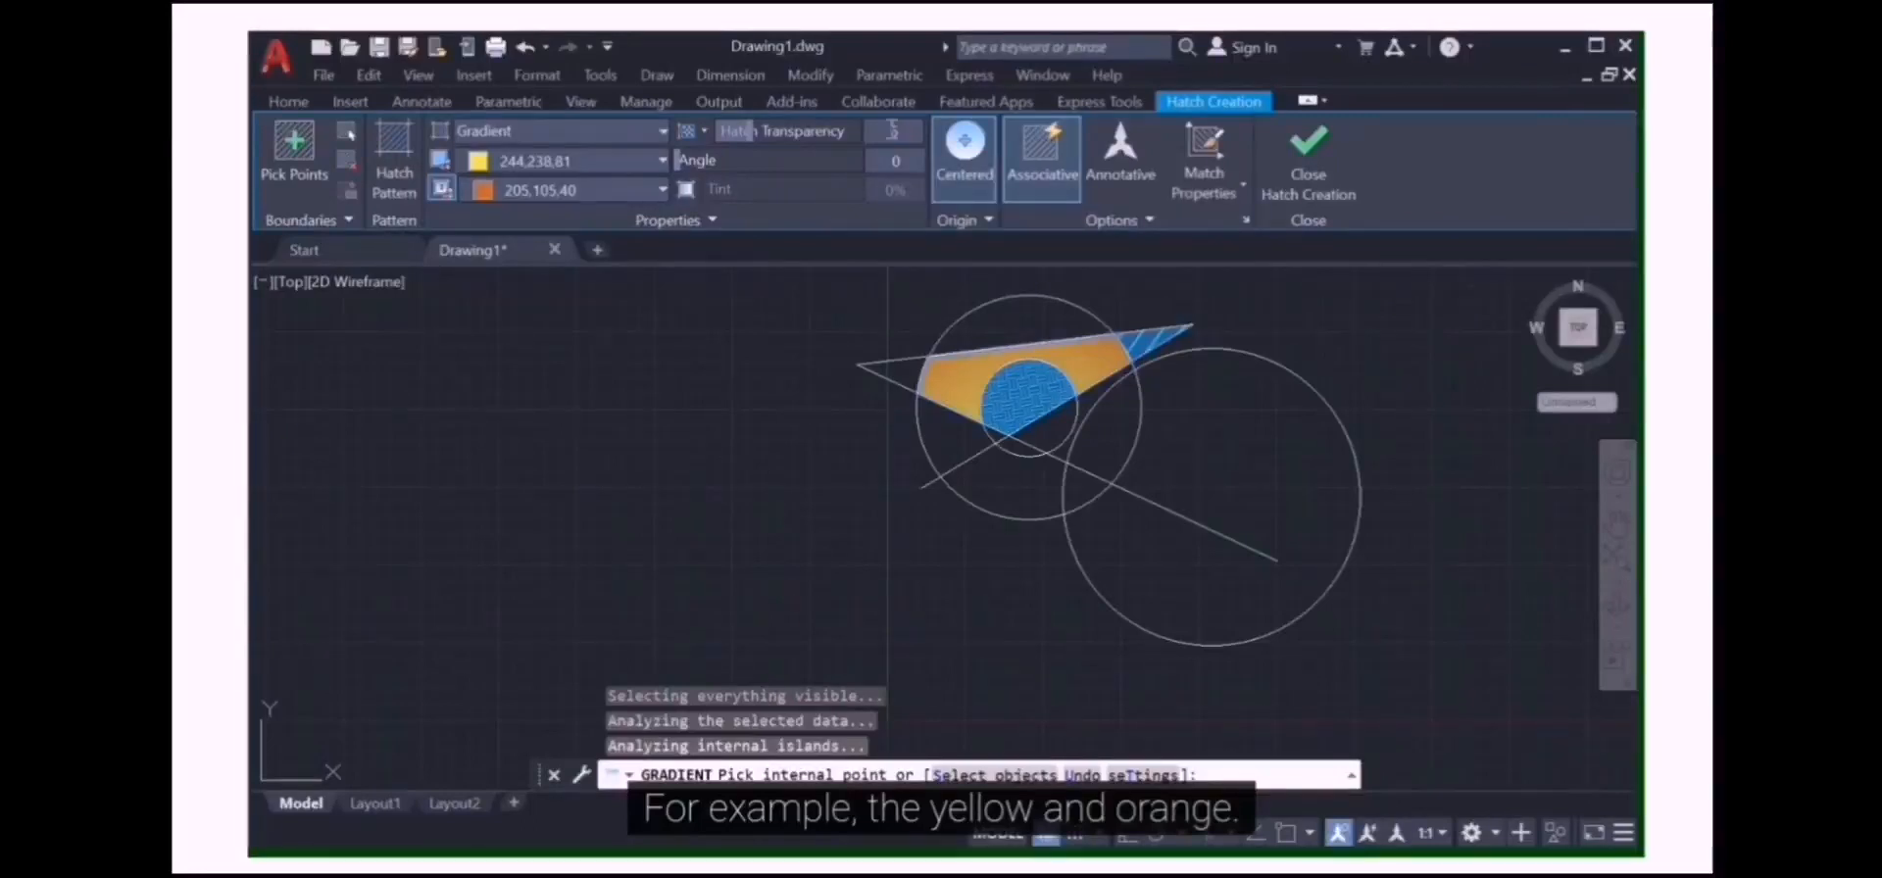
key(Return)
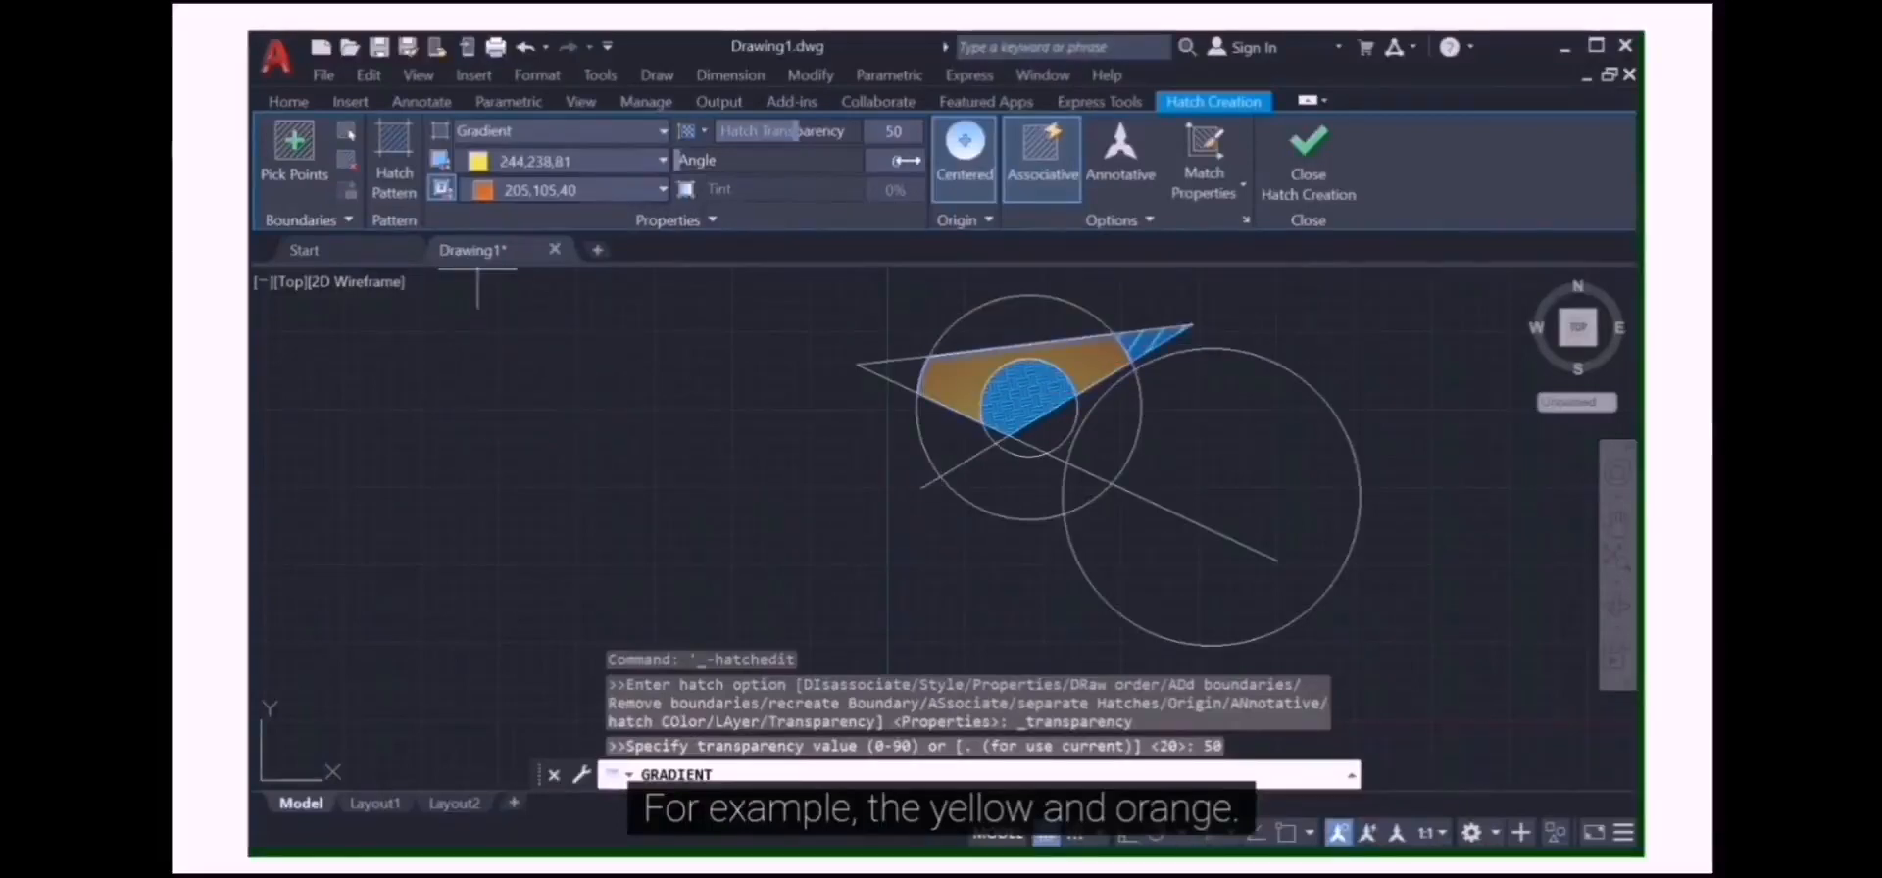
click(1306, 152)
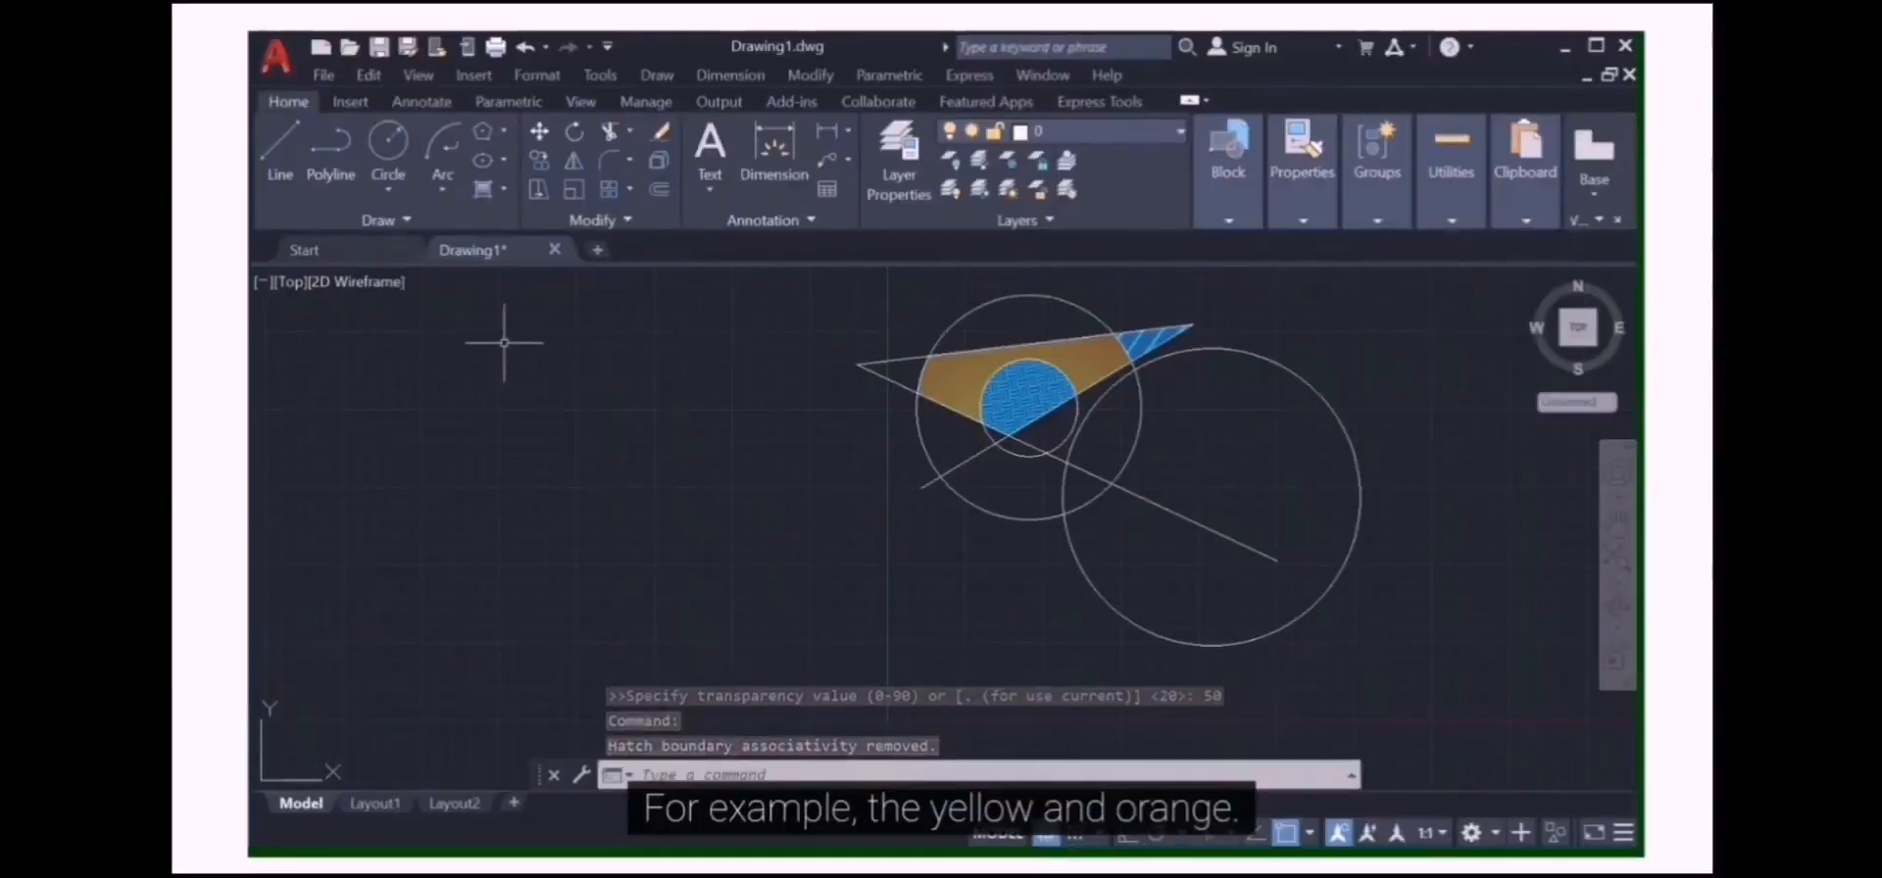
- Start a polyline boundary with island detection and pick the overlap of the middle and large circles above the long diagonal line
click(503, 192)
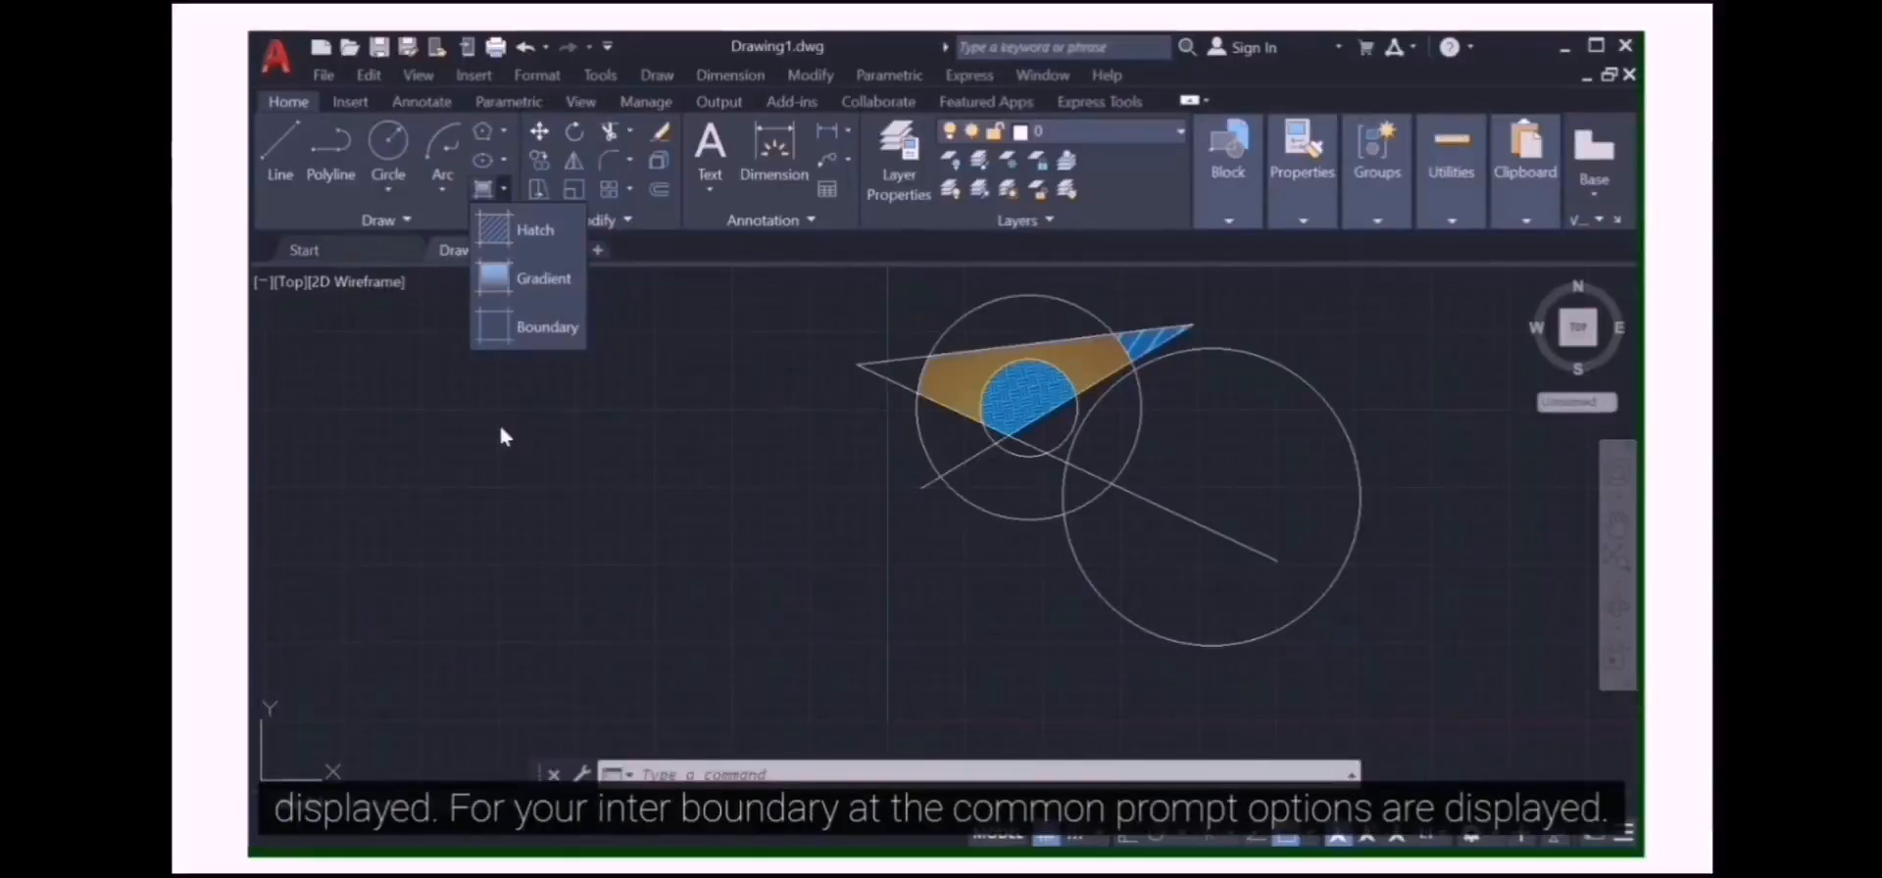
click(525, 329)
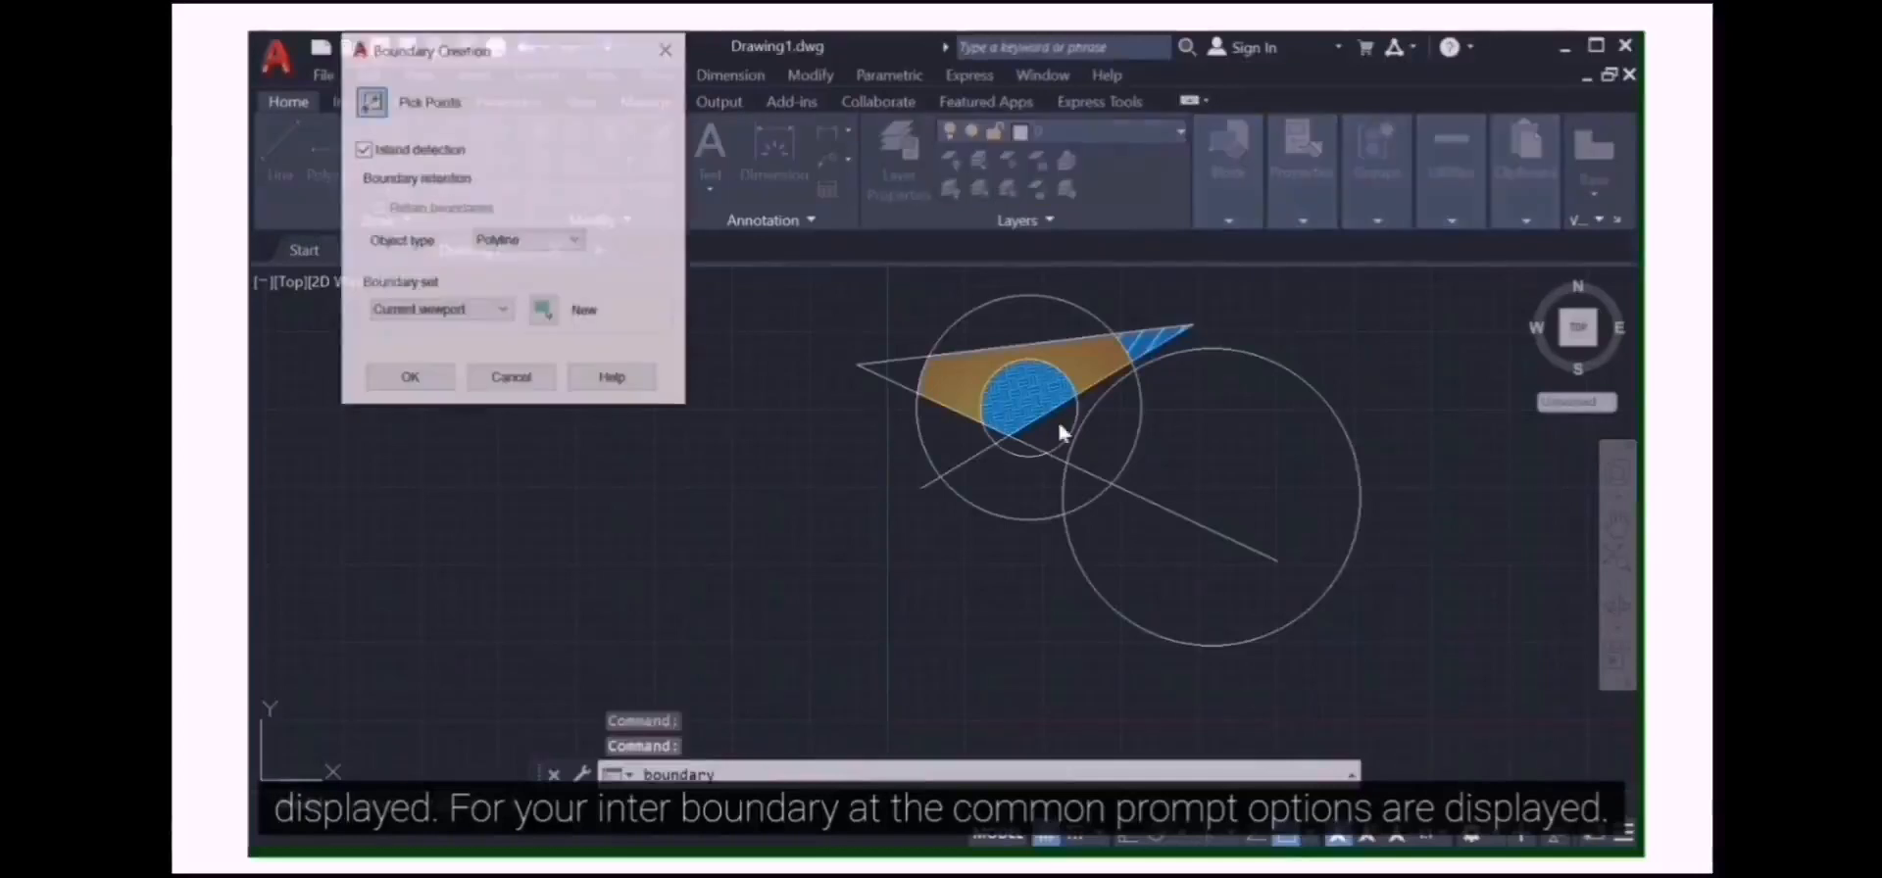
click(368, 106)
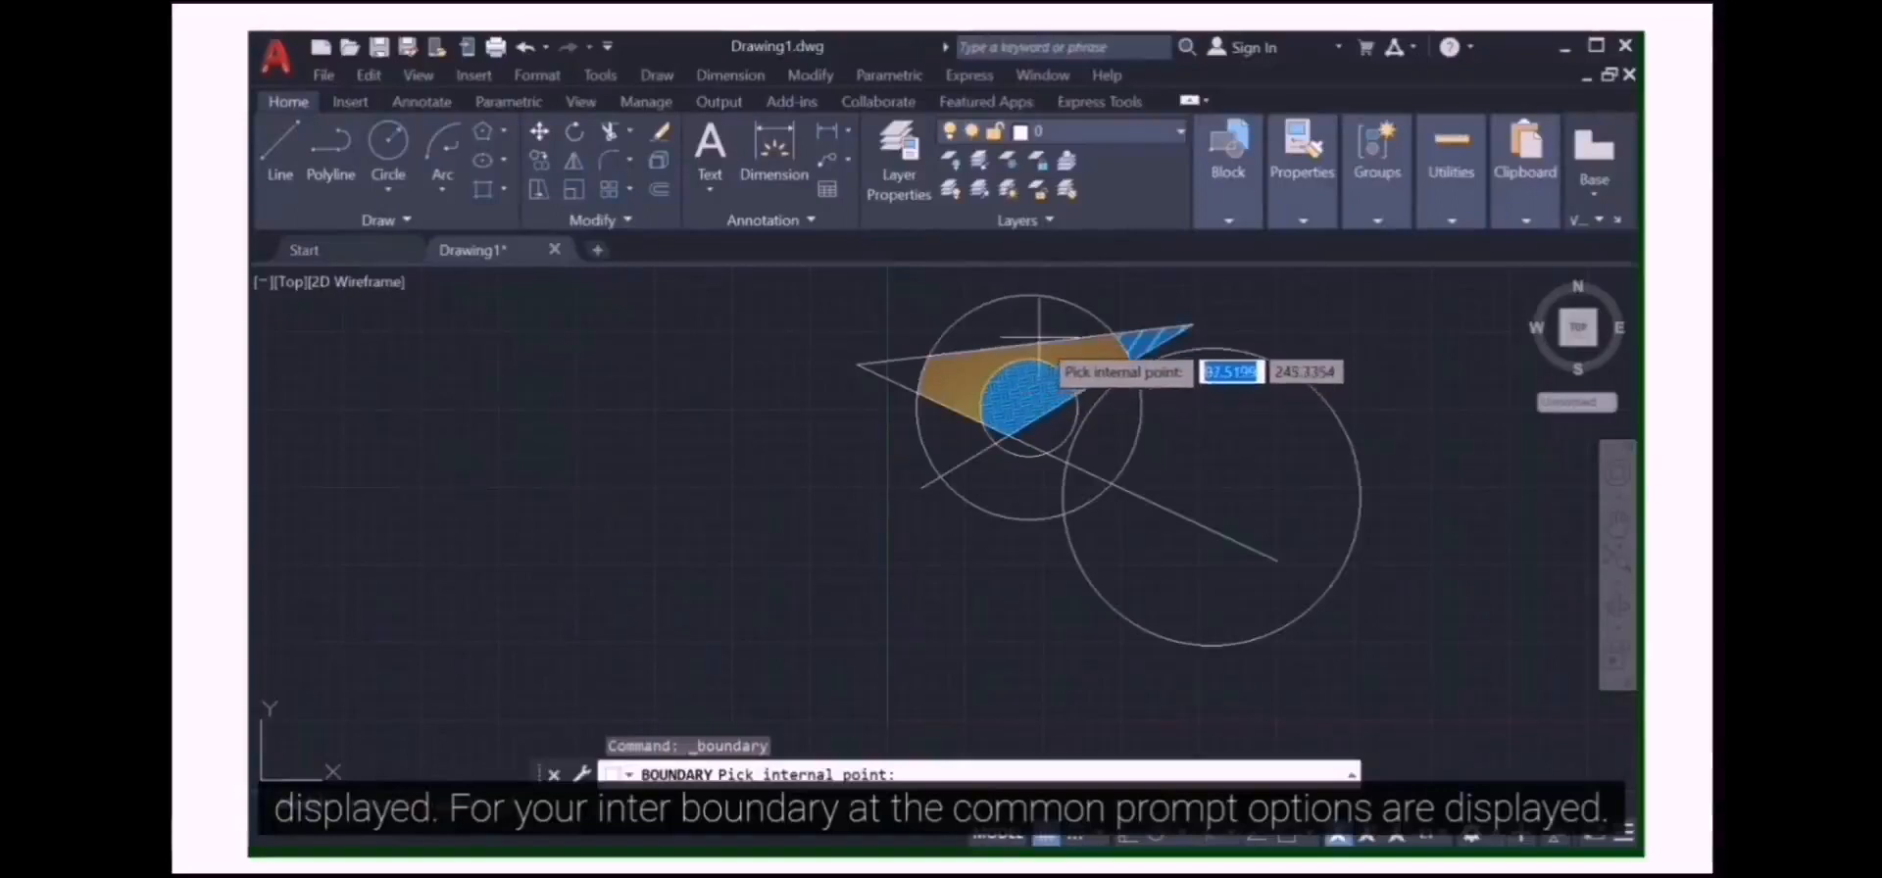
scroll(1154, 563, up, 1)
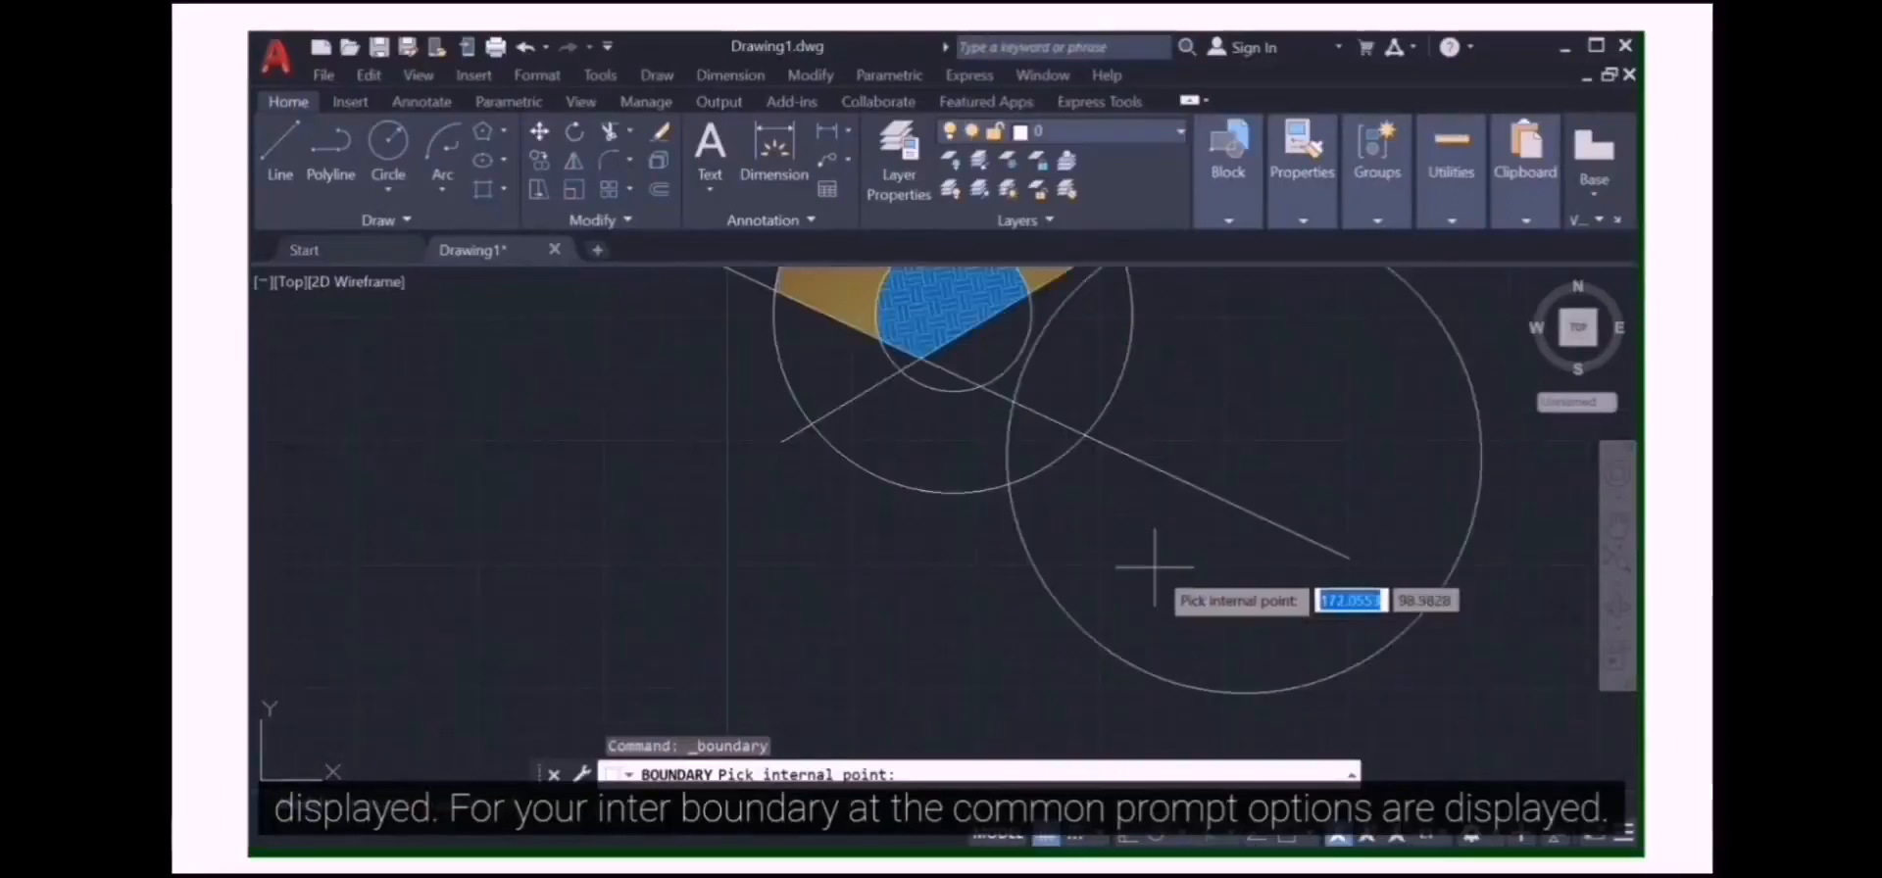
scroll(1101, 432, down, 3)
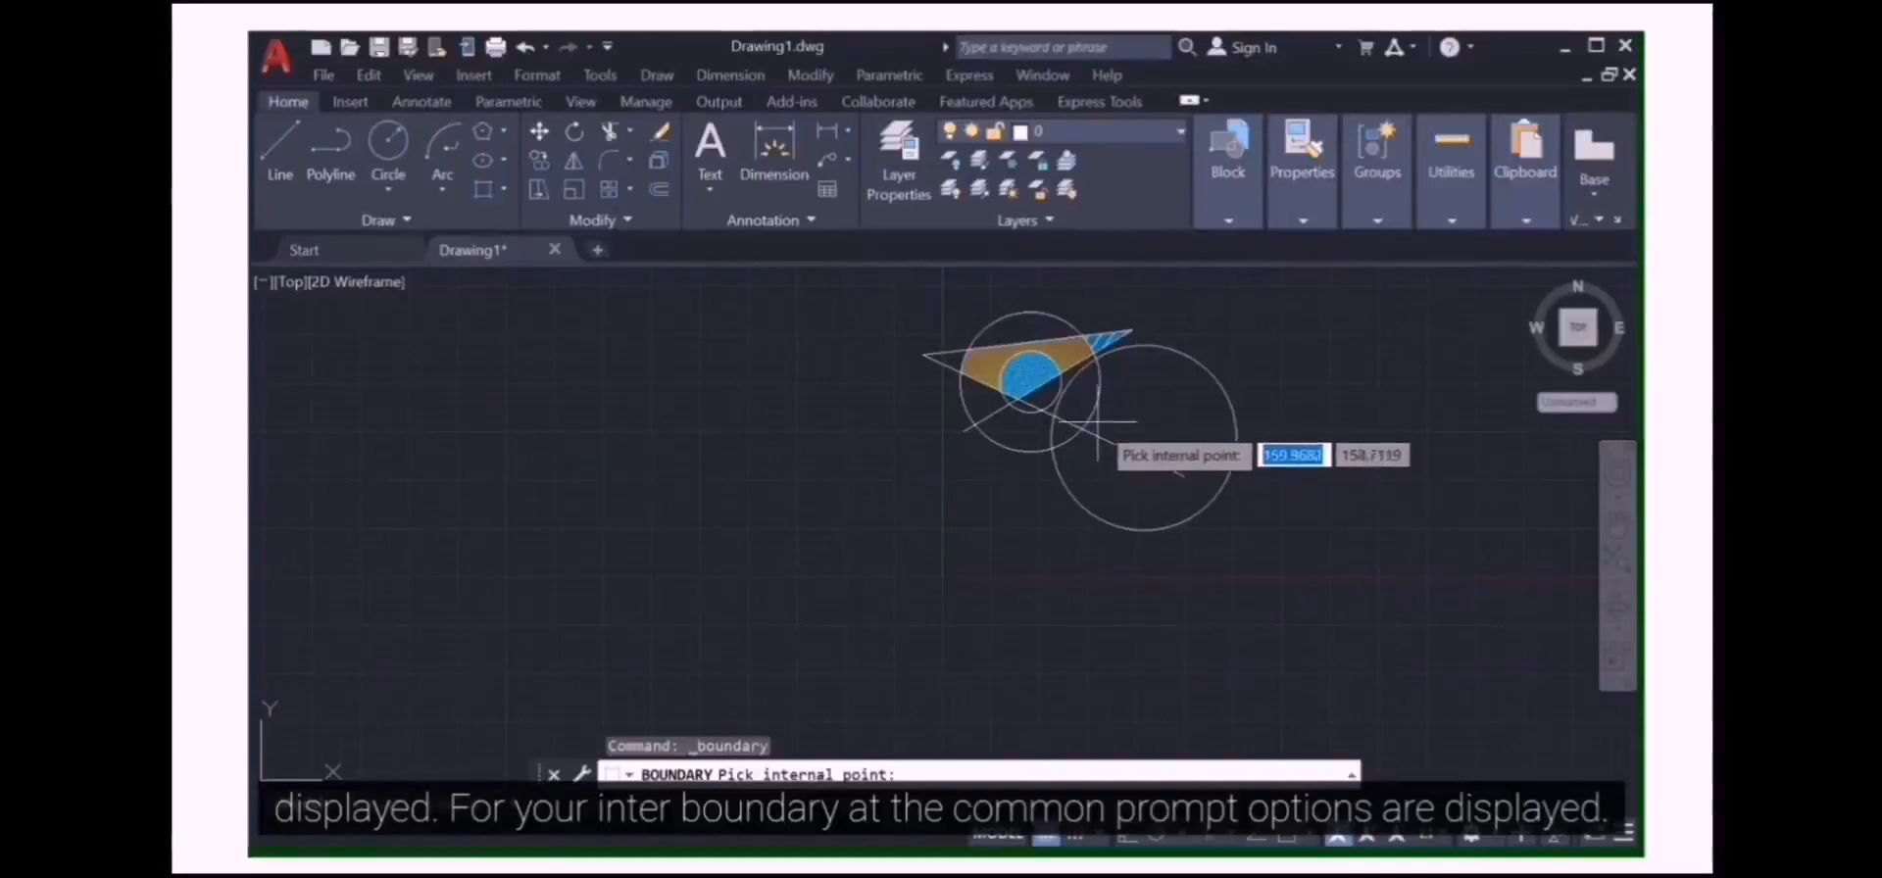
scroll(1092, 412, up, 1)
click(1102, 388)
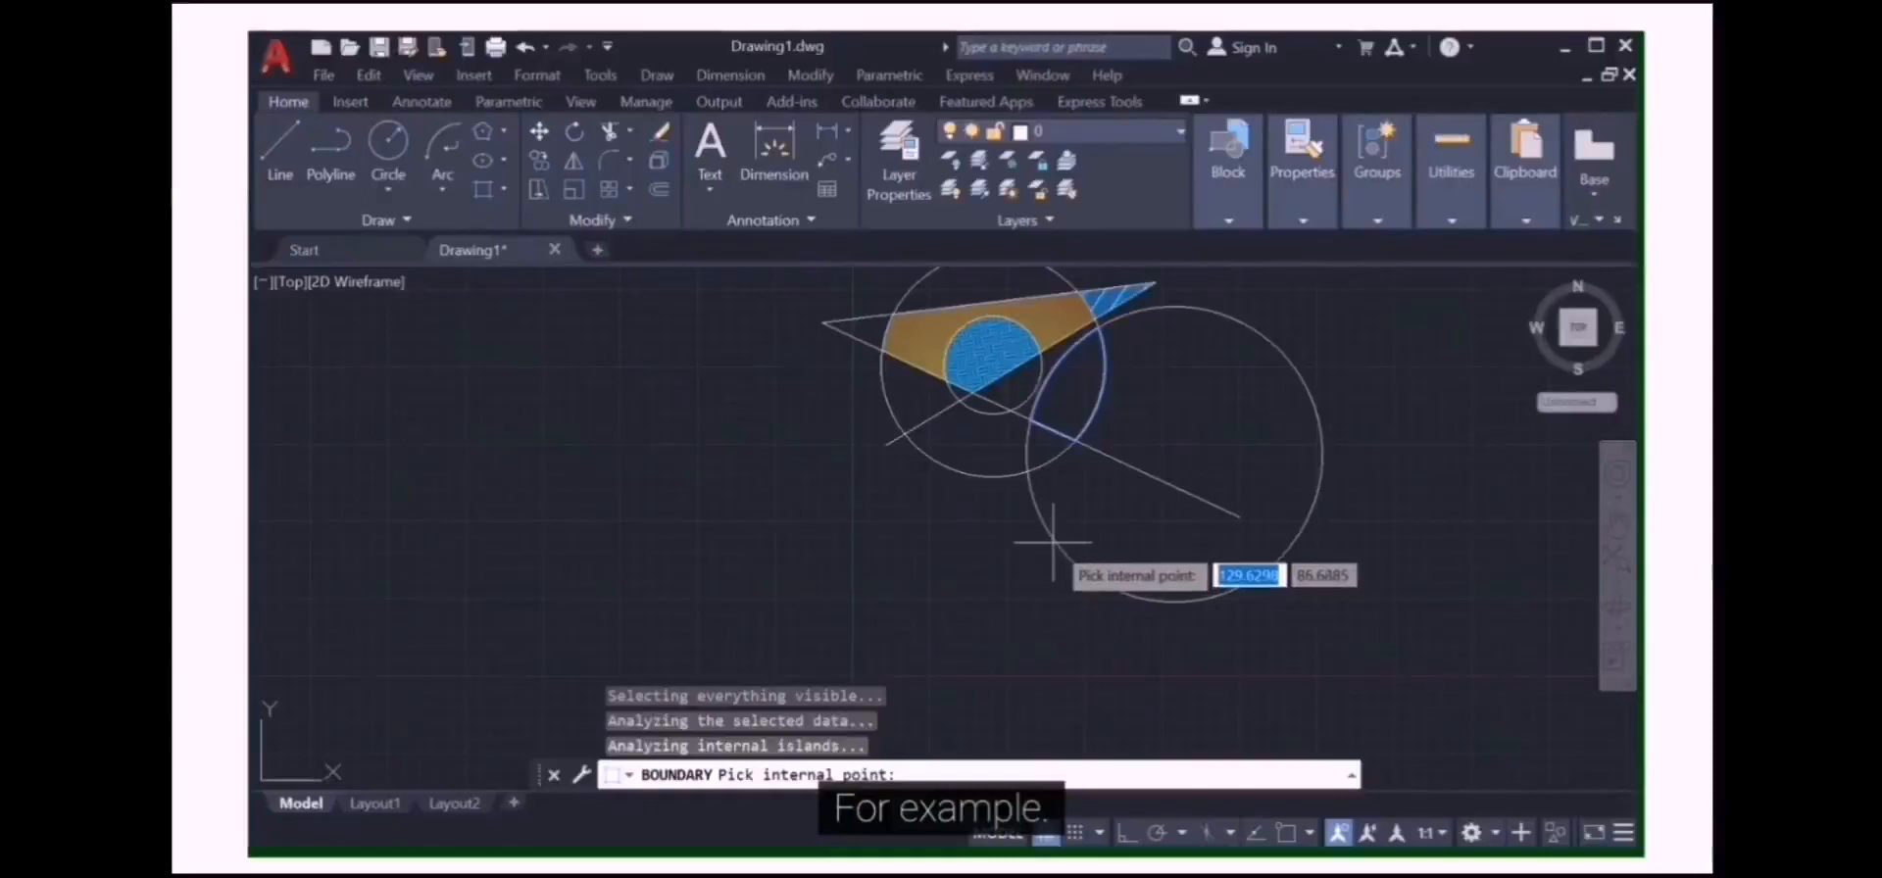
- Add the middle circle's lower region and the triangle tip opposite the hatched one to the boundary picks, and create the boundaries
click(962, 454)
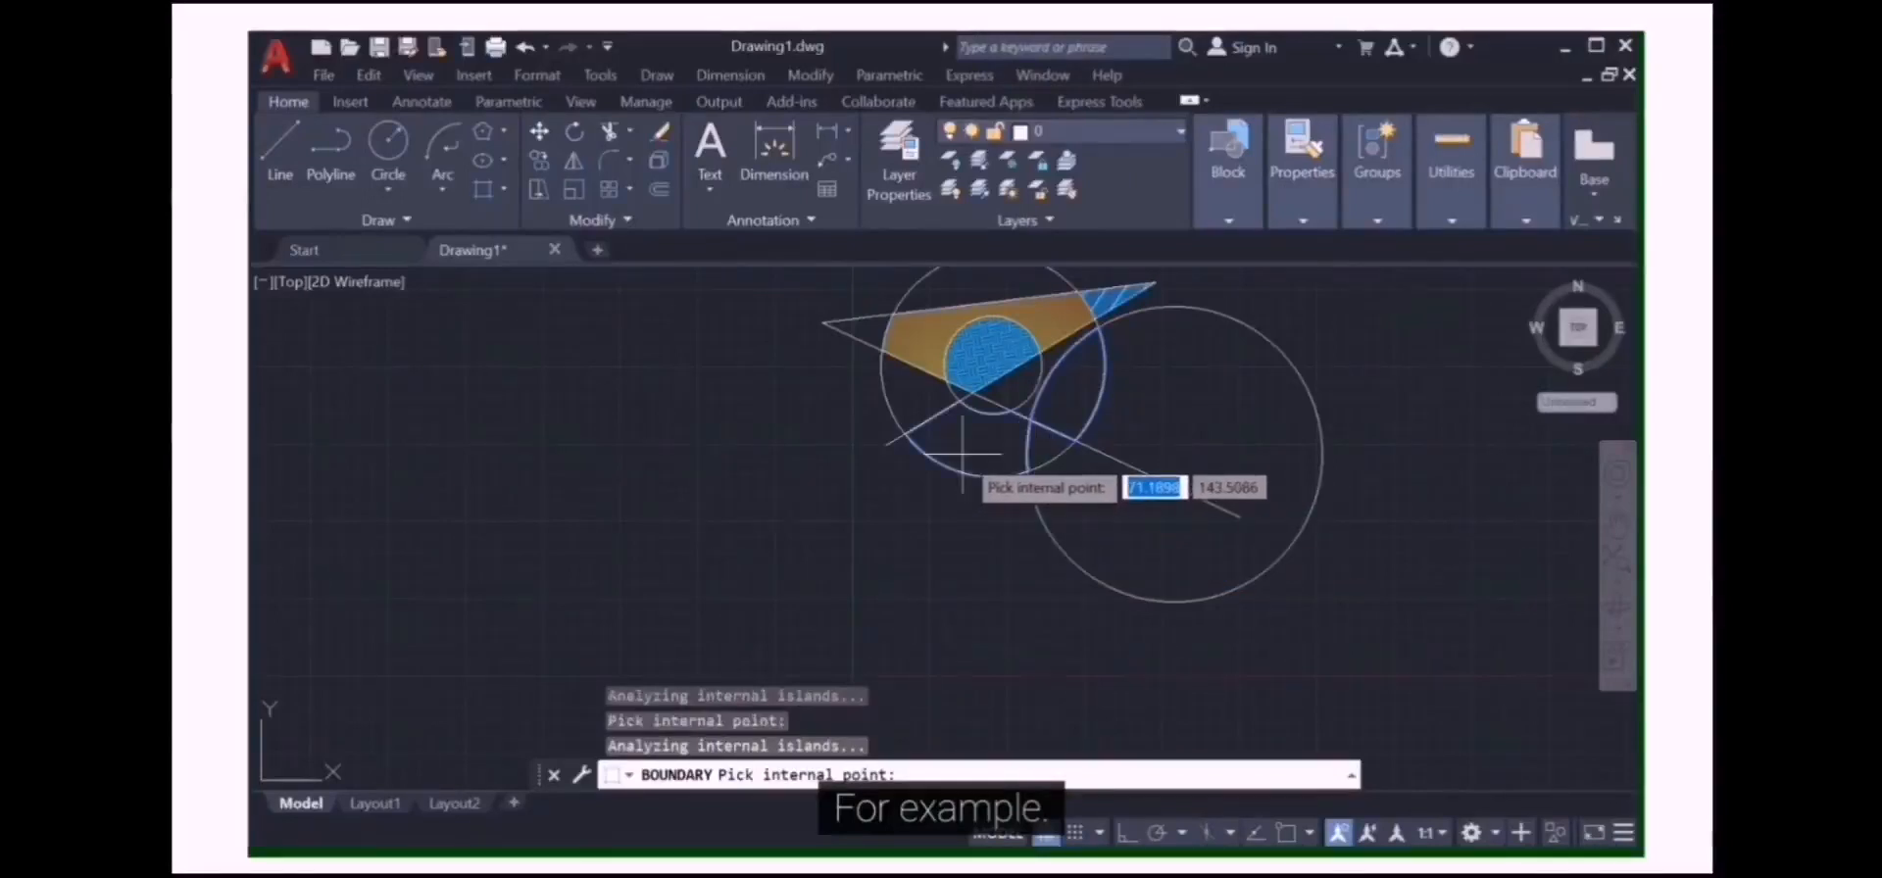
scroll(908, 455, down, 3)
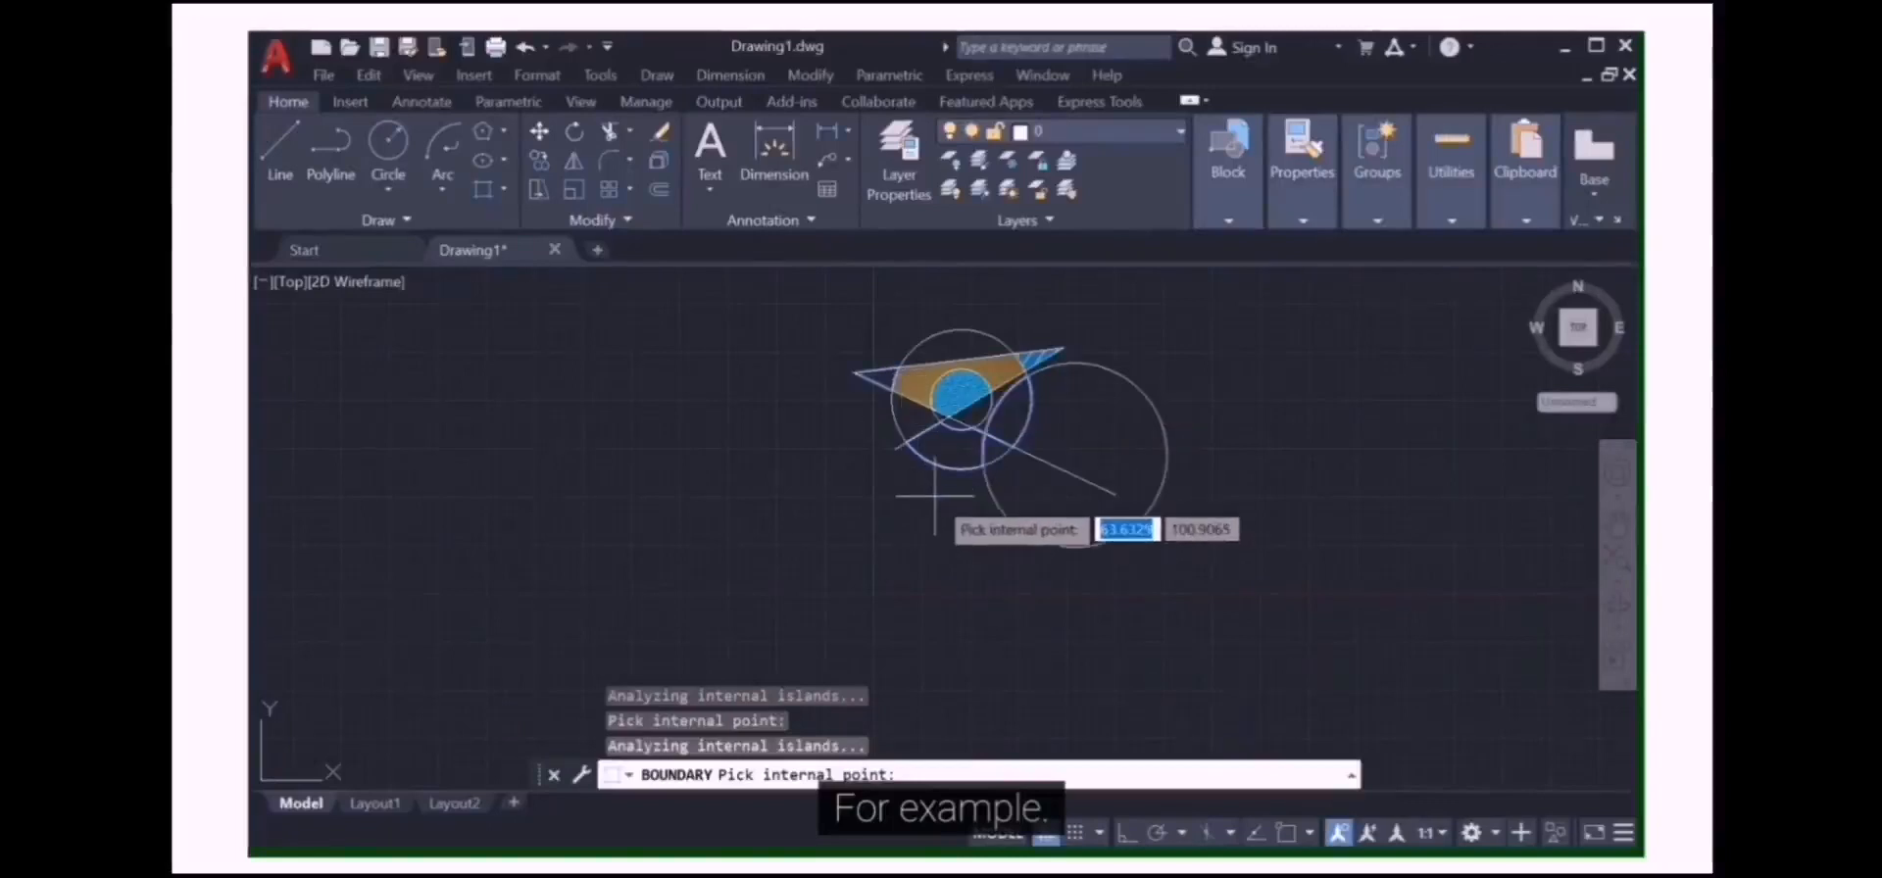
scroll(926, 493, up, 2)
scroll(935, 496, down, 2)
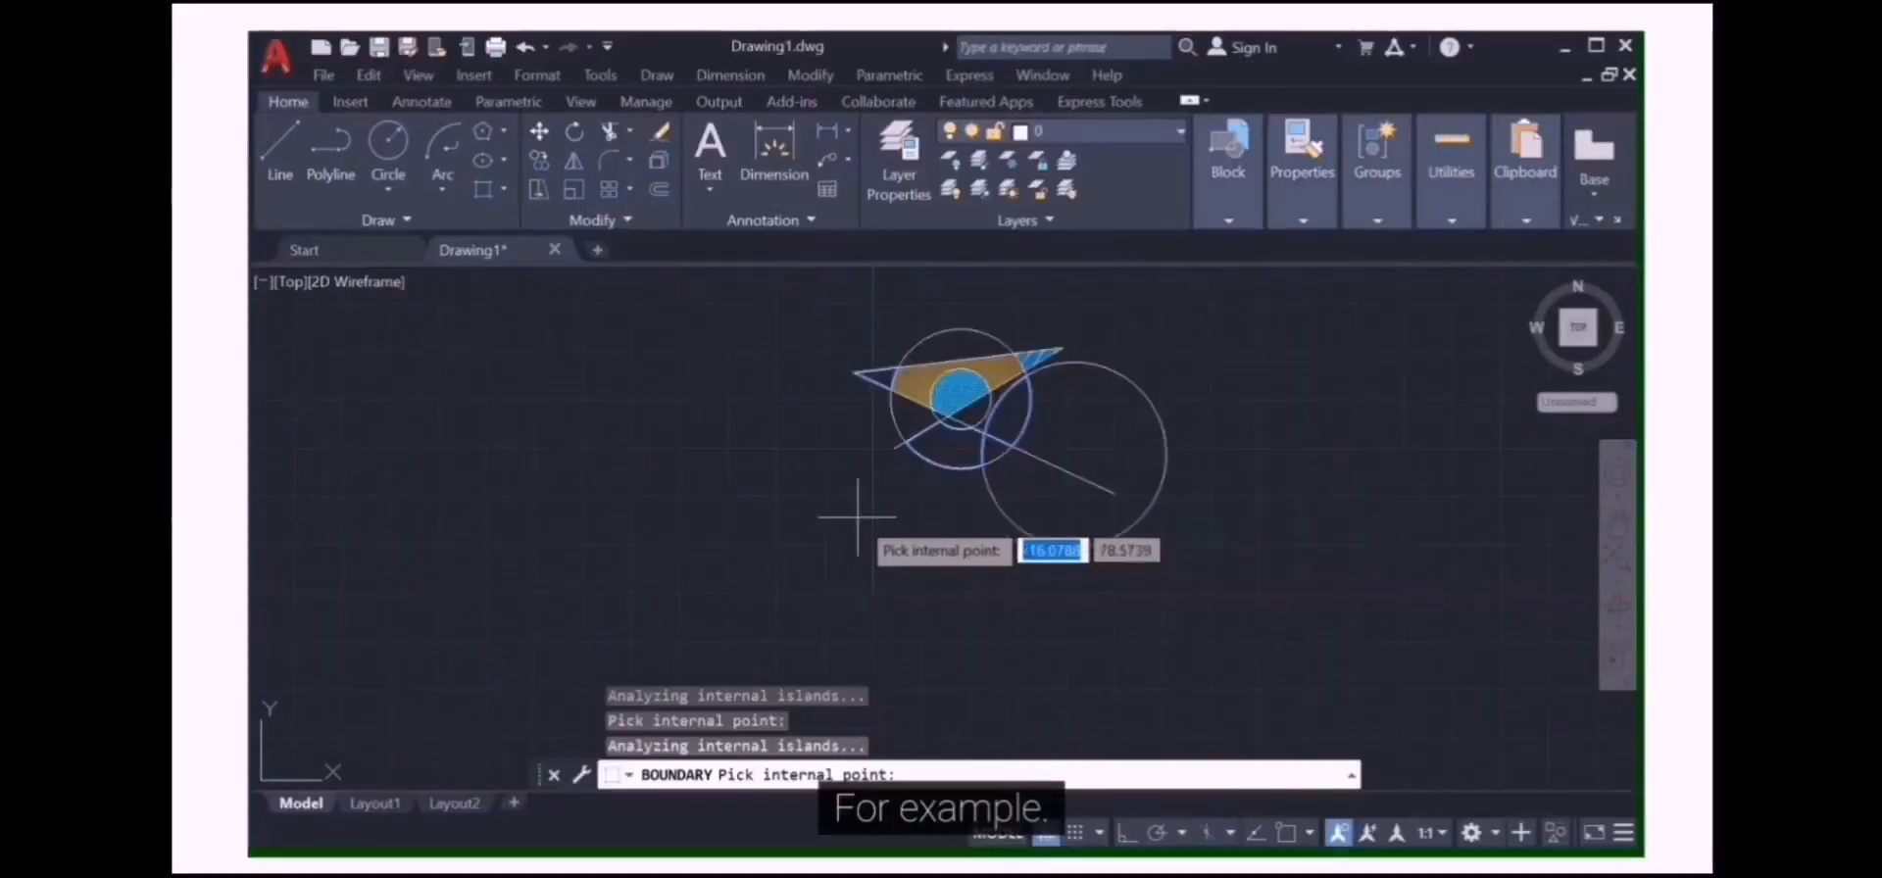
key(Return)
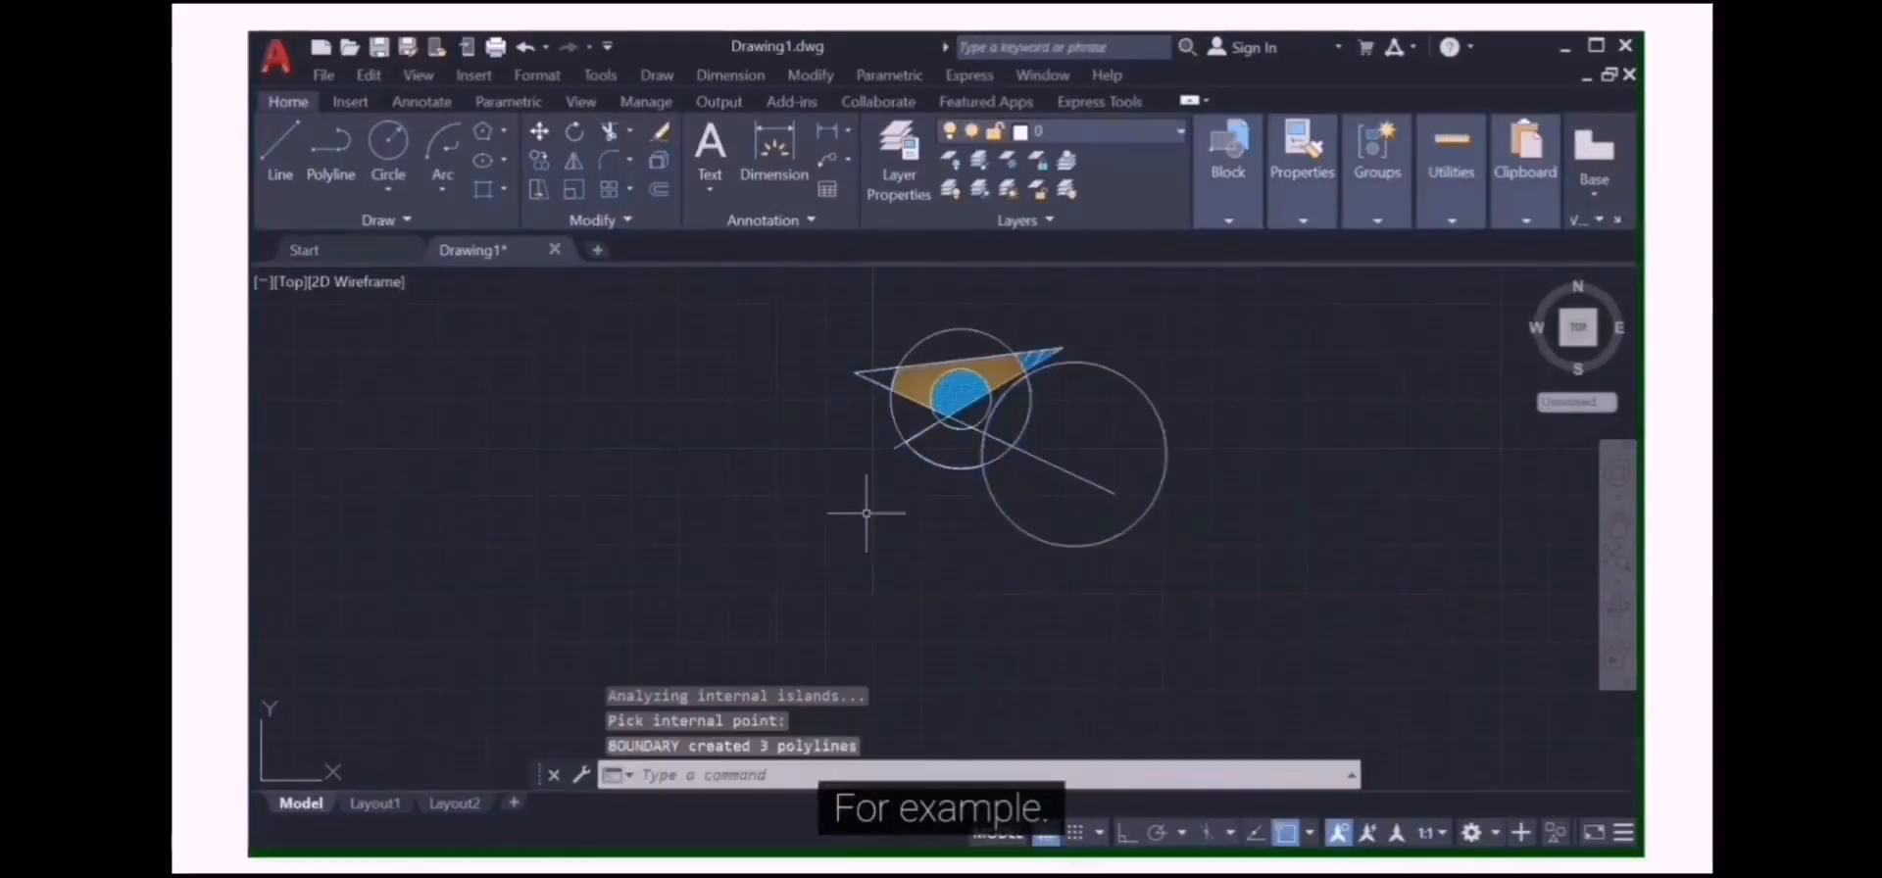
- Select the boundary polyline in the overlap of the middle and large circles and open its properties
scroll(867, 512, up, 2)
scroll(866, 513, down, 2)
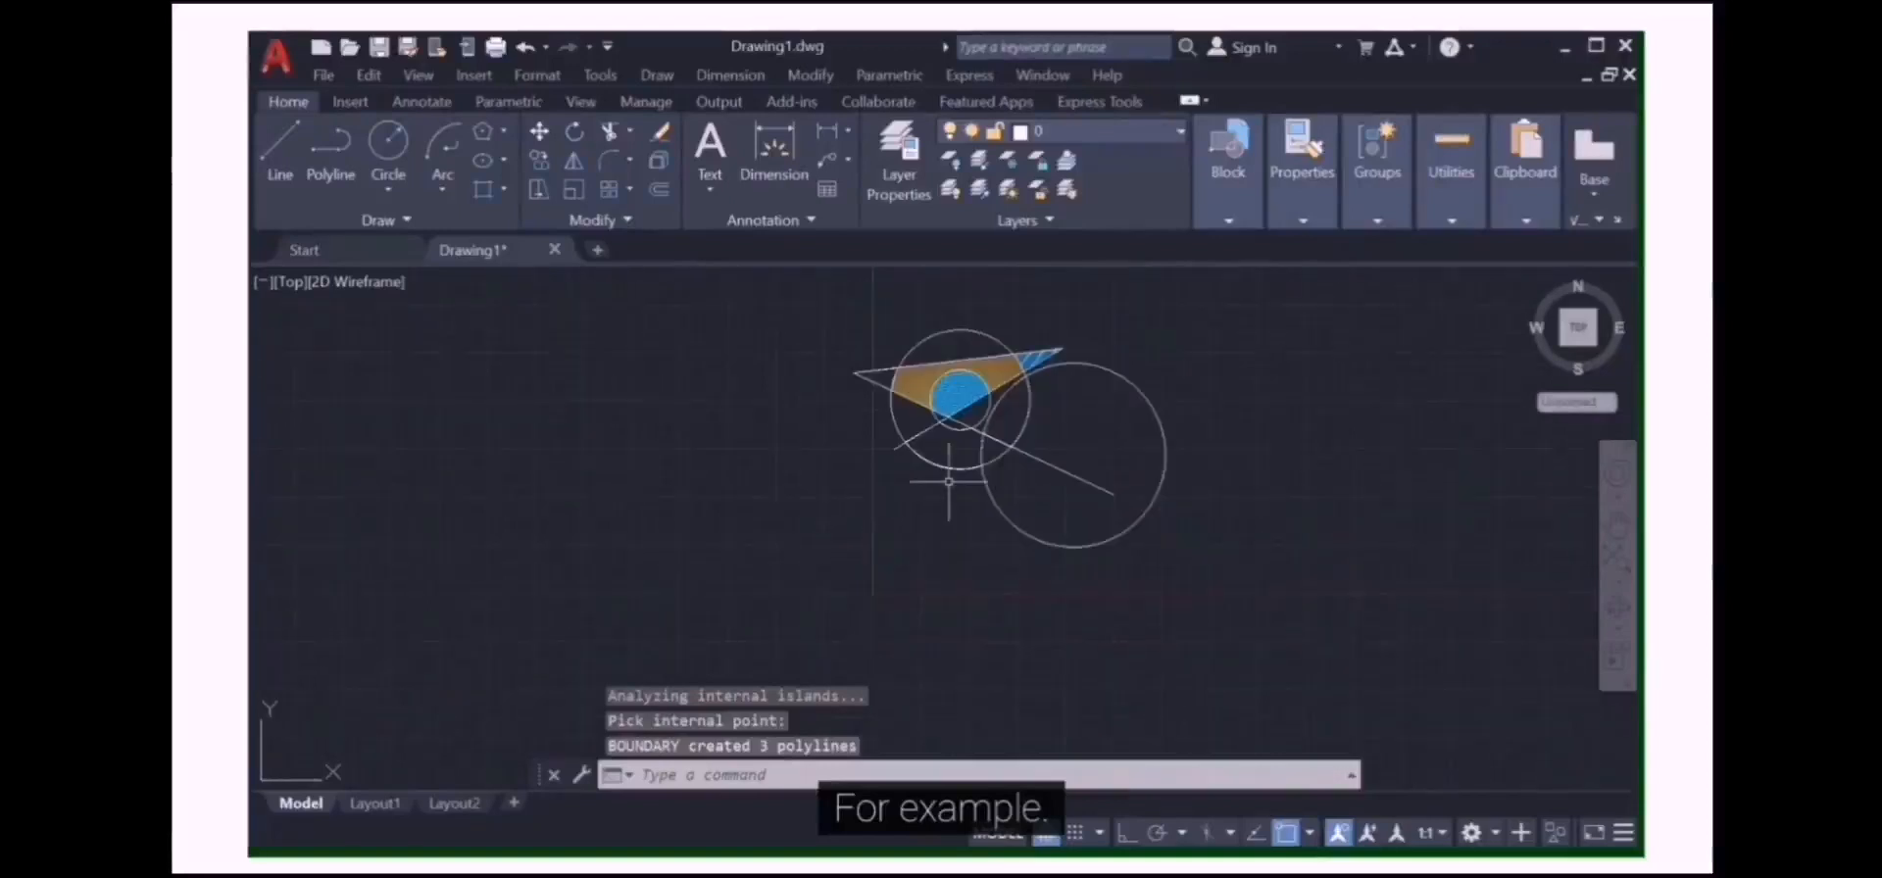
click(1029, 399)
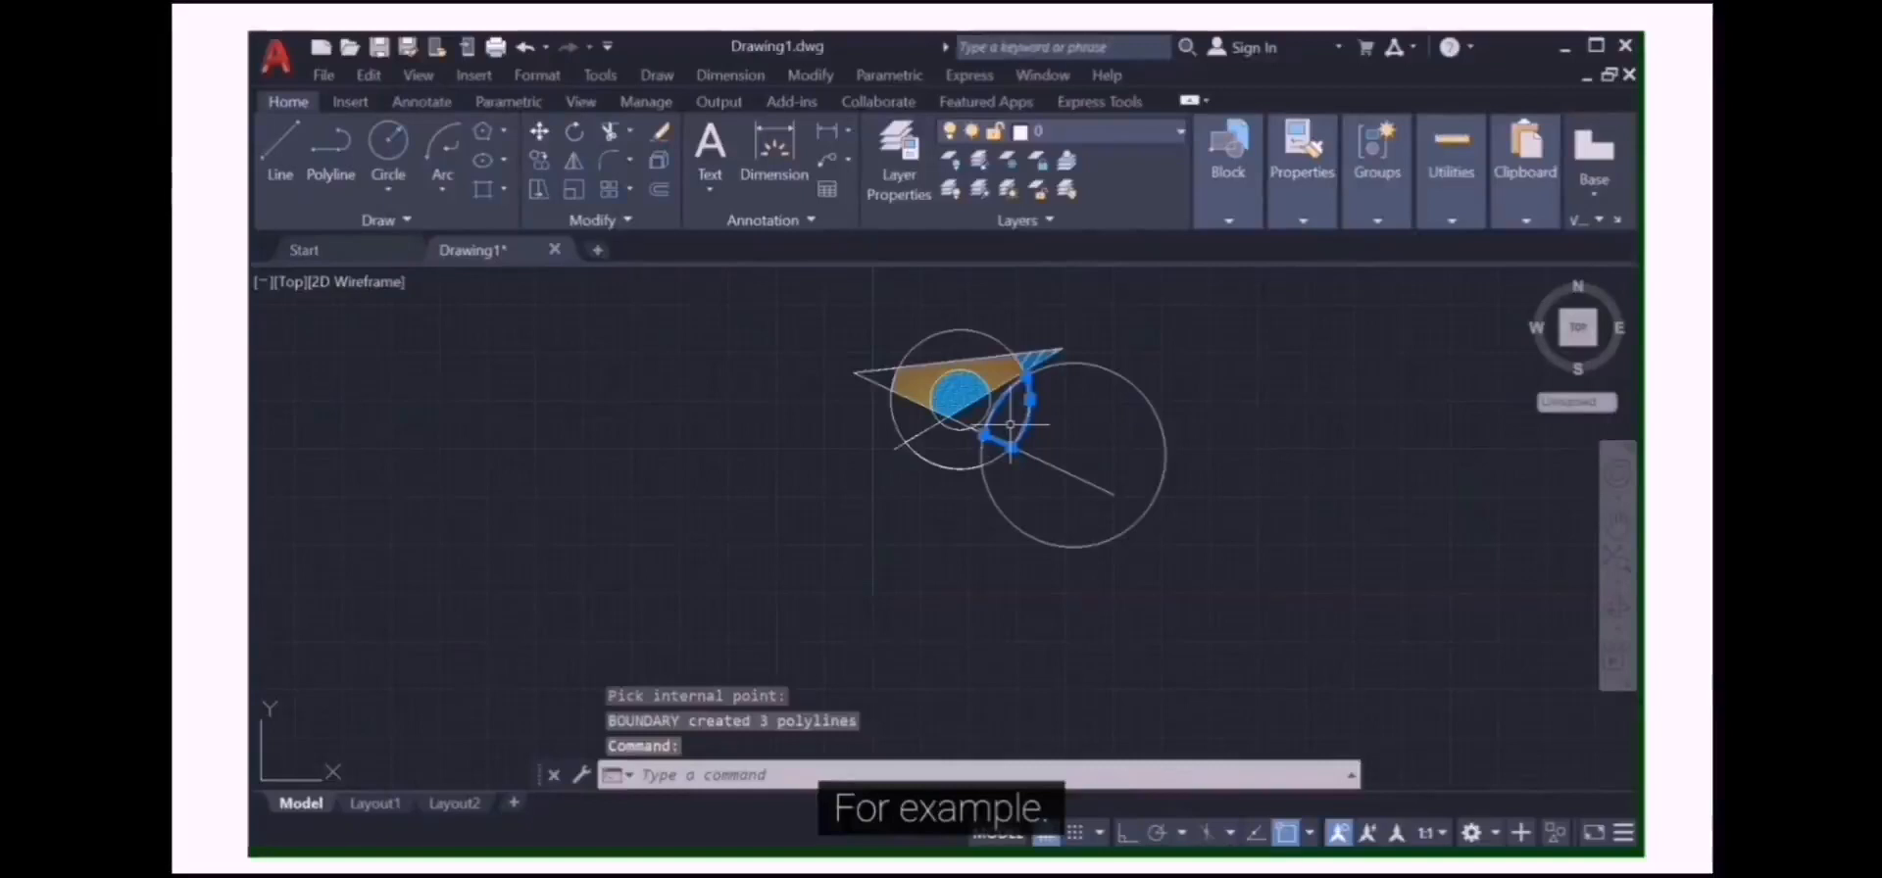
key(Return)
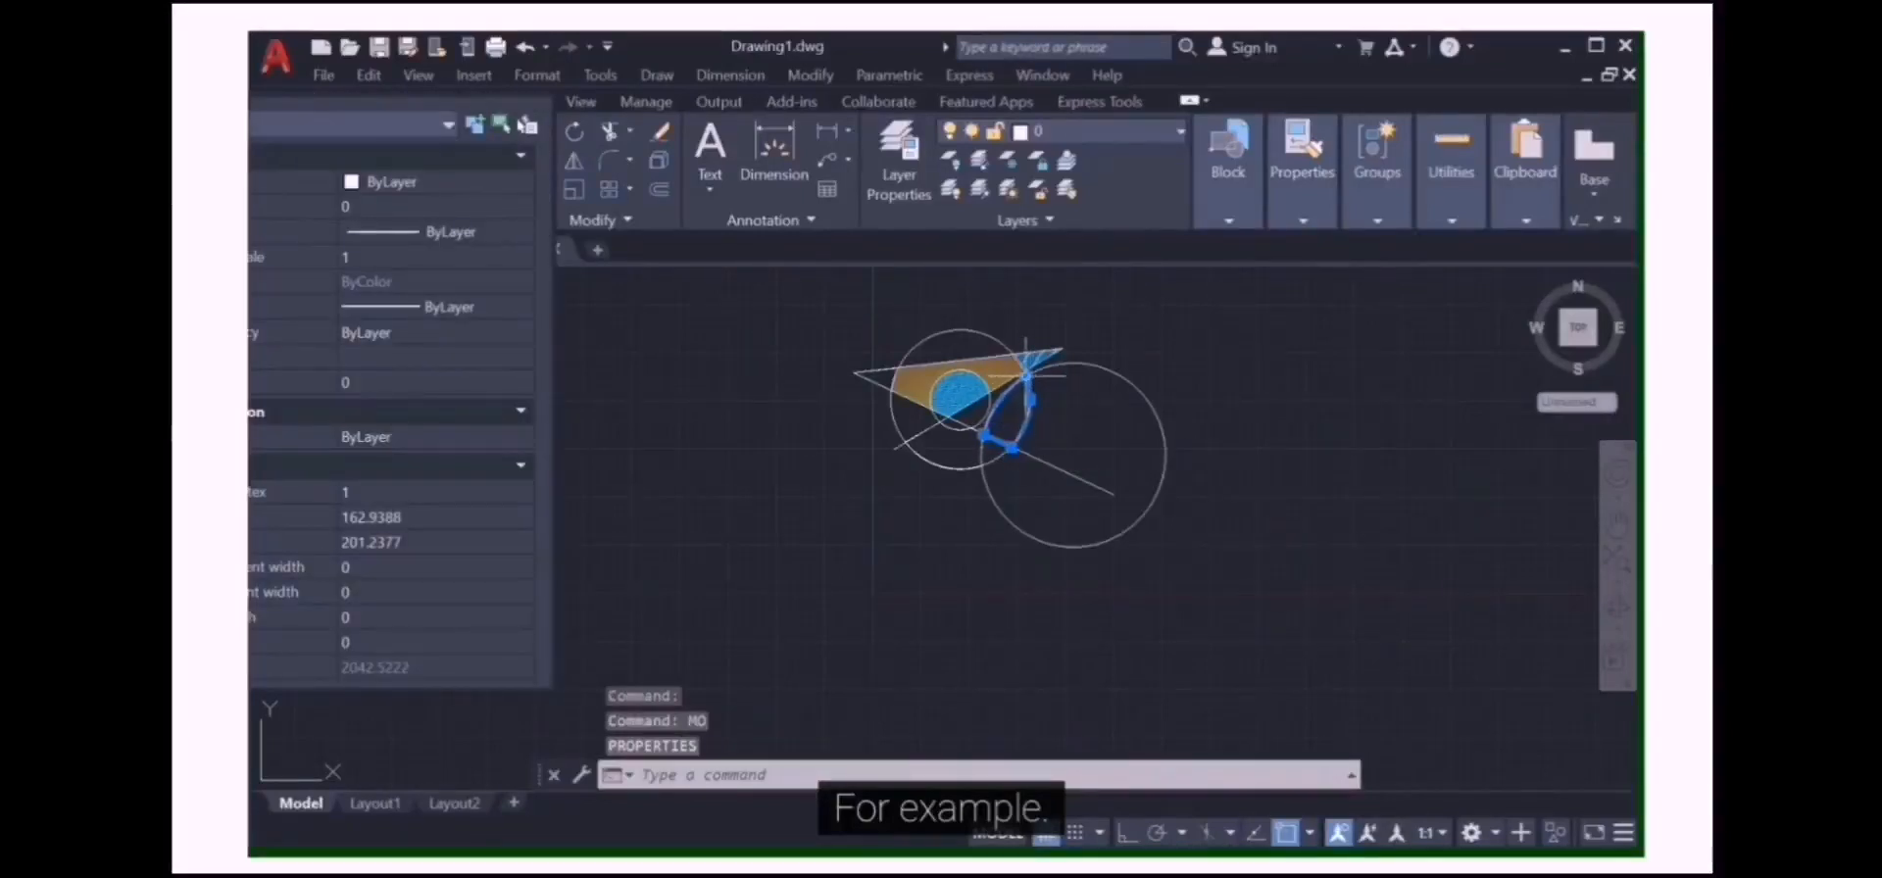
click(1014, 450)
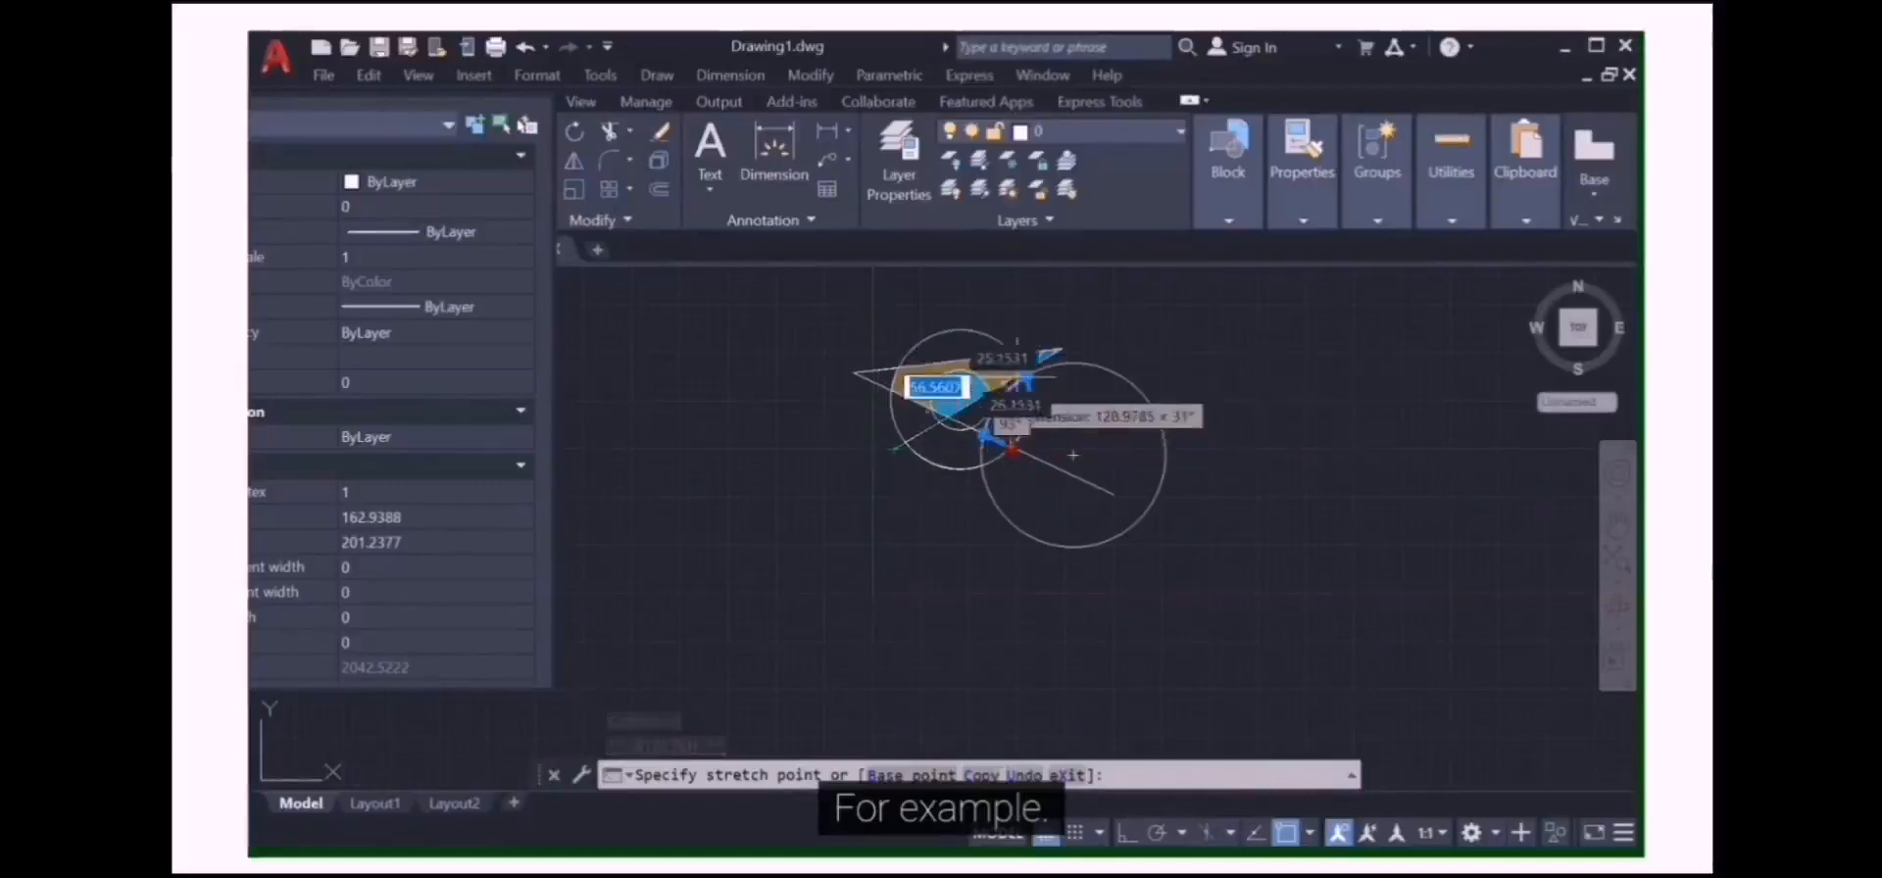
key(Escape)
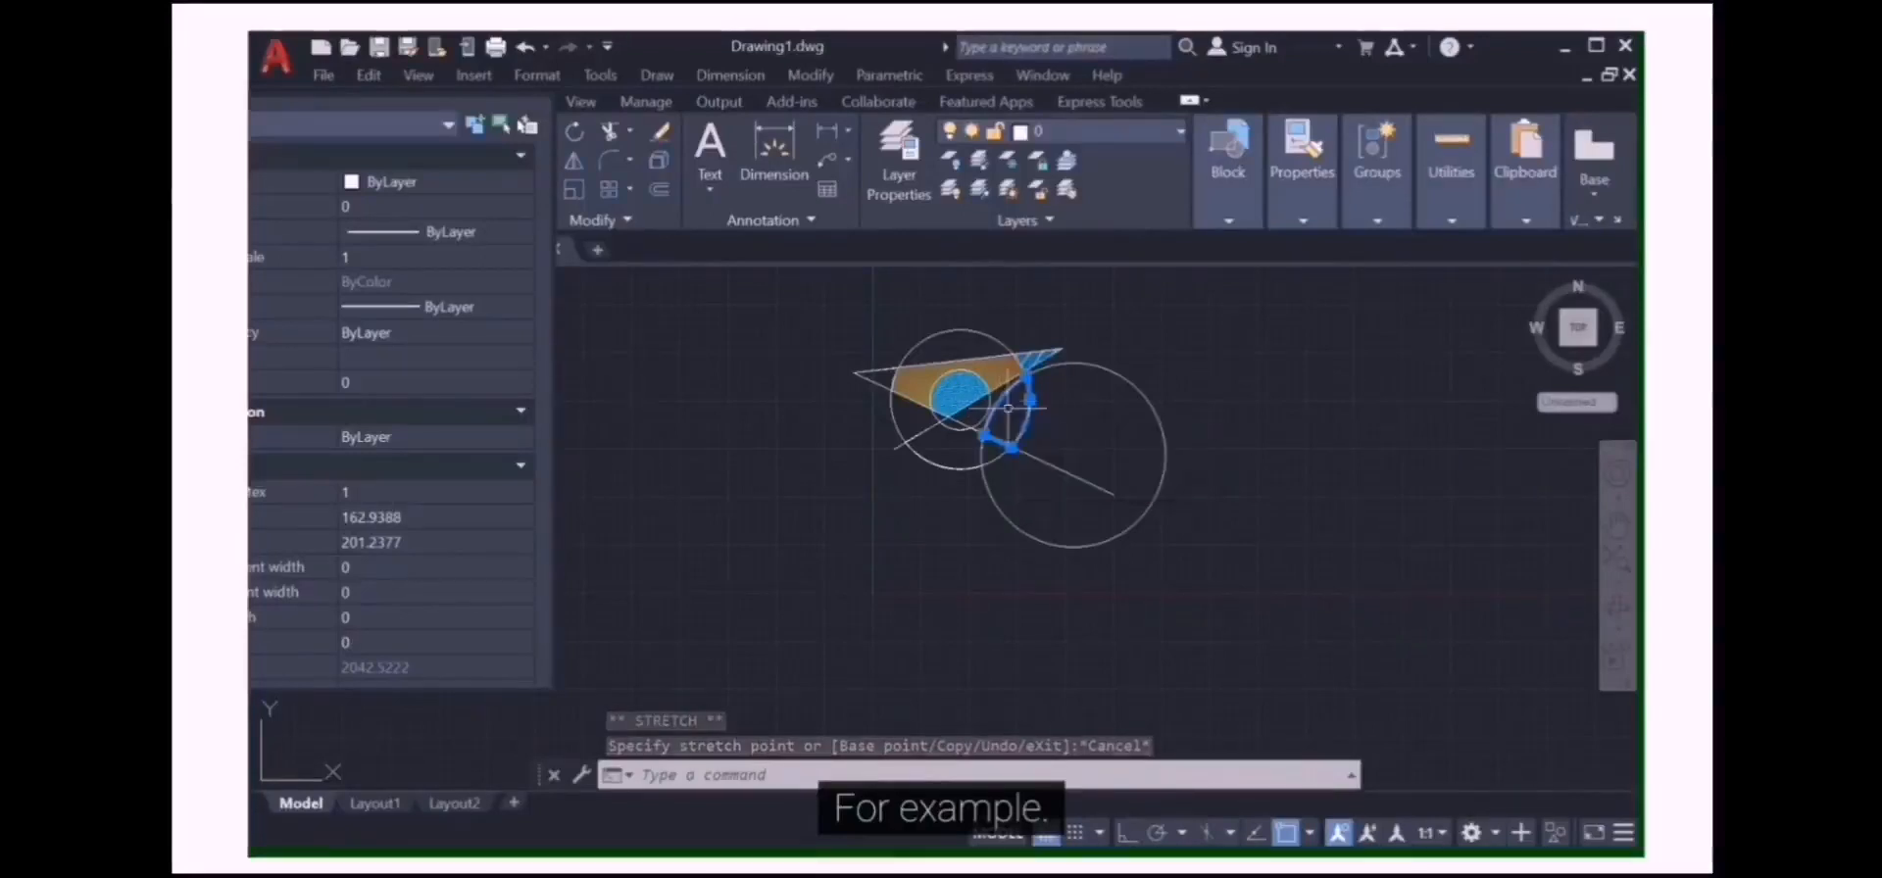
- Add the triangle-tip boundary polyline to the selection and move it with the overlap boundary to the empty area left of the circles
click(1023, 403)
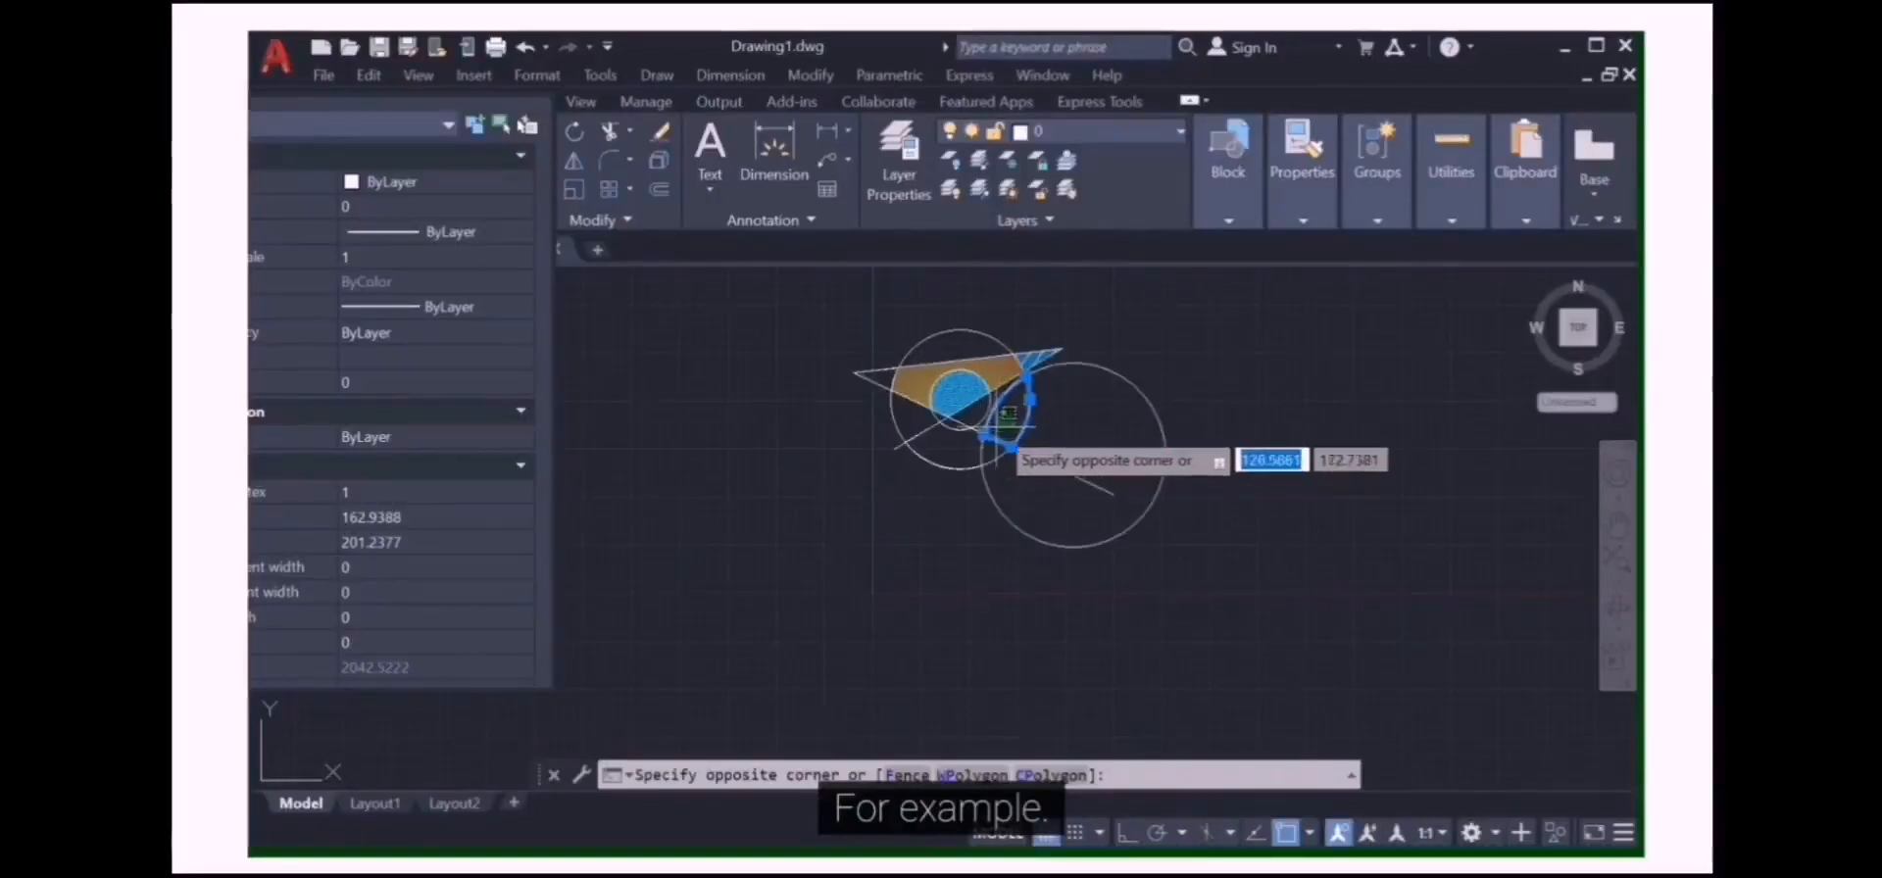
click(1012, 448)
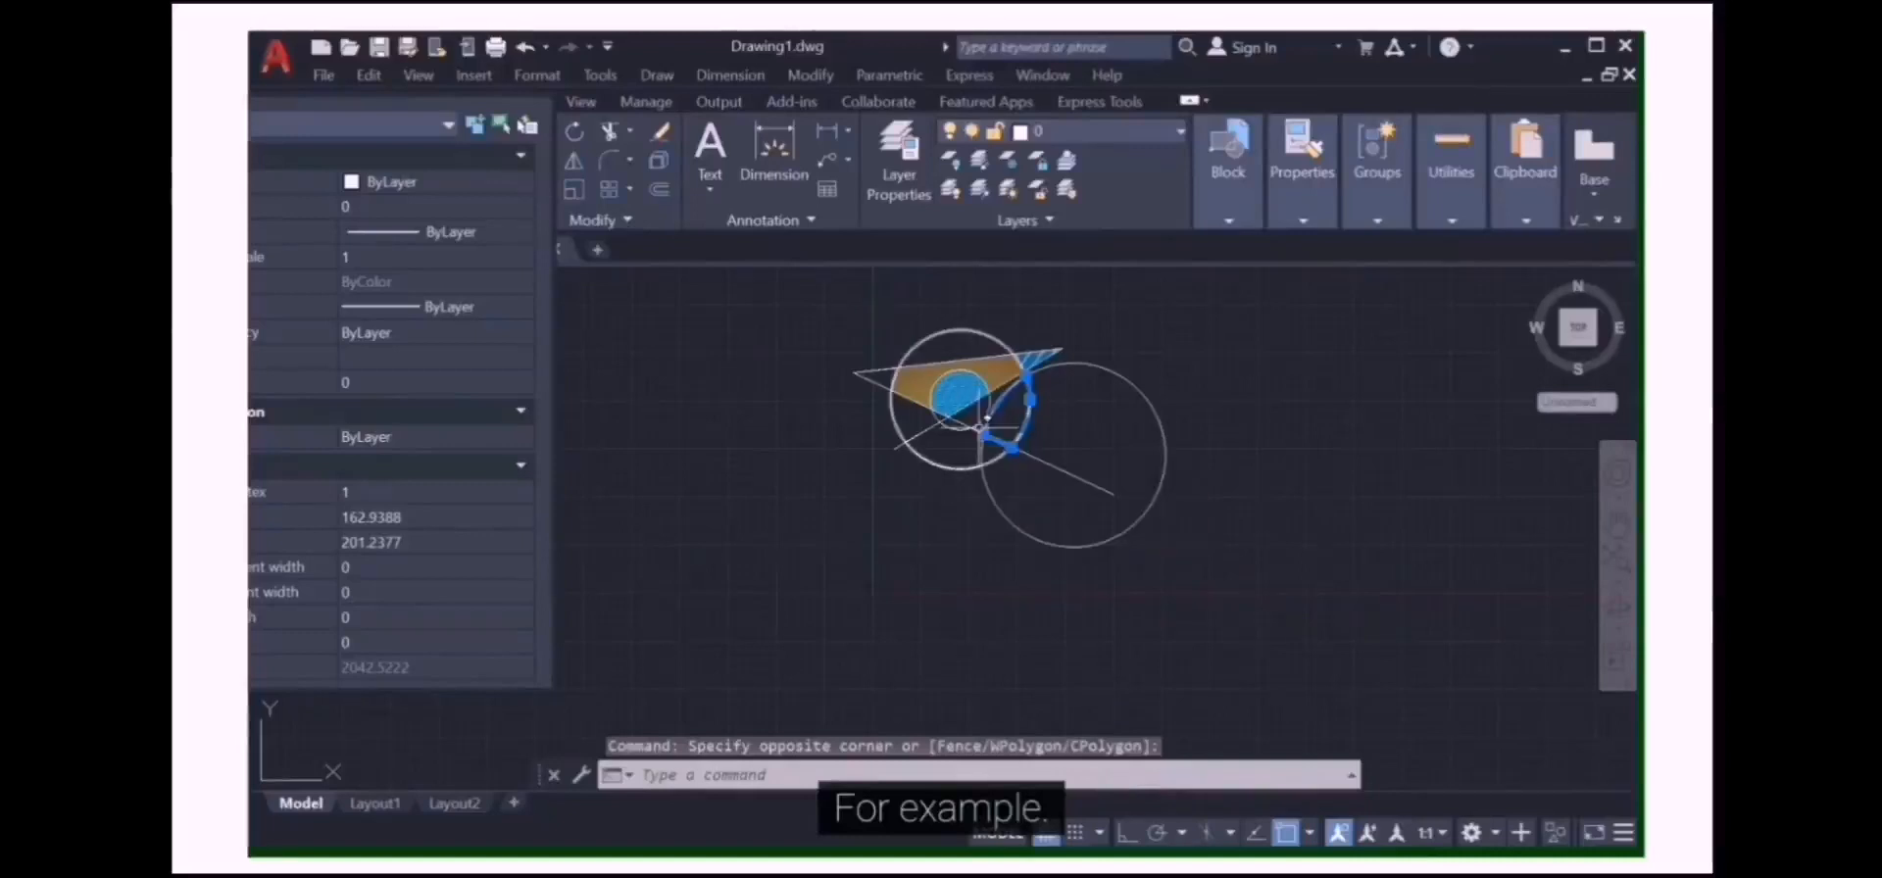
click(872, 376)
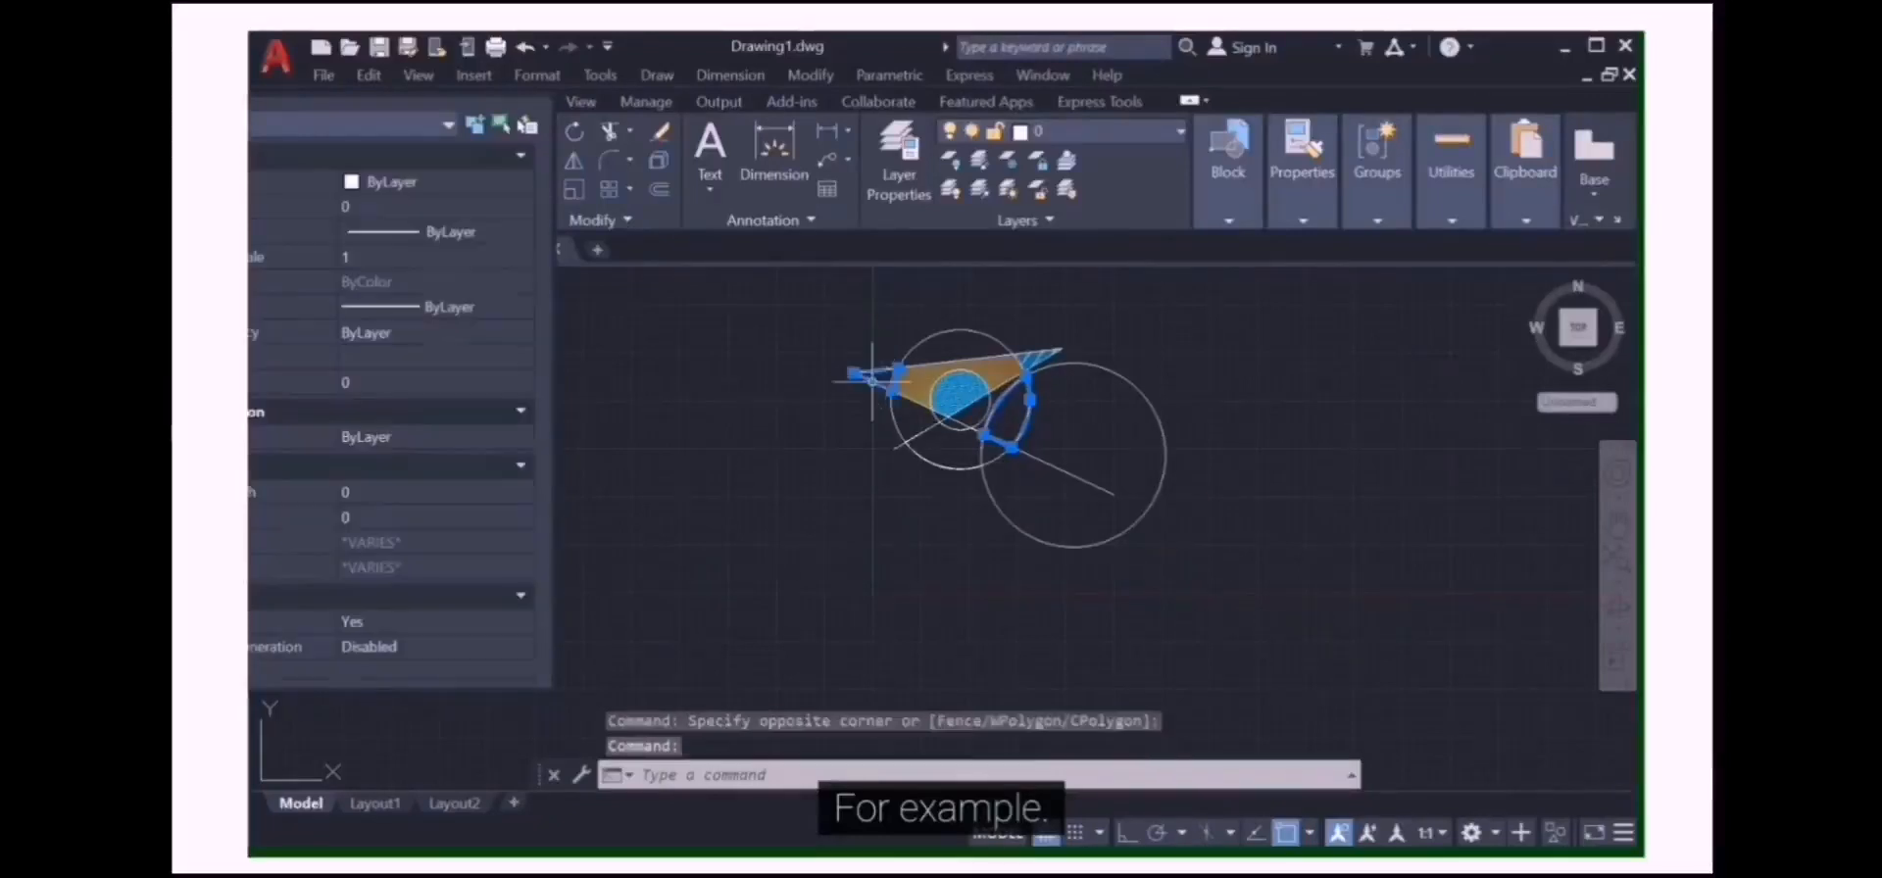
text(MO)
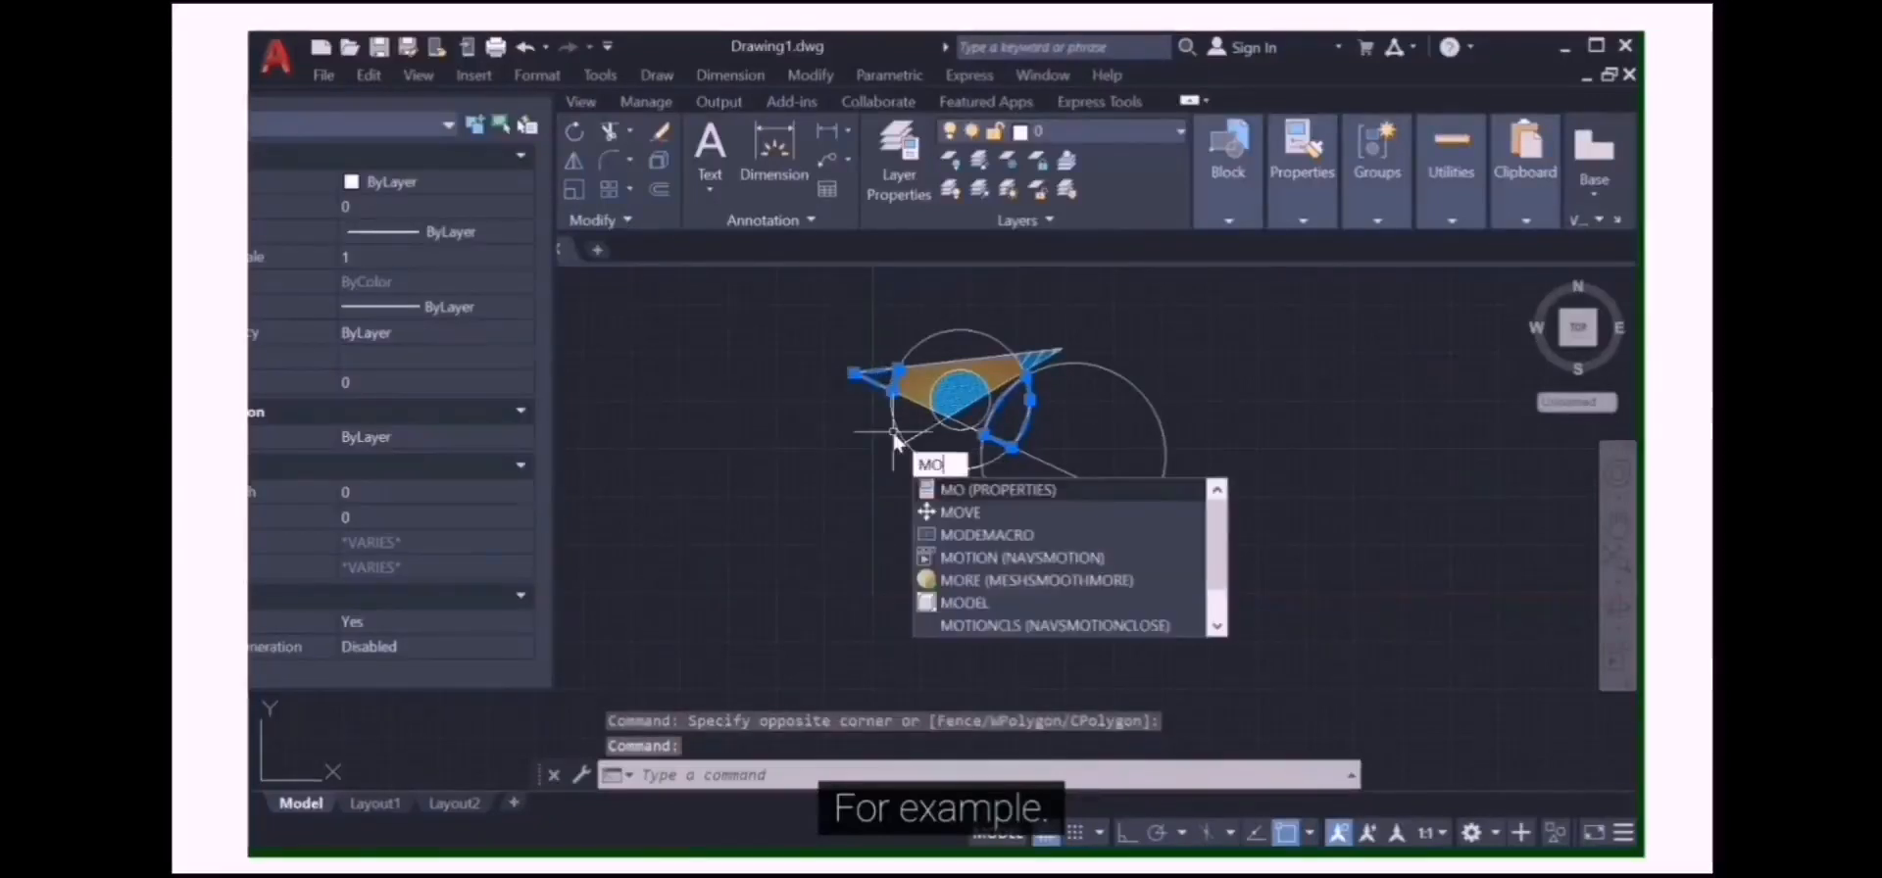
click(966, 512)
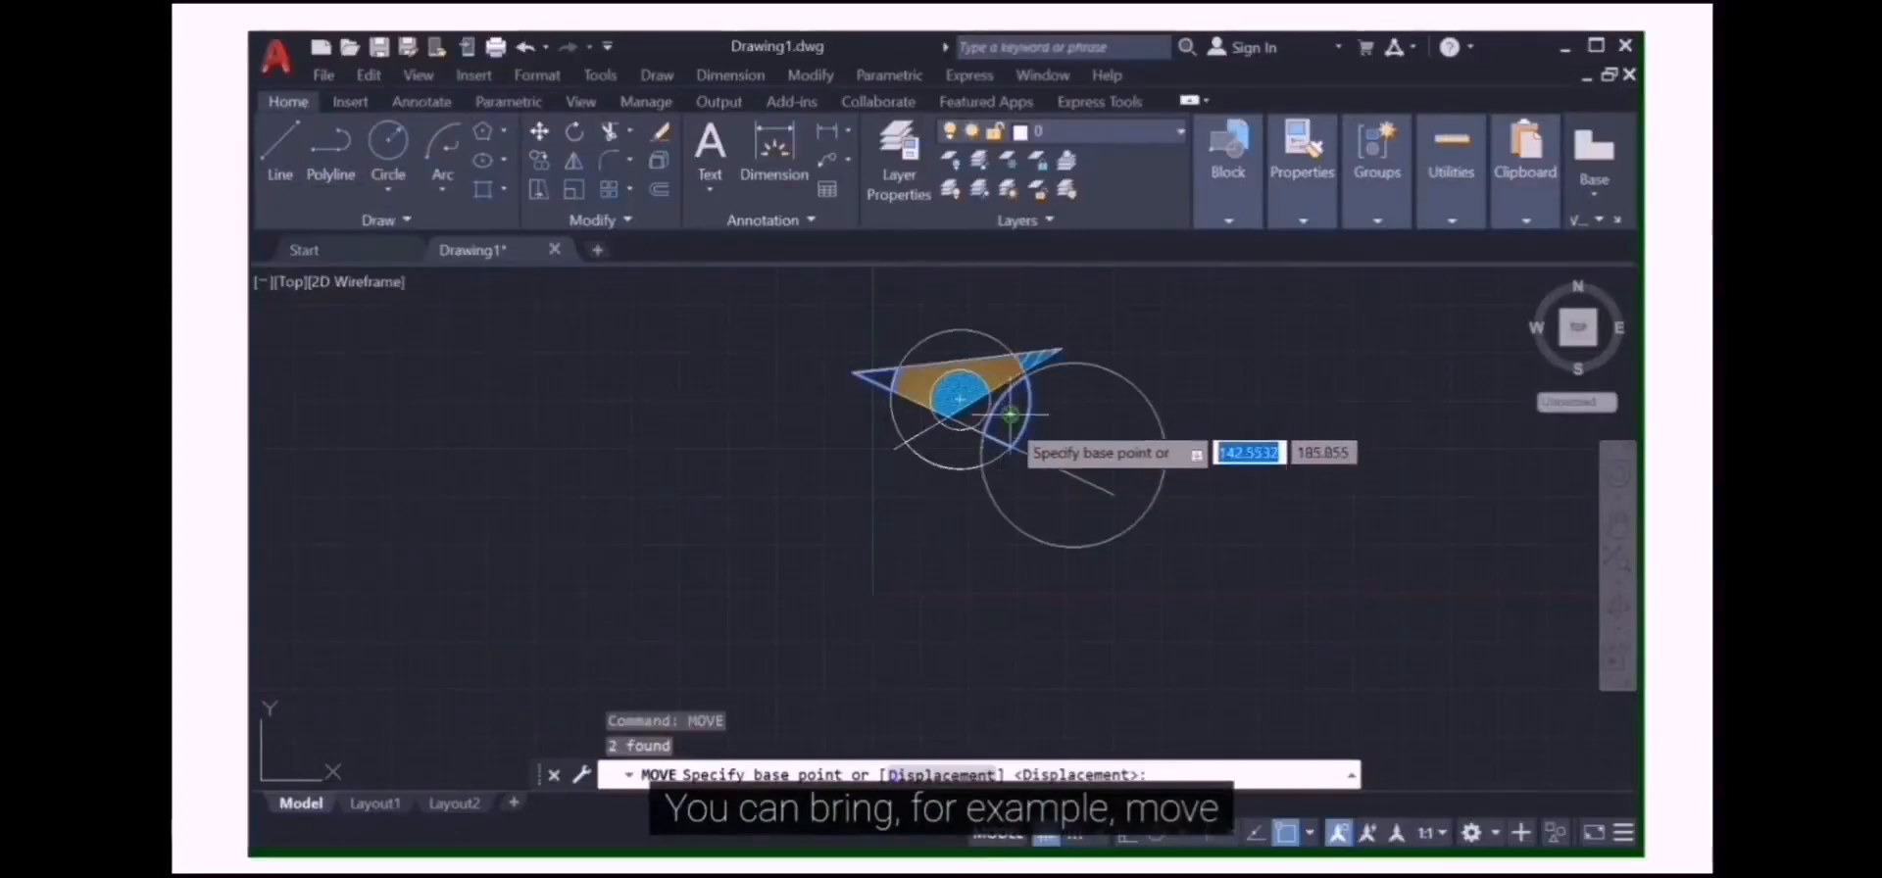
click(1010, 415)
click(788, 483)
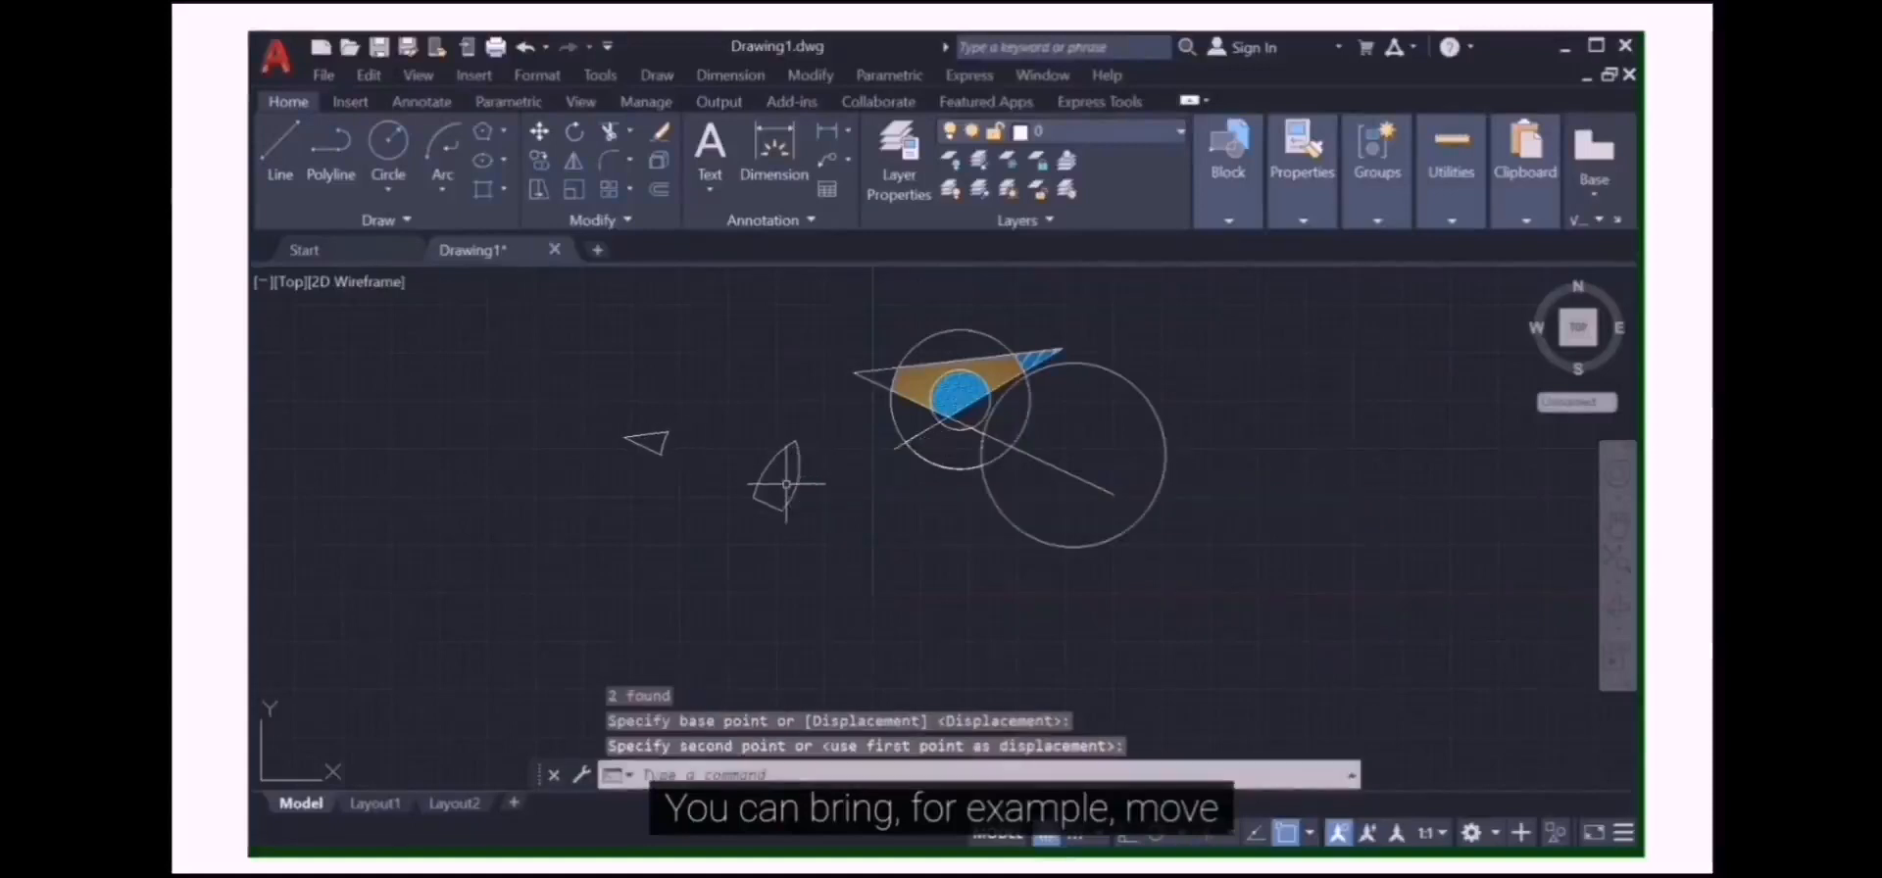
- Move the boundary polyline of the middle circle's lower region to the empty area below and left of that circle
click(952, 455)
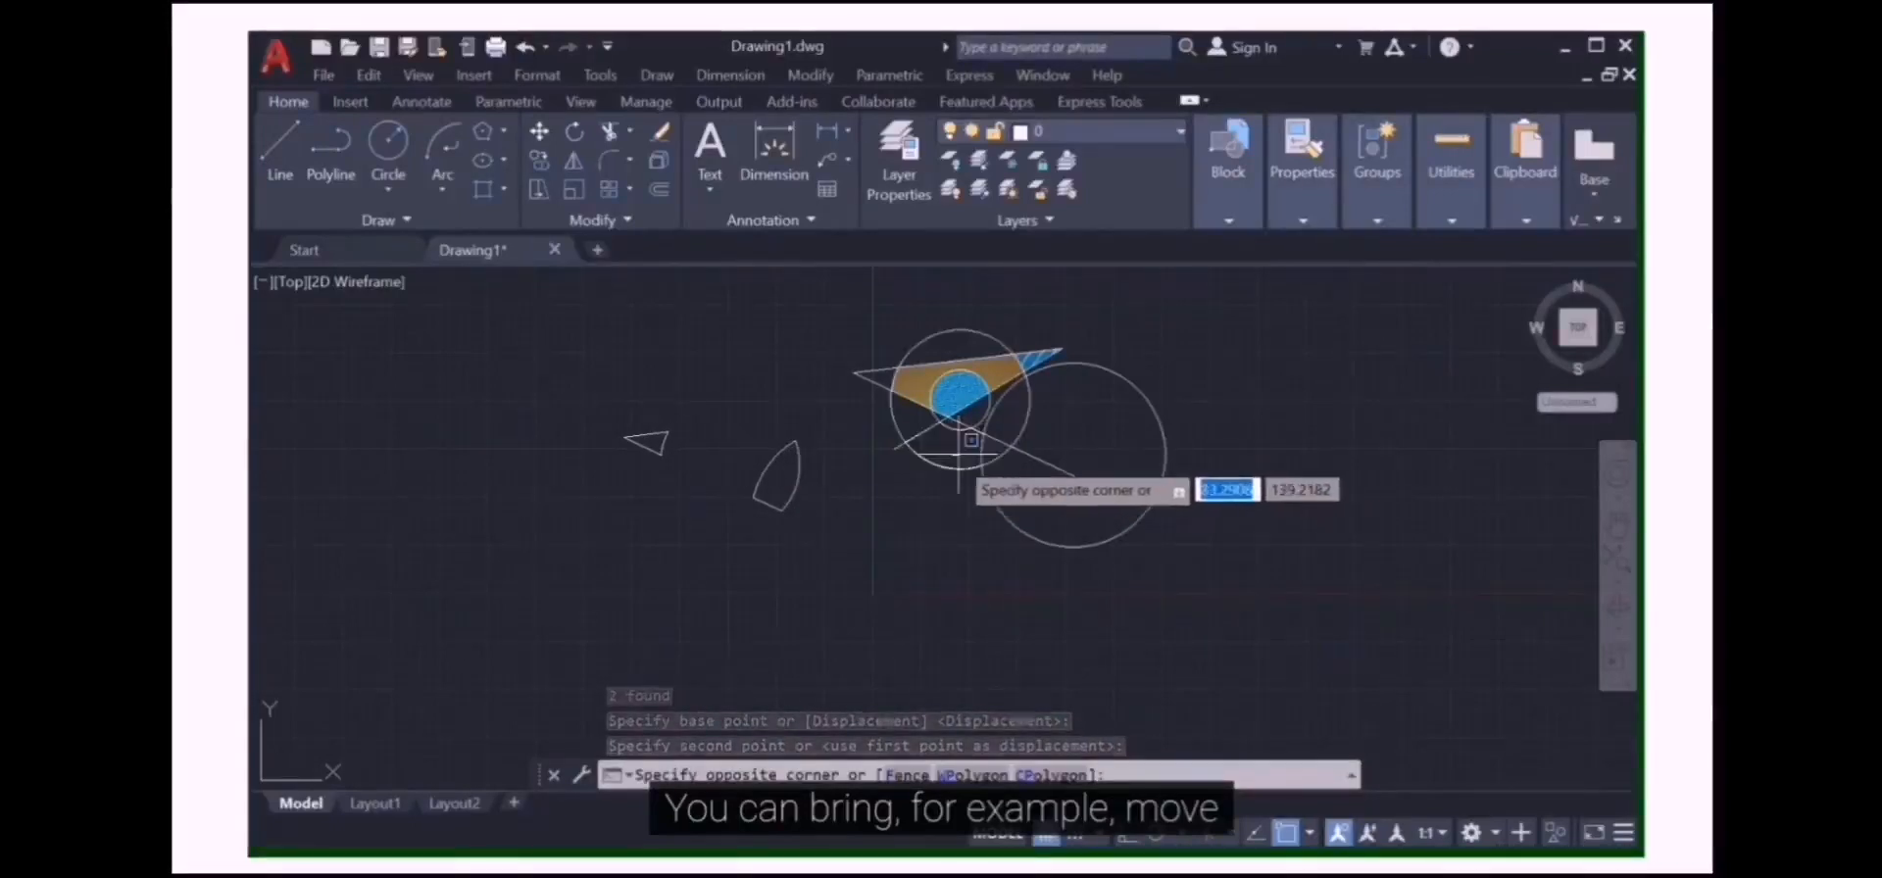
key(Escape)
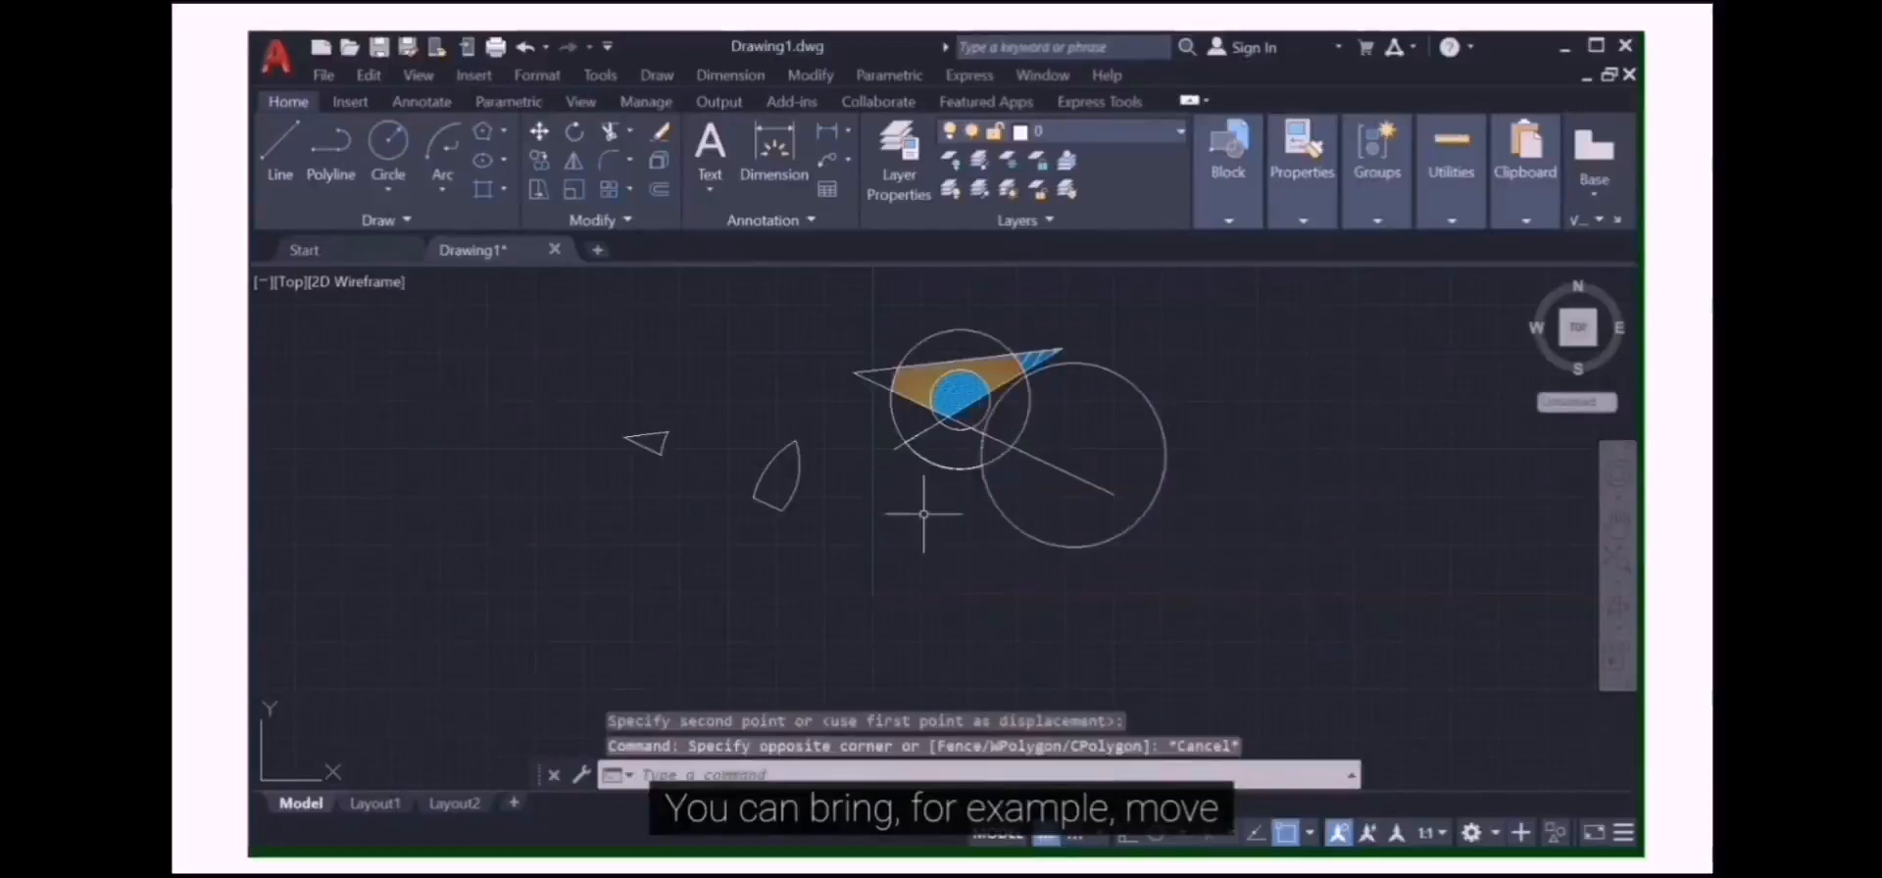
click(941, 468)
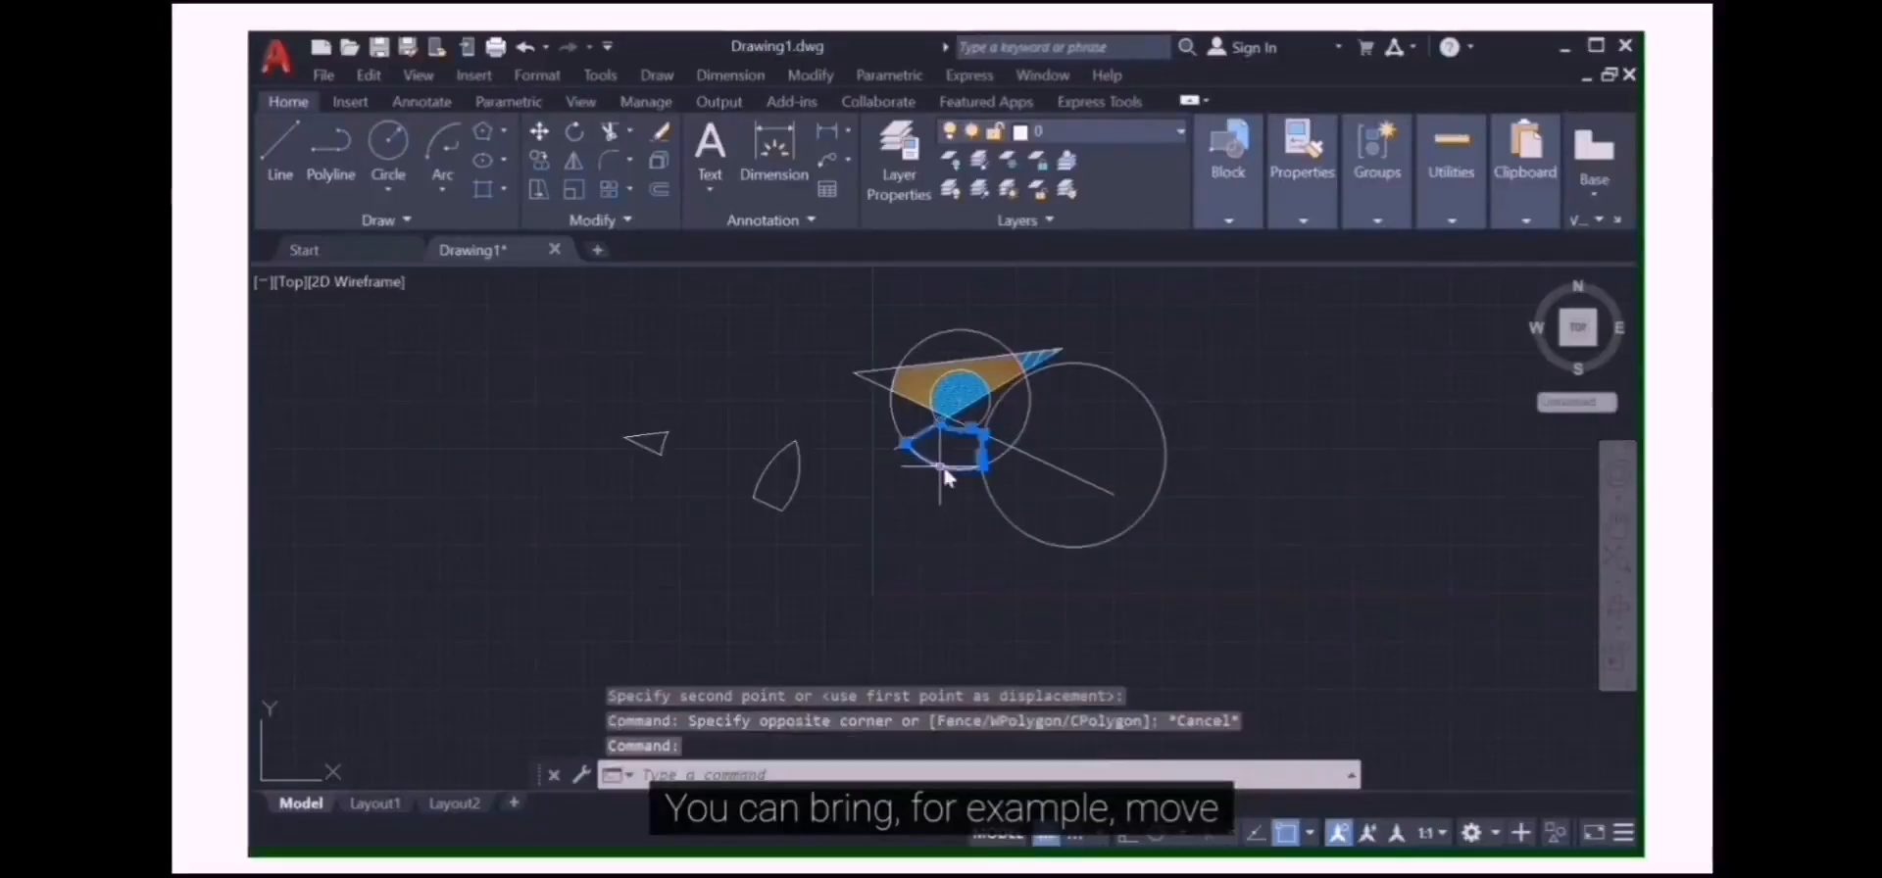
mouse_move(941, 469)
text(m)
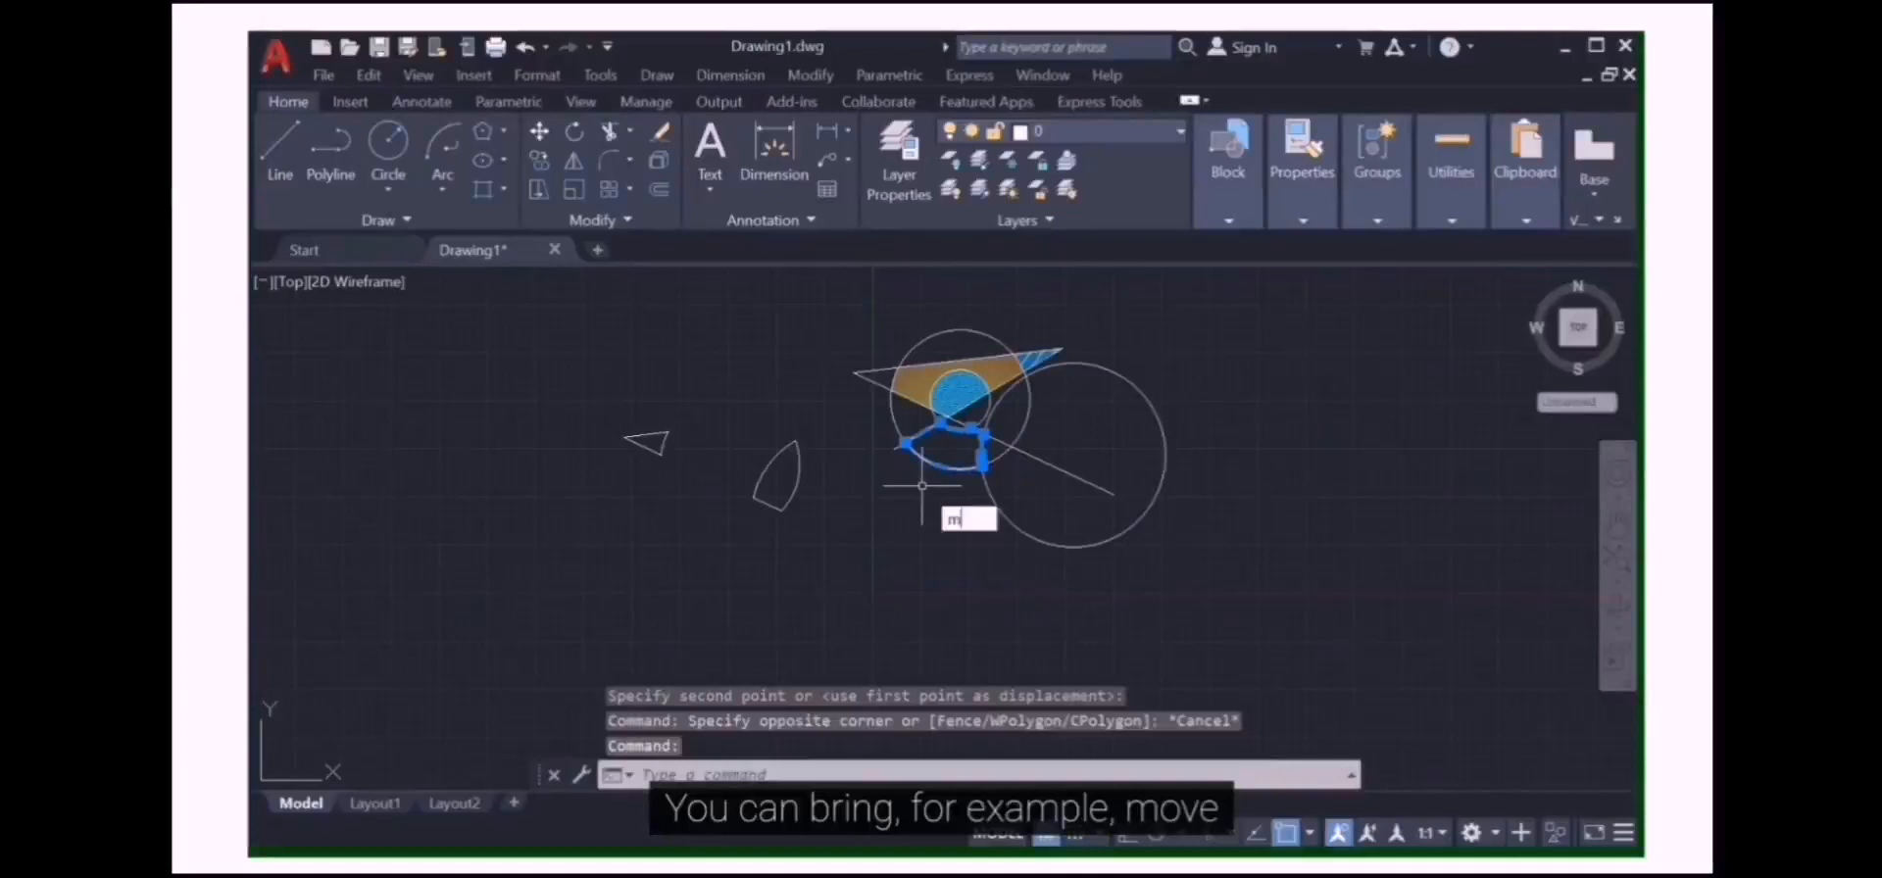
text(ov)
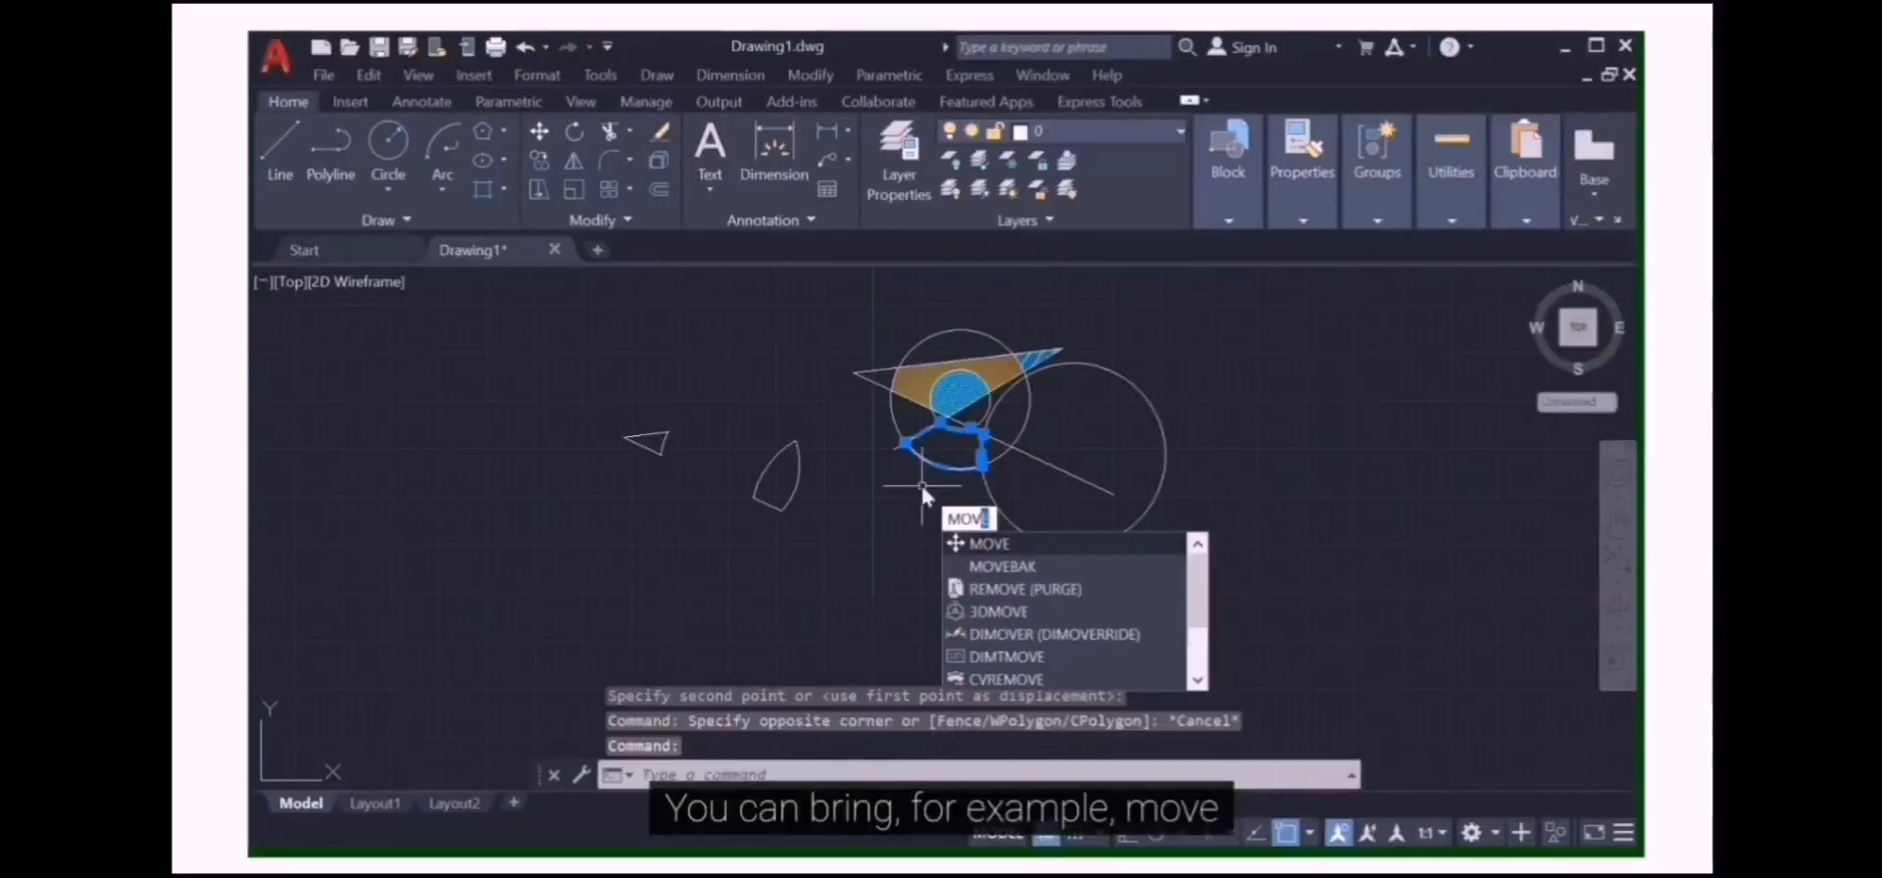
key(Return)
click(950, 447)
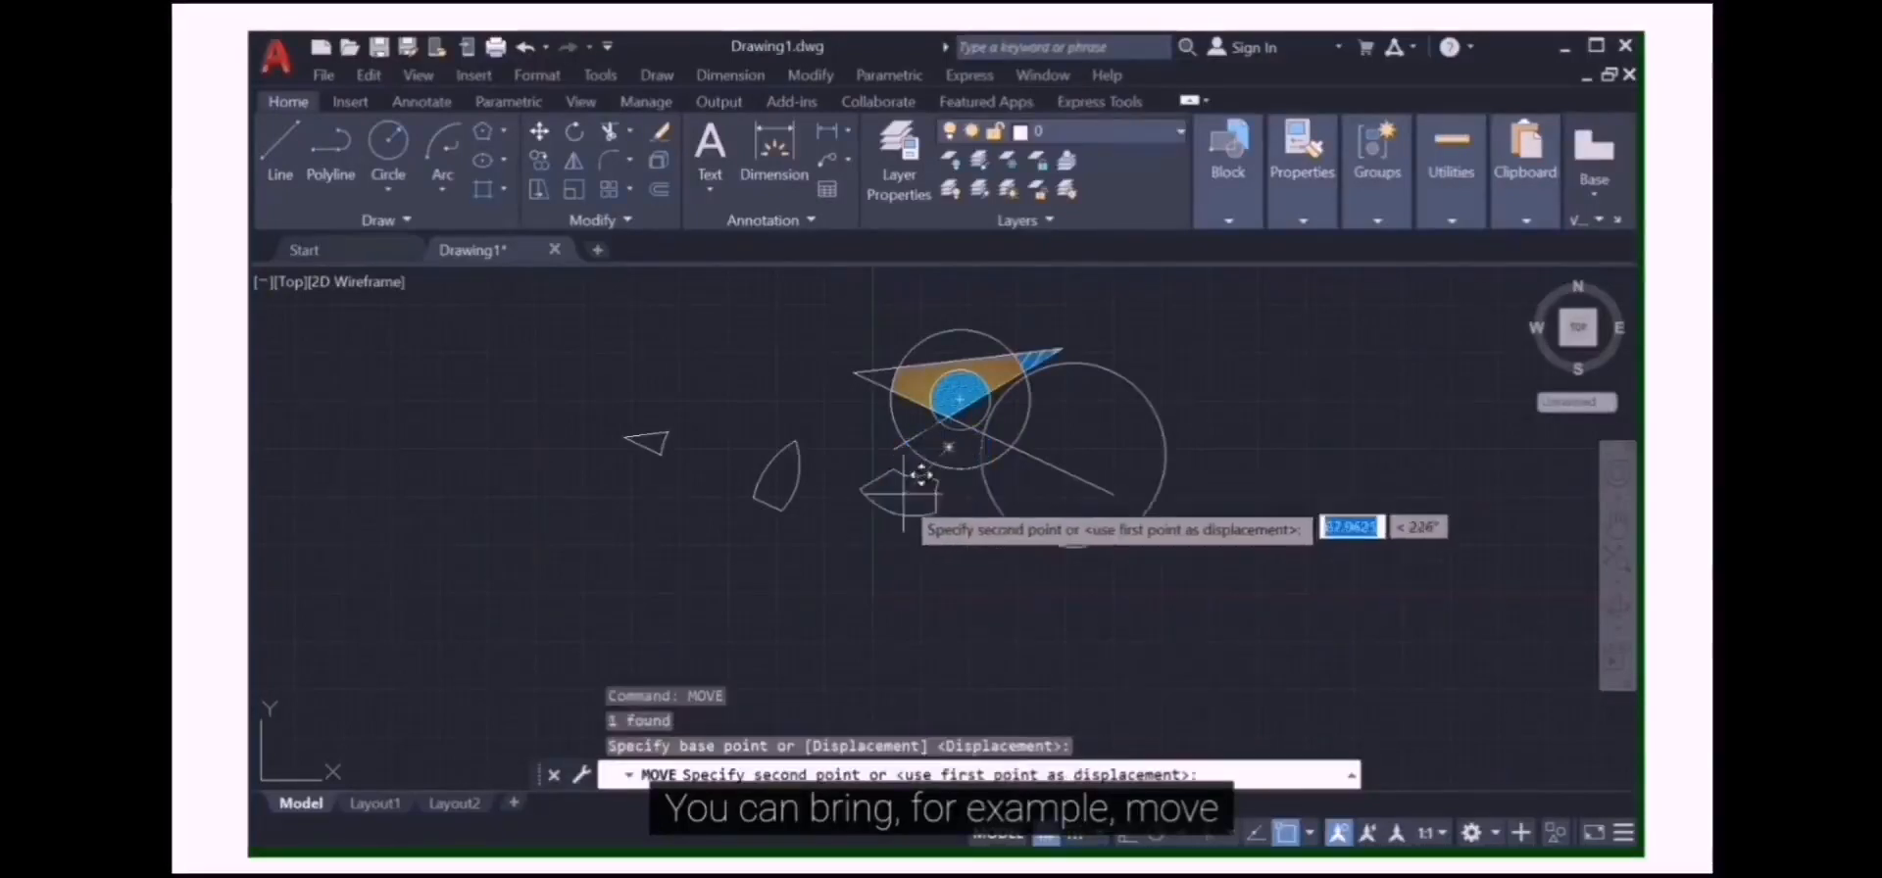
click(897, 526)
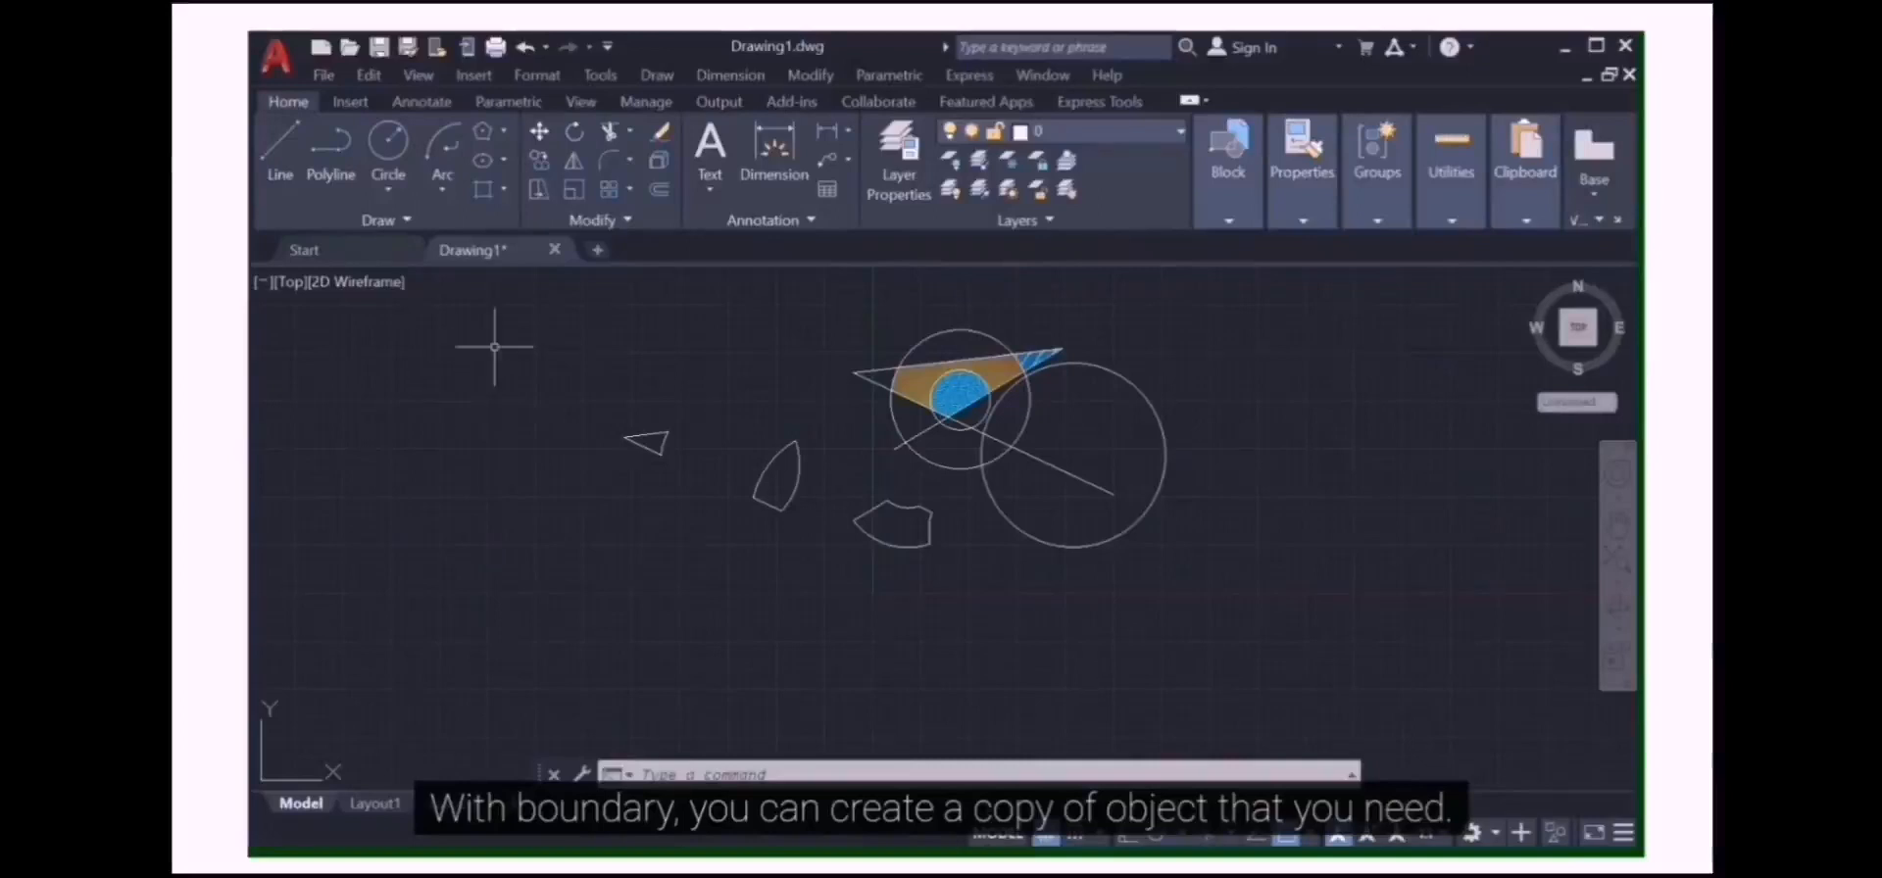
- Create a polyline boundary with island detection from the unhatched part of the small circle between the two crossing lines
click(483, 190)
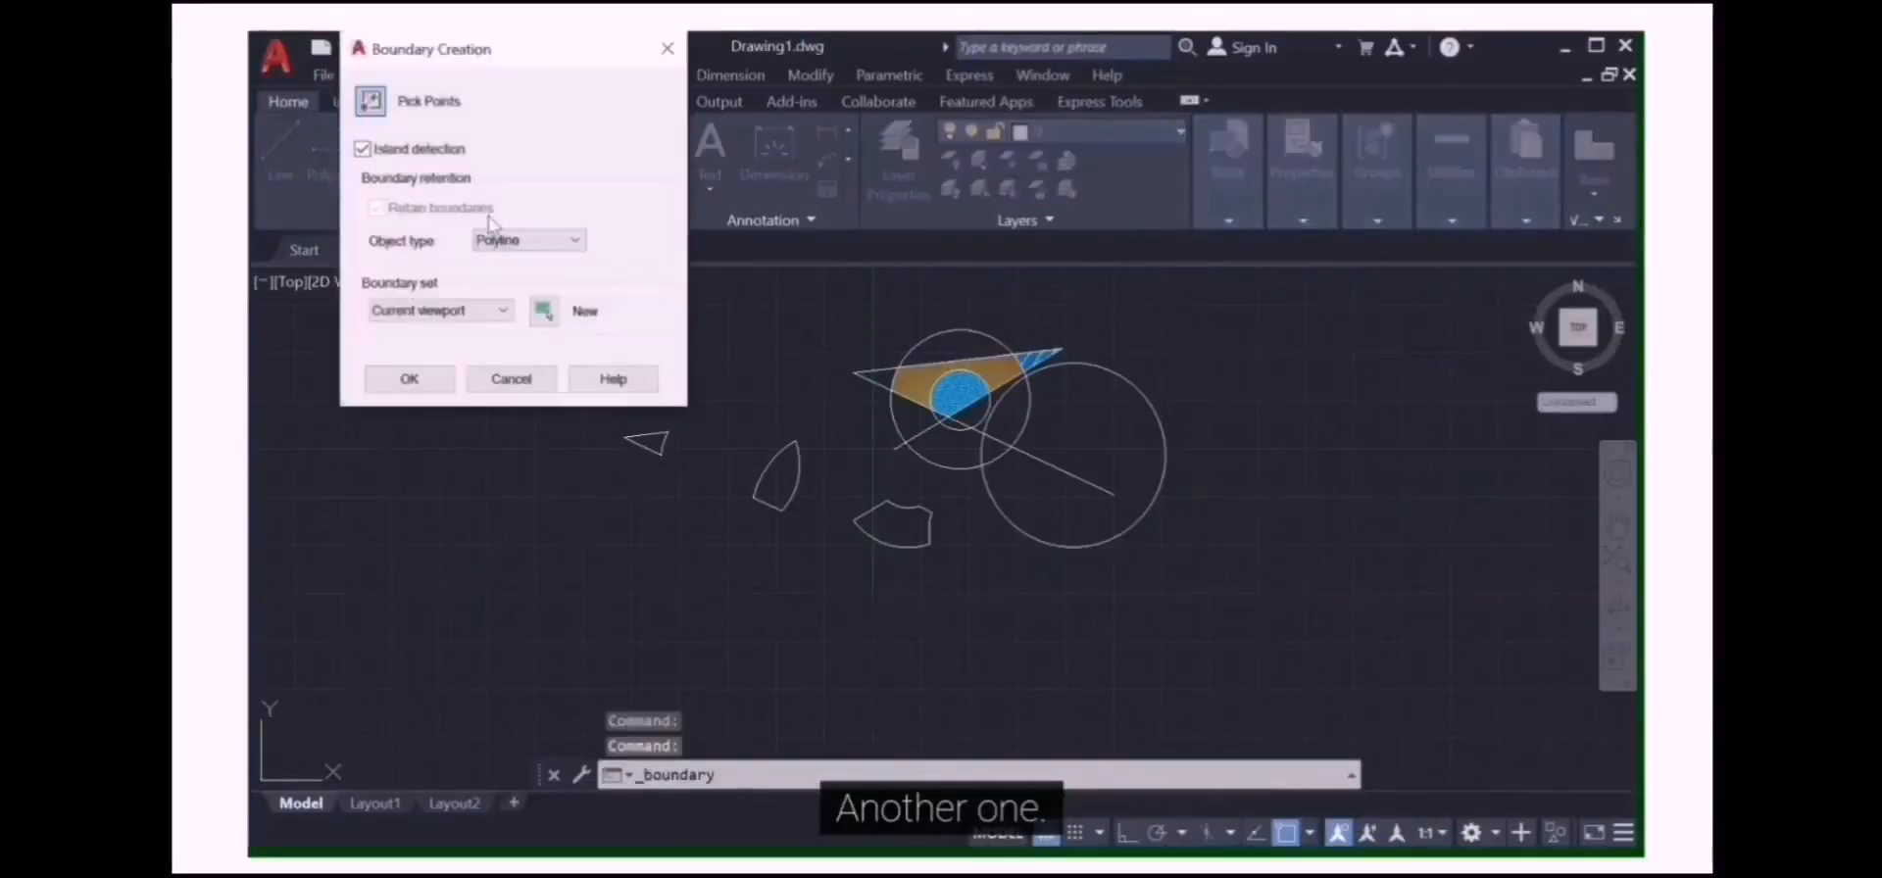
click(370, 104)
scroll(1059, 518, up, 2)
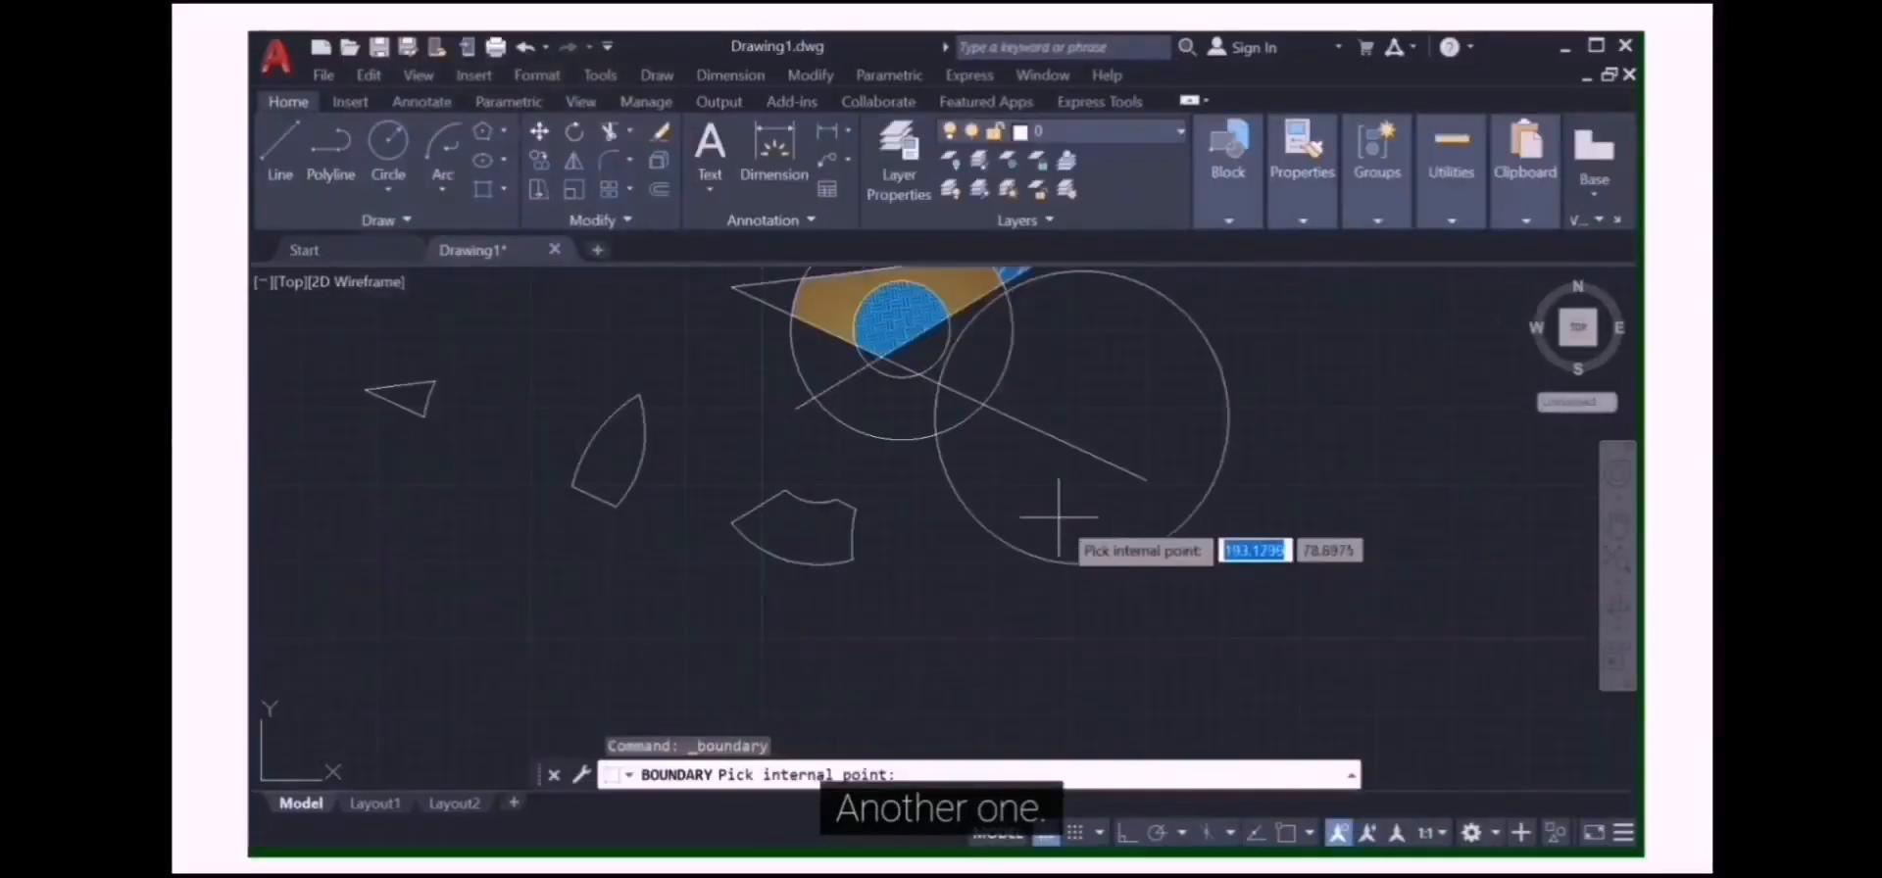
scroll(1059, 518, down, 2)
scroll(1059, 518, up, 2)
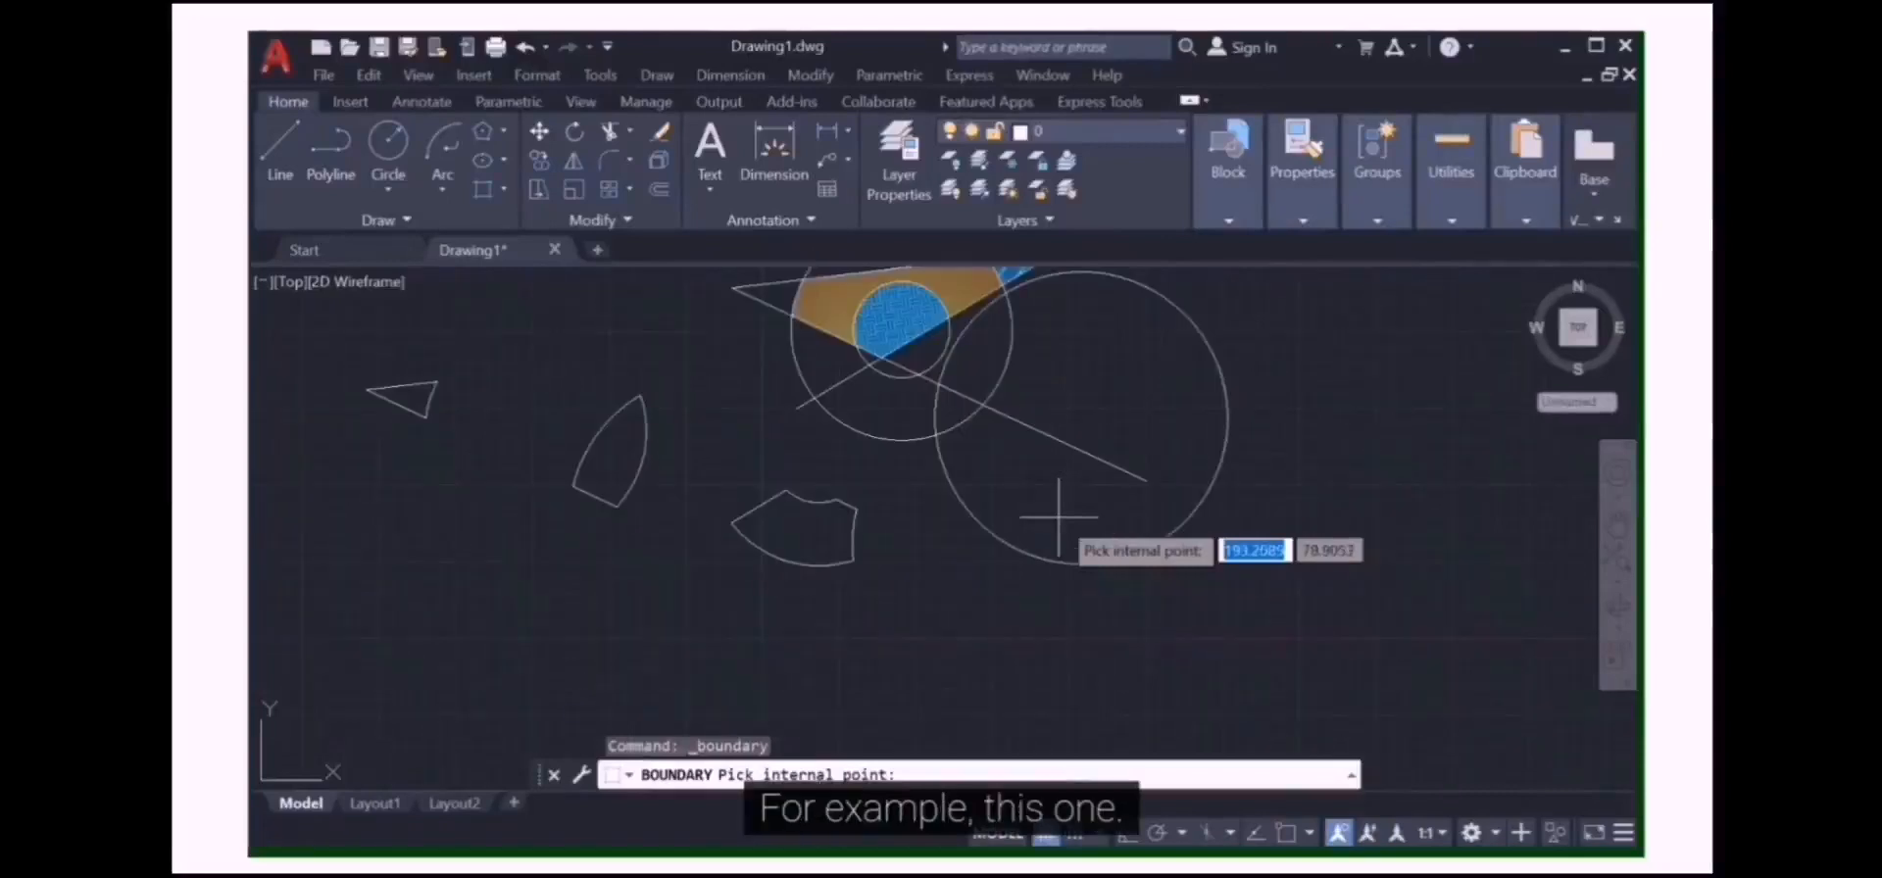
click(926, 345)
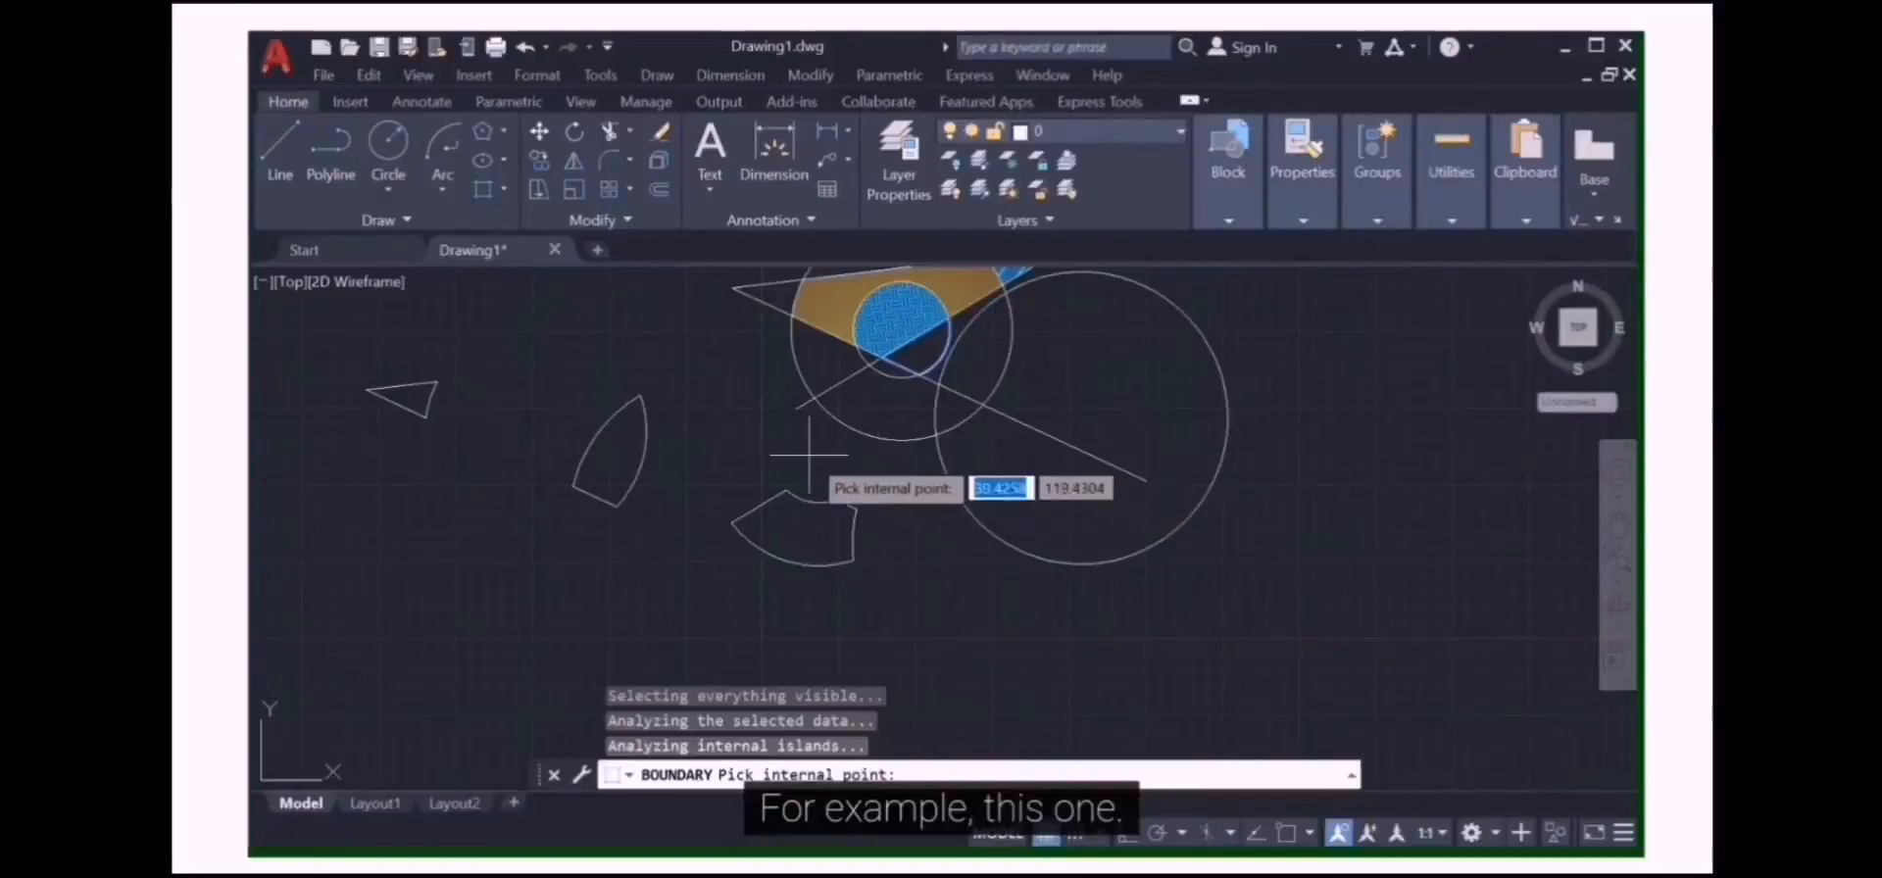
key(Return)
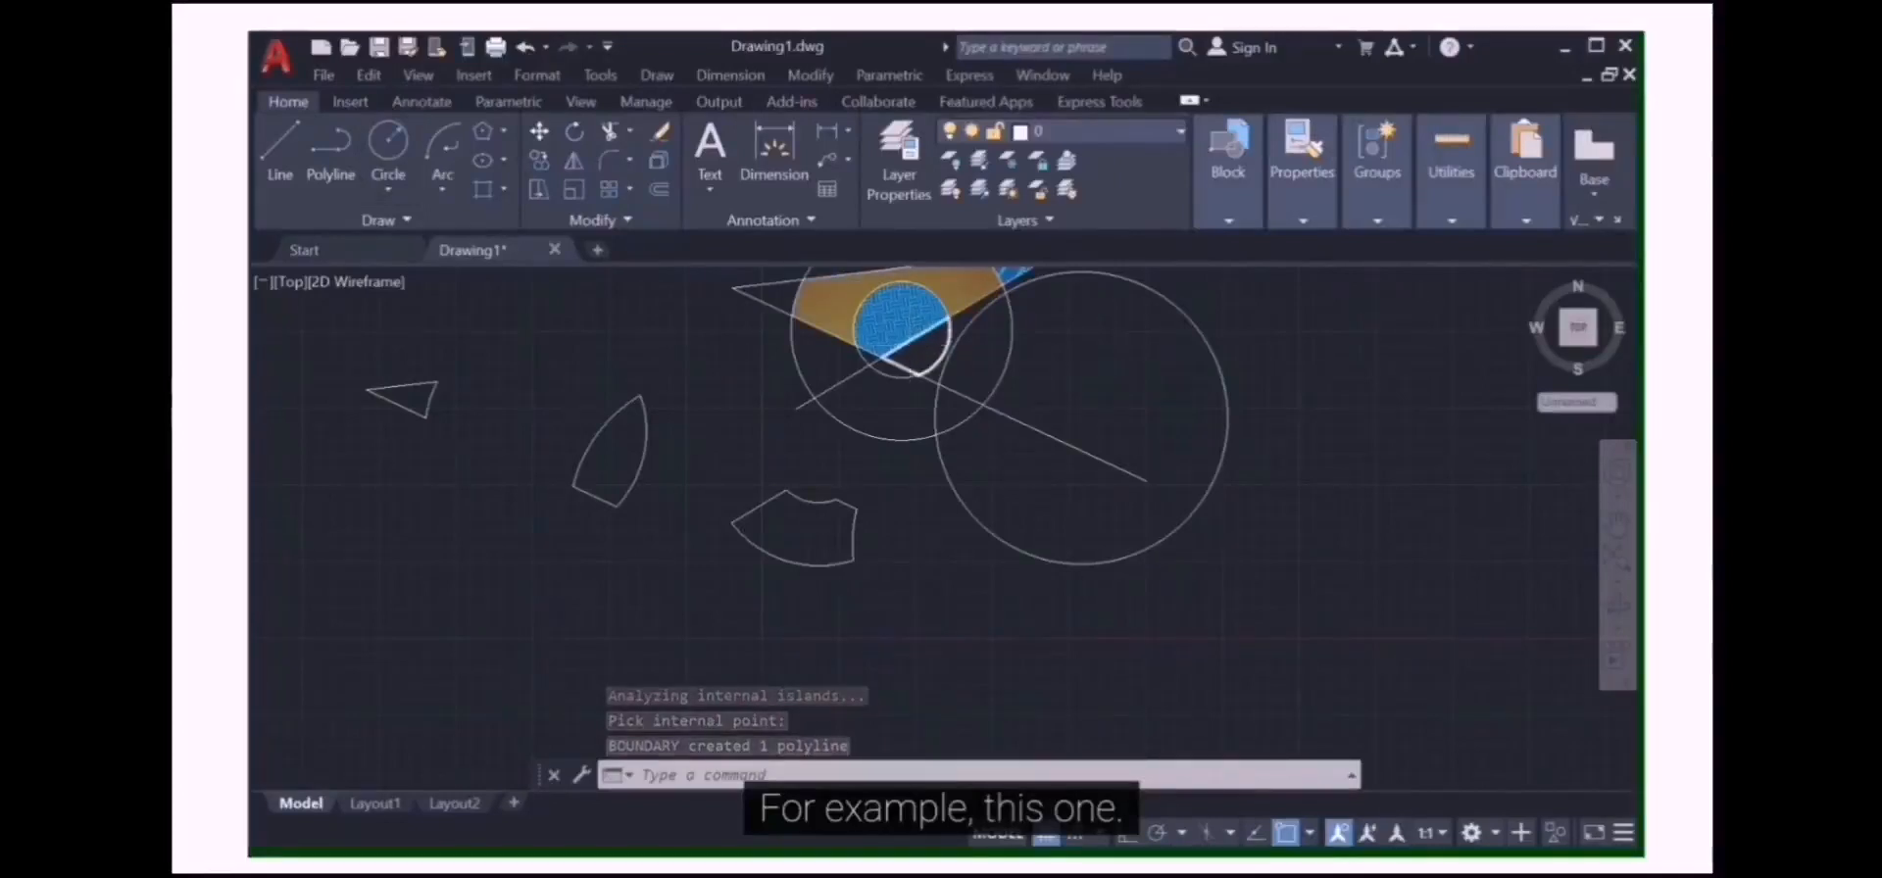
- Move the small circle's boundary polyline below the circles, beside the previously moved lower-region outline
scroll(912, 338, up, 3)
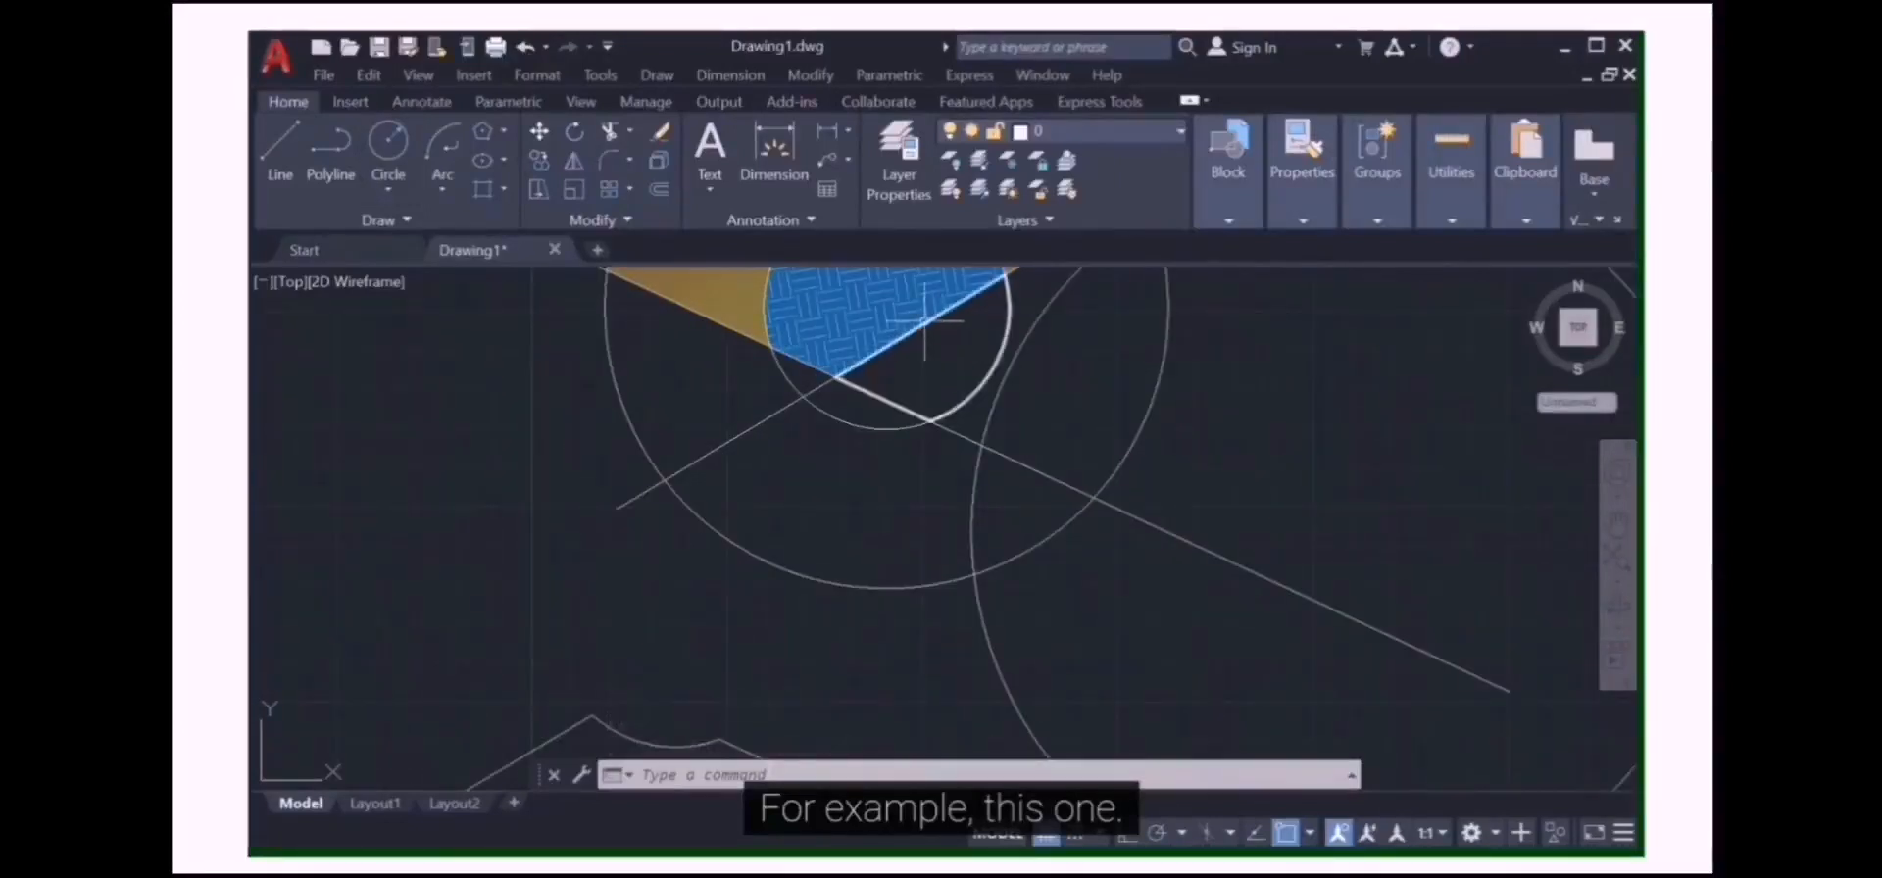
scroll(925, 334, down, 4)
click(924, 333)
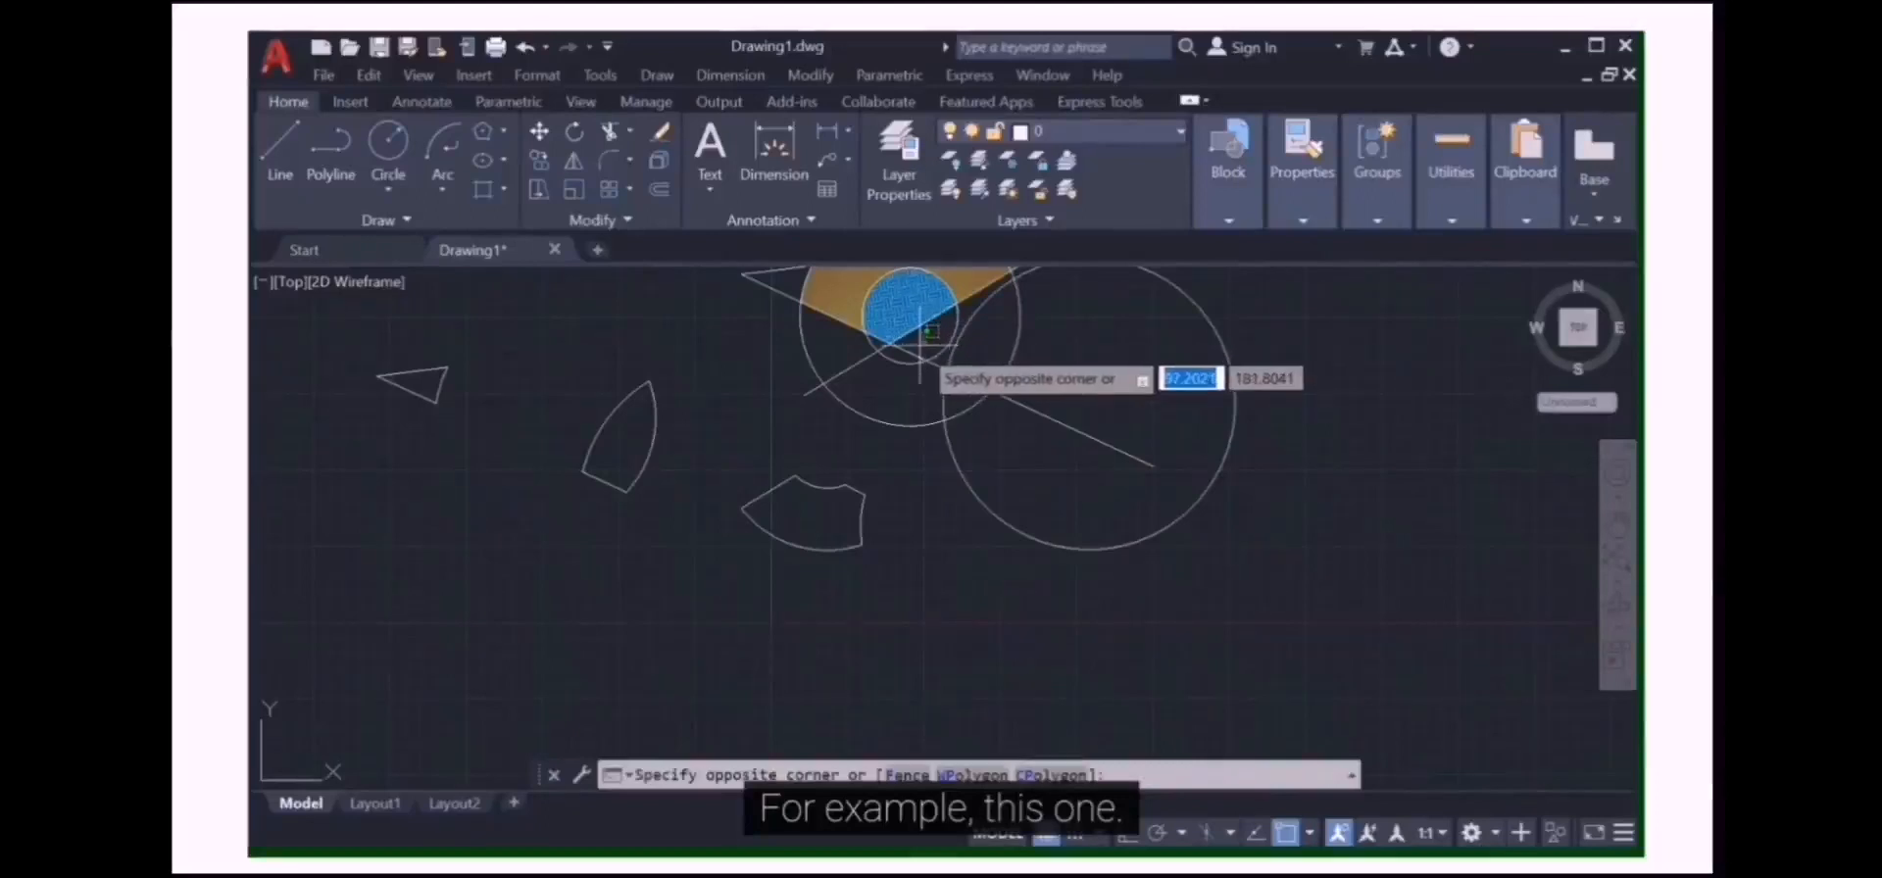
click(920, 344)
click(924, 325)
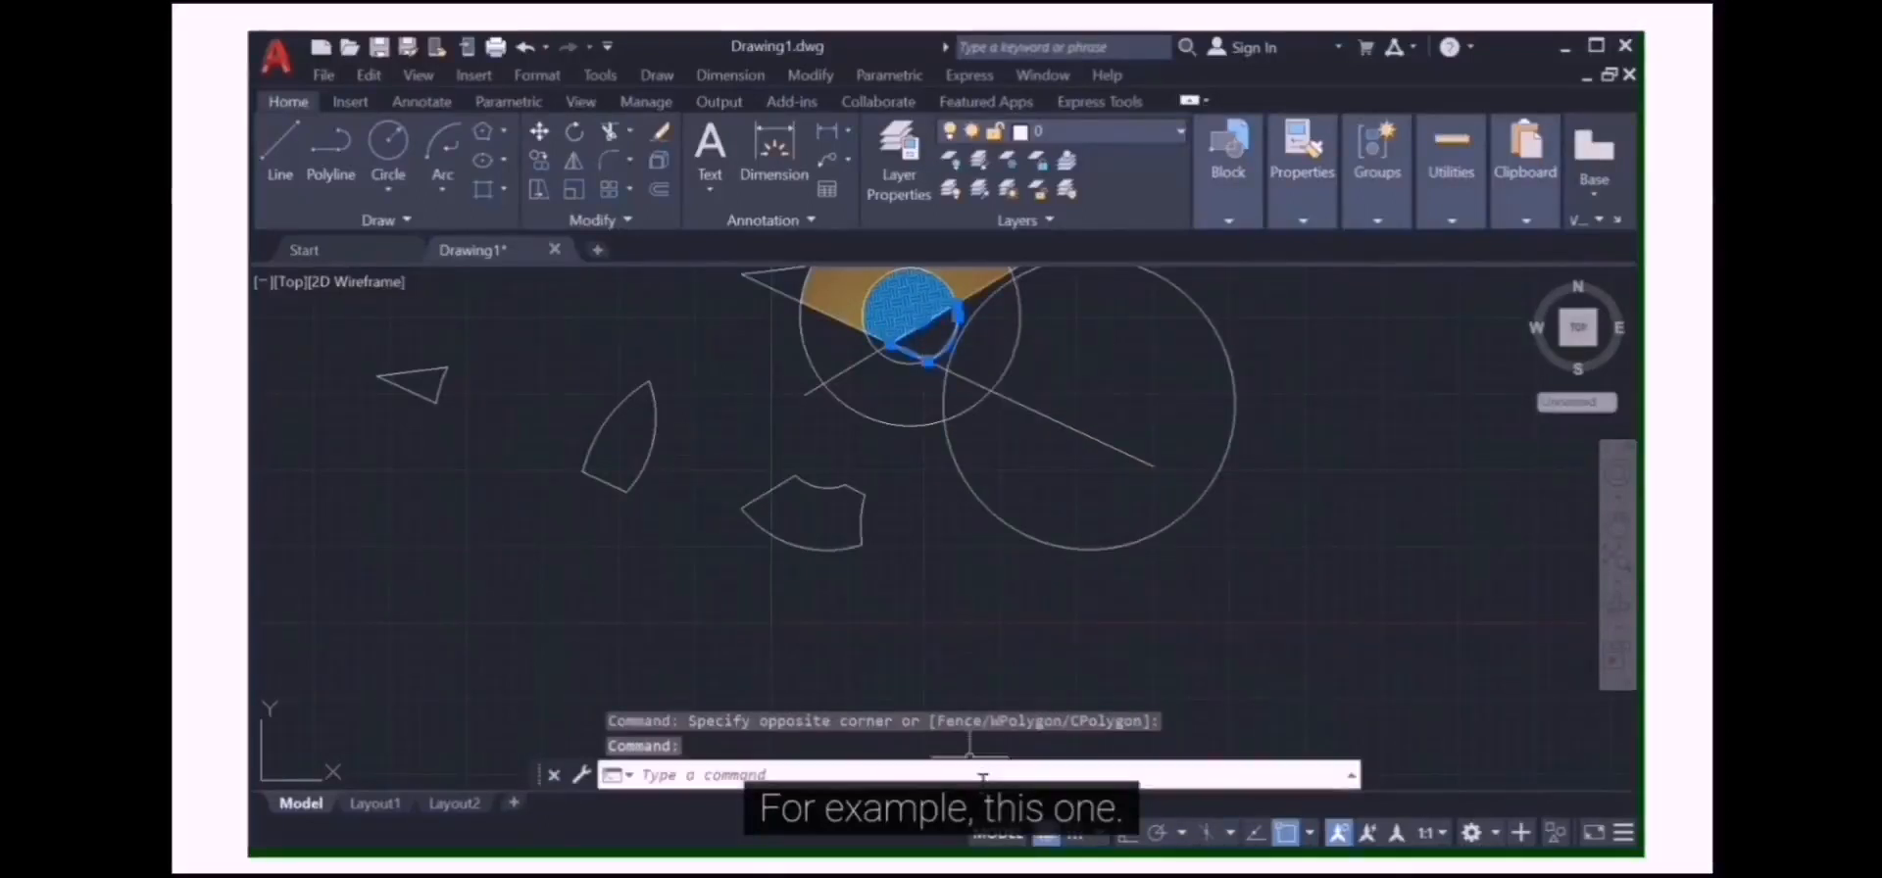
text(MOVE)
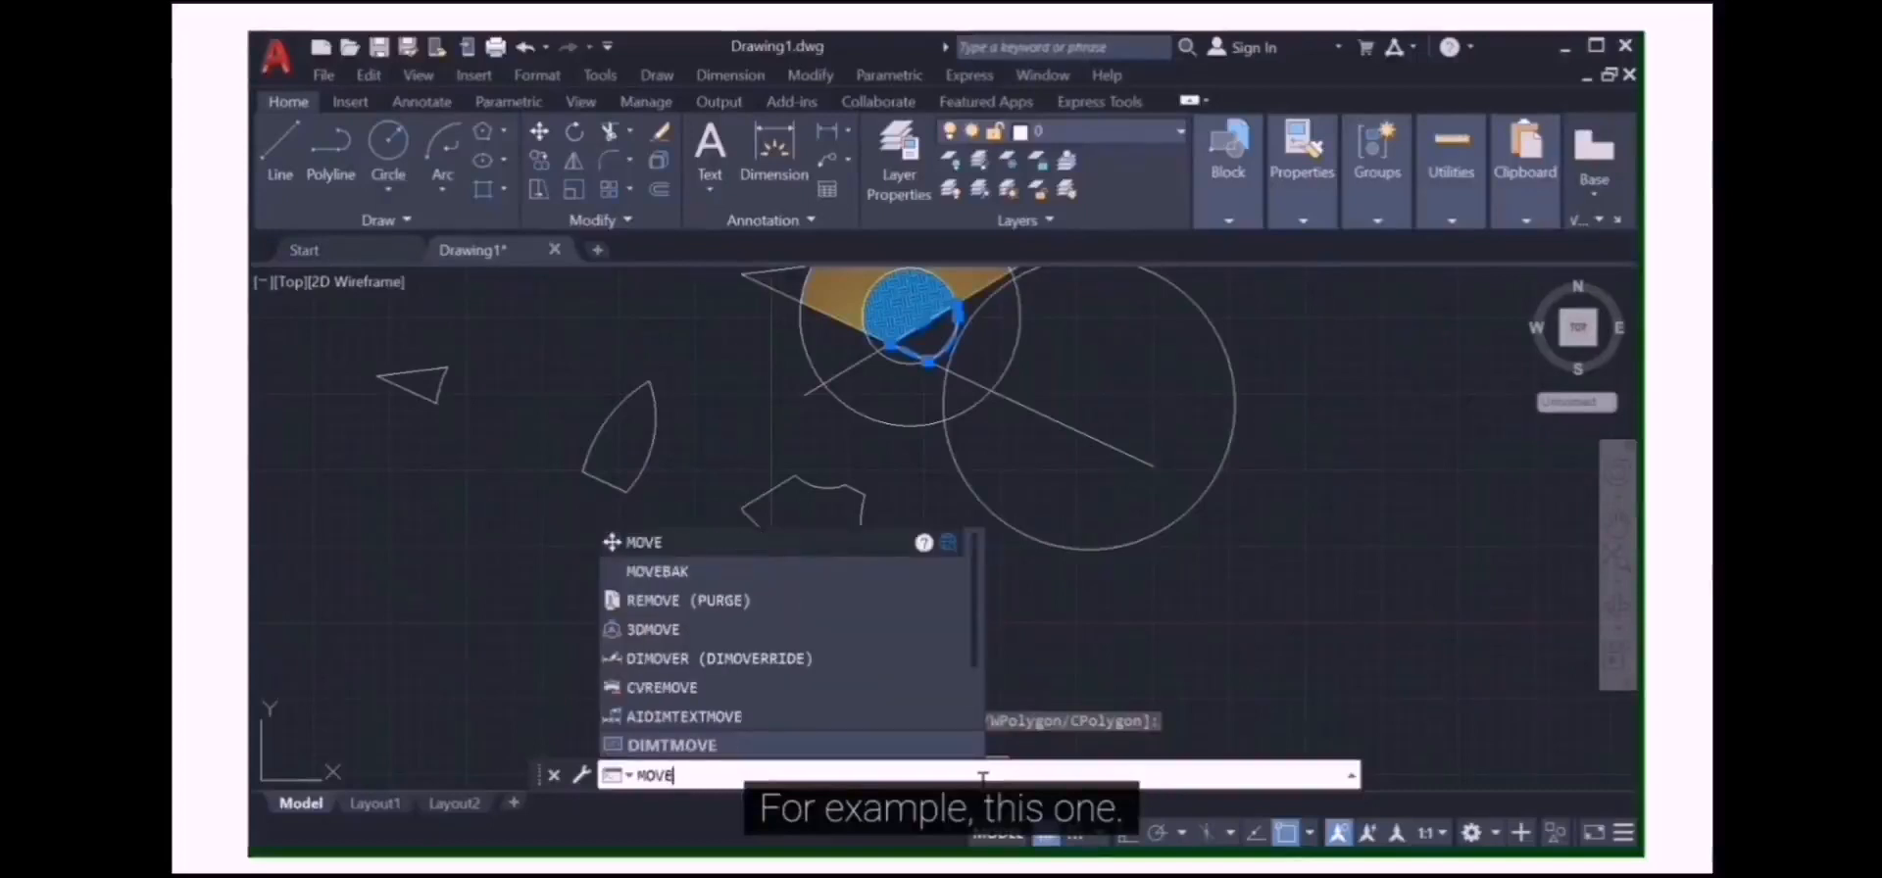
key(Return)
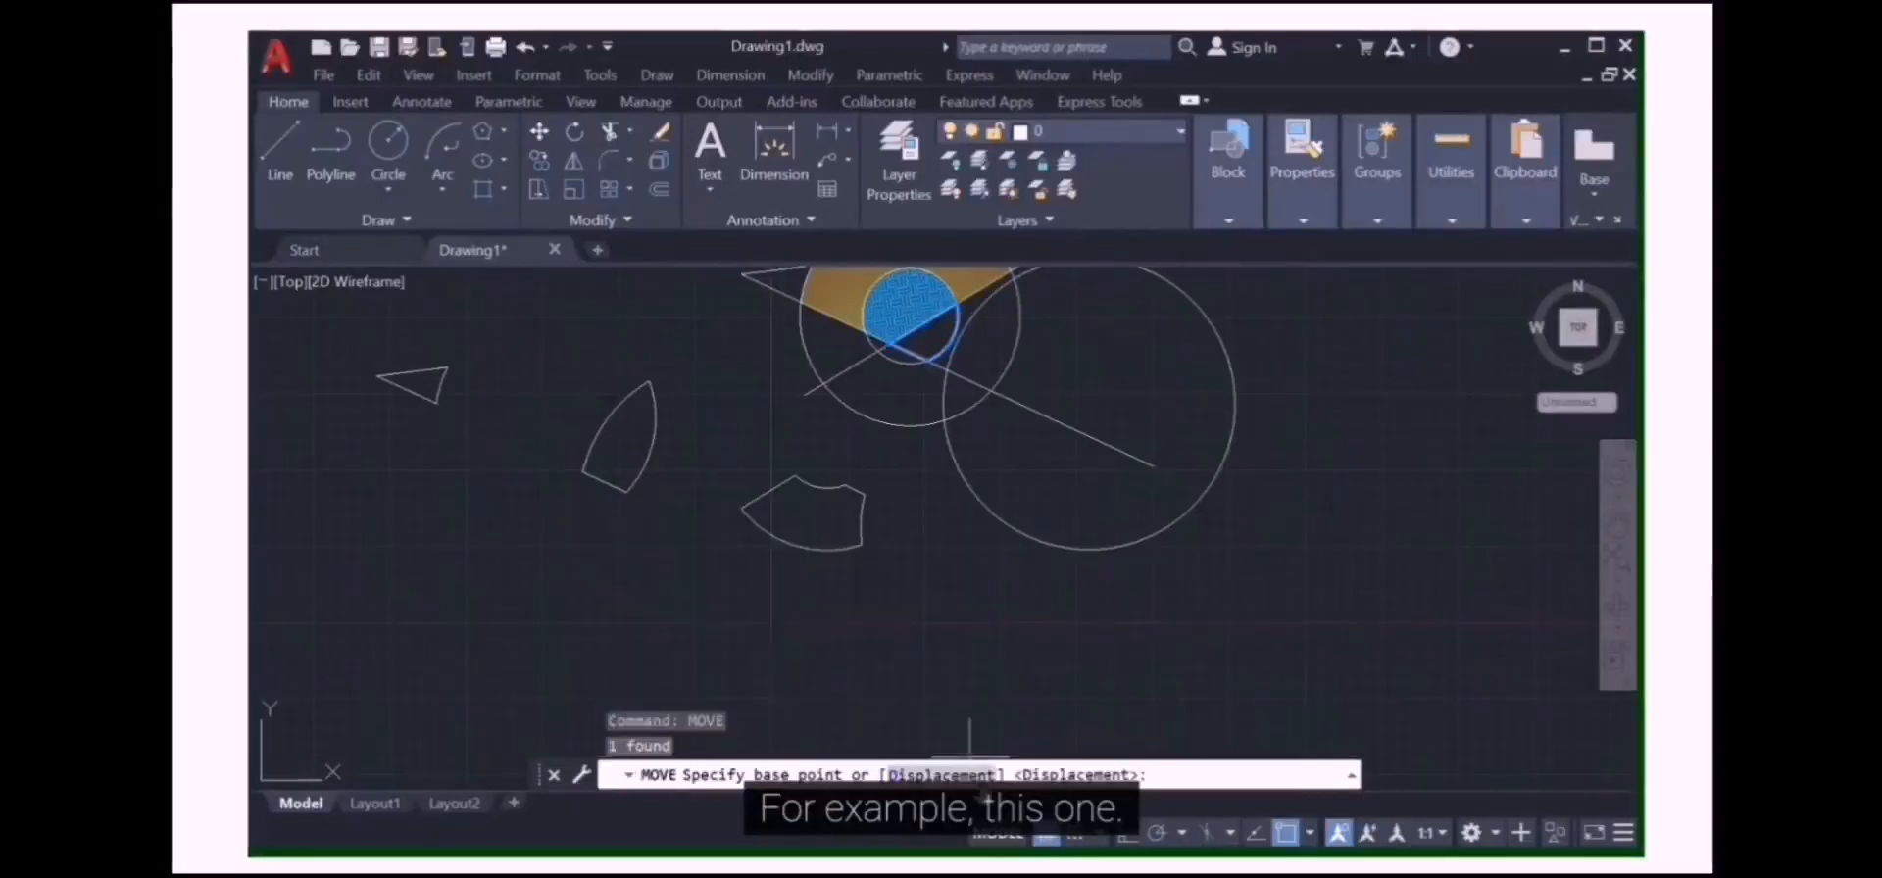
click(928, 336)
click(920, 534)
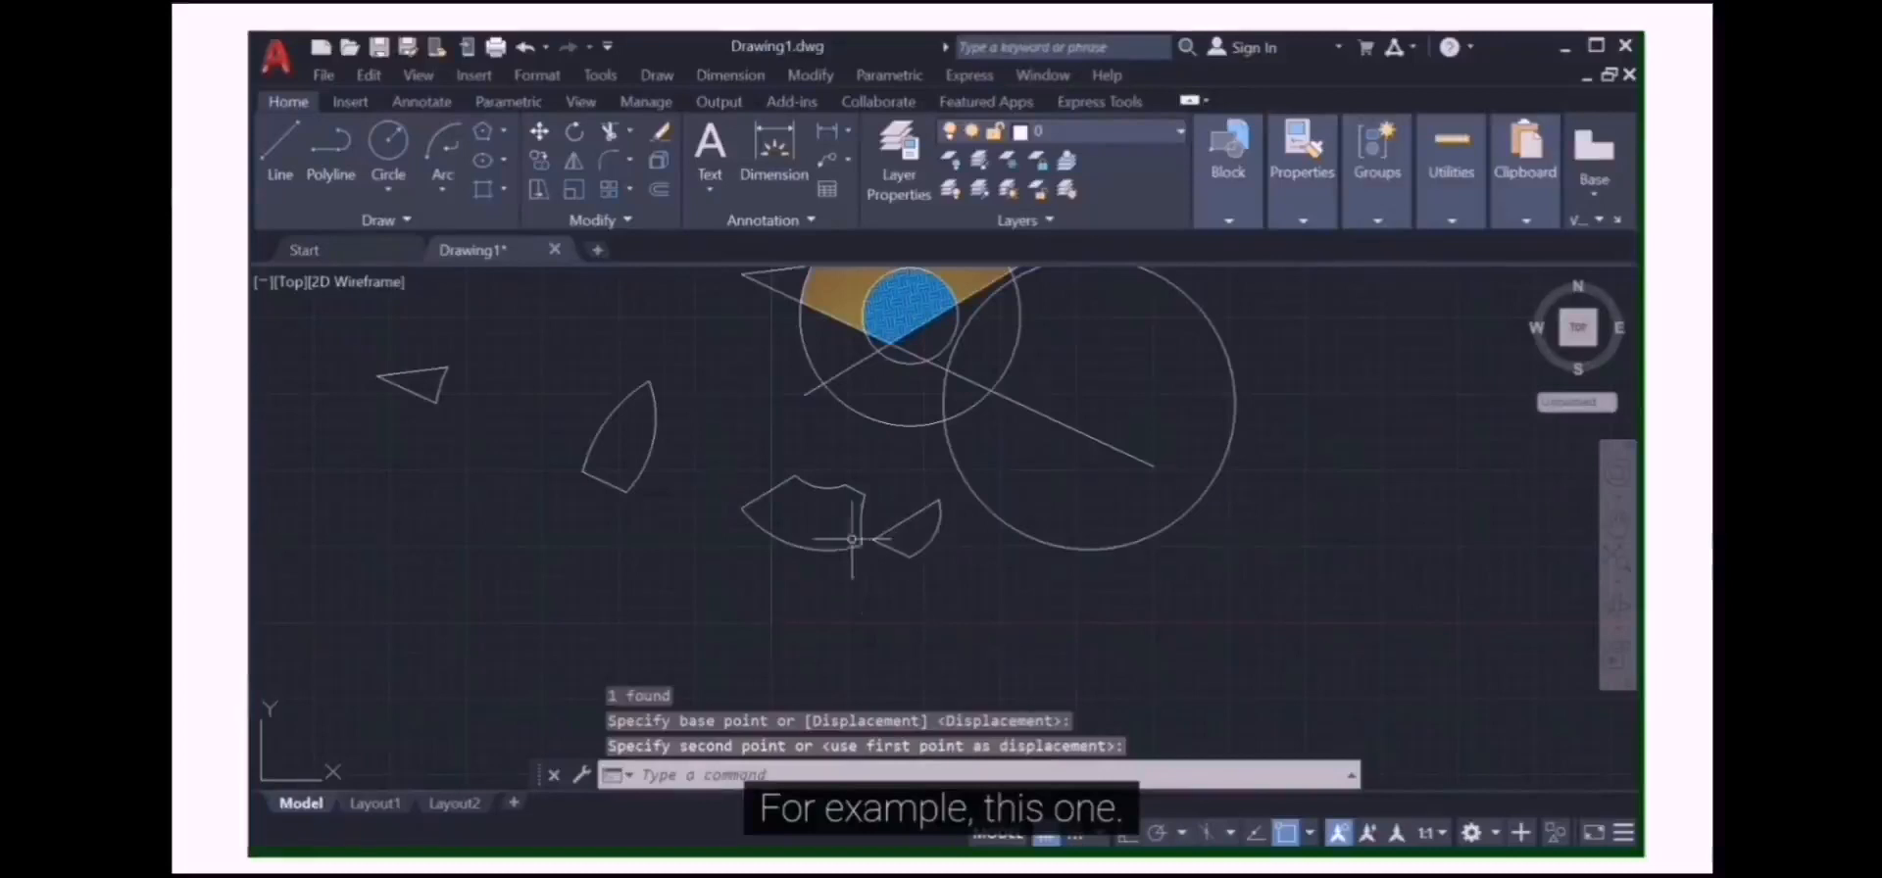
scroll(943, 463, down, 5)
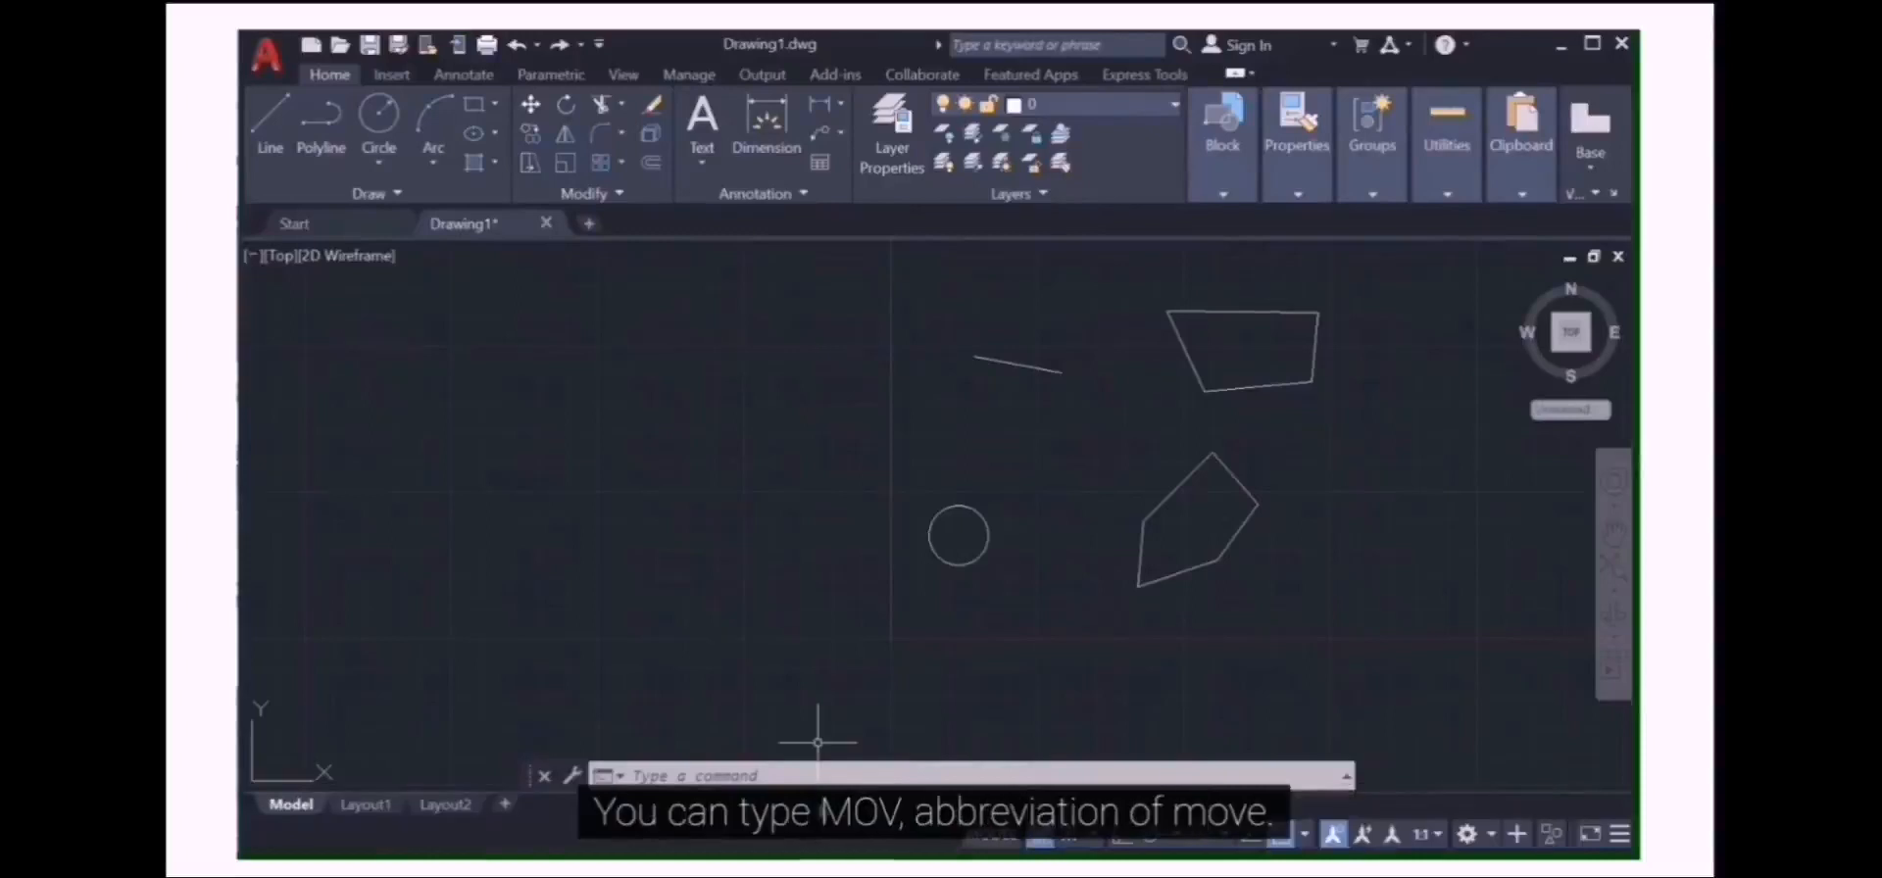
- Move the short line from its lower endpoint to the circle's centre, and undo the move
click(824, 778)
text(MOVE)
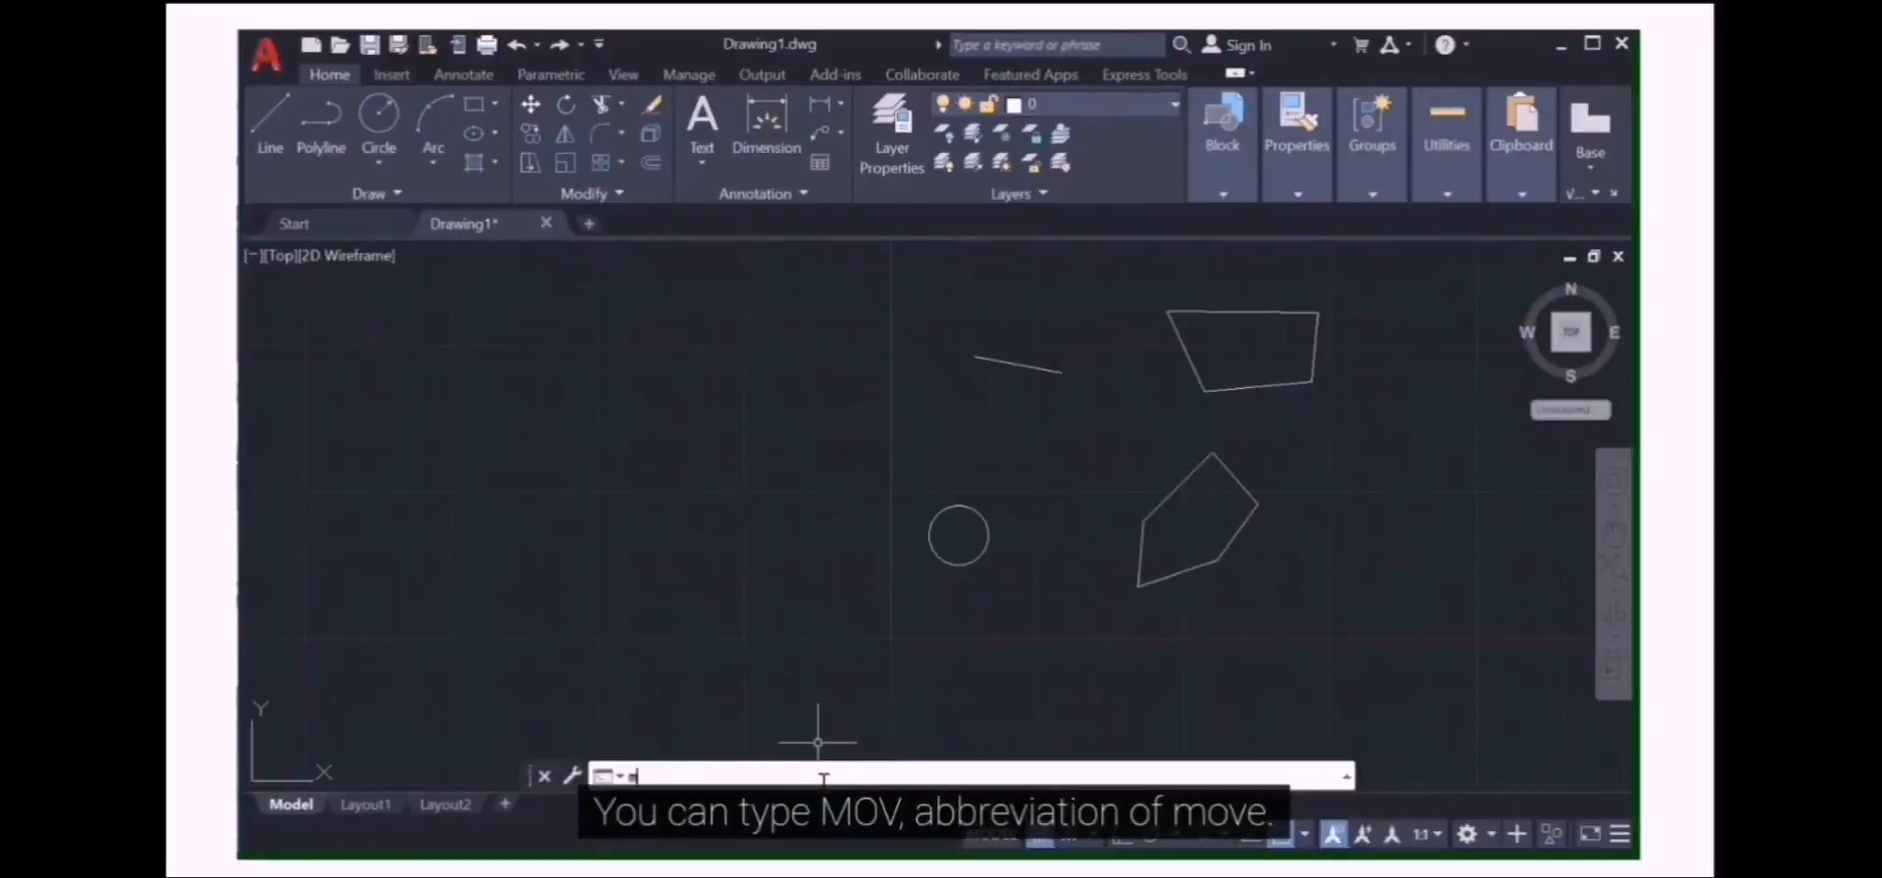
key(Return)
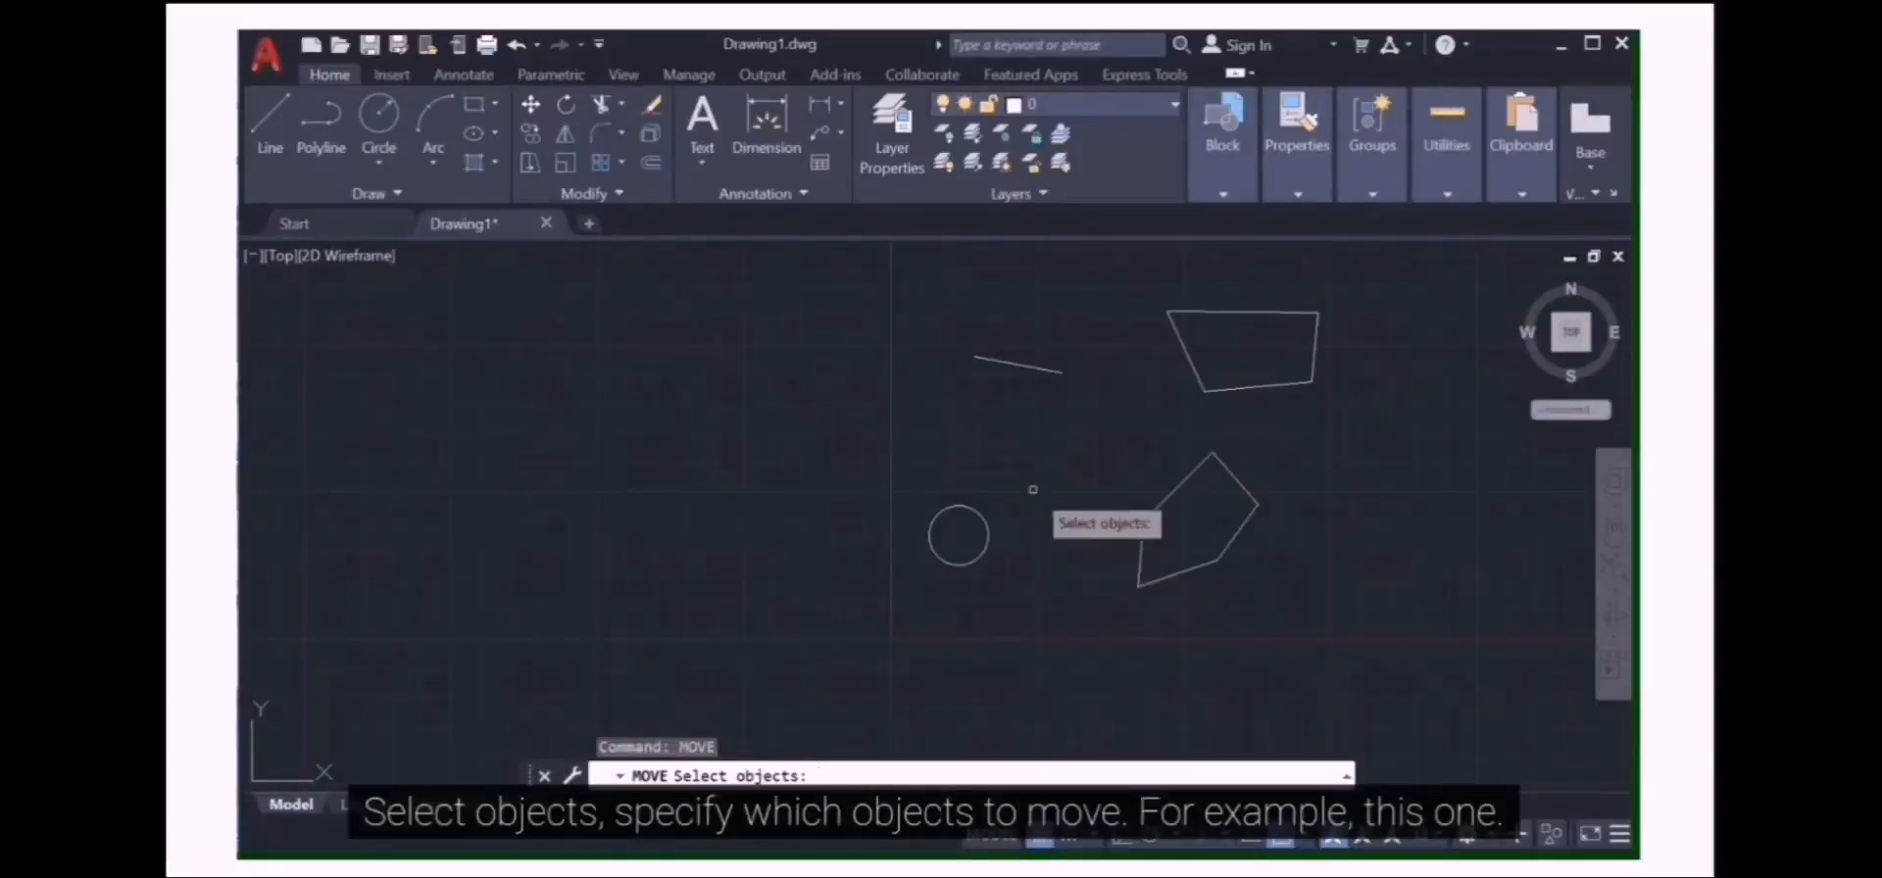
click(1020, 366)
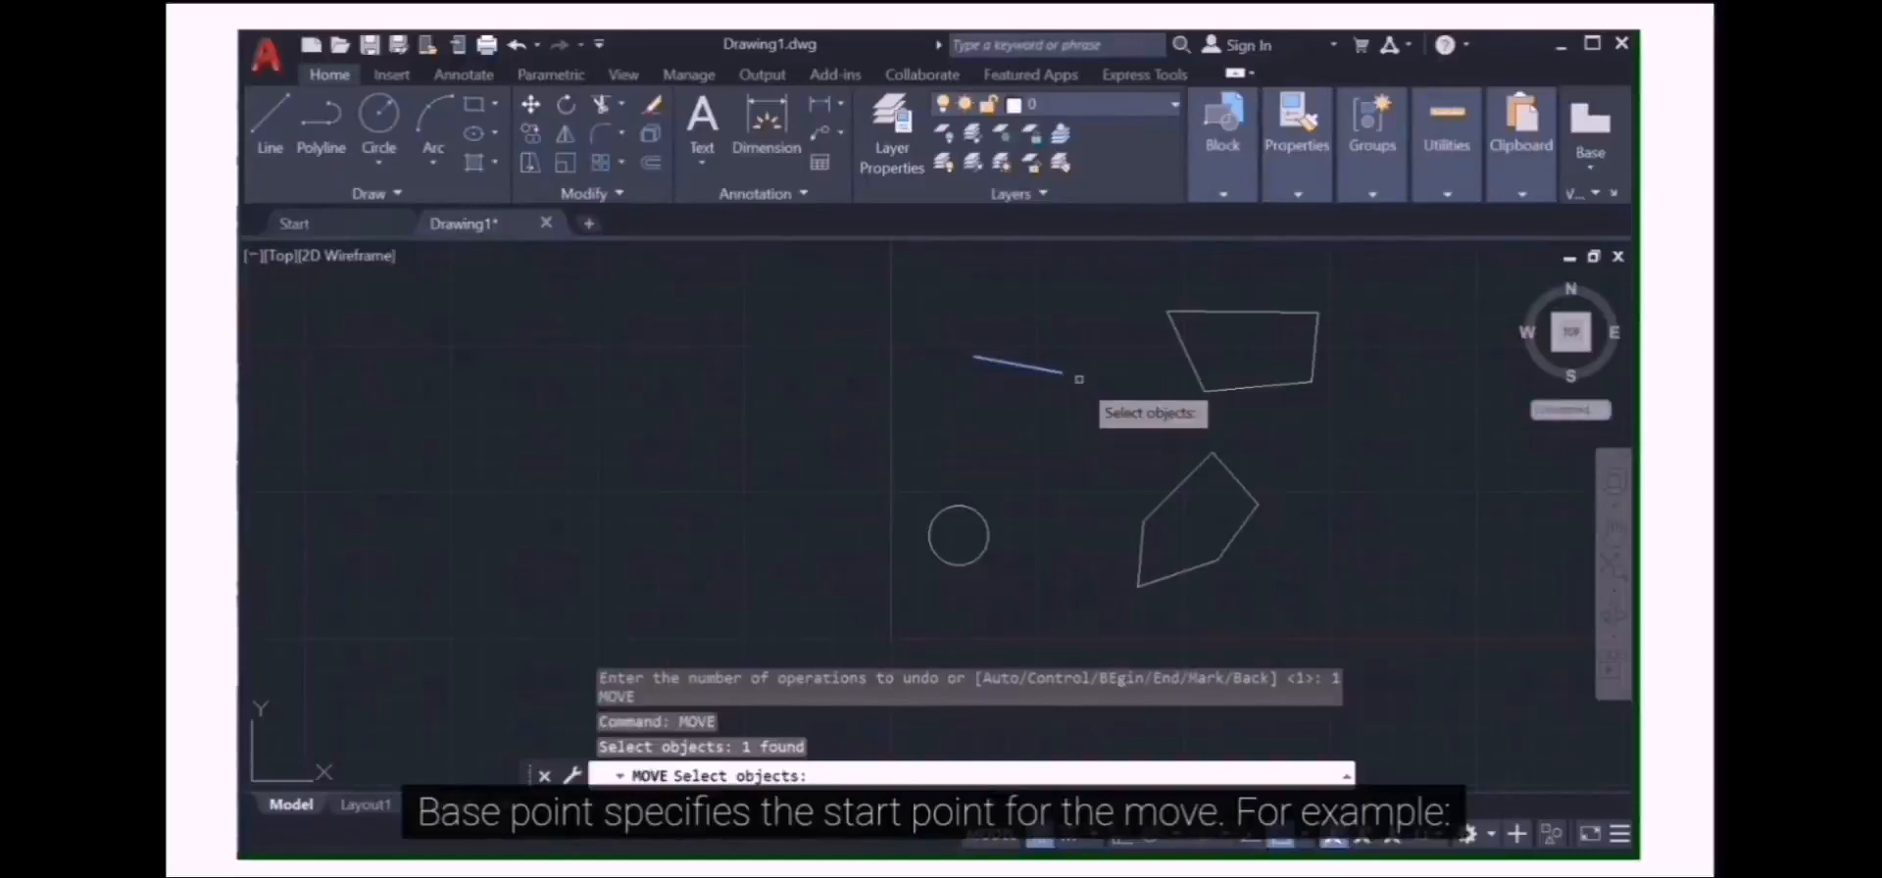
key(Return)
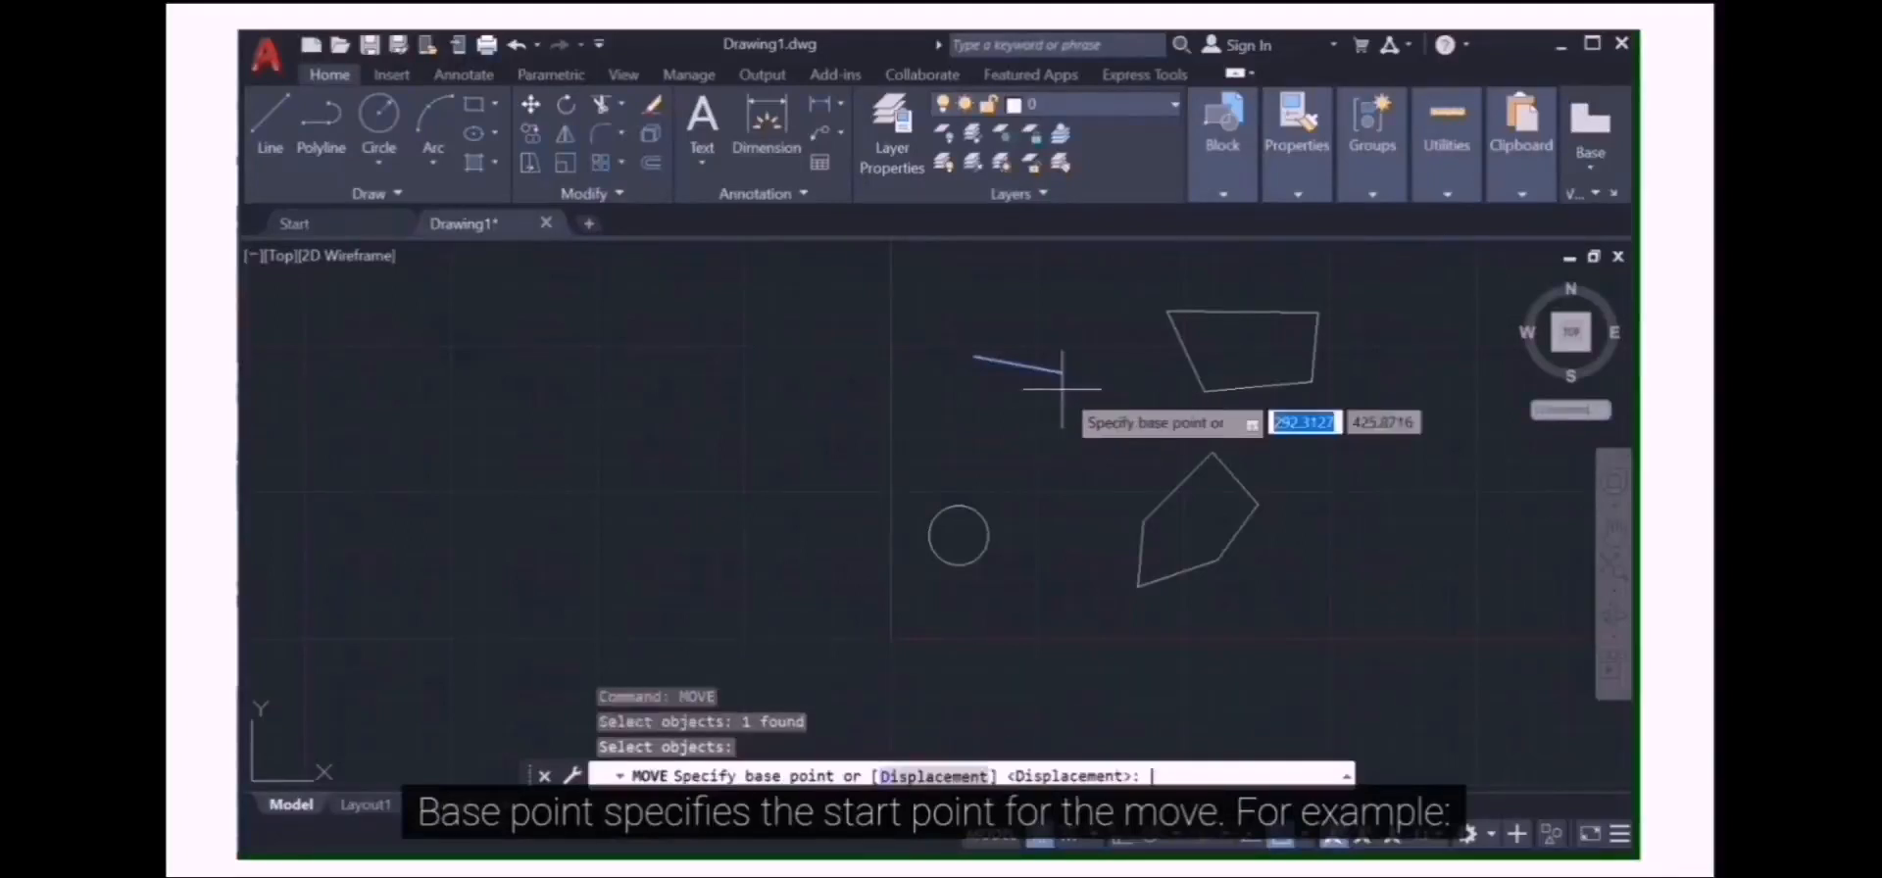
click(1062, 373)
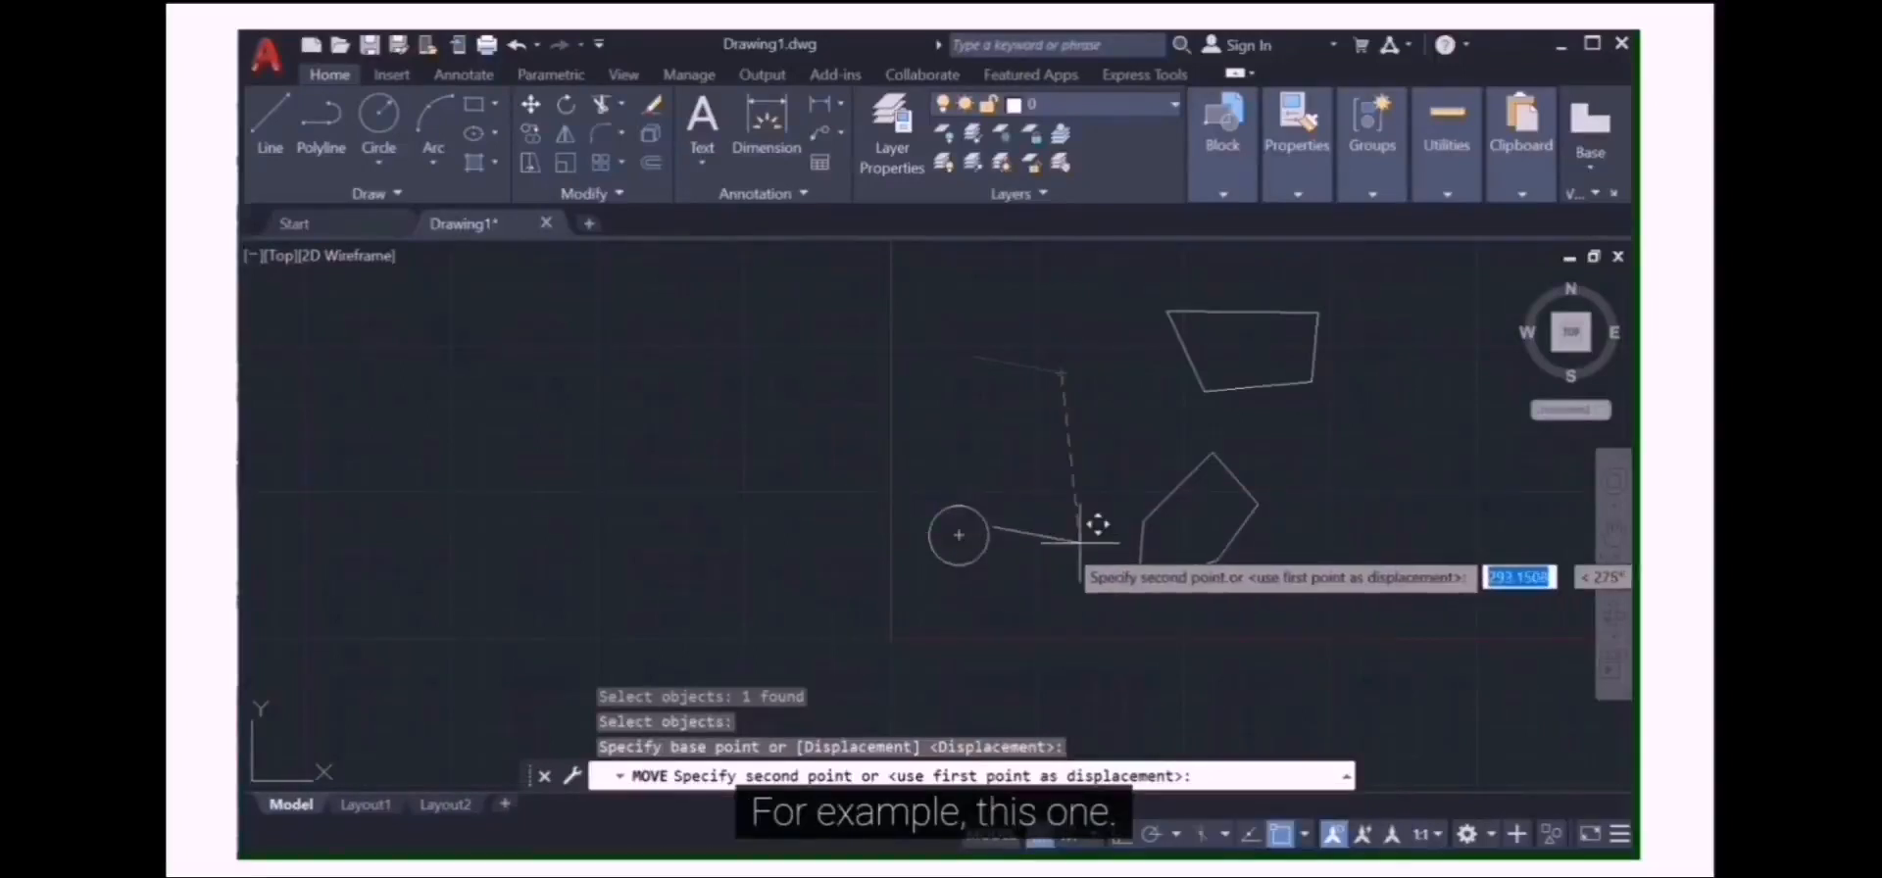
click(958, 533)
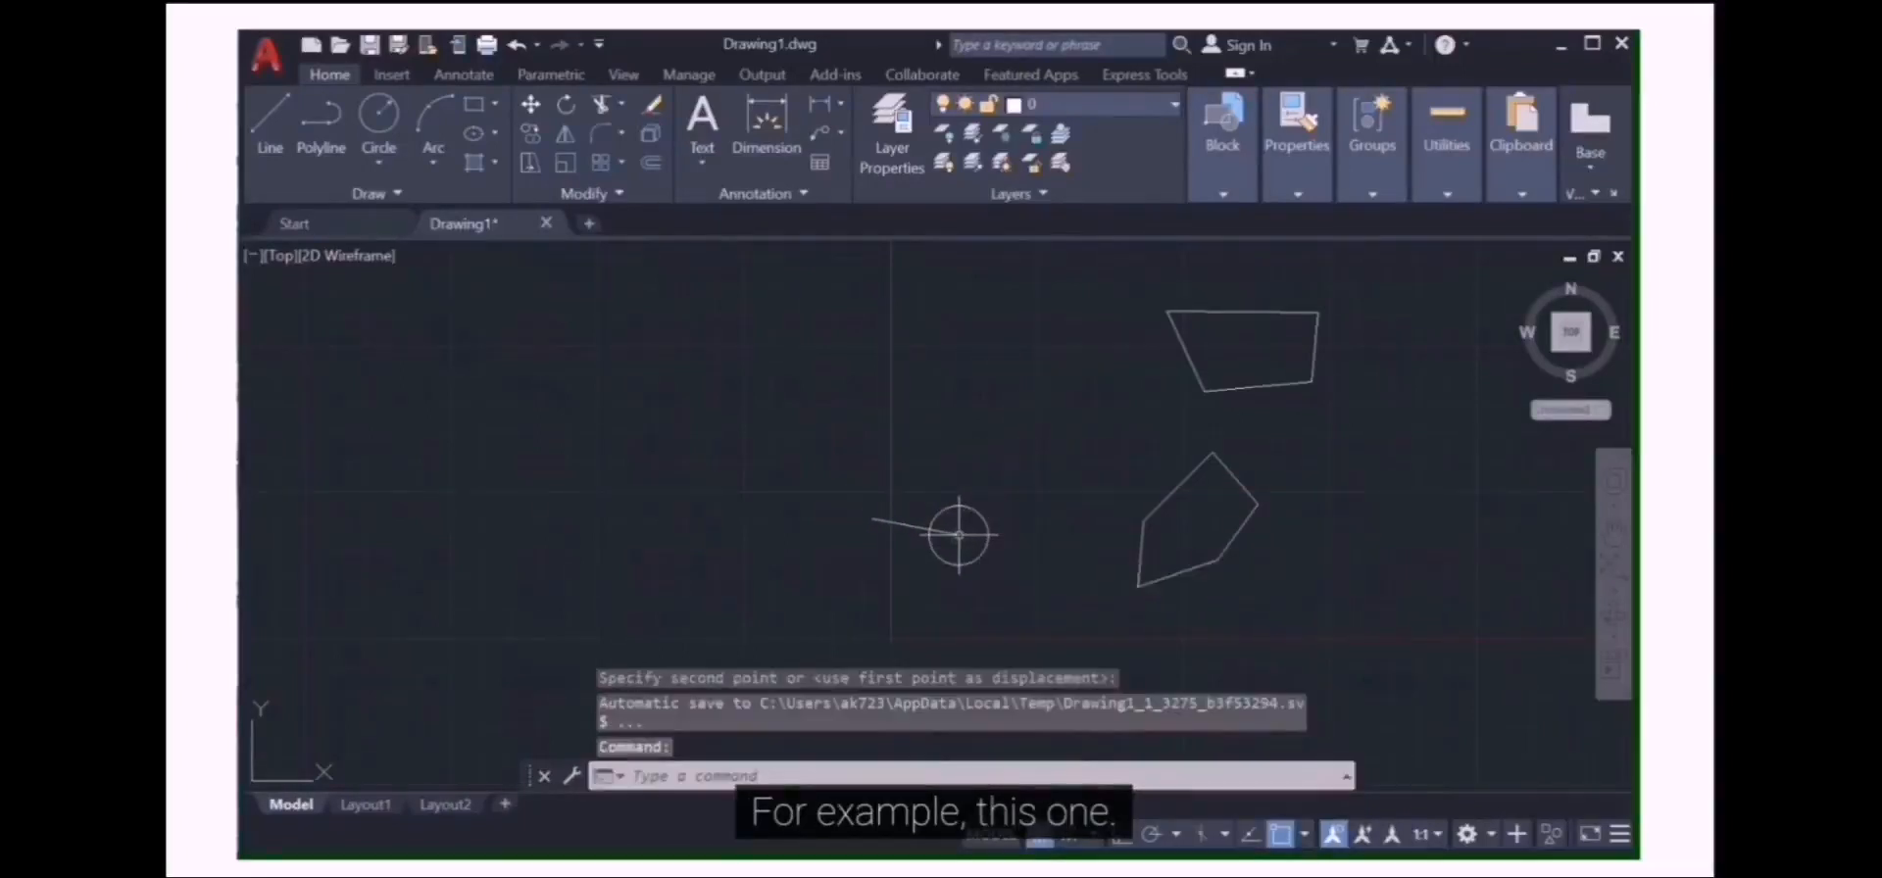
click(517, 46)
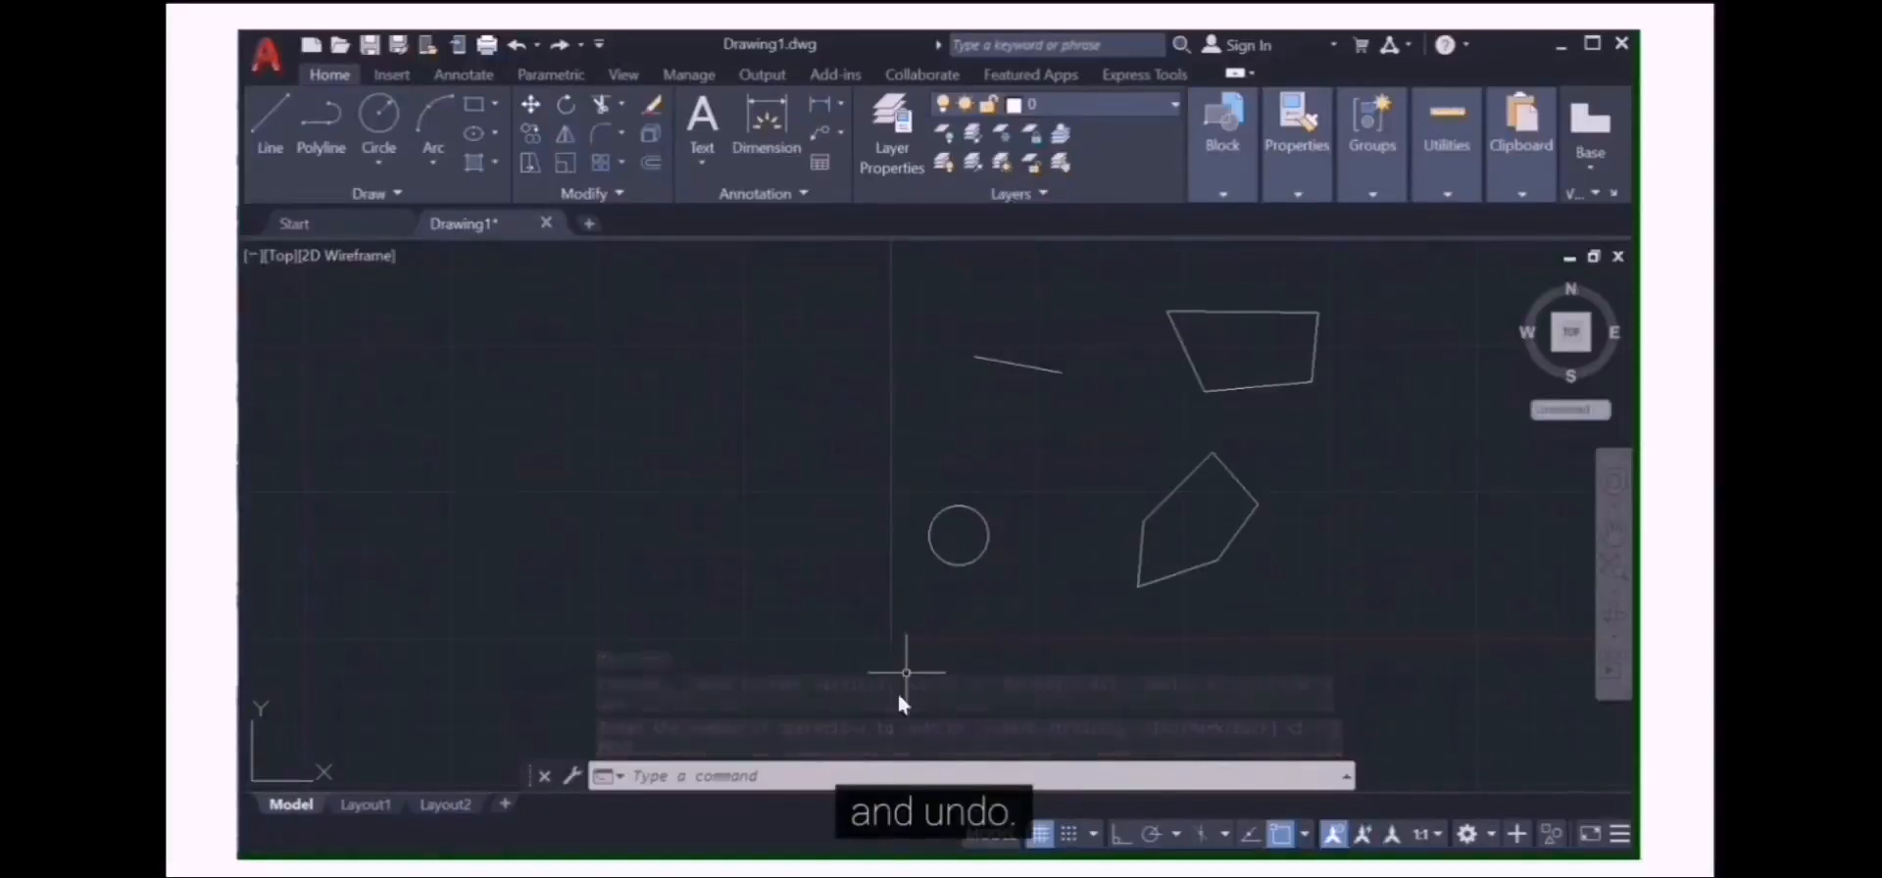
- Move the short line from its lower endpoint to a second point 2 units away at an angle of 3°
click(886, 775)
text(mo)
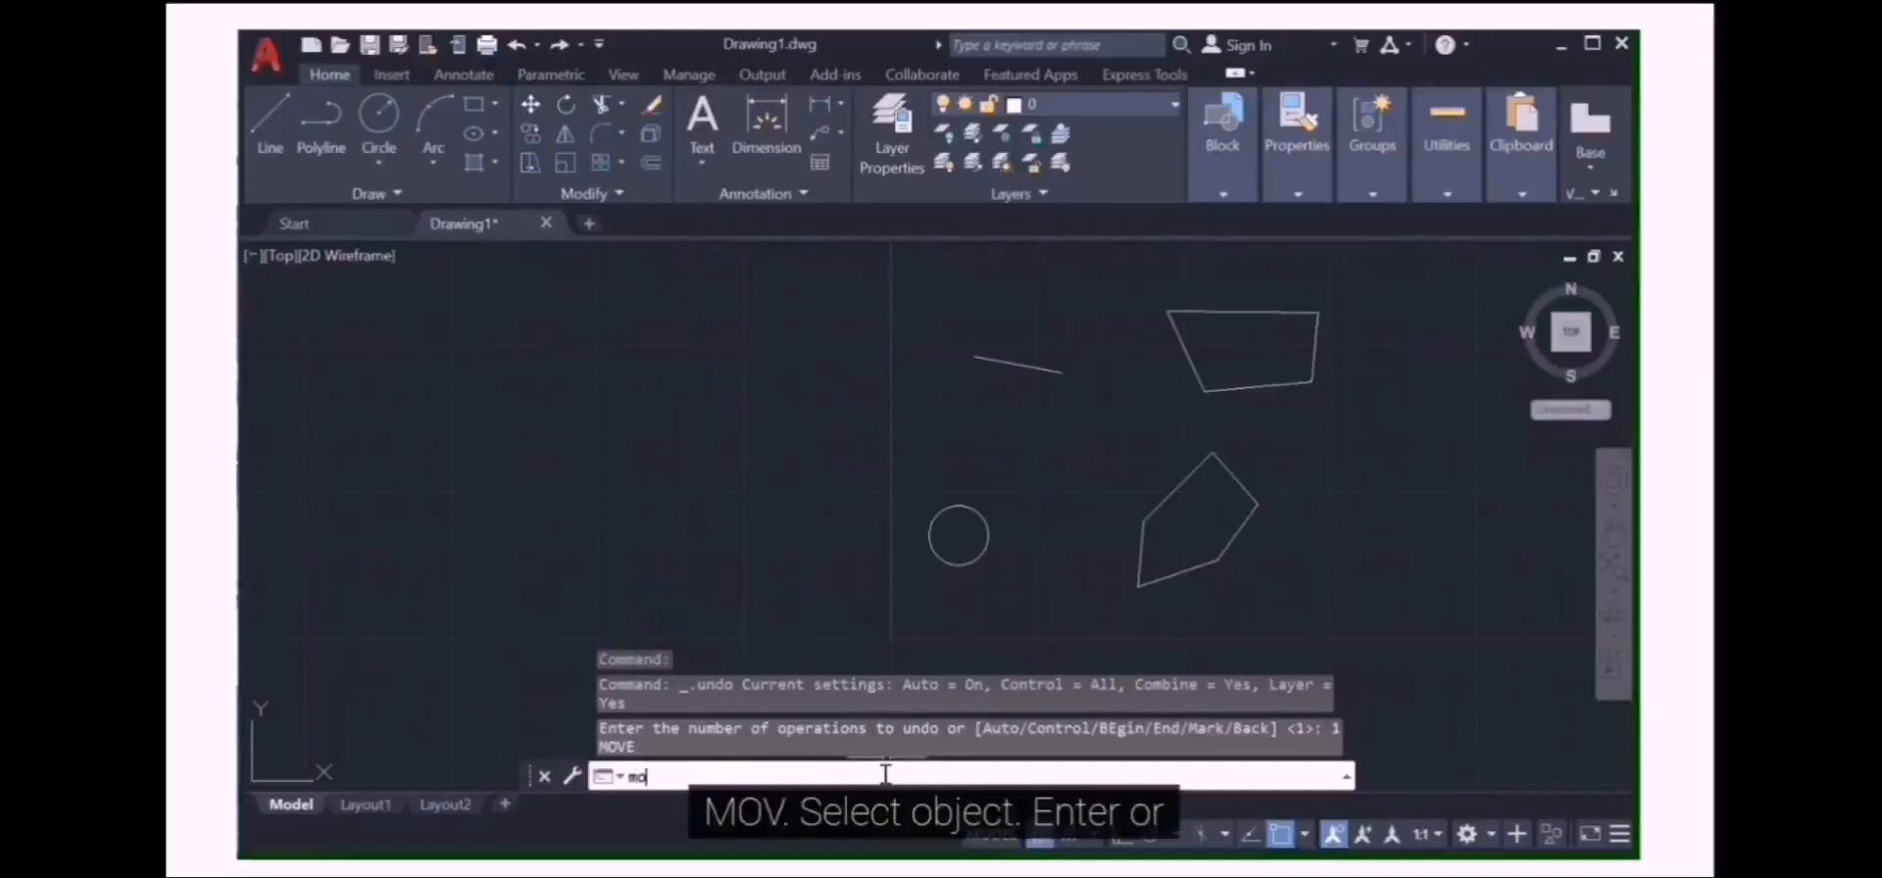
text(v)
key(Return)
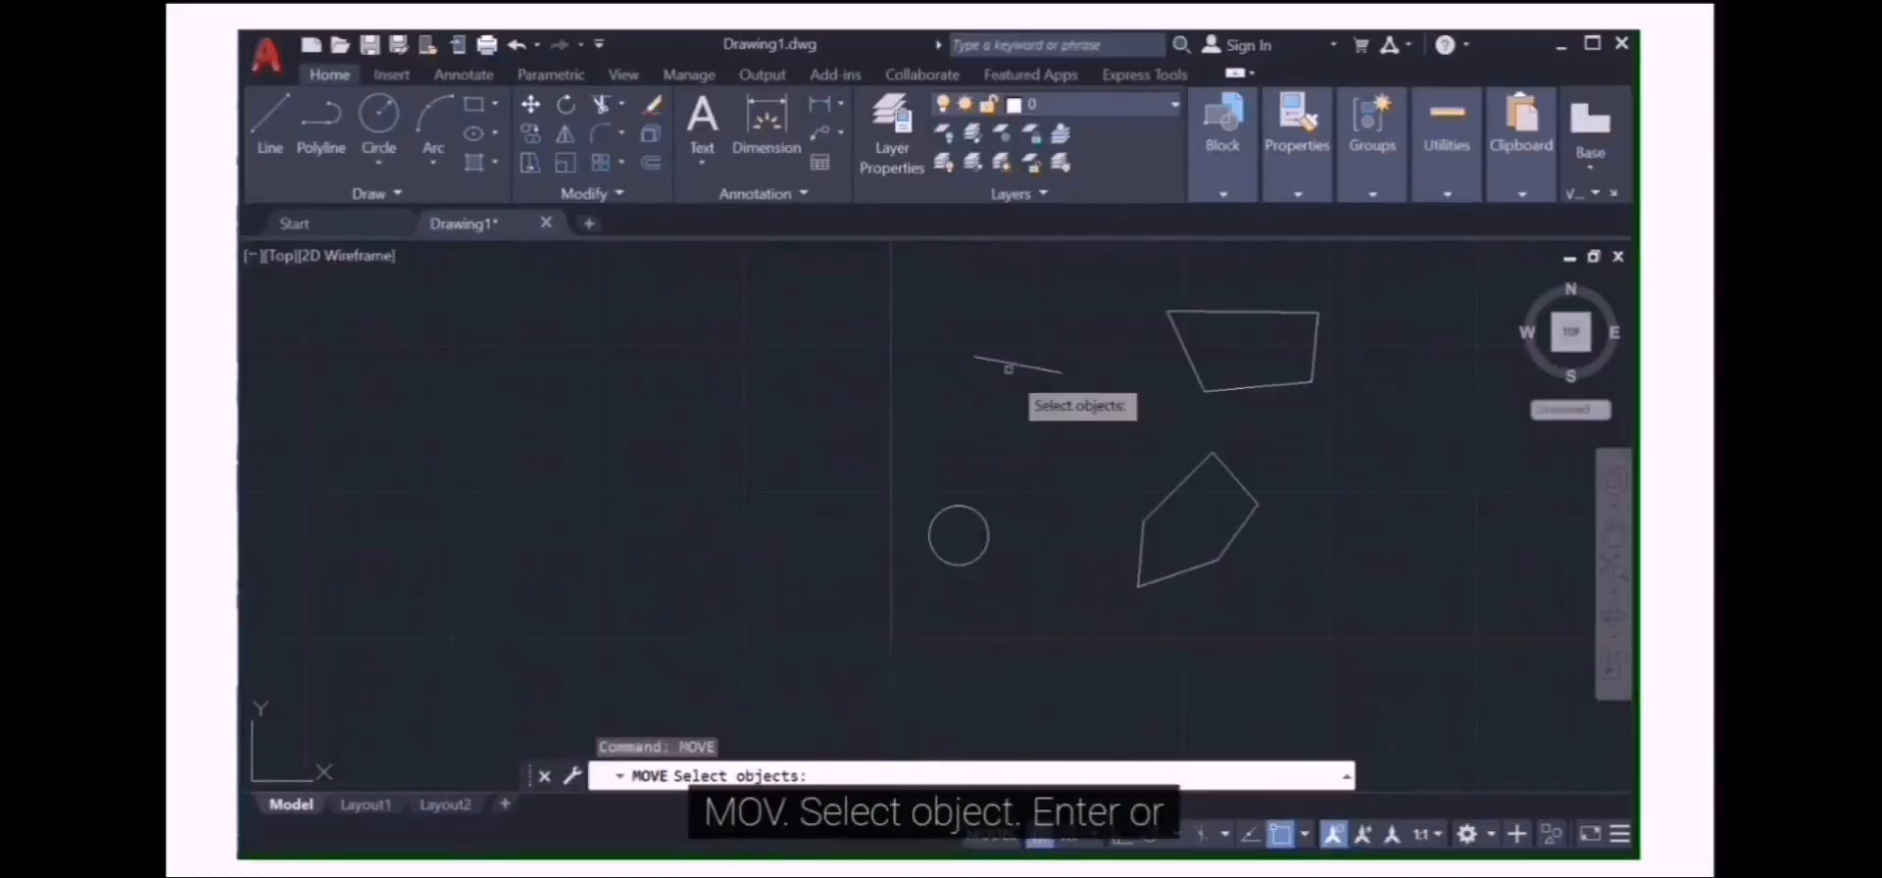
click(1009, 361)
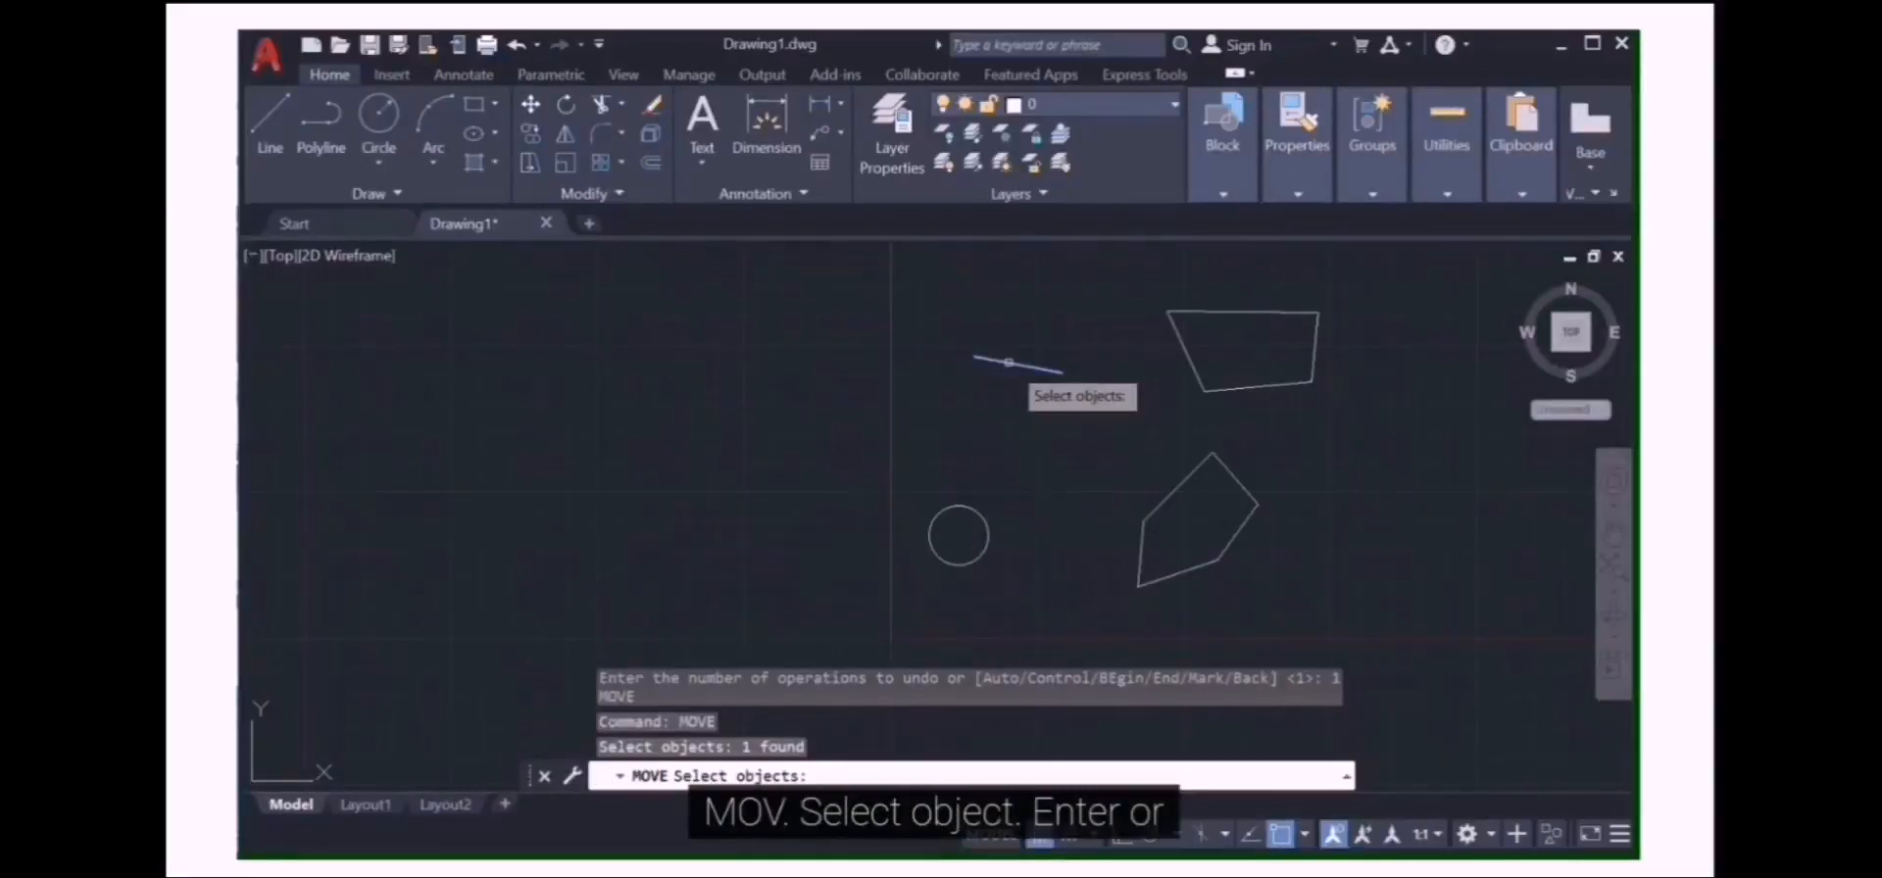
key(space)
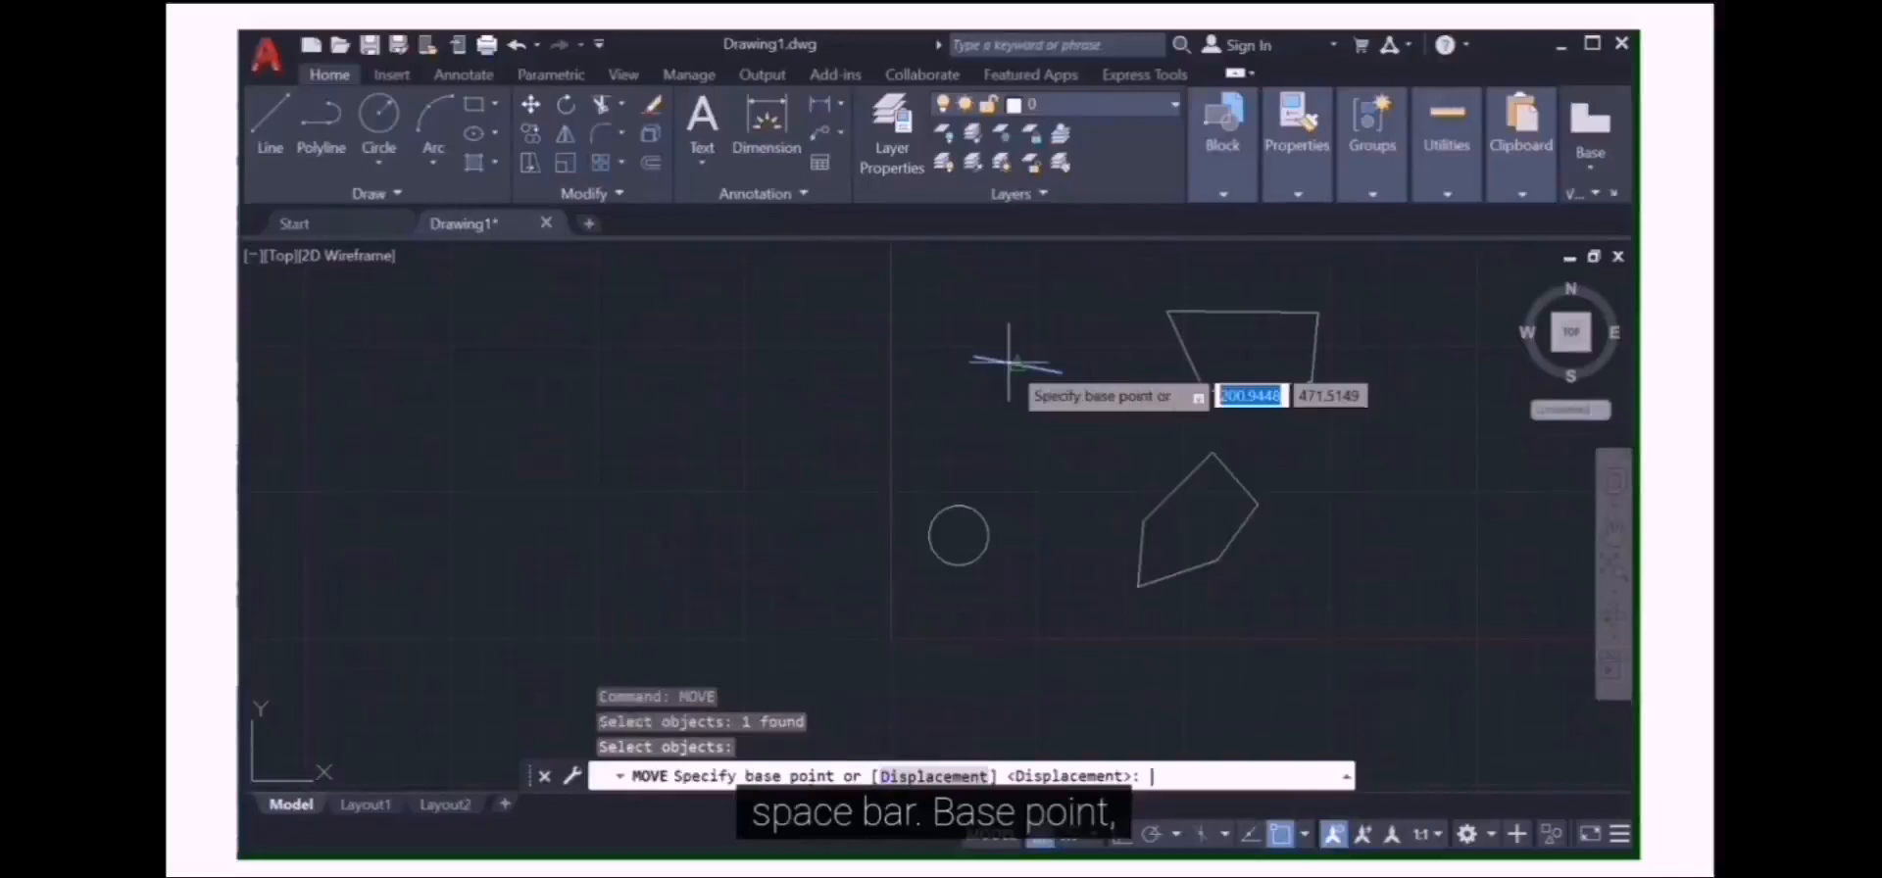
click(1059, 372)
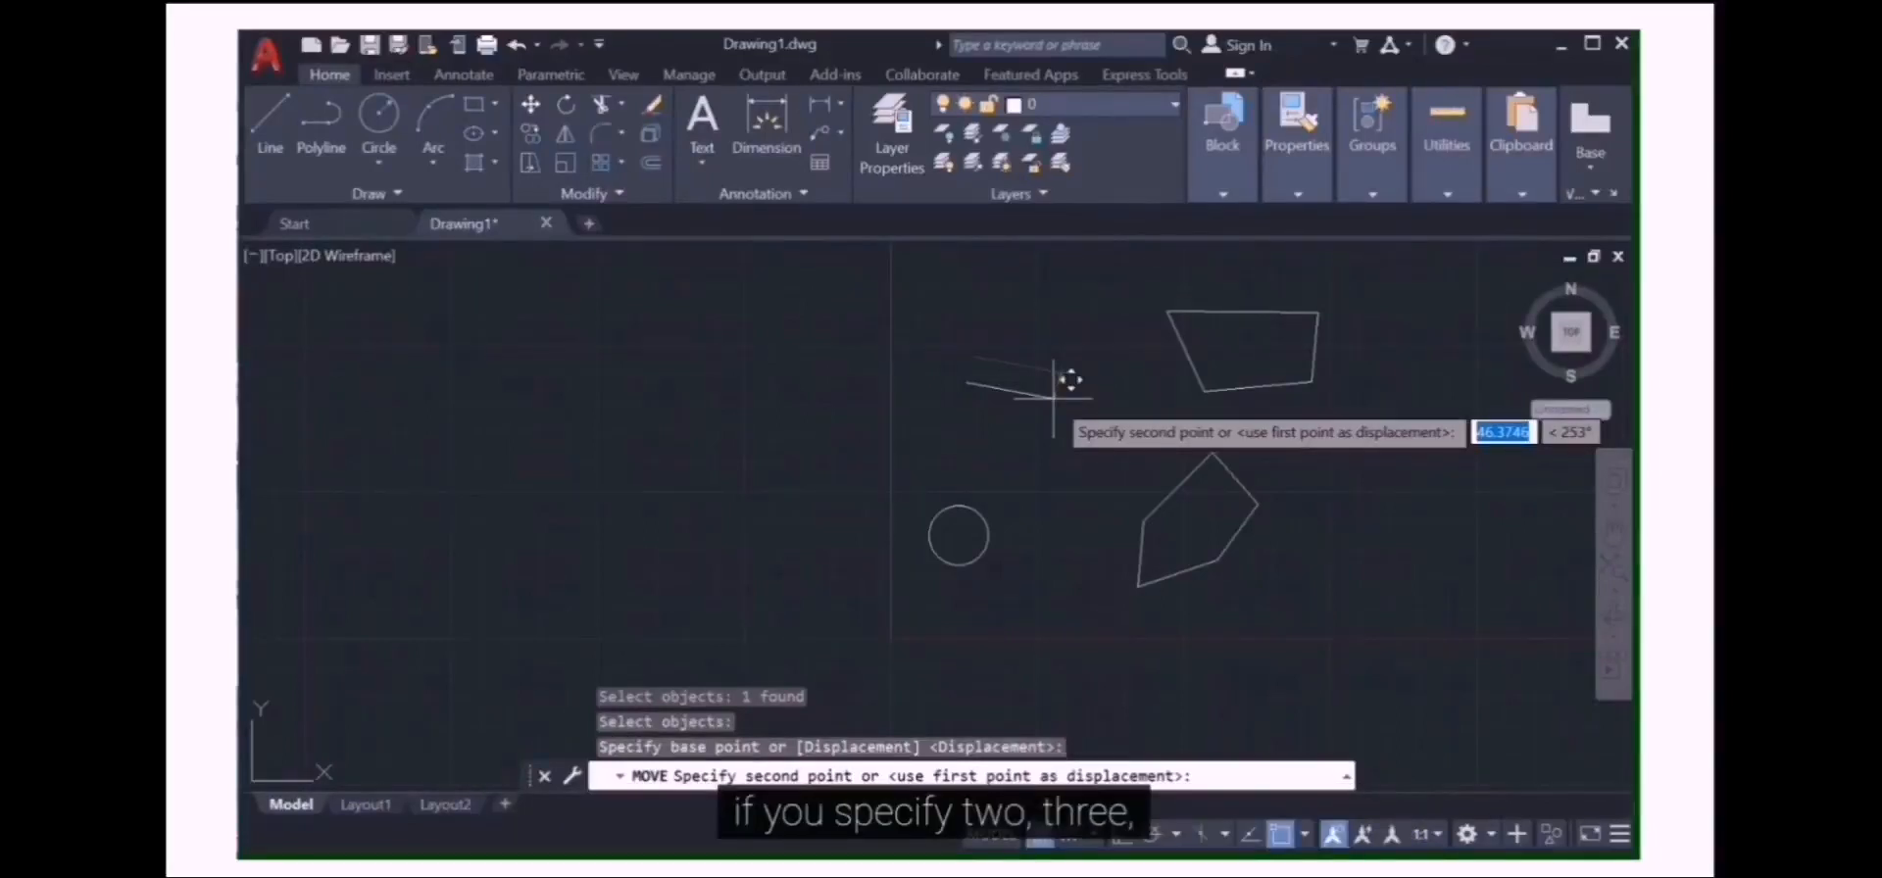
text(2)
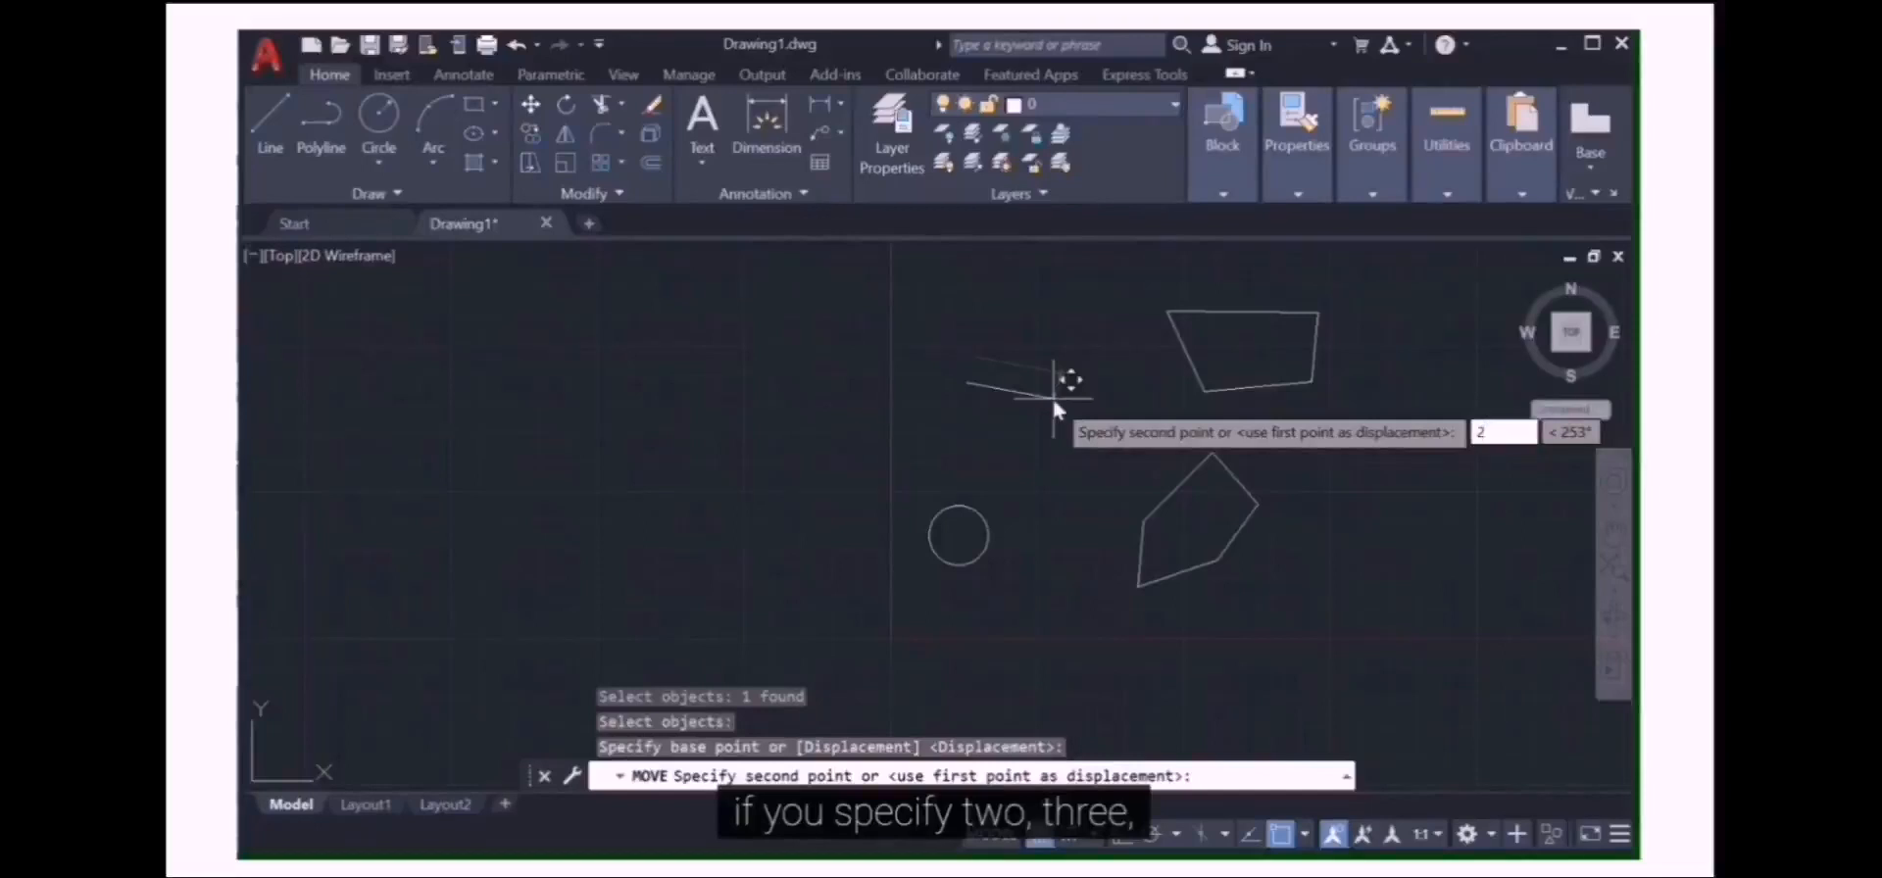
key(Tab)
text(3)
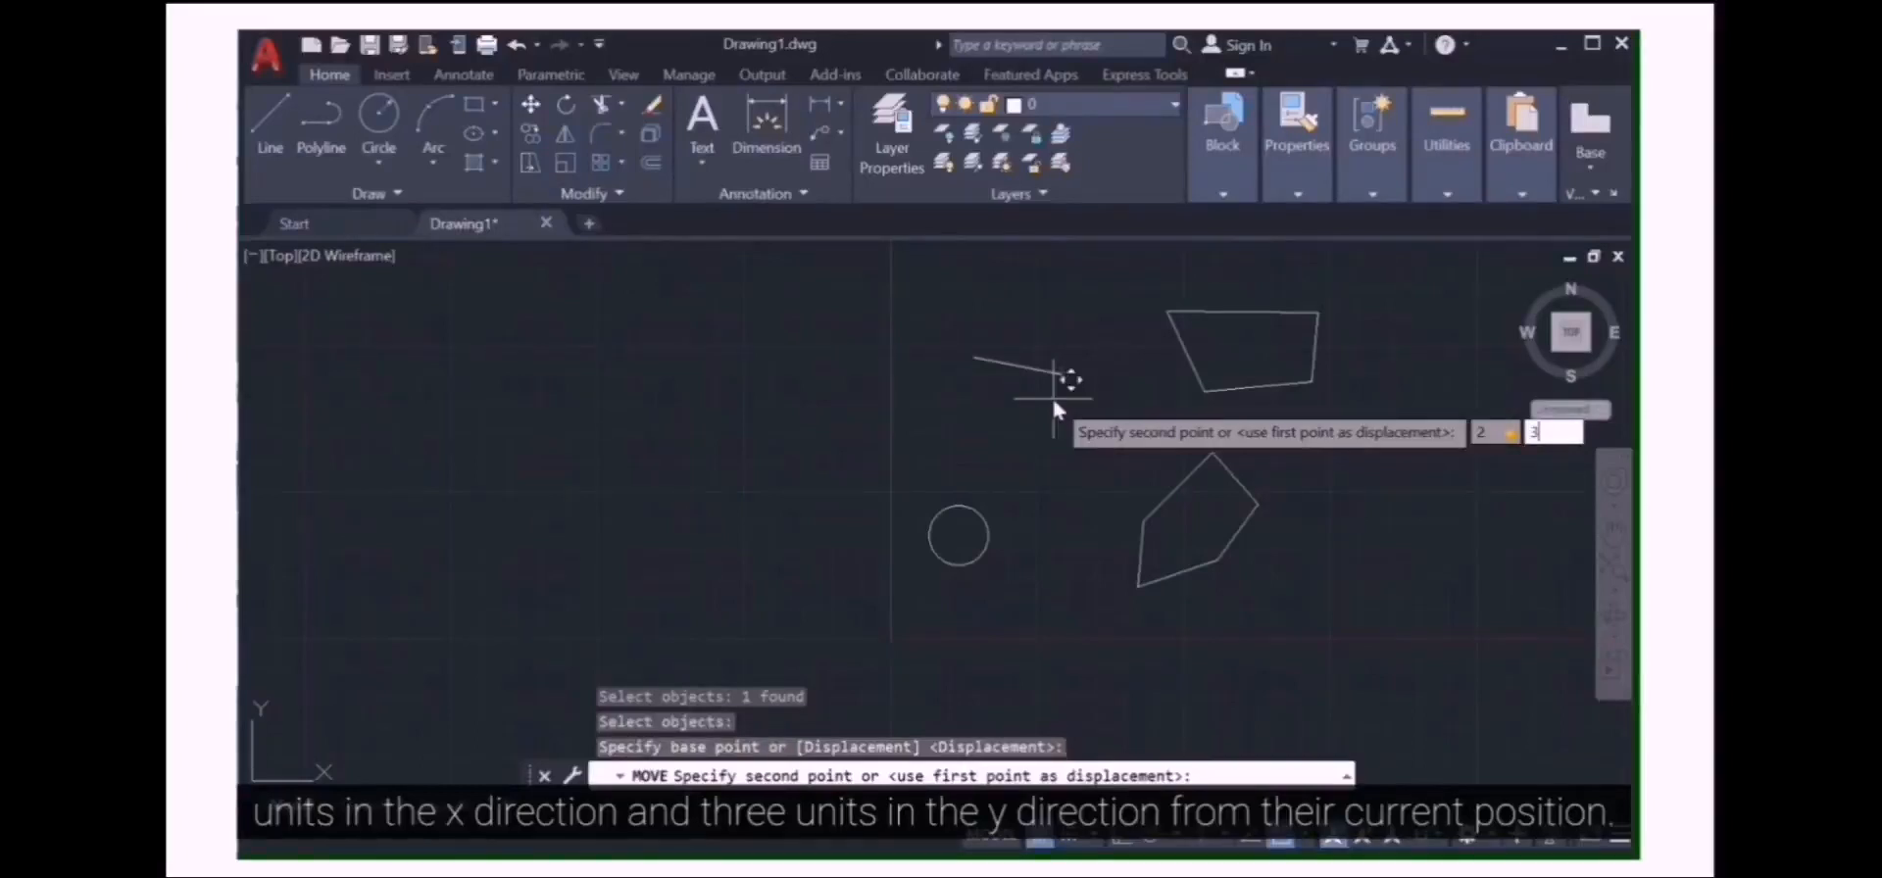
key(Return)
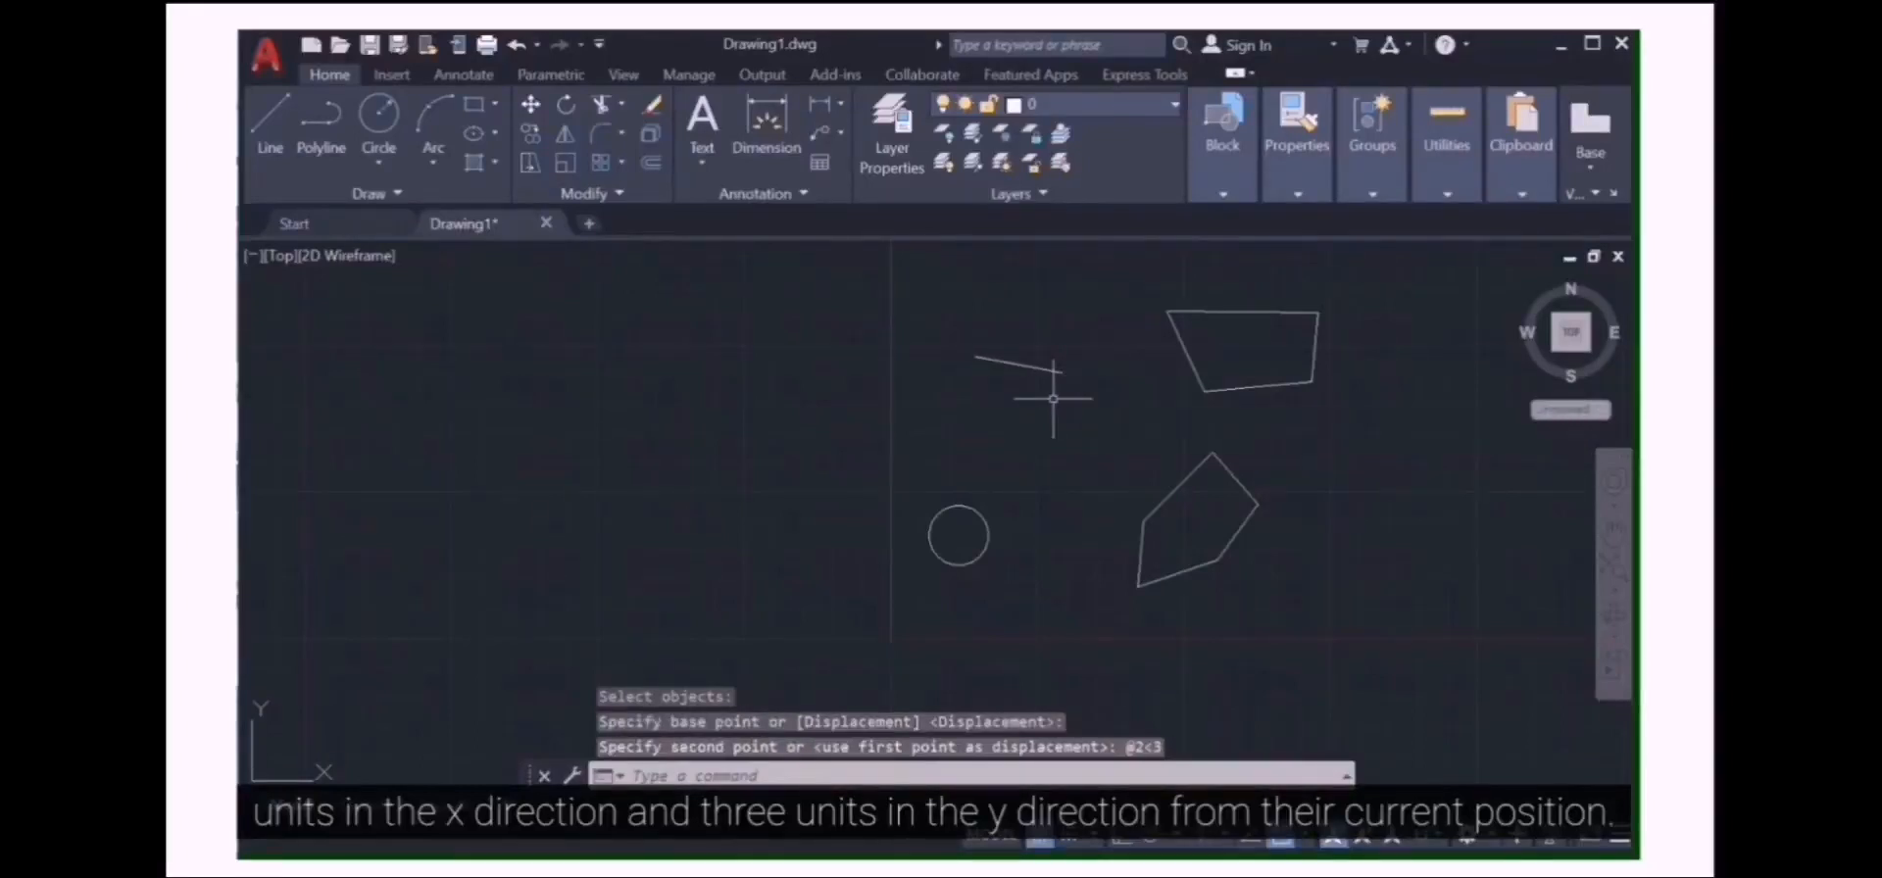
scroll(1030, 285, up, 4)
scroll(1030, 384, down, 4)
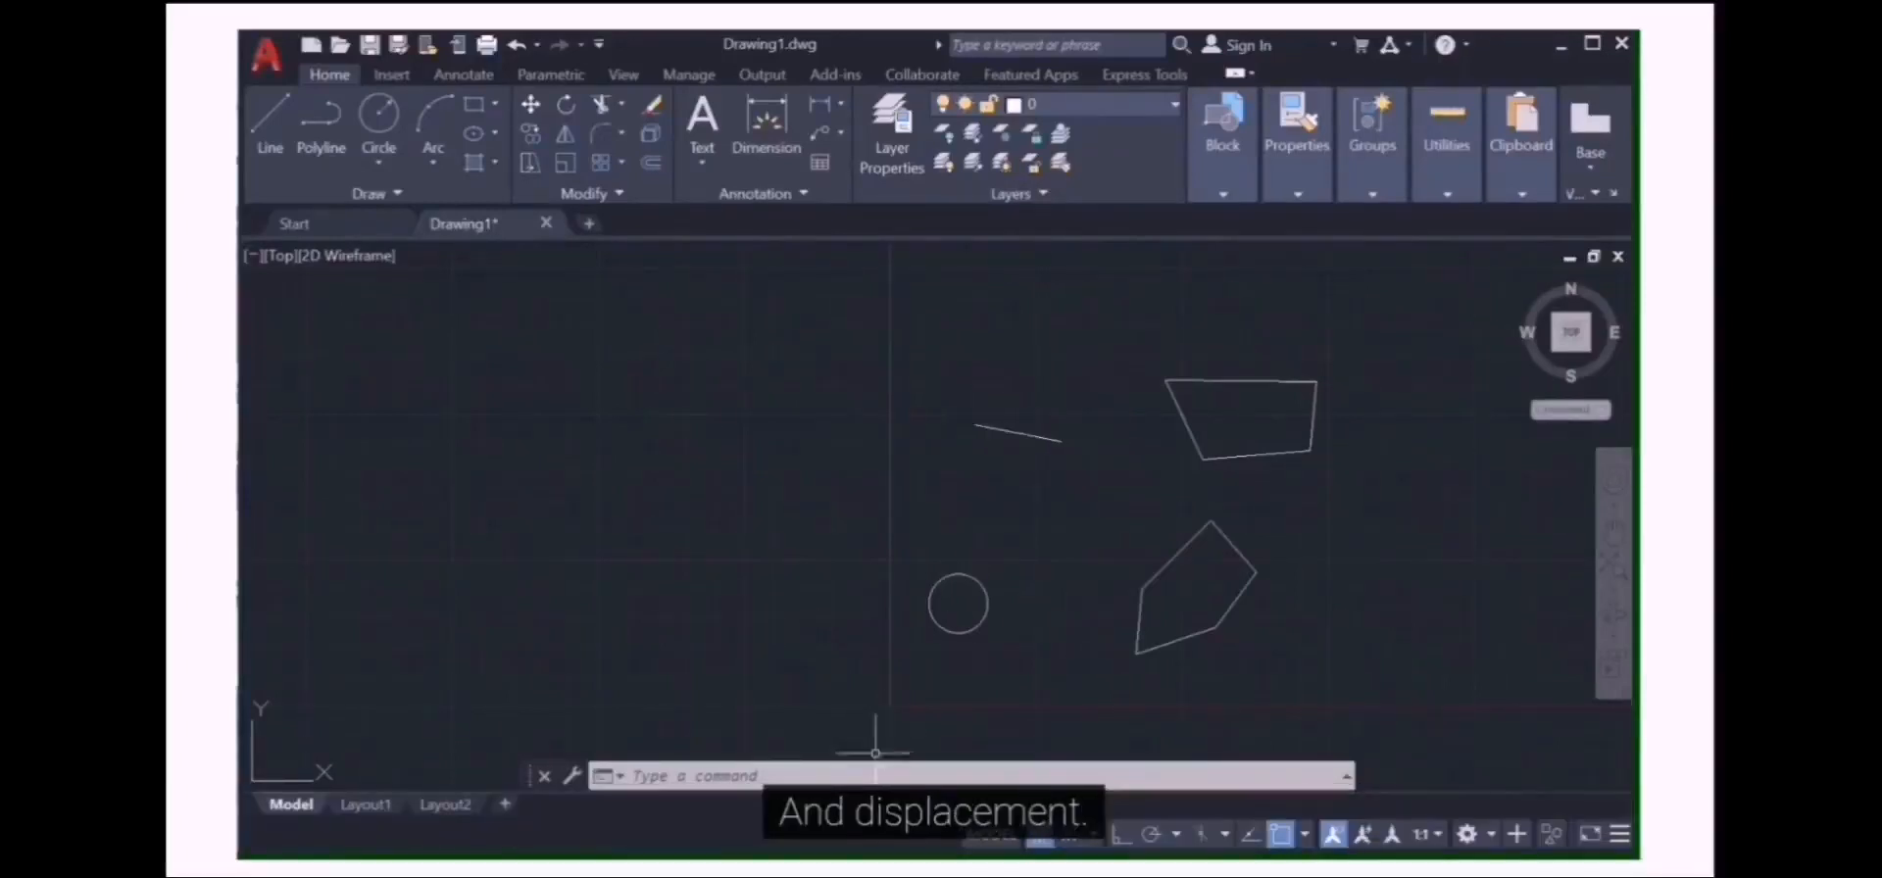
- Move the short line with the Displacement option, using the circle's centre as the displacement point
text(MOV)
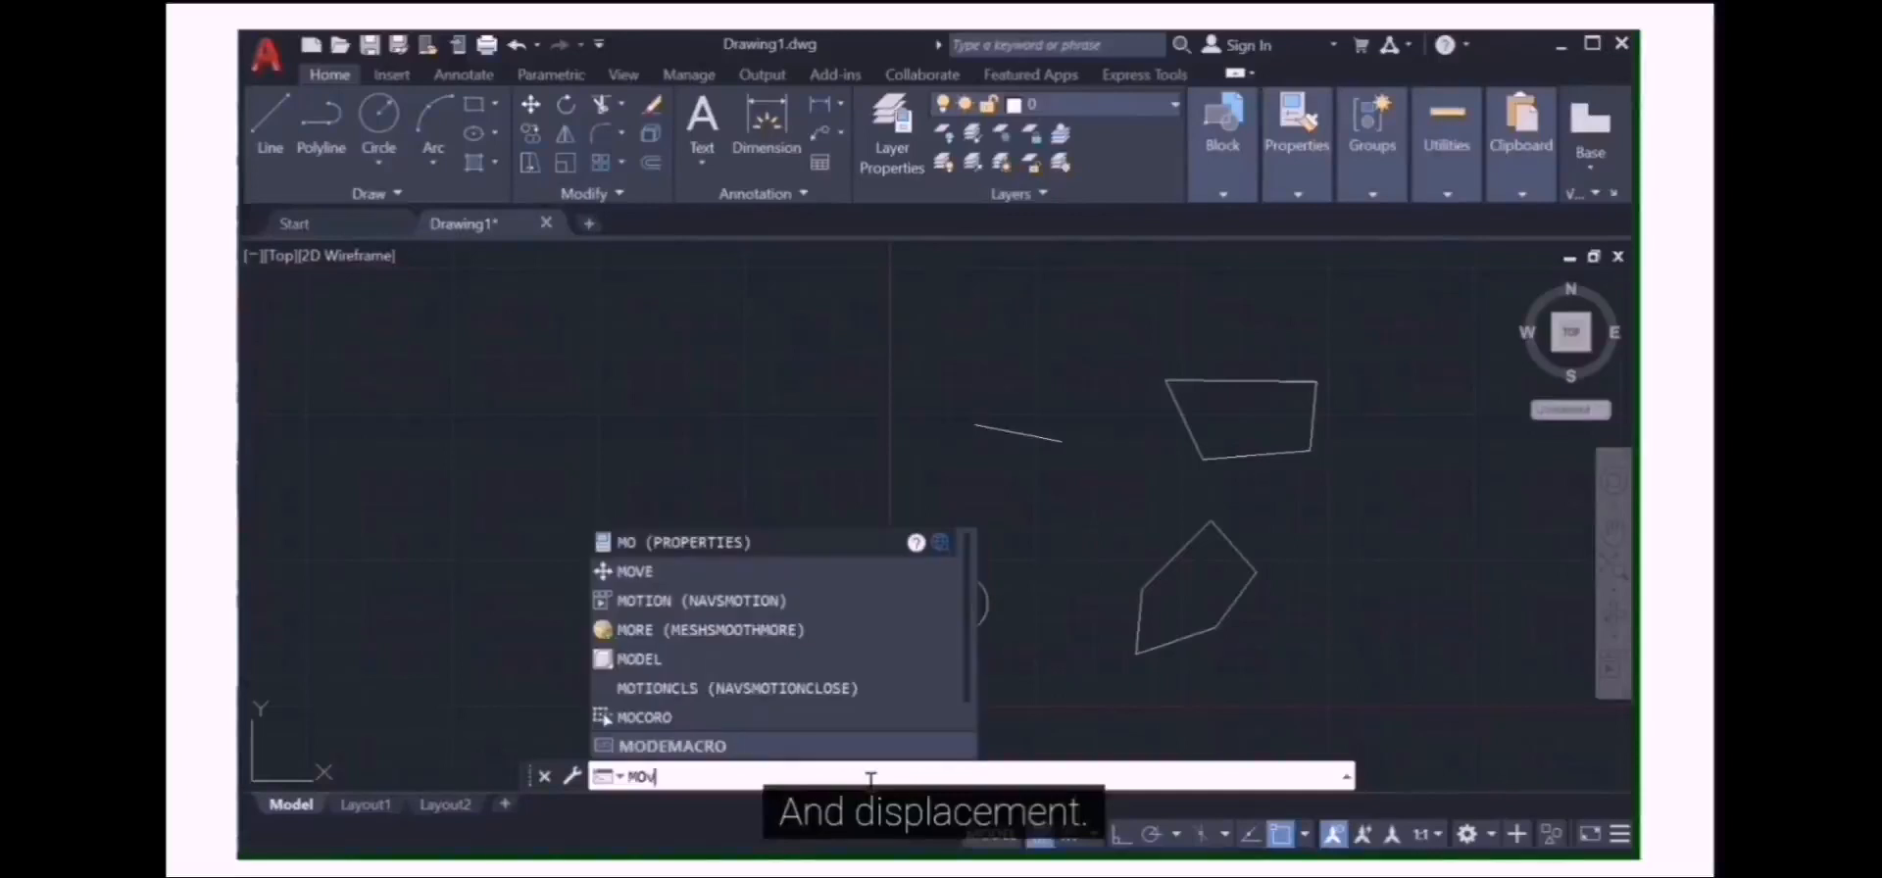
text(E)
key(Return)
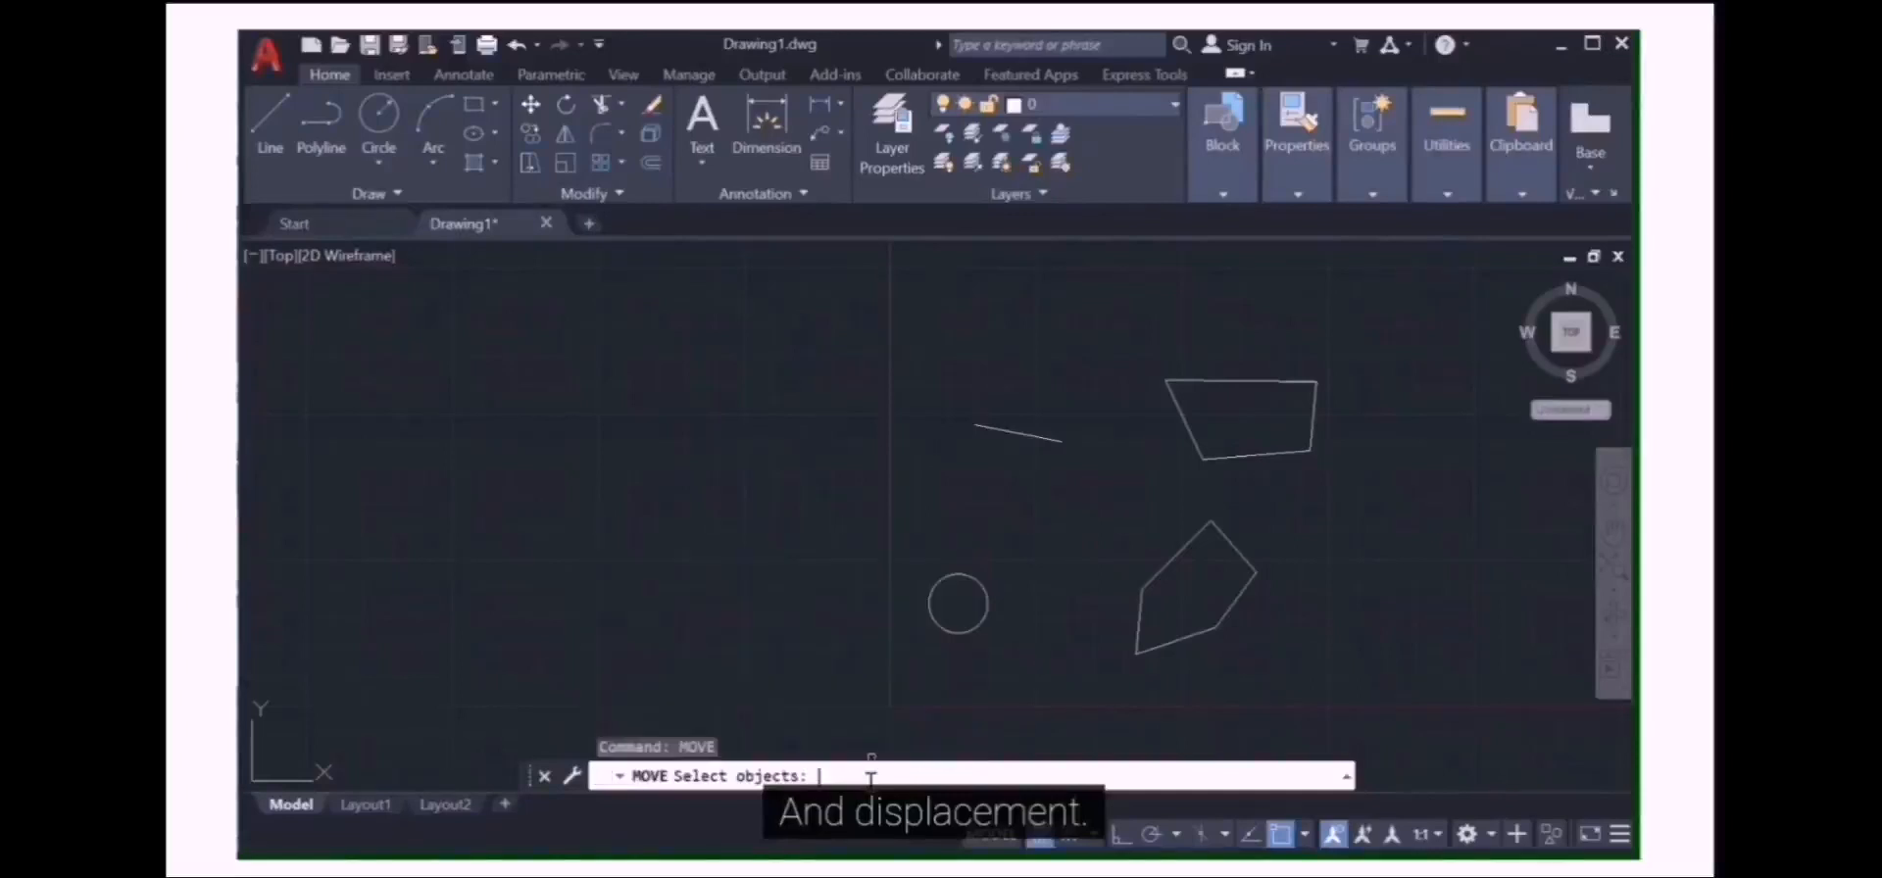
click(1032, 438)
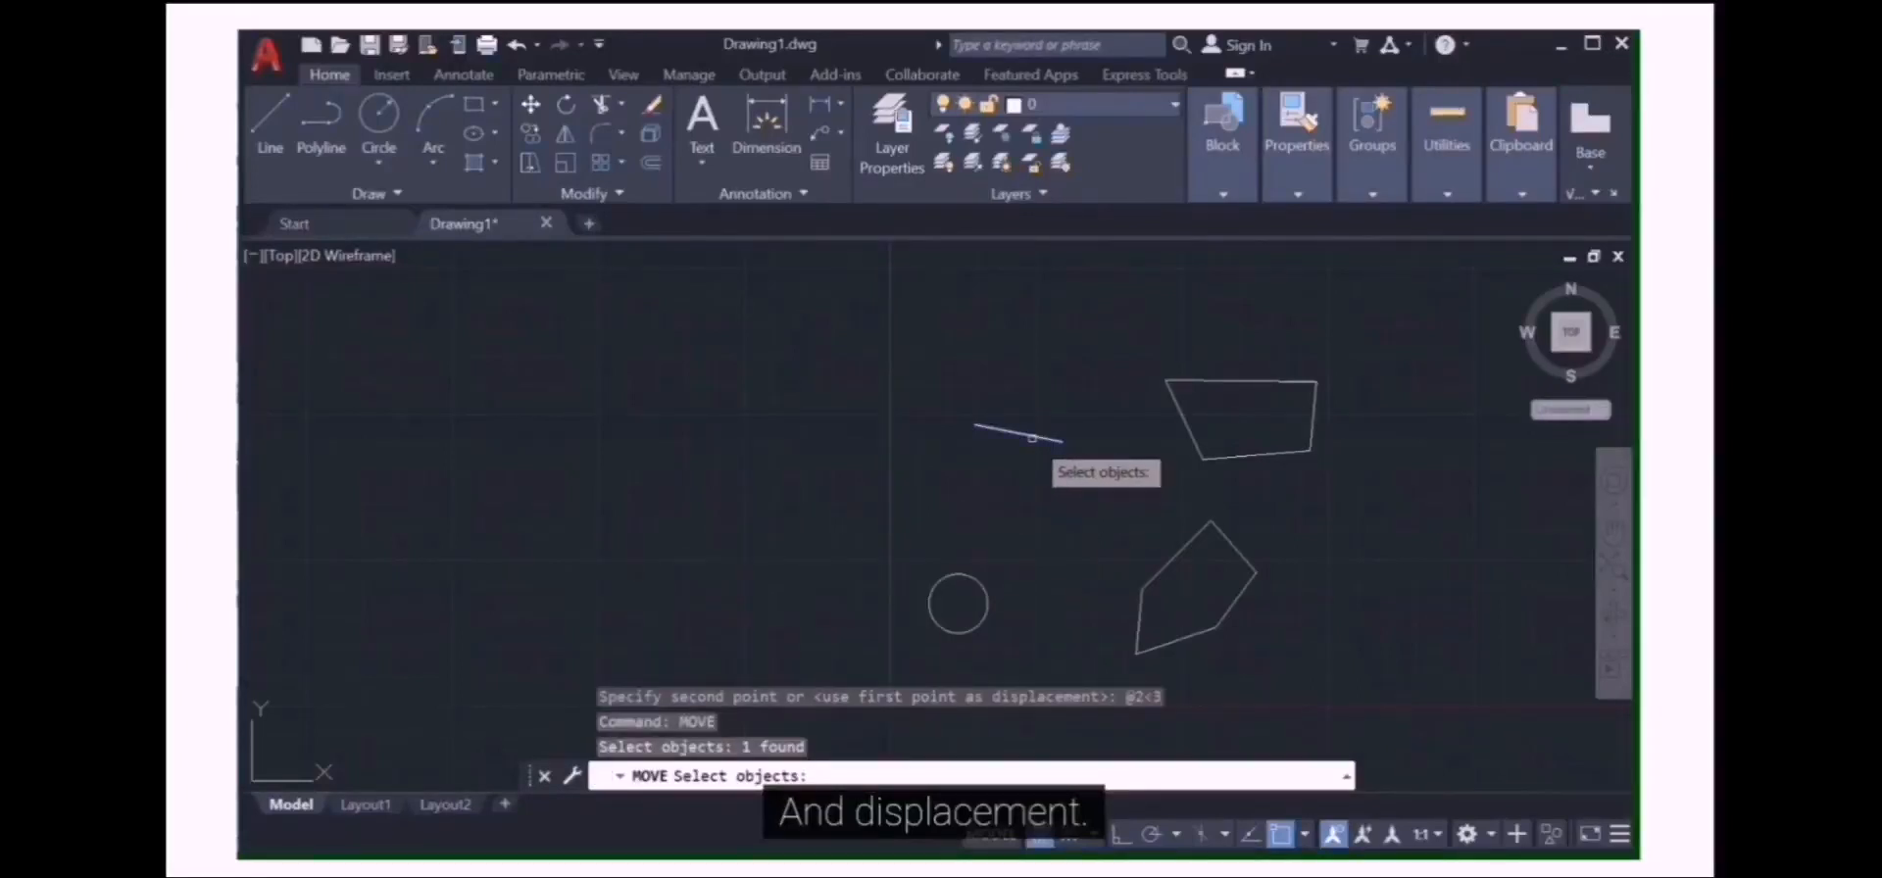
key(Return)
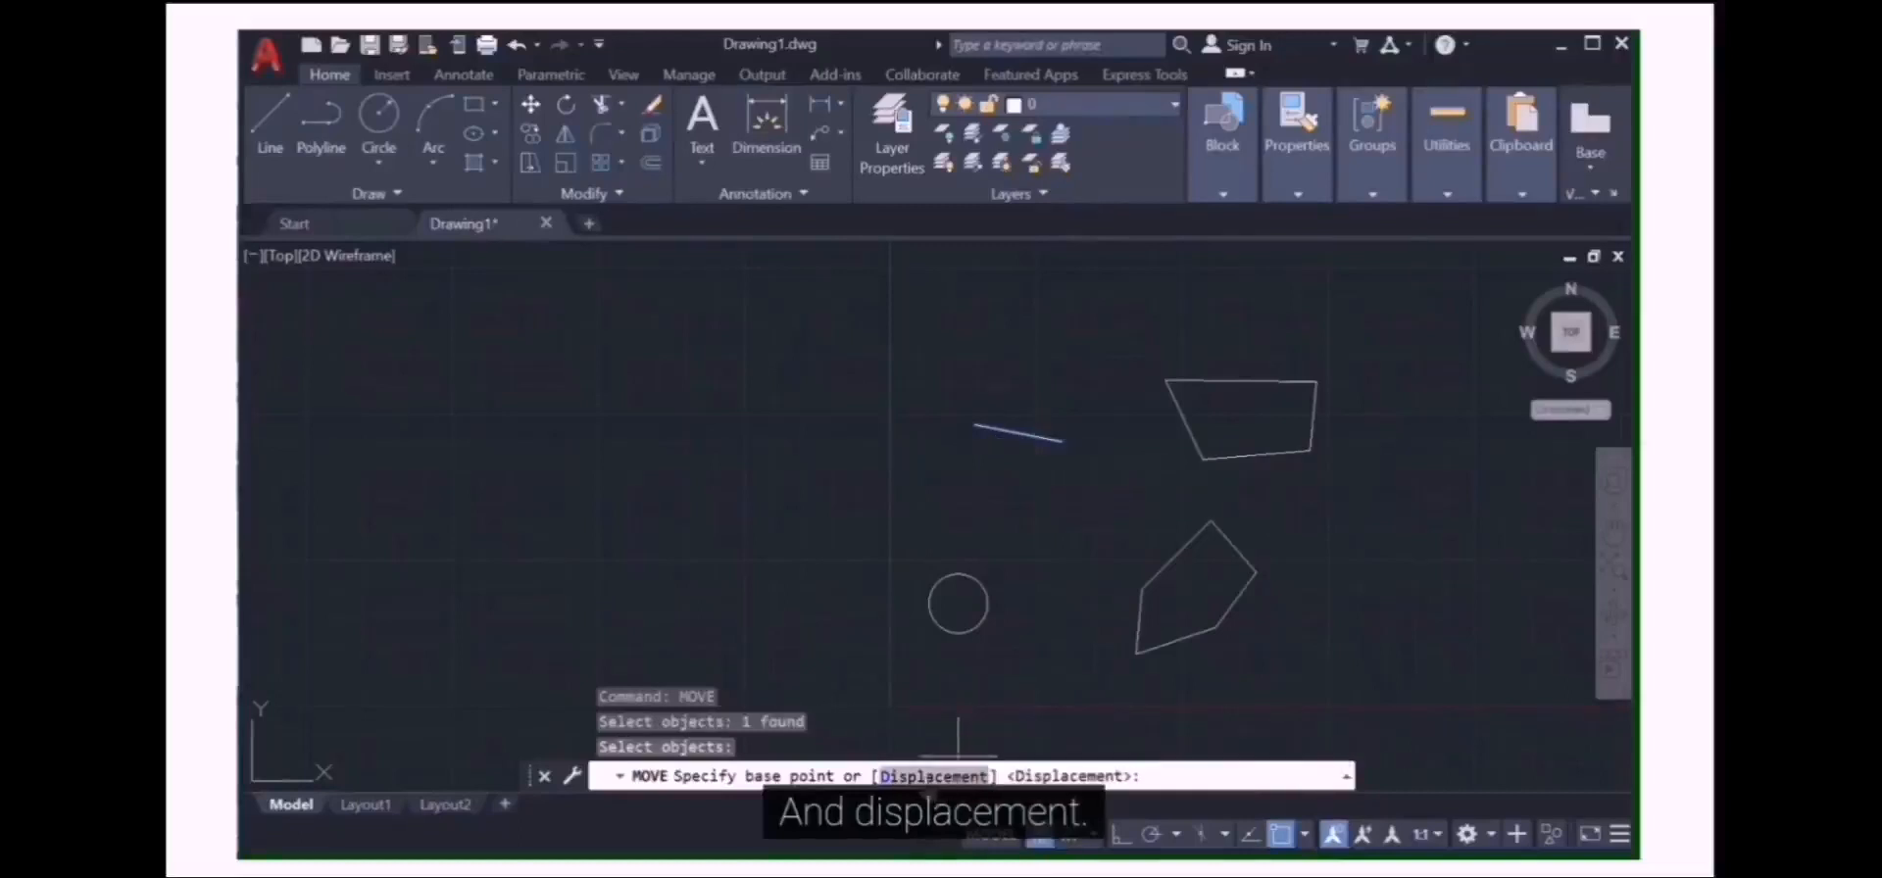
click(933, 777)
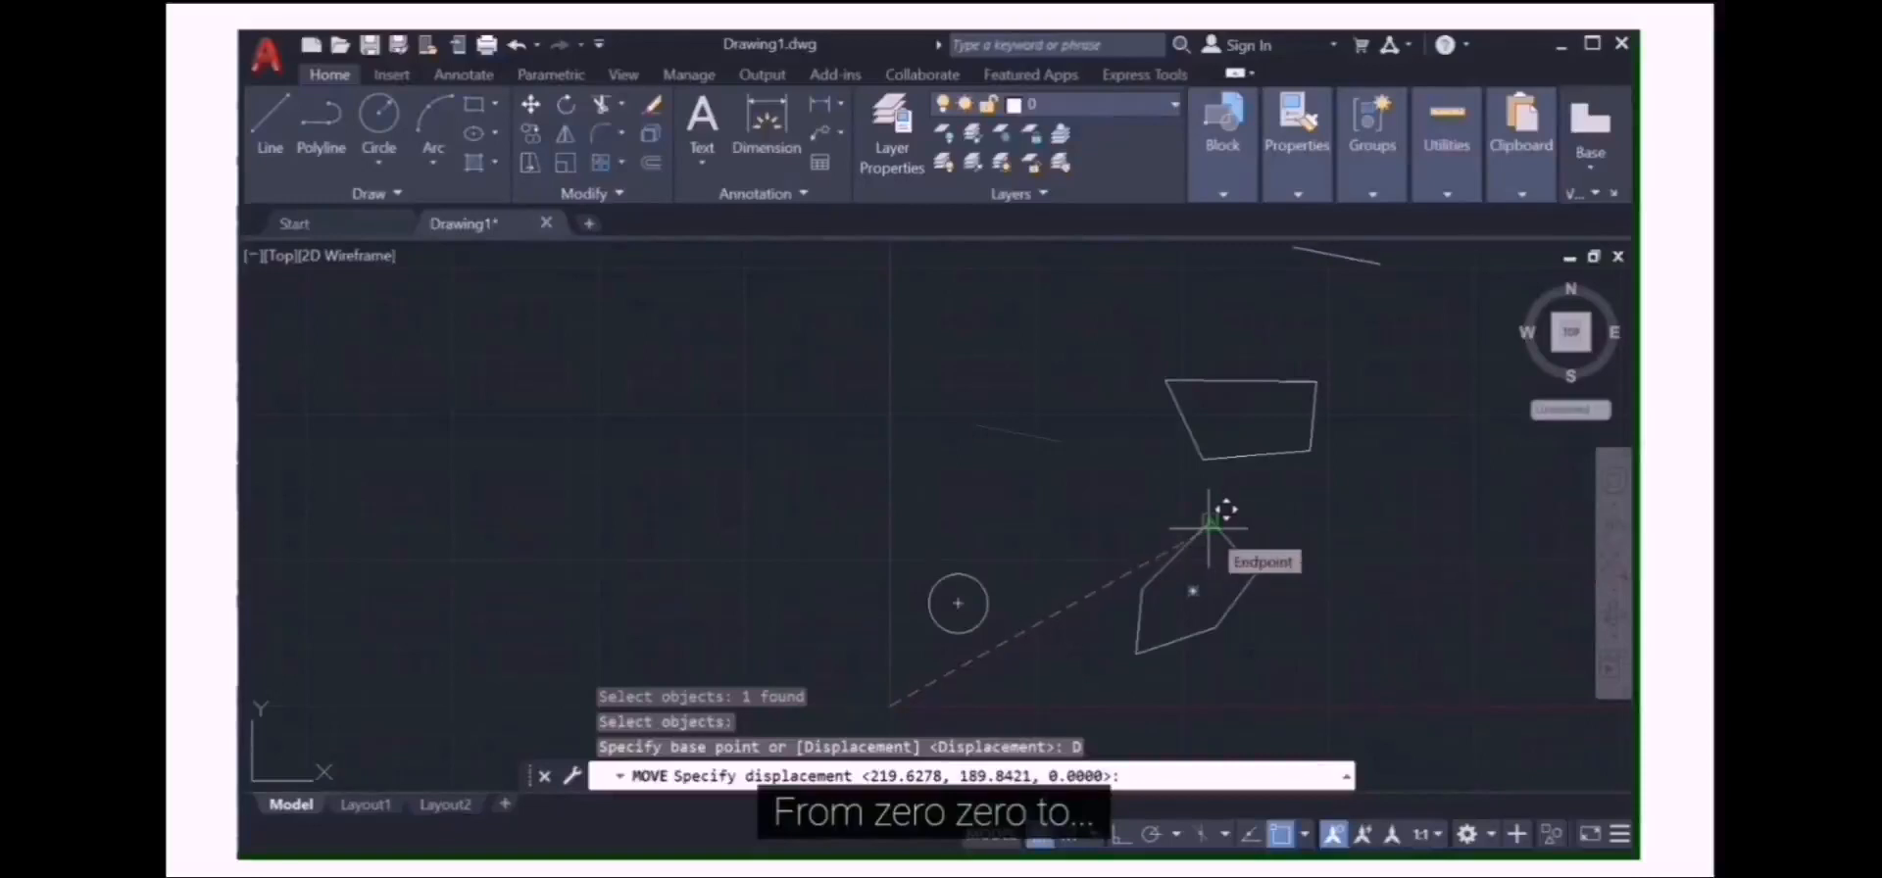
click(958, 602)
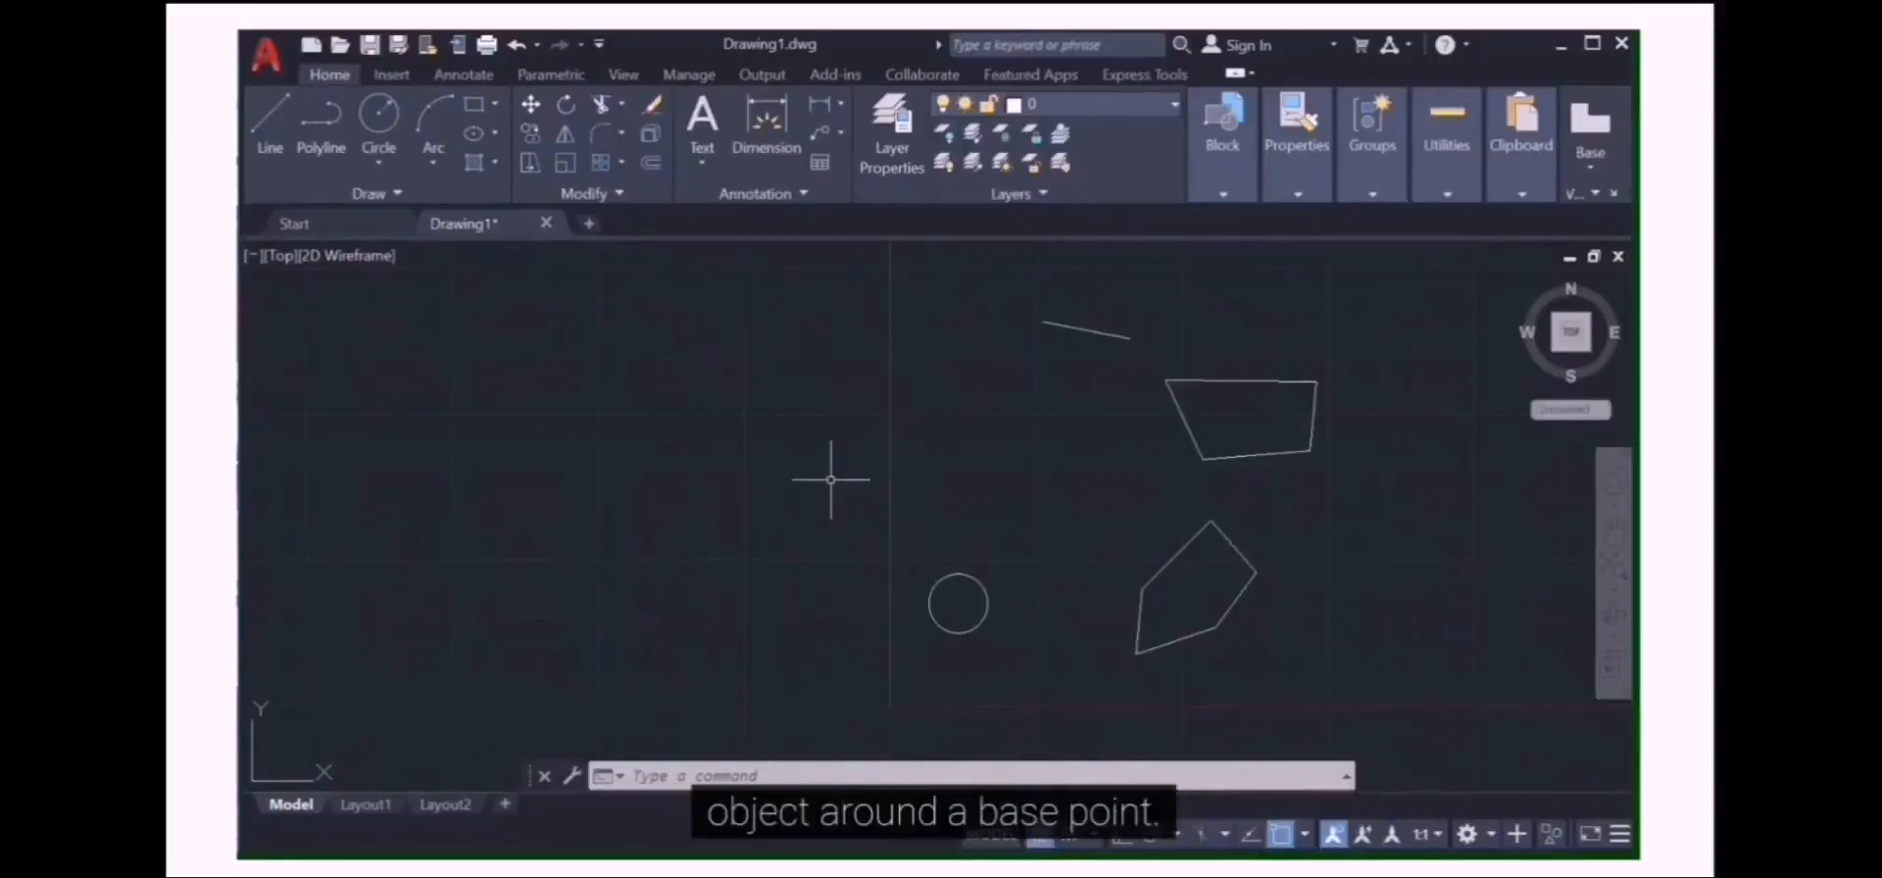
- Rotate a copy of the five-sided polygon by 30° about its lowest vertex
click(566, 104)
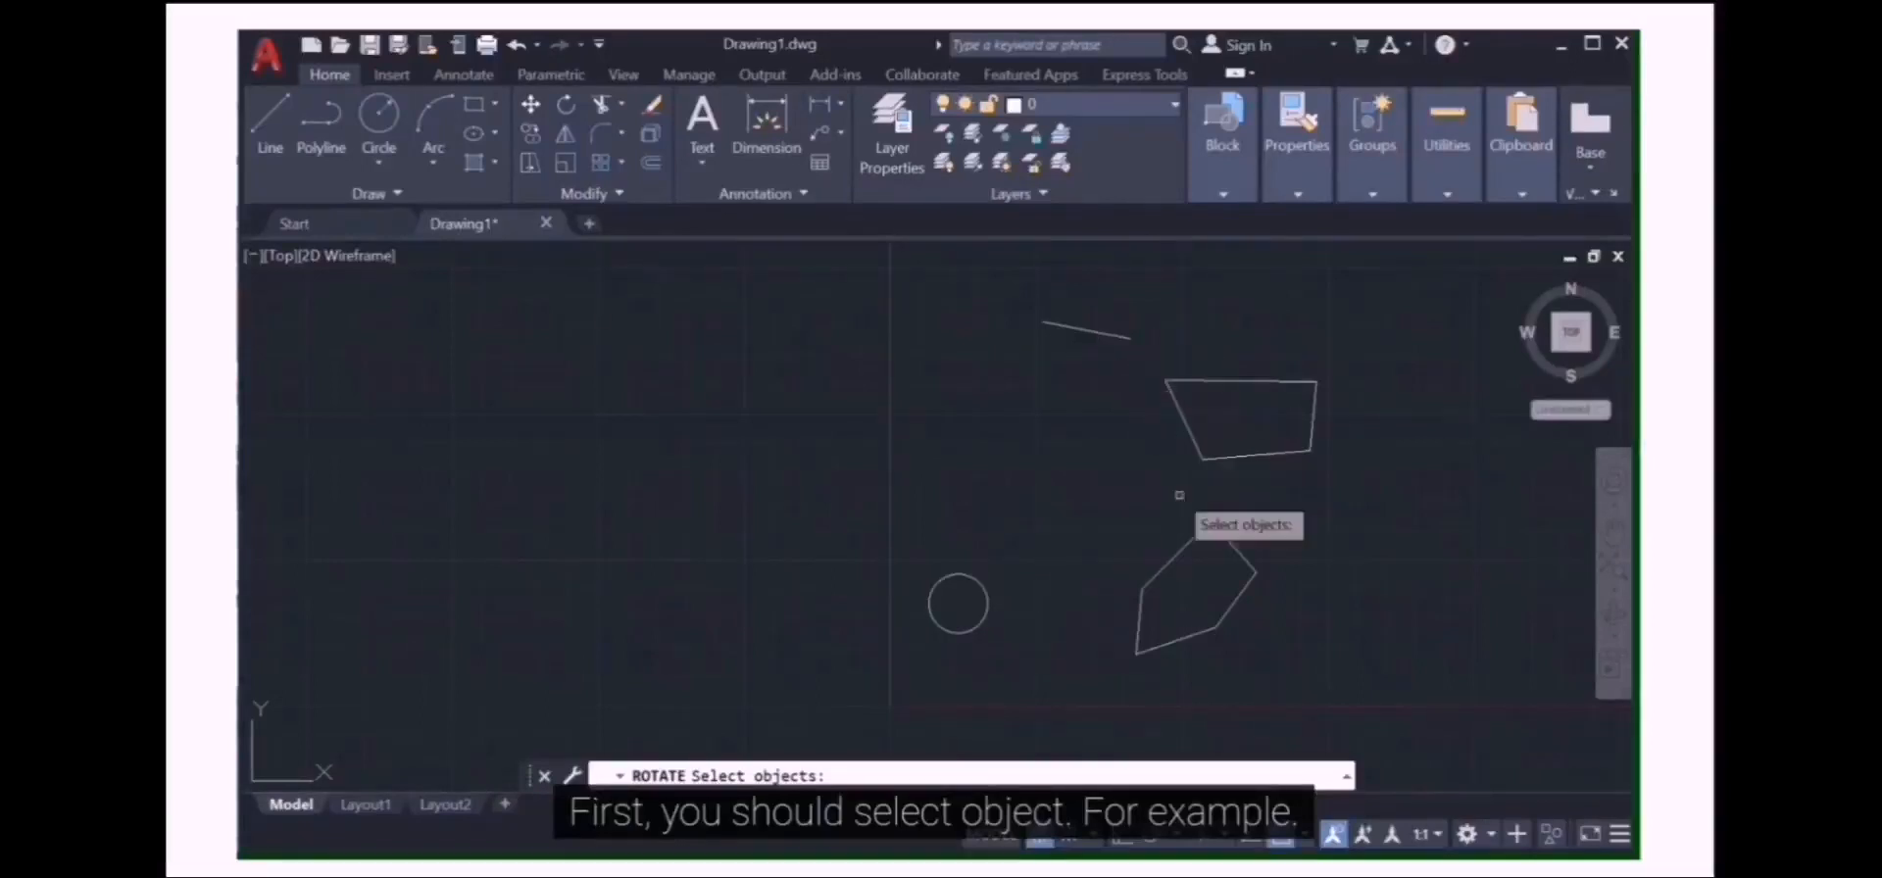
click(1177, 552)
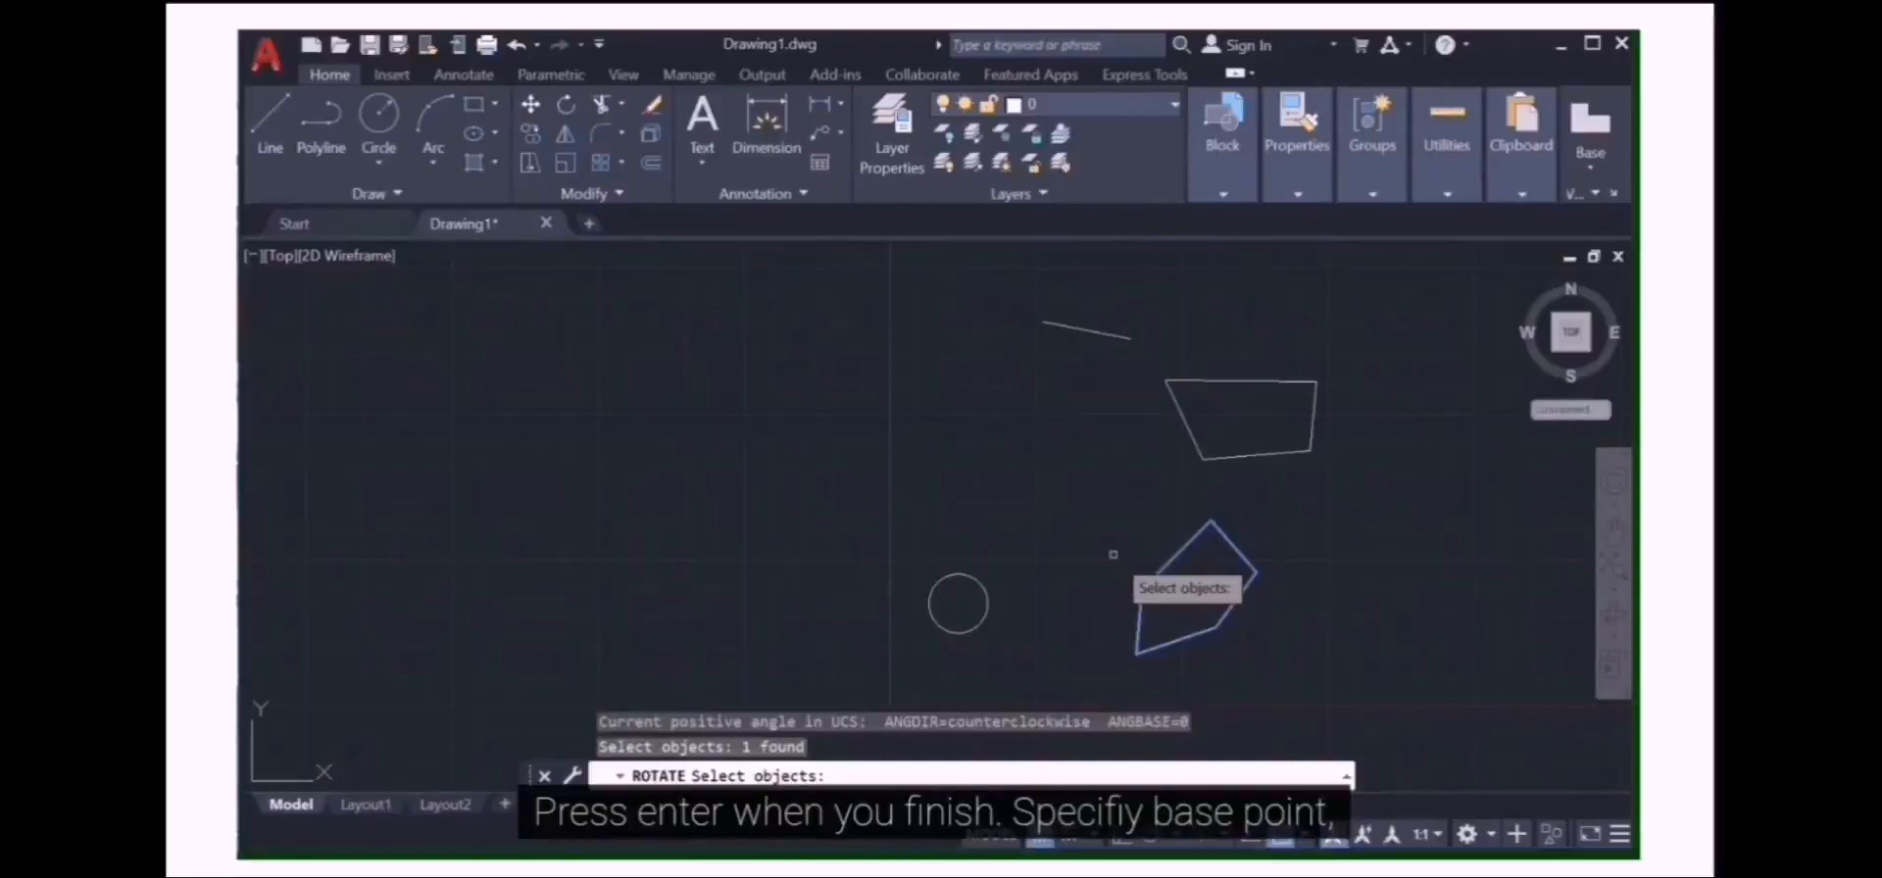
key(Return)
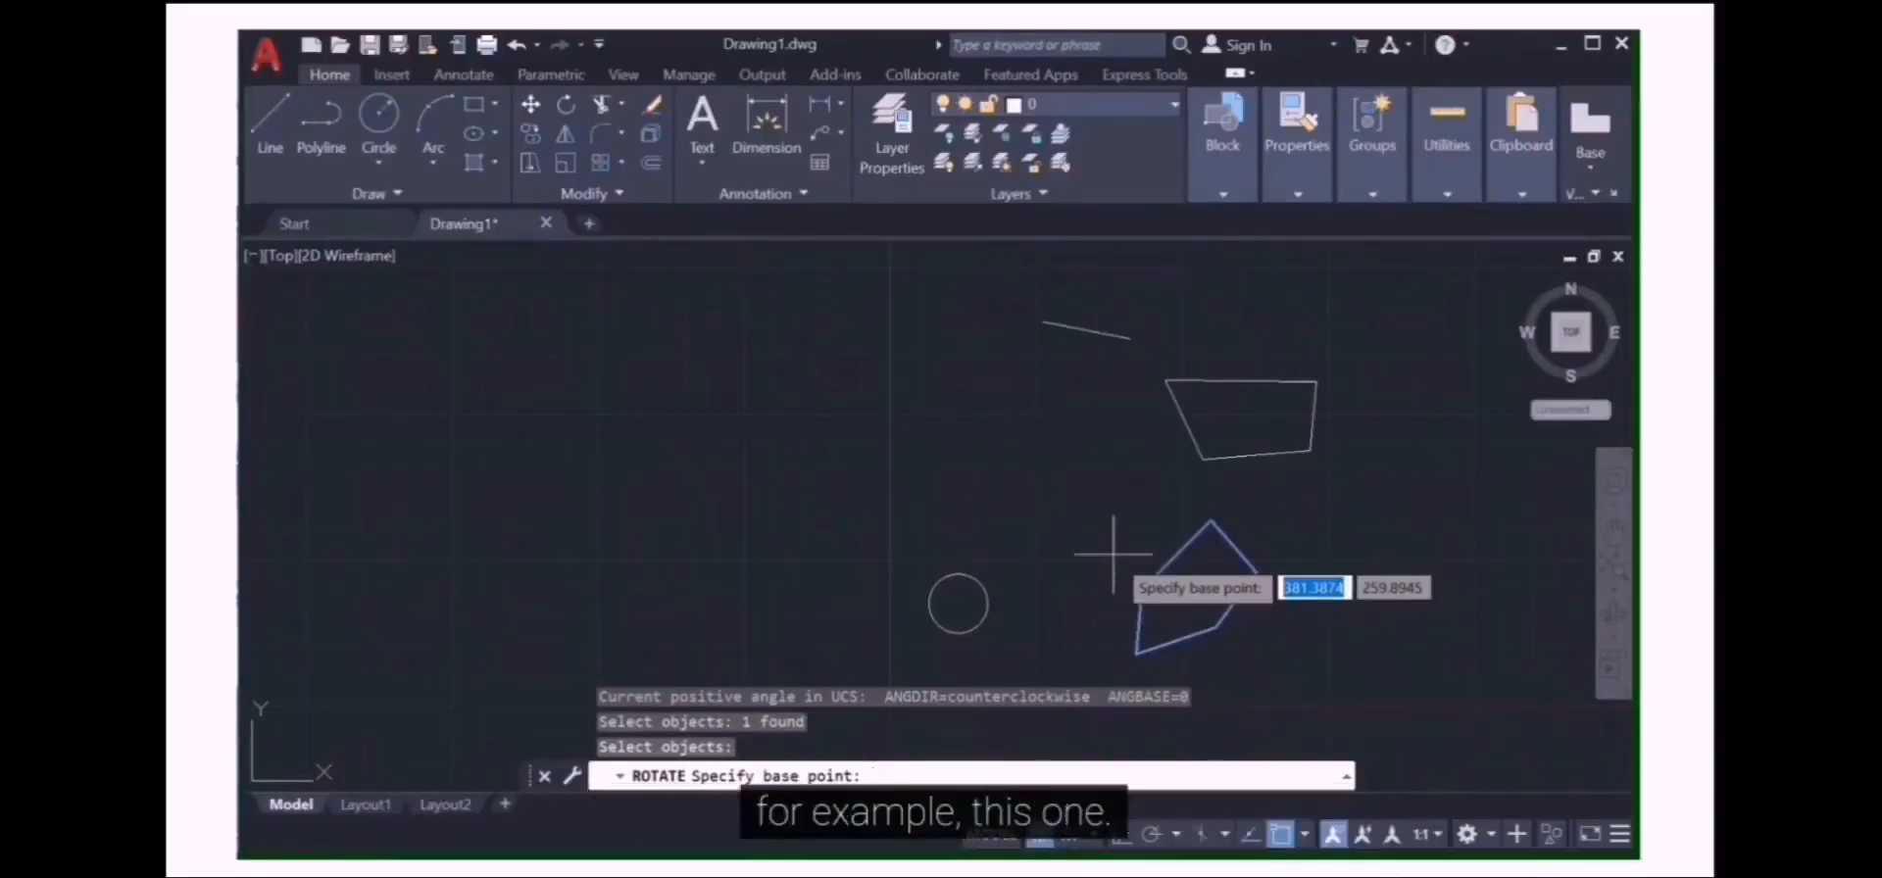
click(1132, 655)
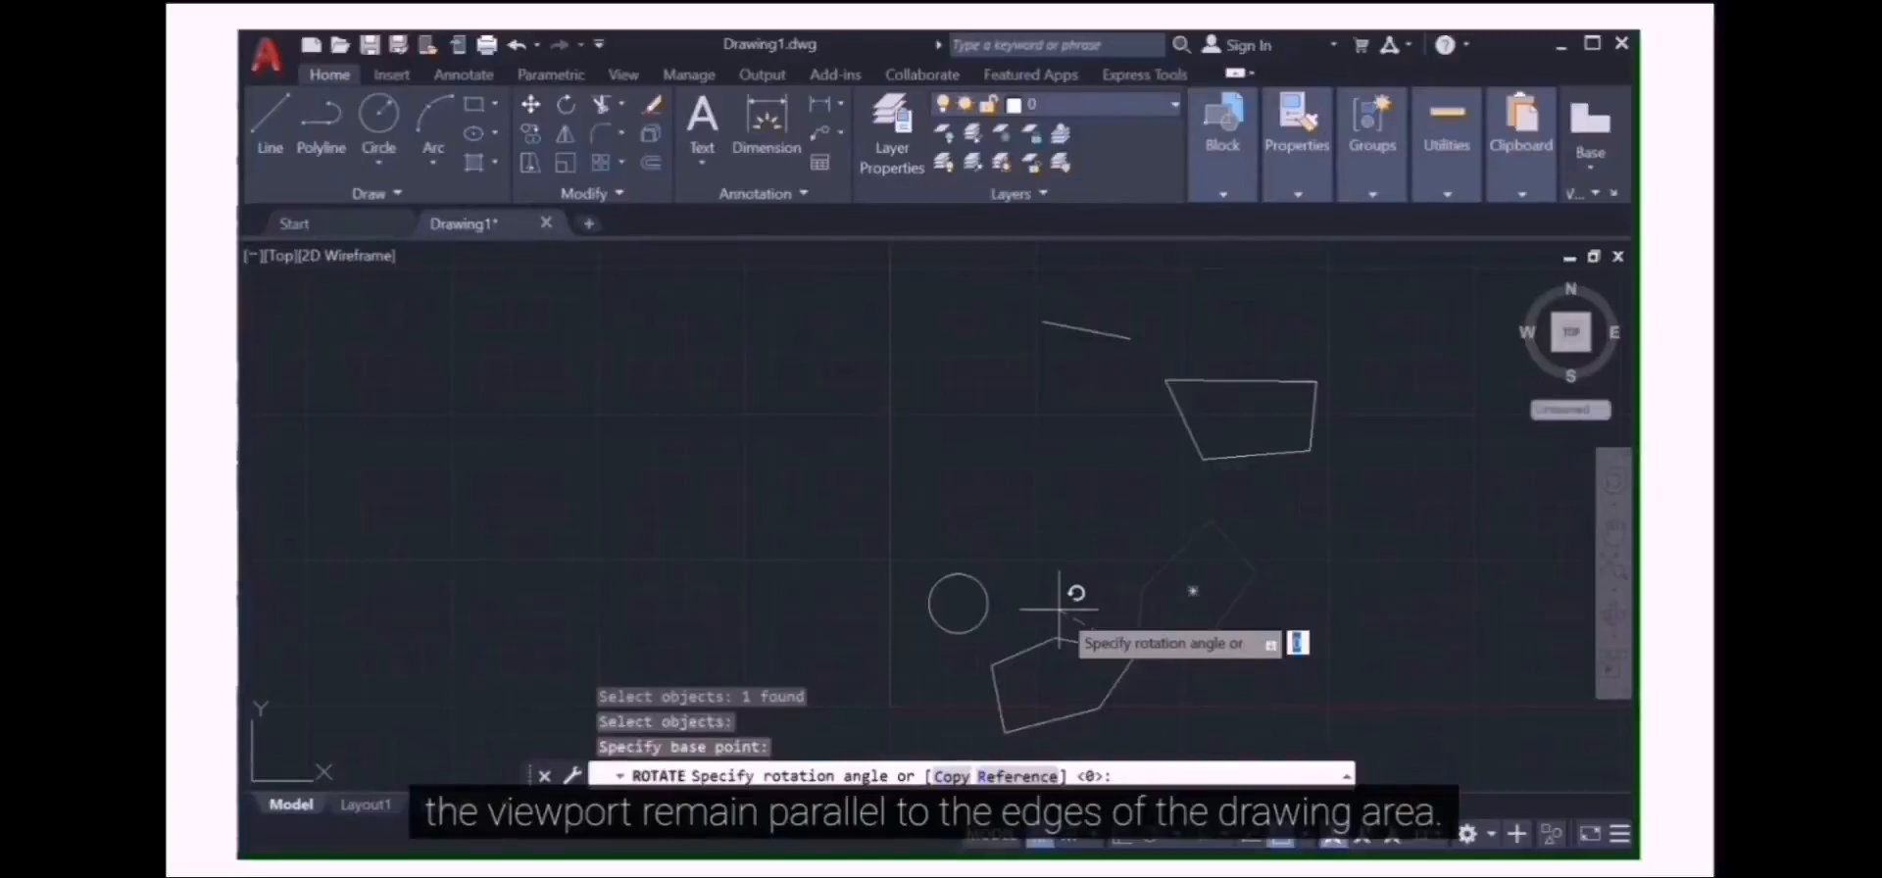
text(c)
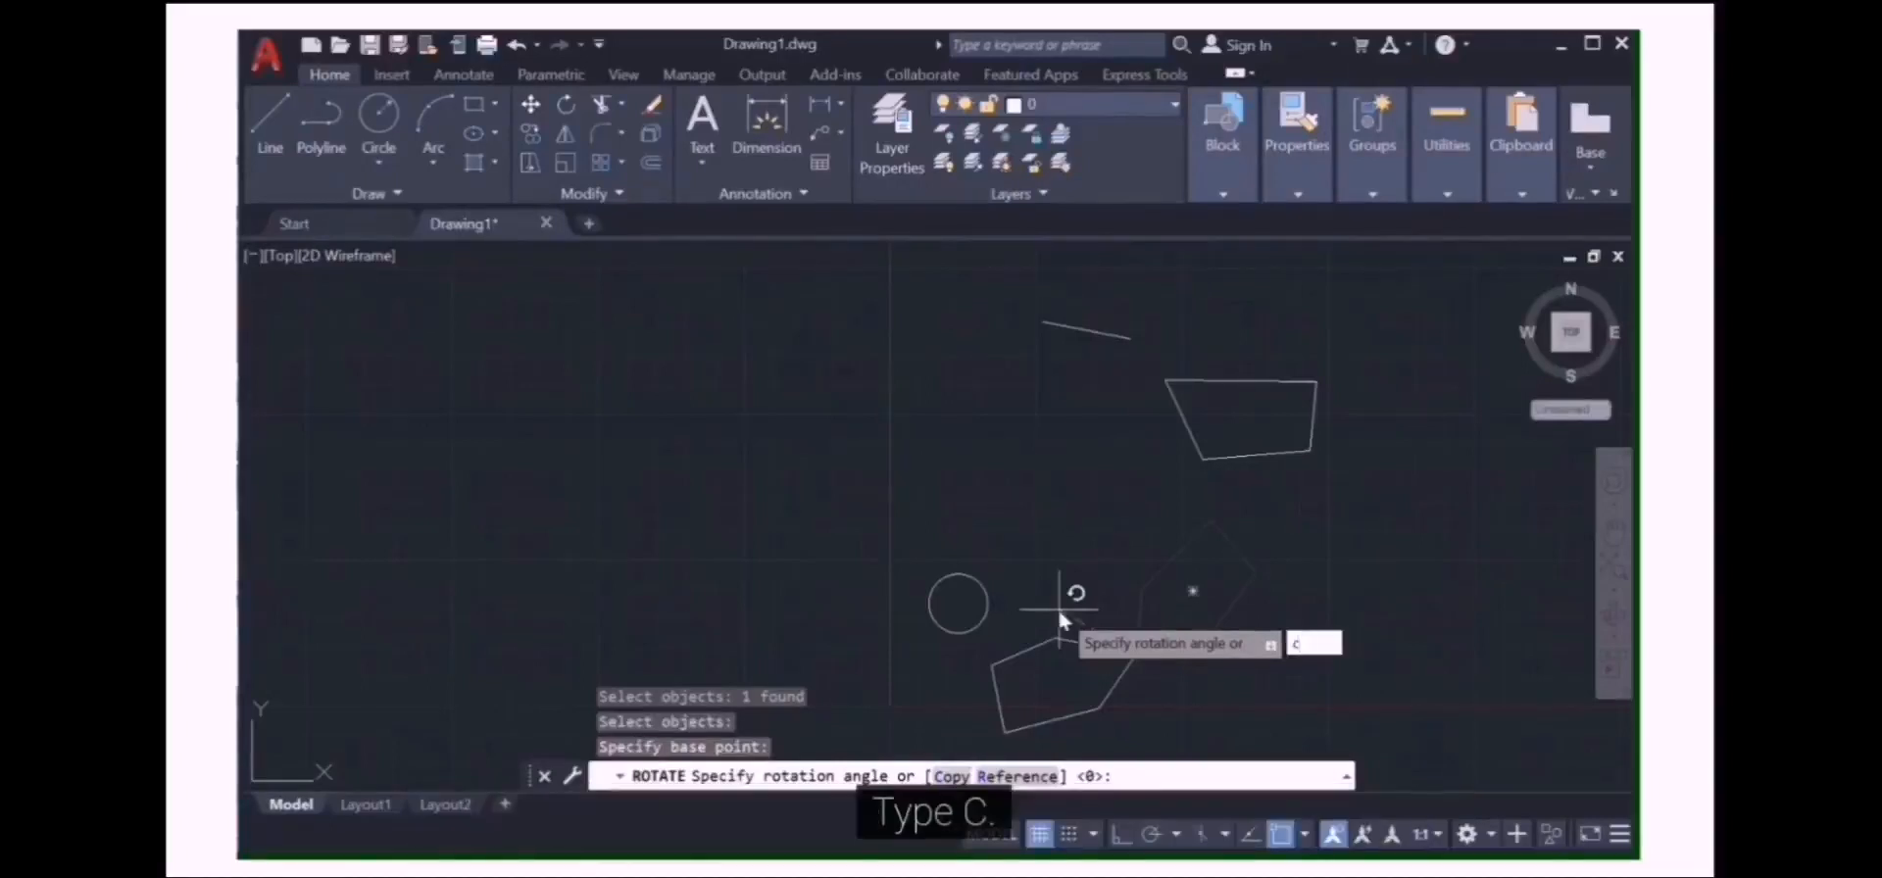
key(Return)
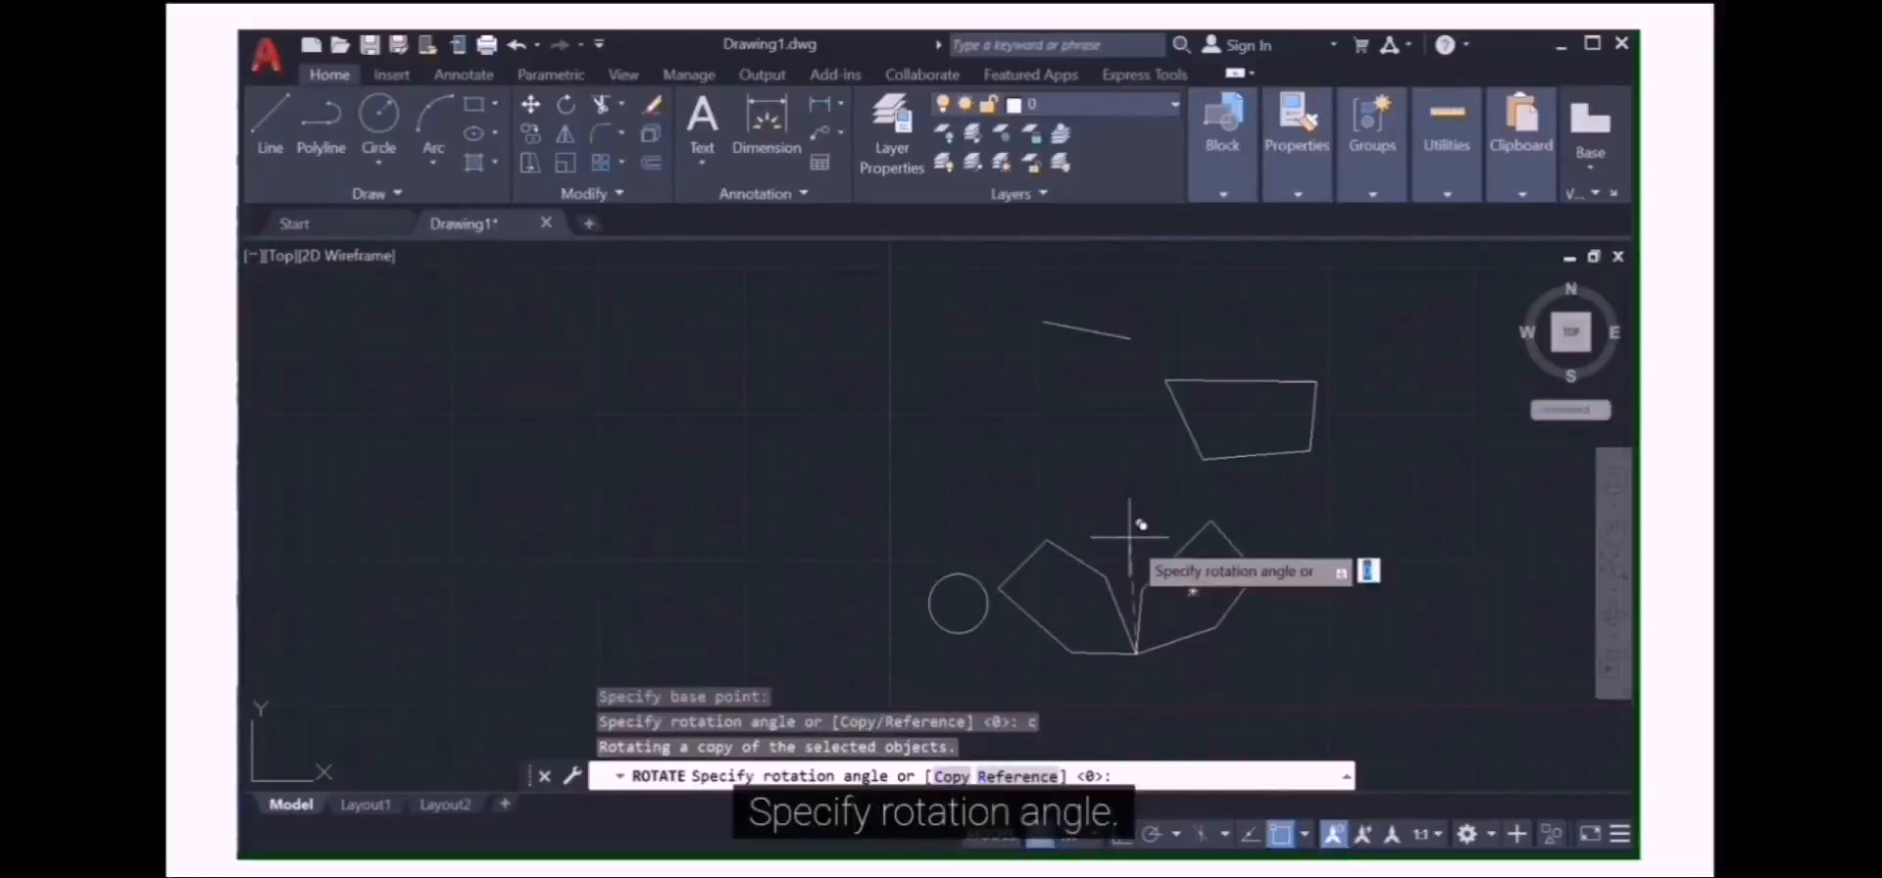
text(30)
key(Return)
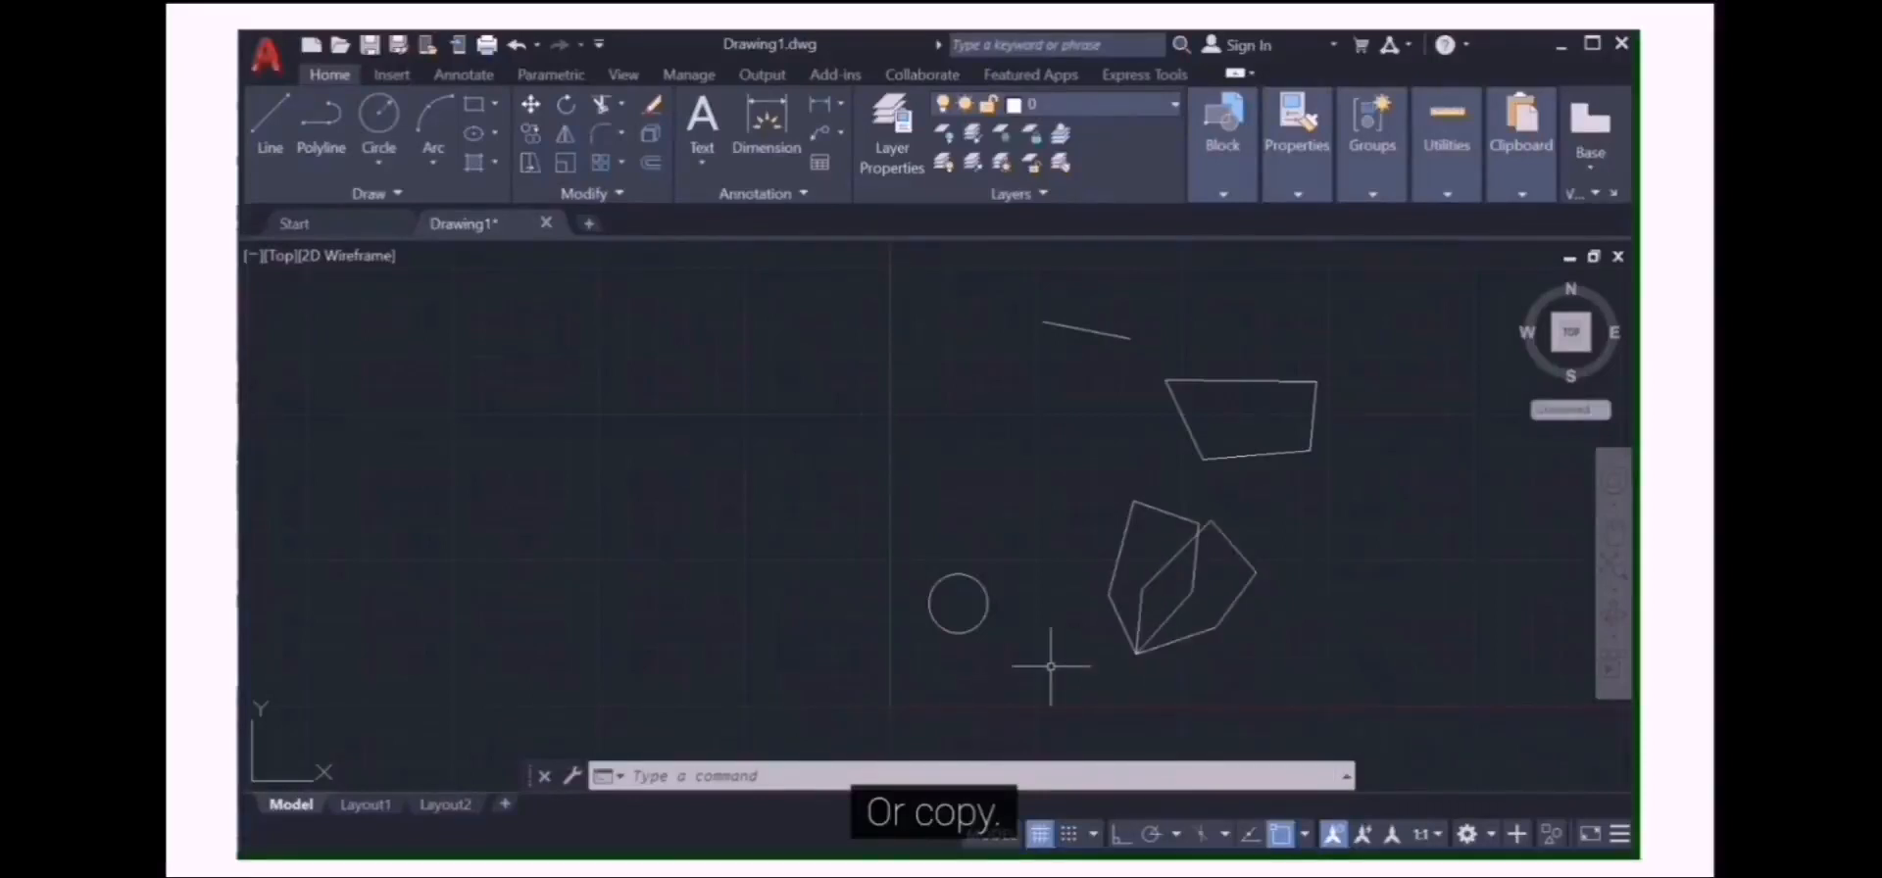
- Rotate the original five-sided polygon about its lowest vertex by reference, from a reference angle of 30° to a new angle of 60°
click(567, 104)
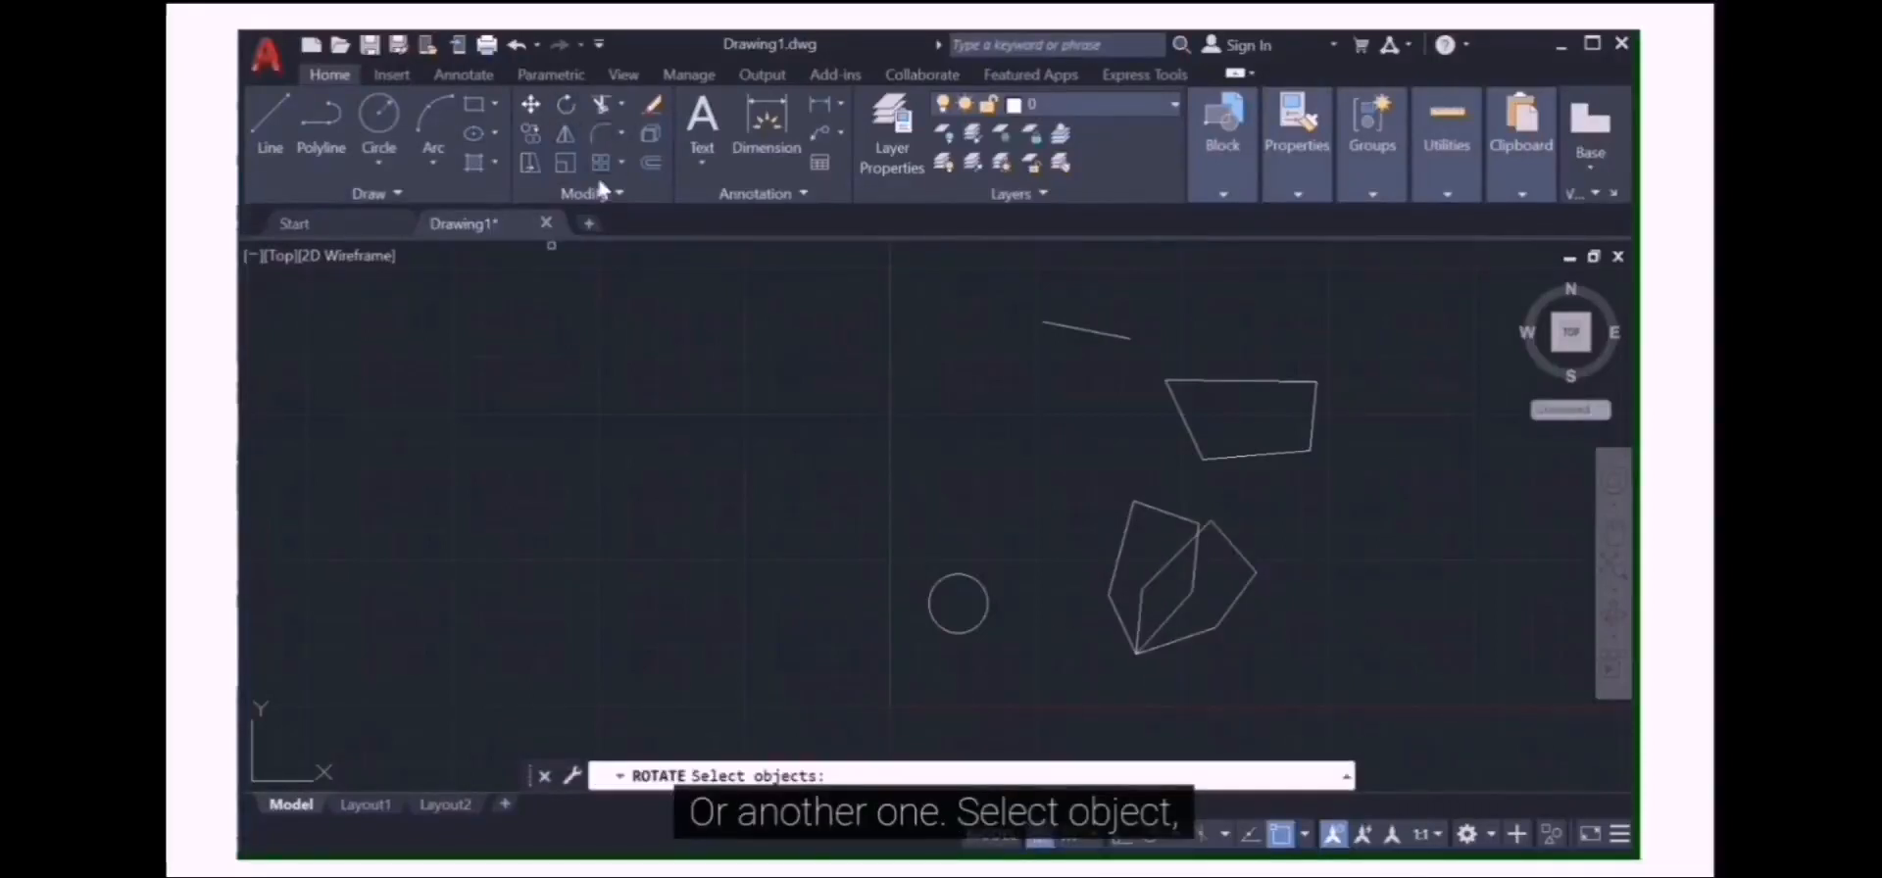
click(1142, 611)
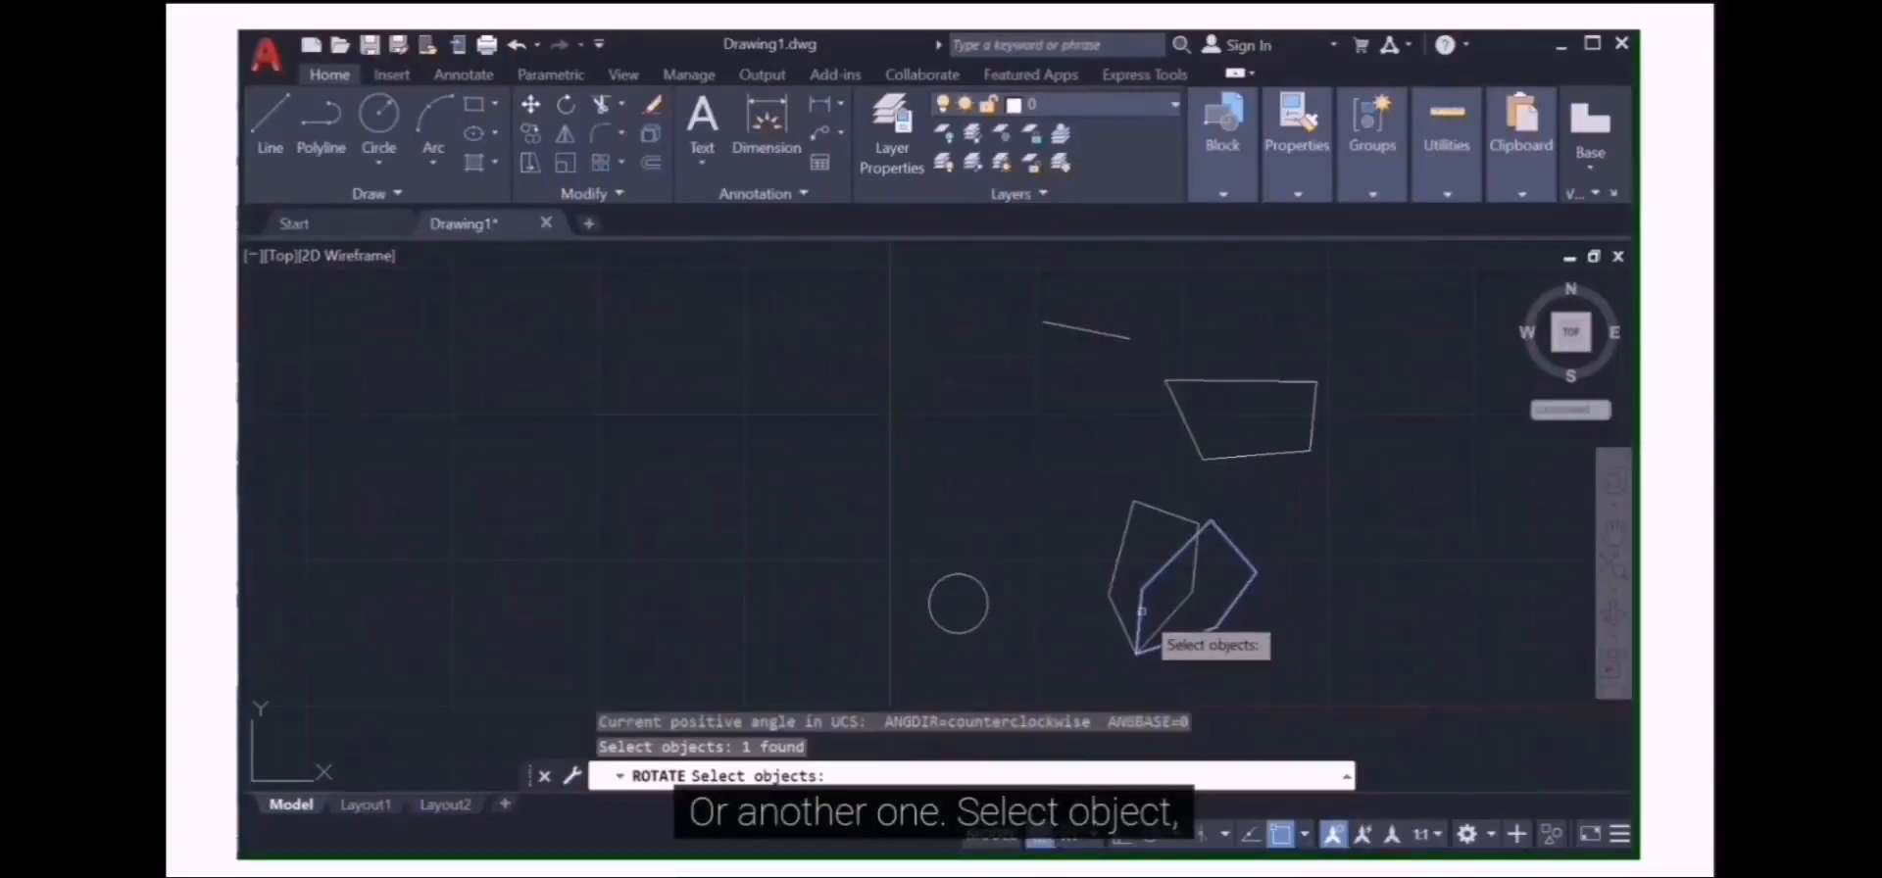
key(Return)
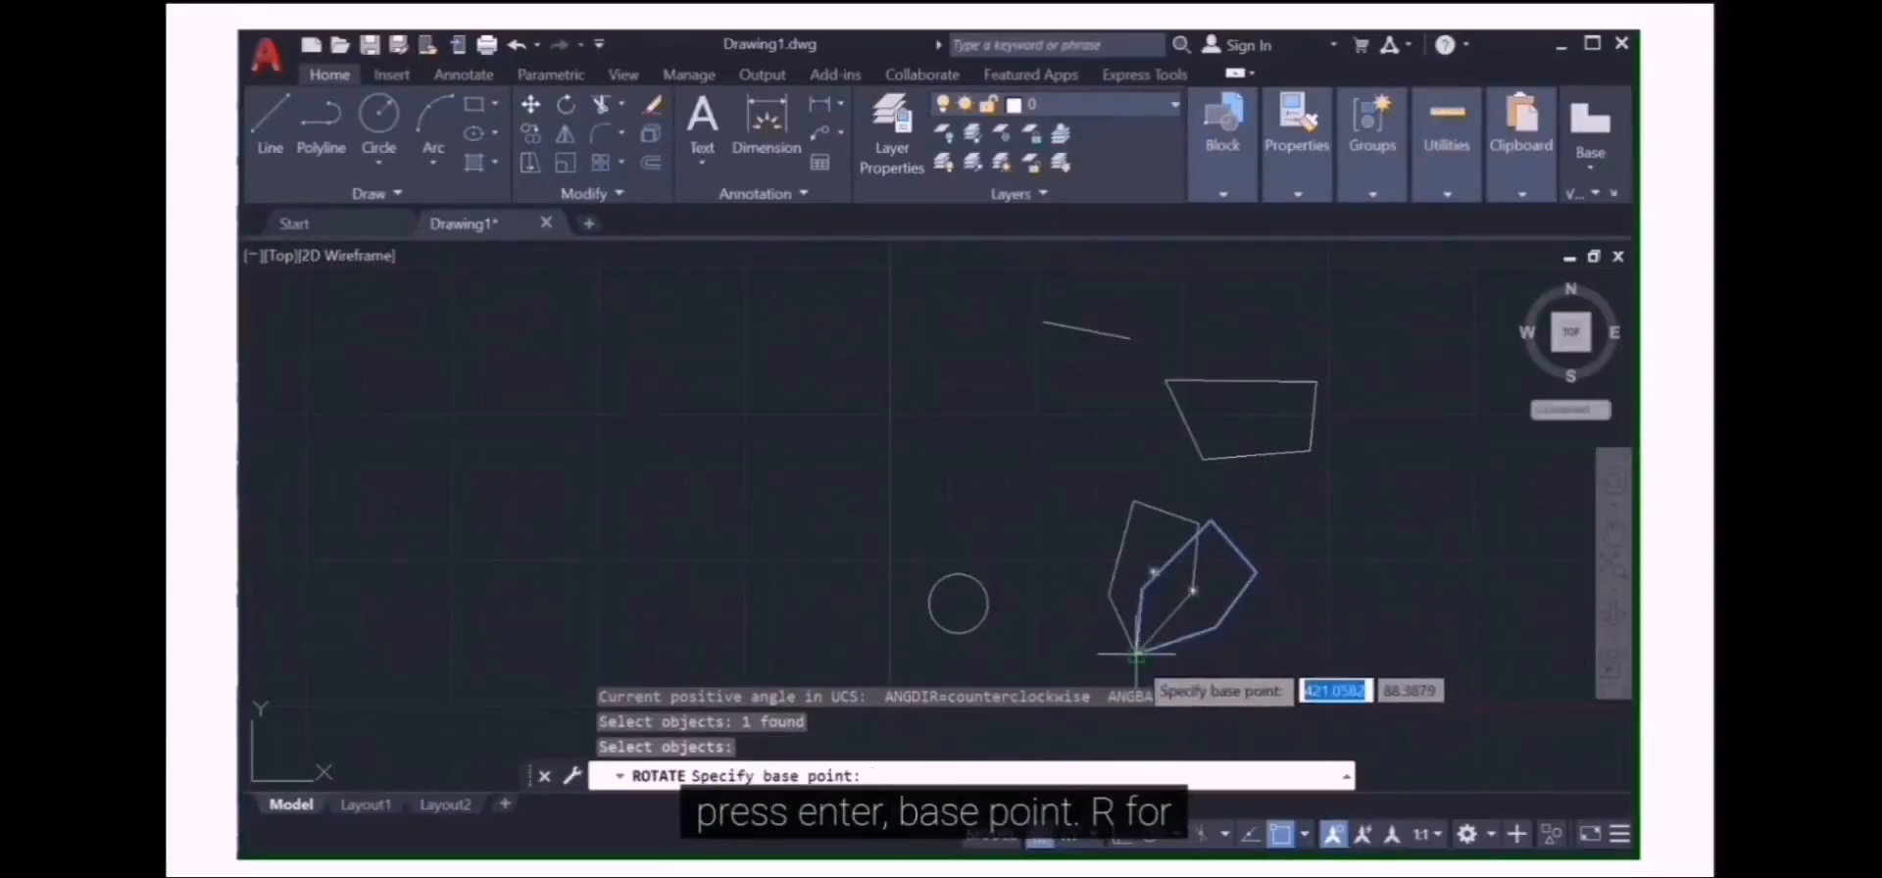
click(1136, 654)
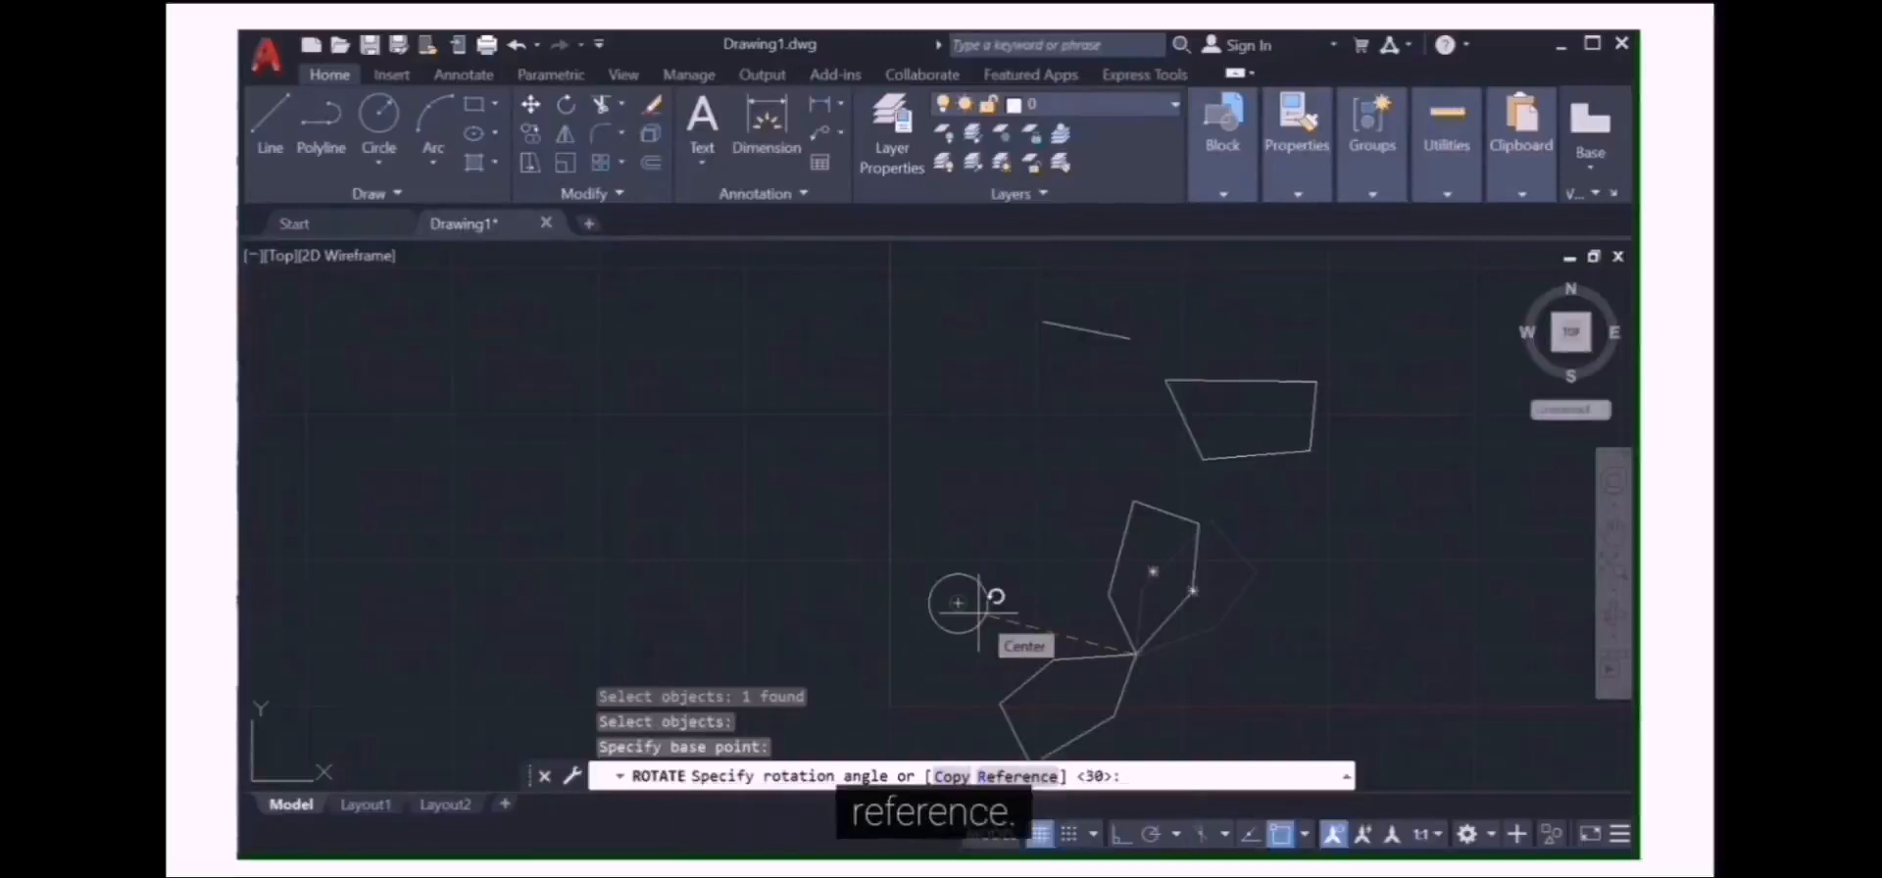
text(r)
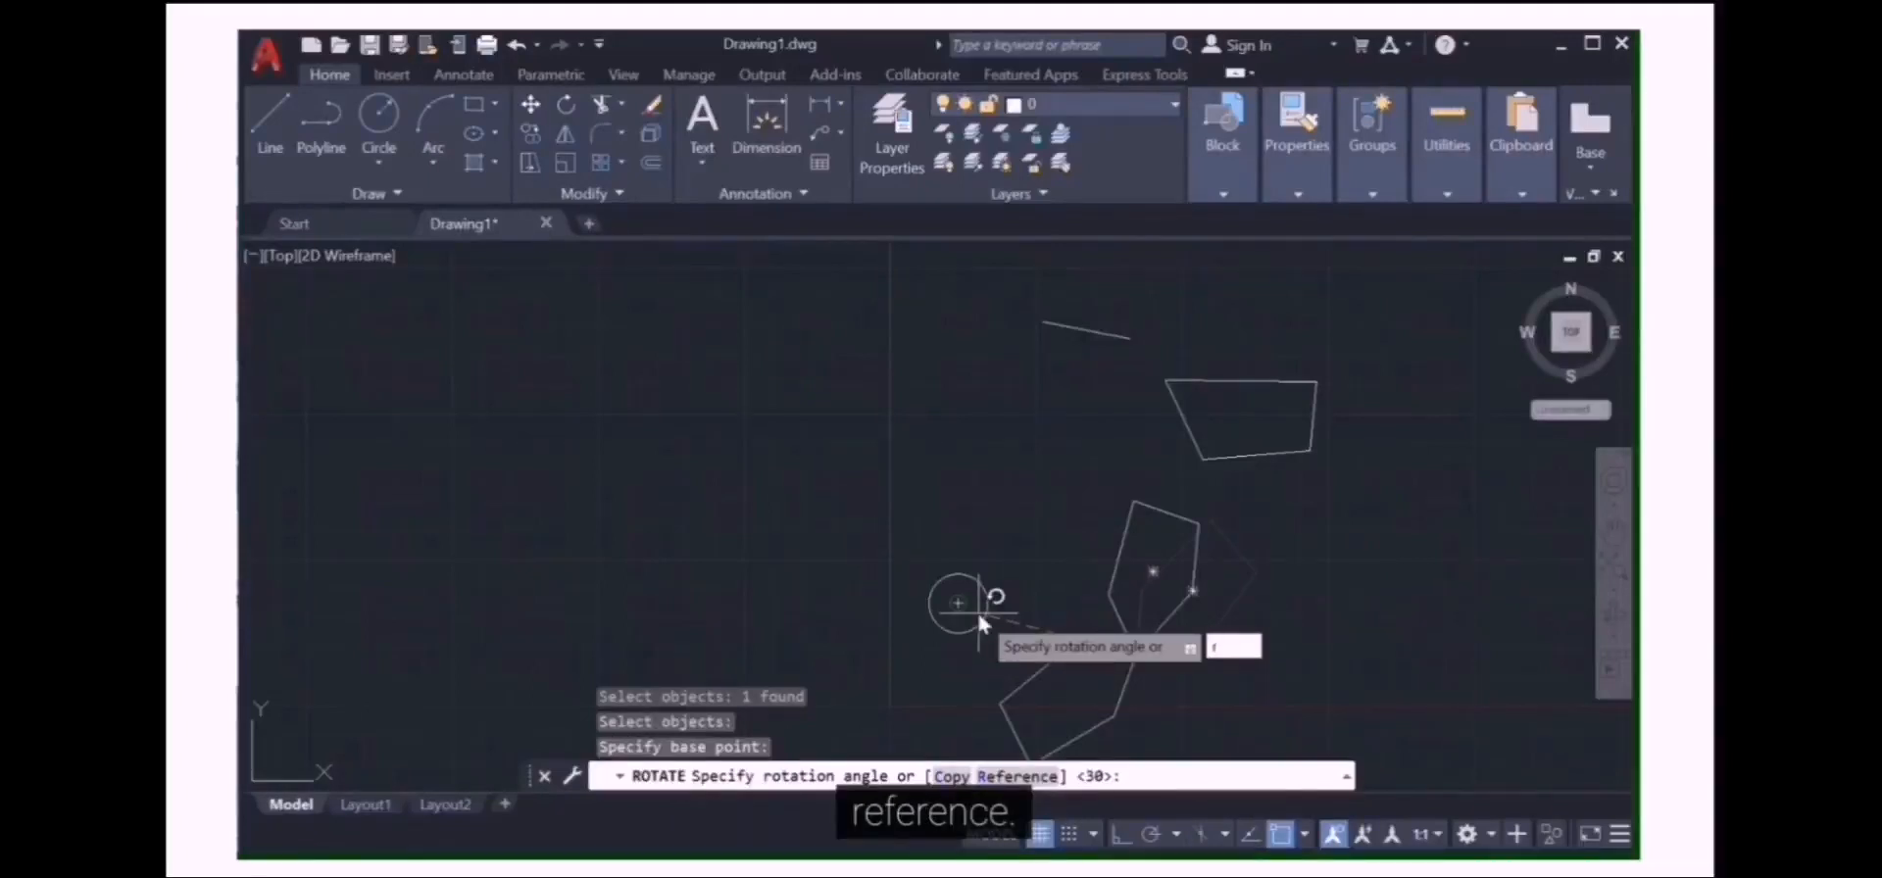
key(Return)
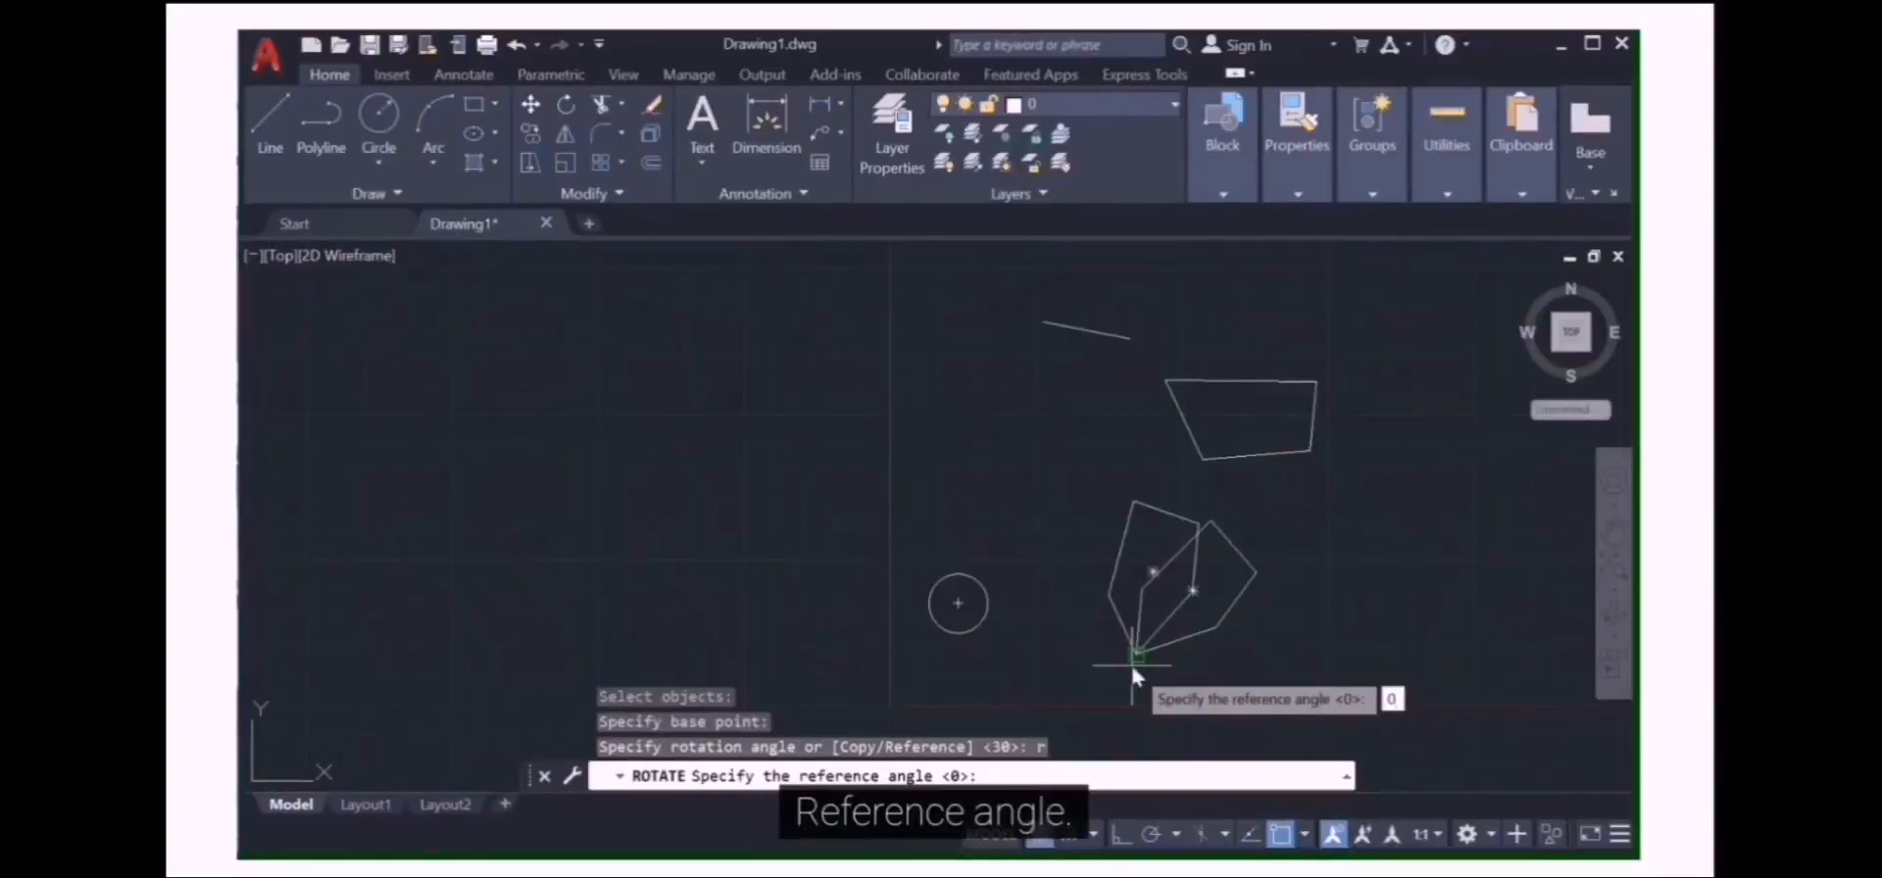
key(BackSpace)
text(30)
key(Return)
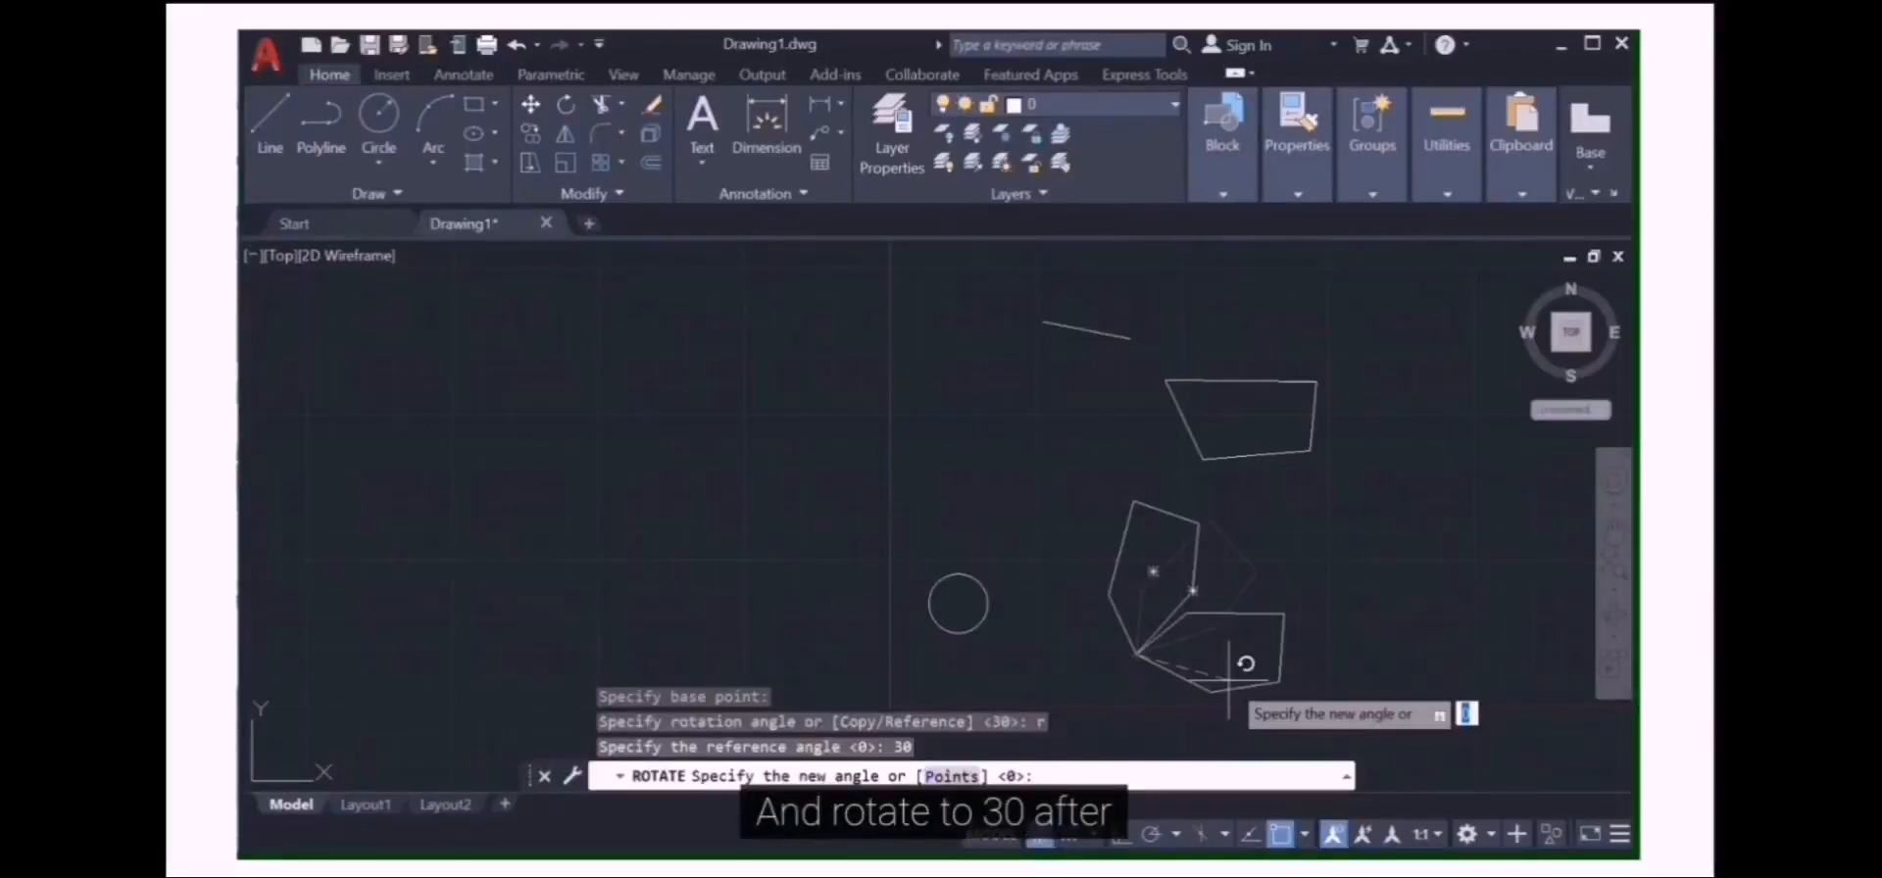
text(60)
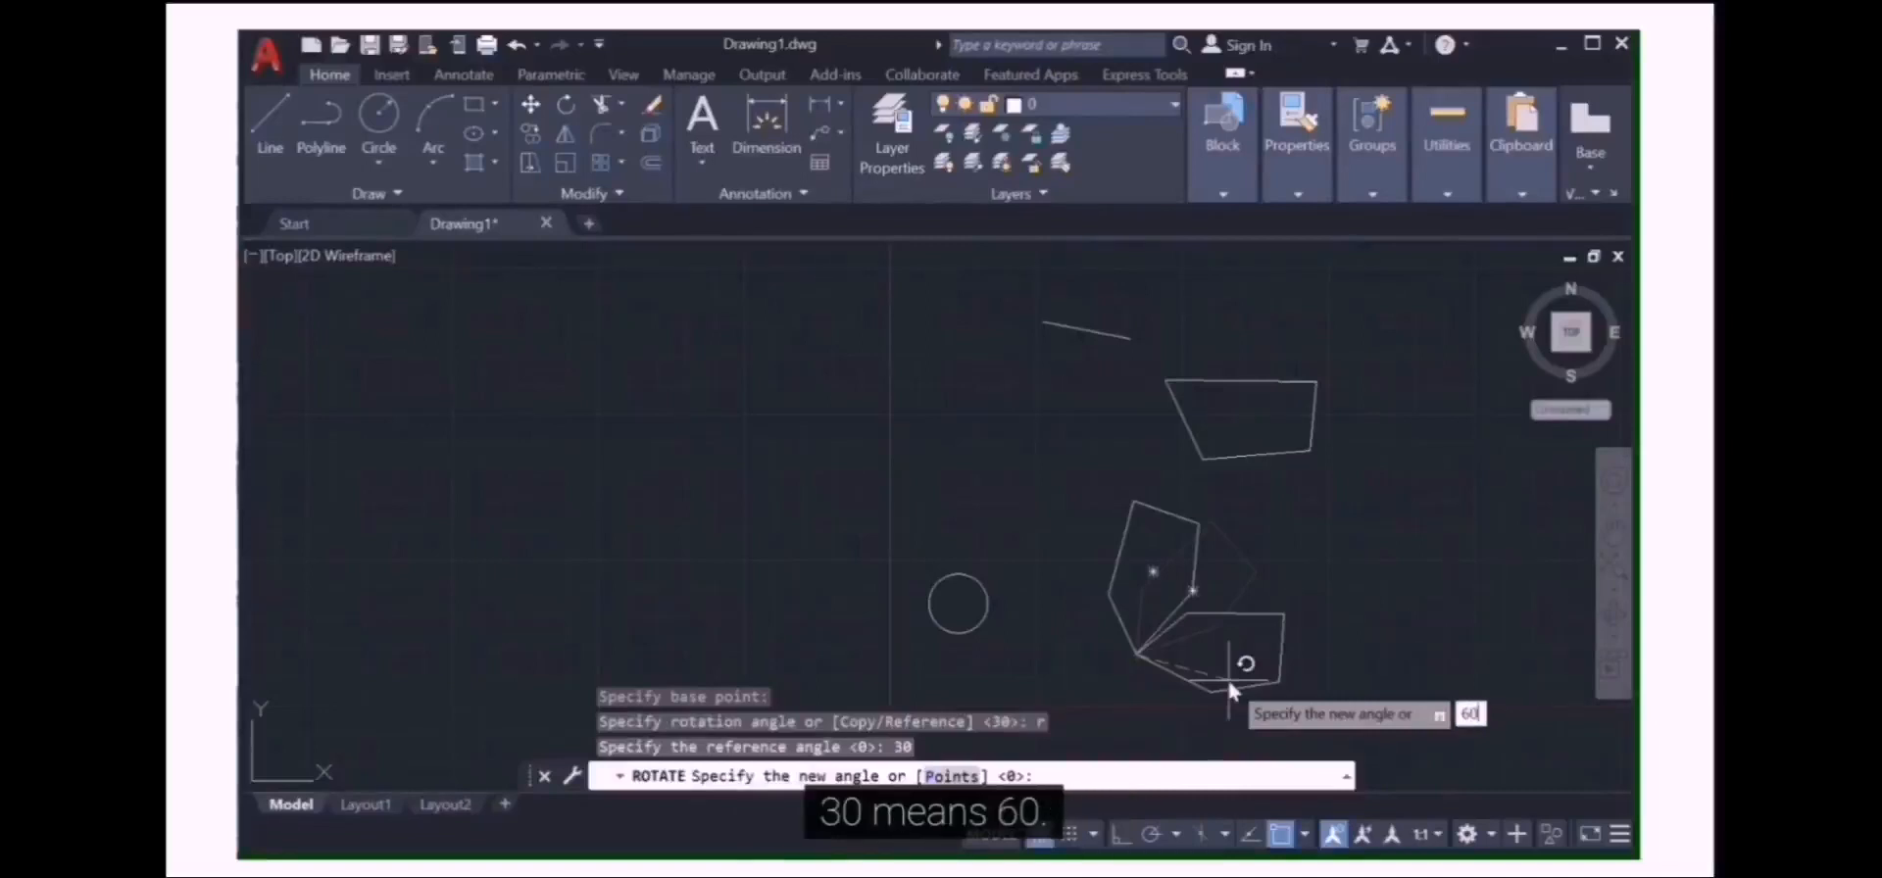
key(Return)
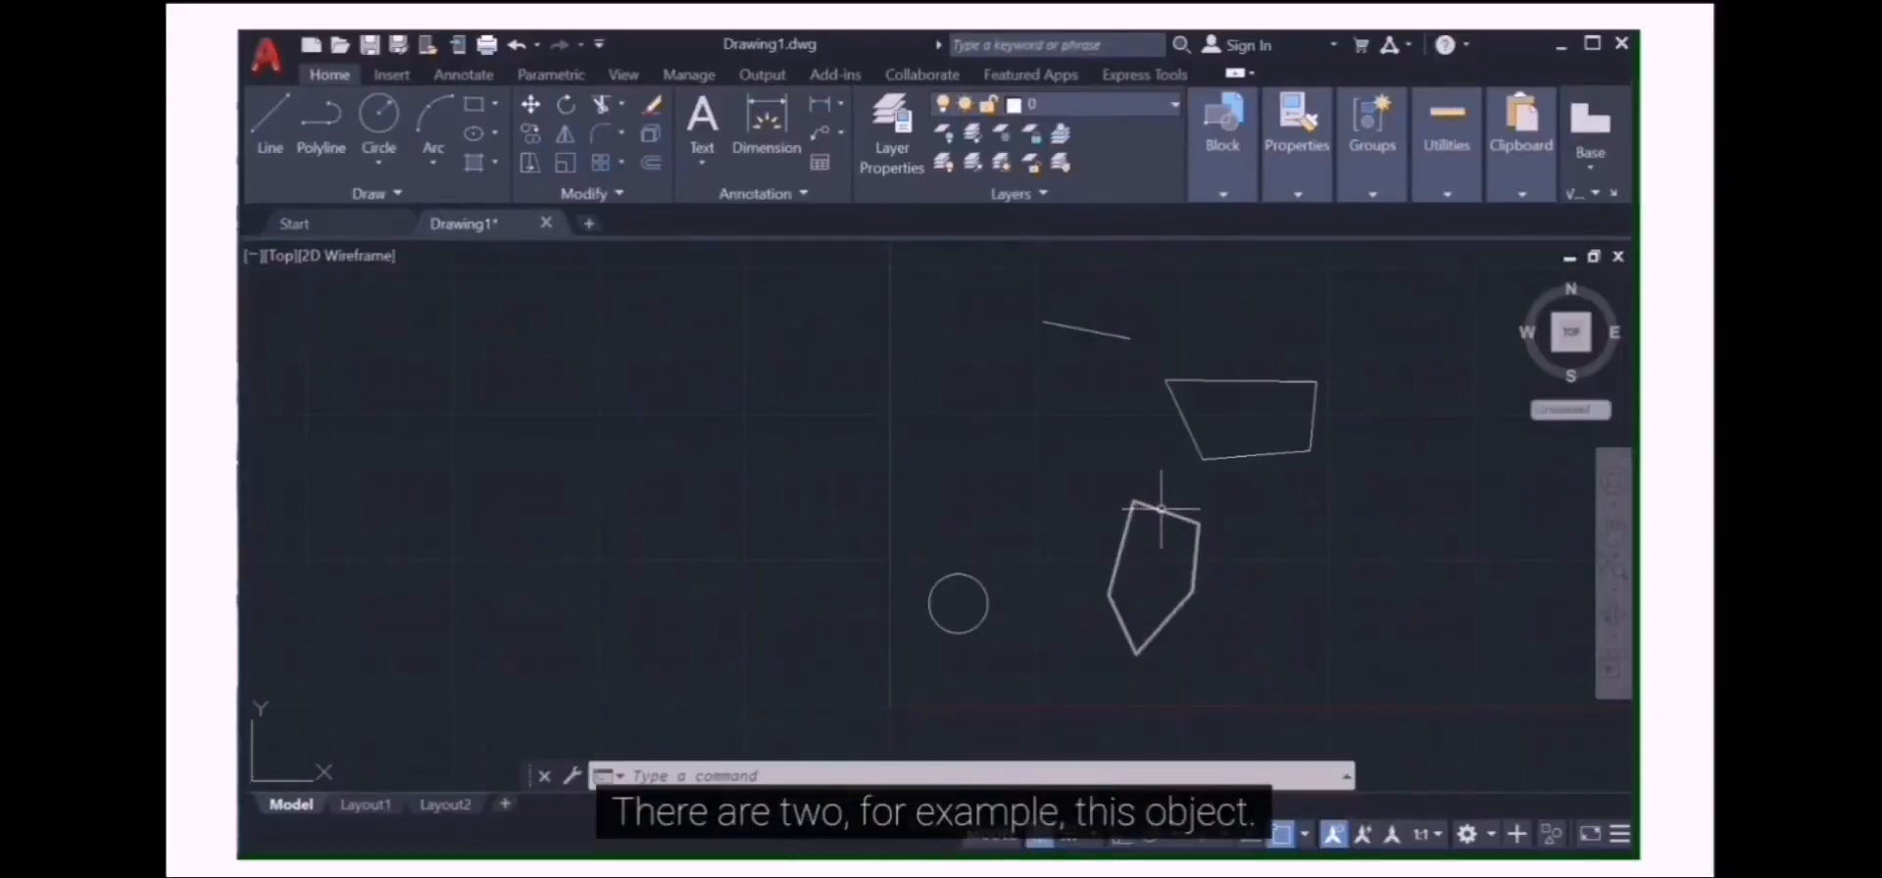
- Move one of the two overlapping five-sided polygons by its lowest vertex up and left, into the empty area between the circle and the four-sided shape
click(530, 104)
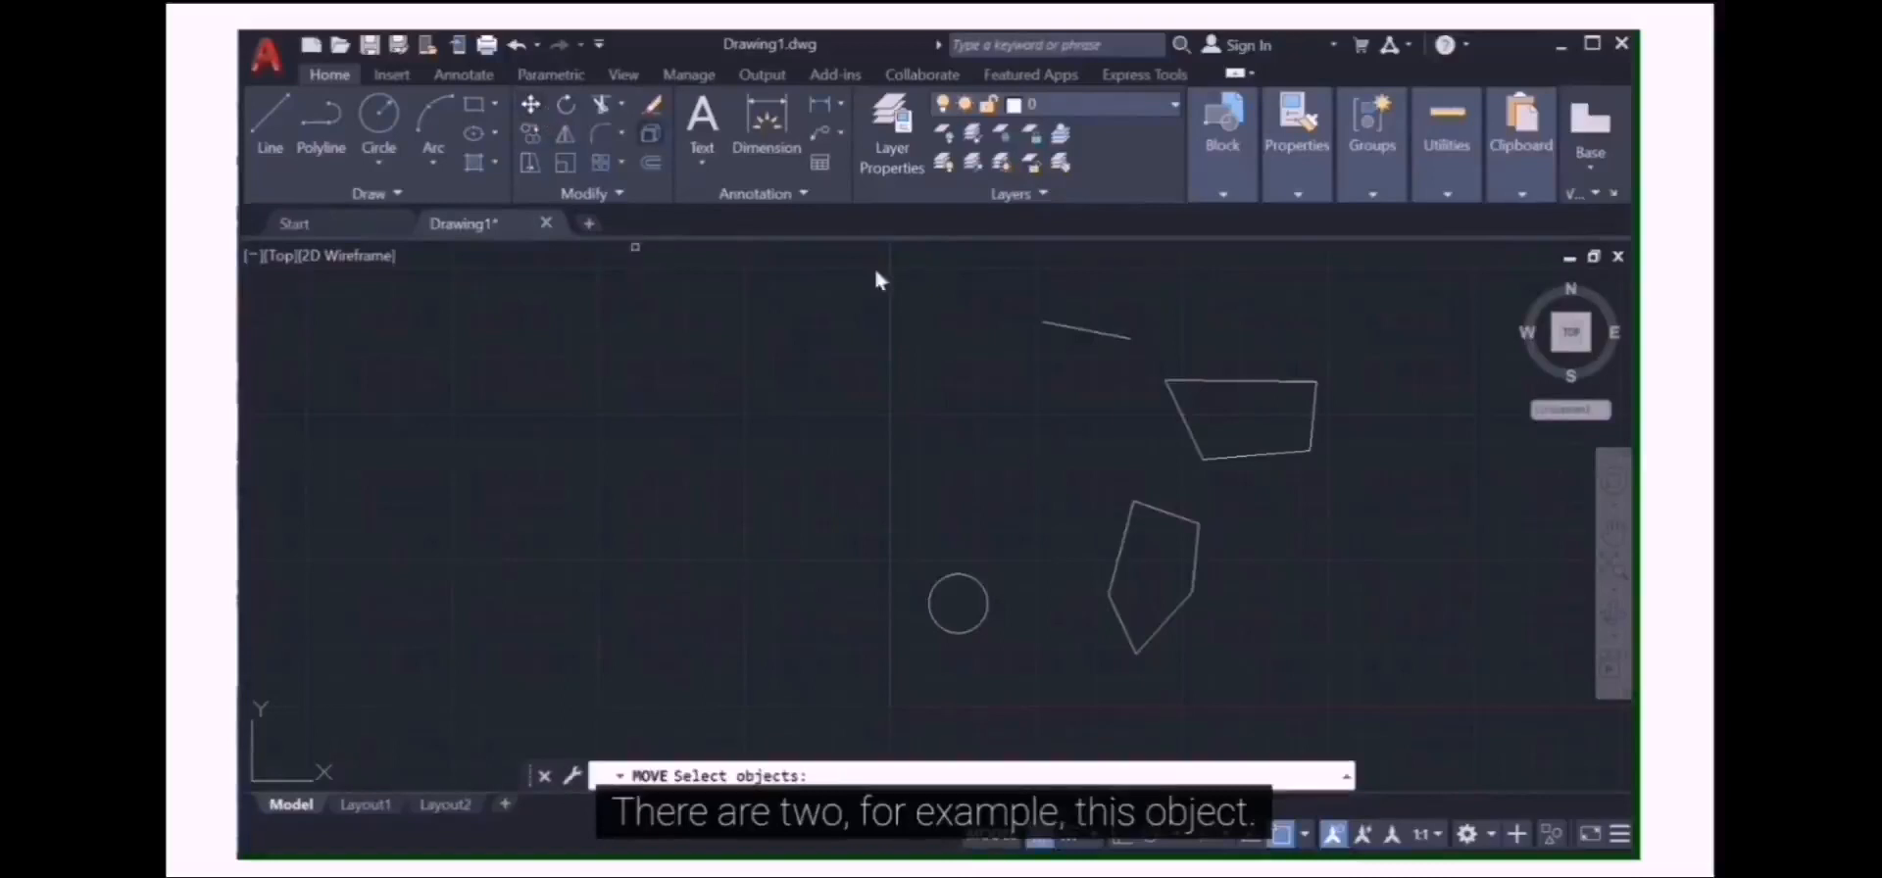
click(1126, 520)
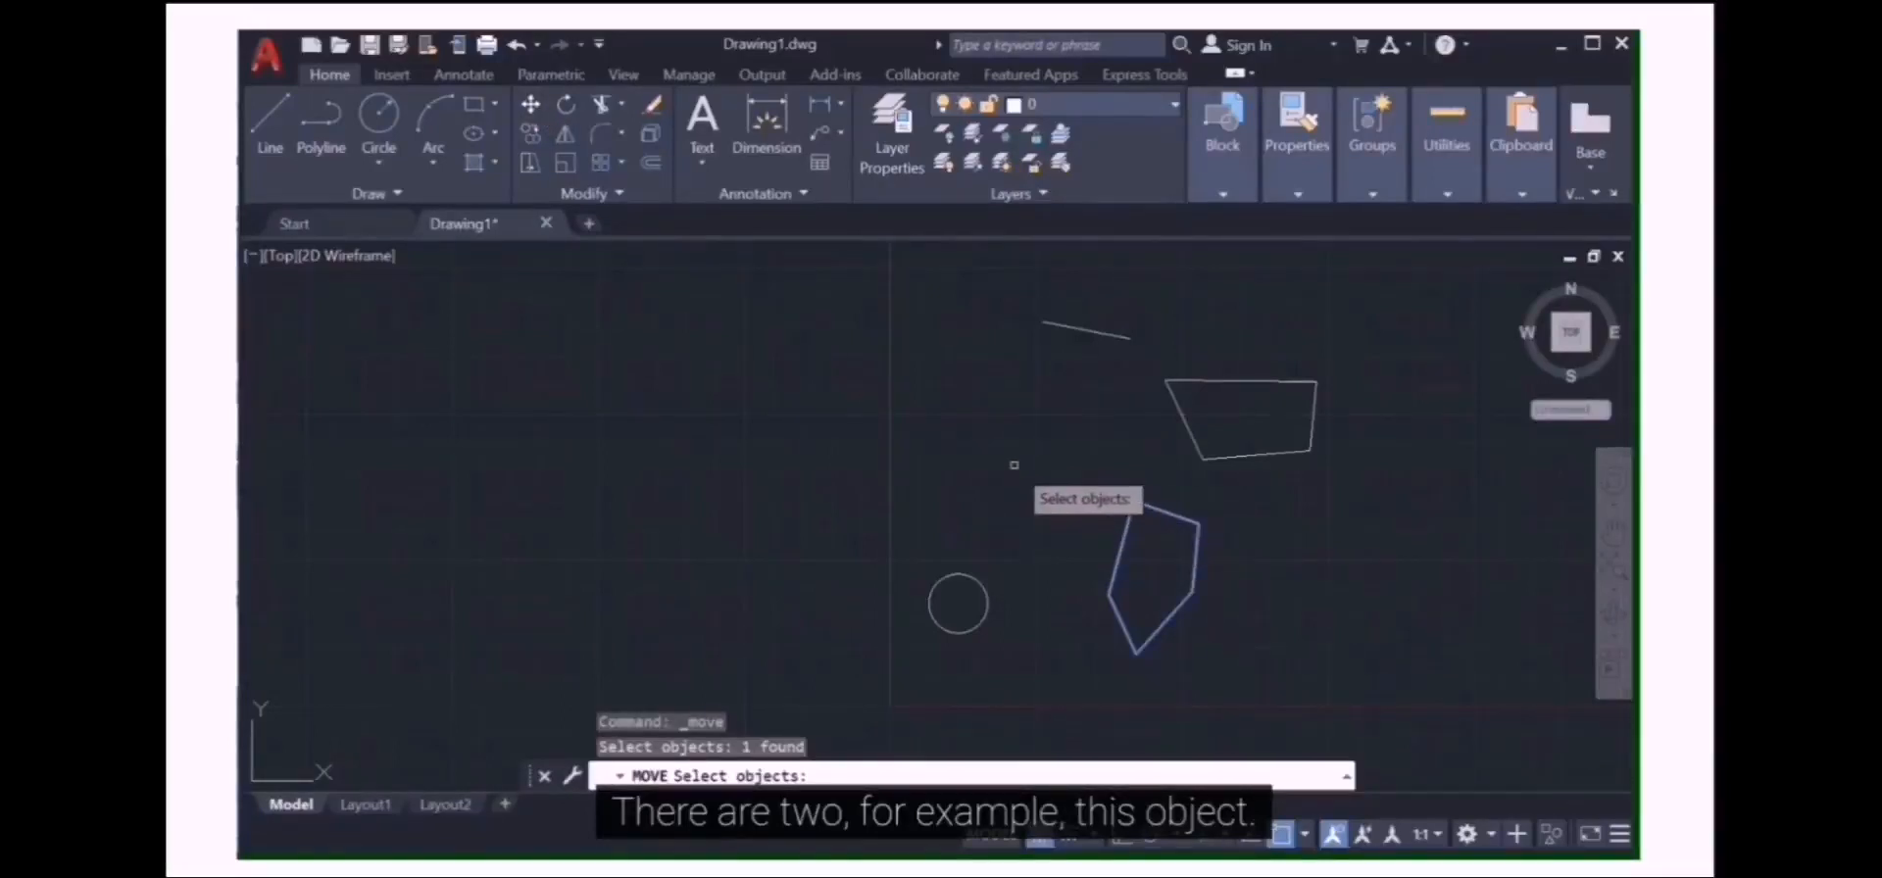
key(Return)
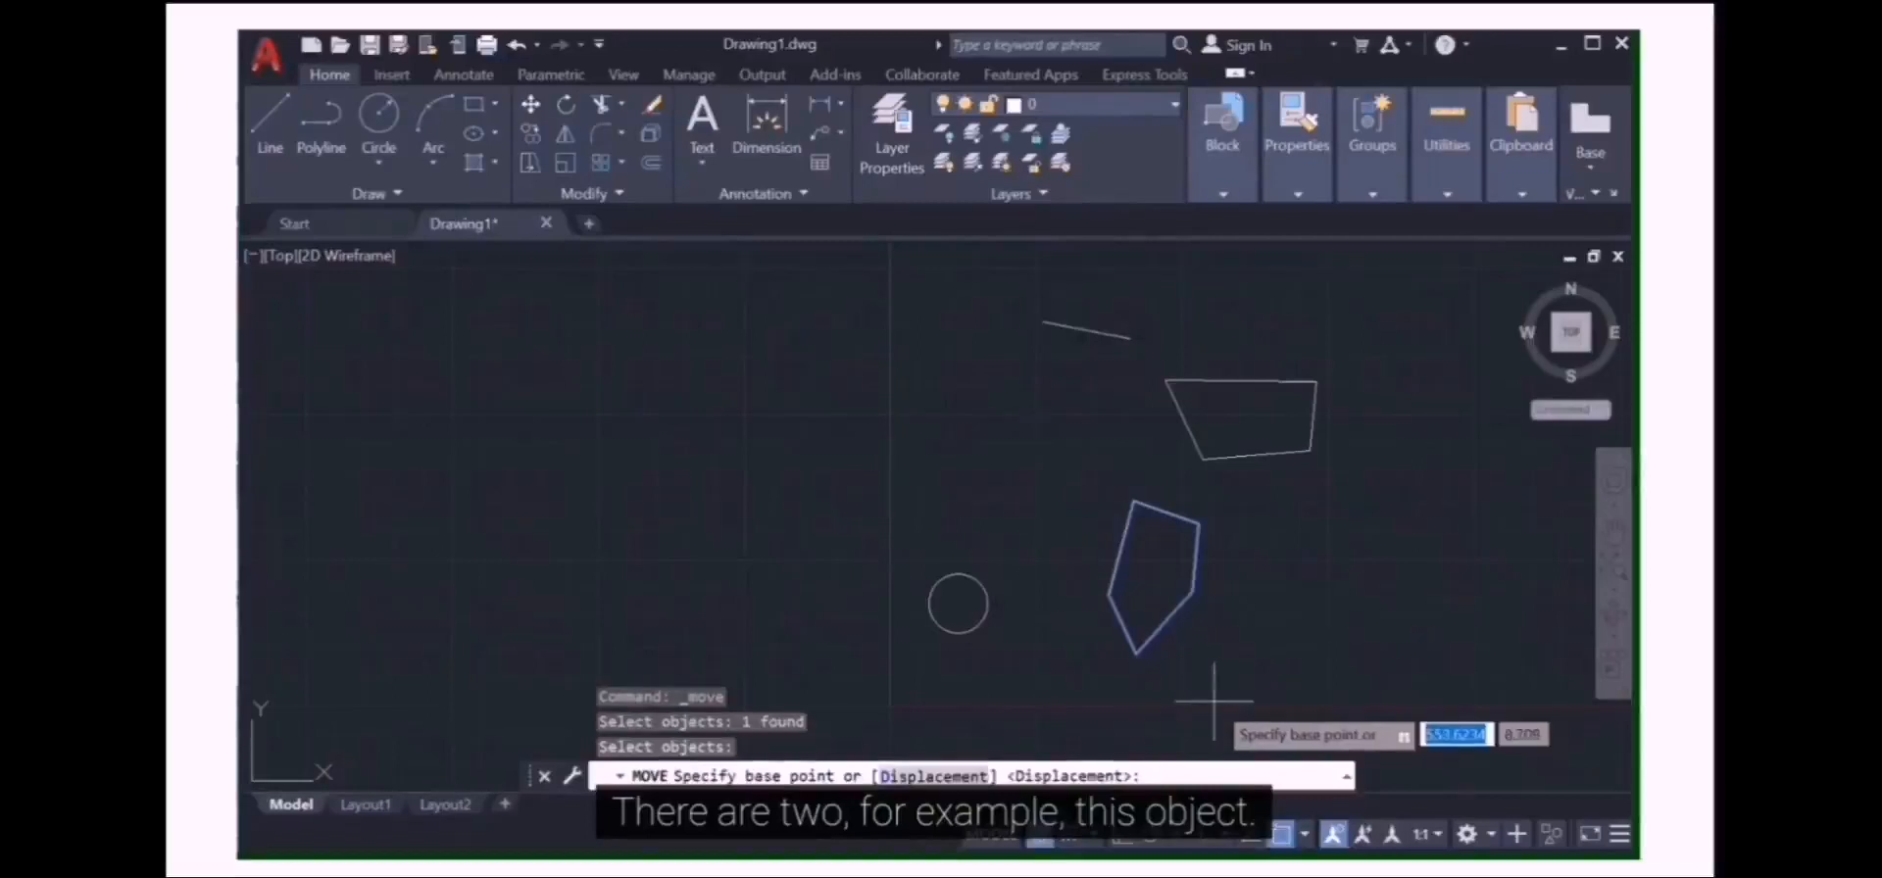
click(1135, 653)
click(1050, 578)
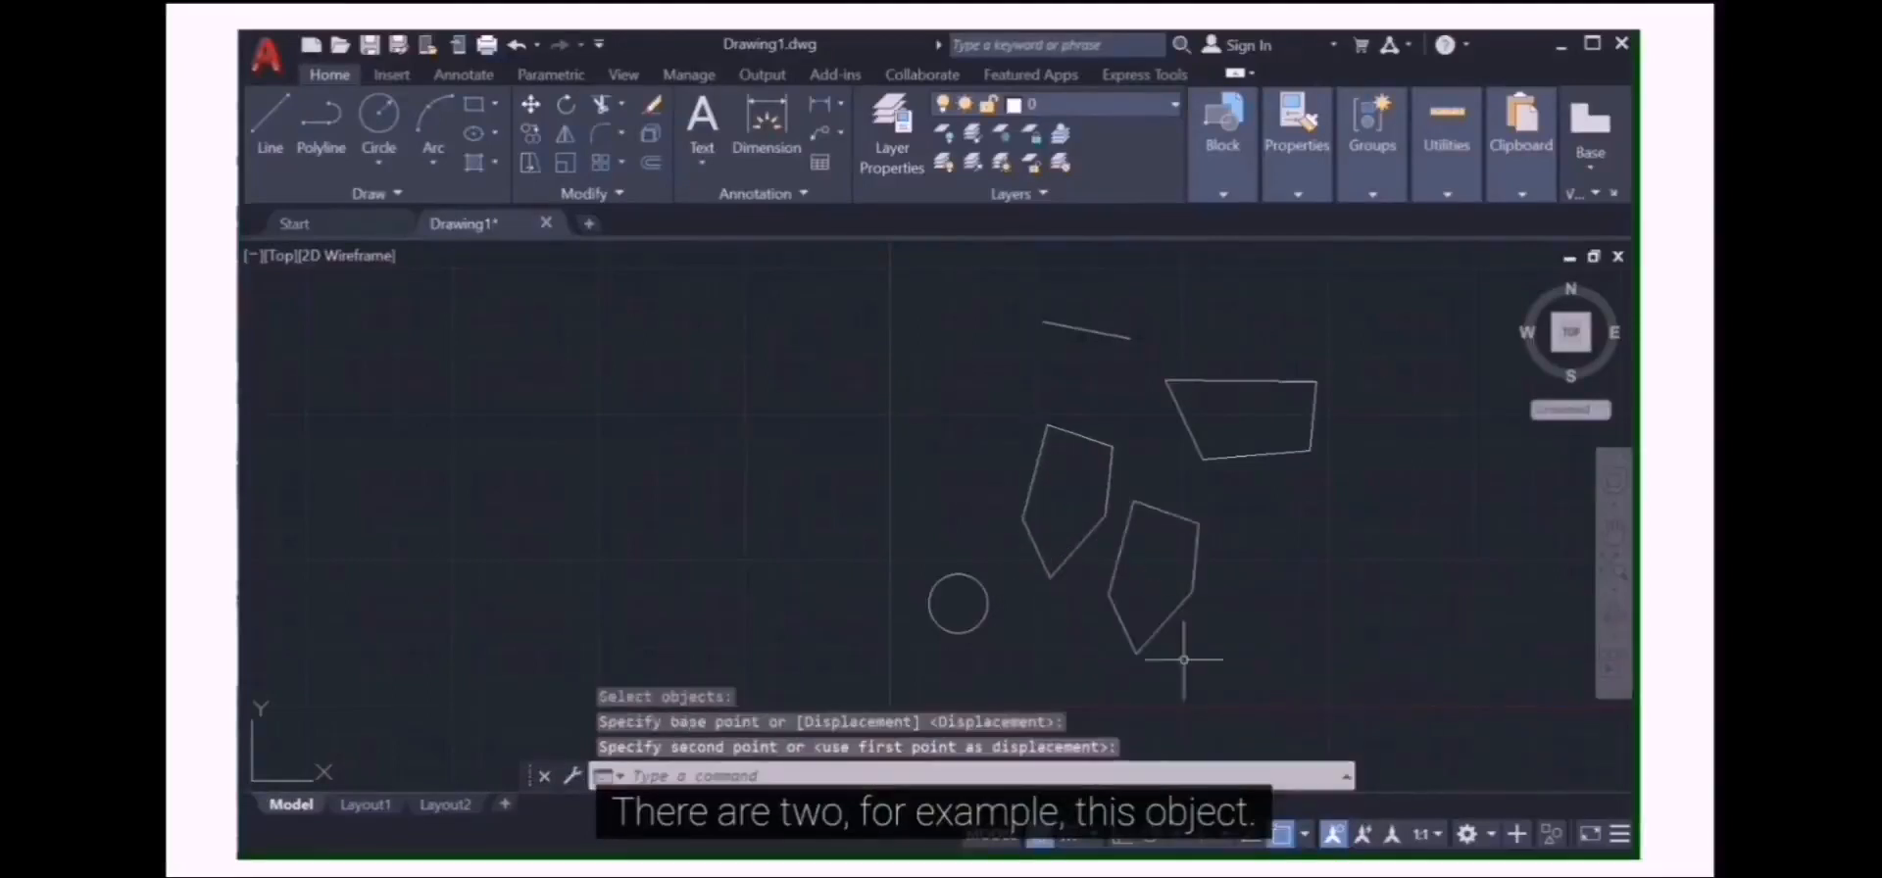